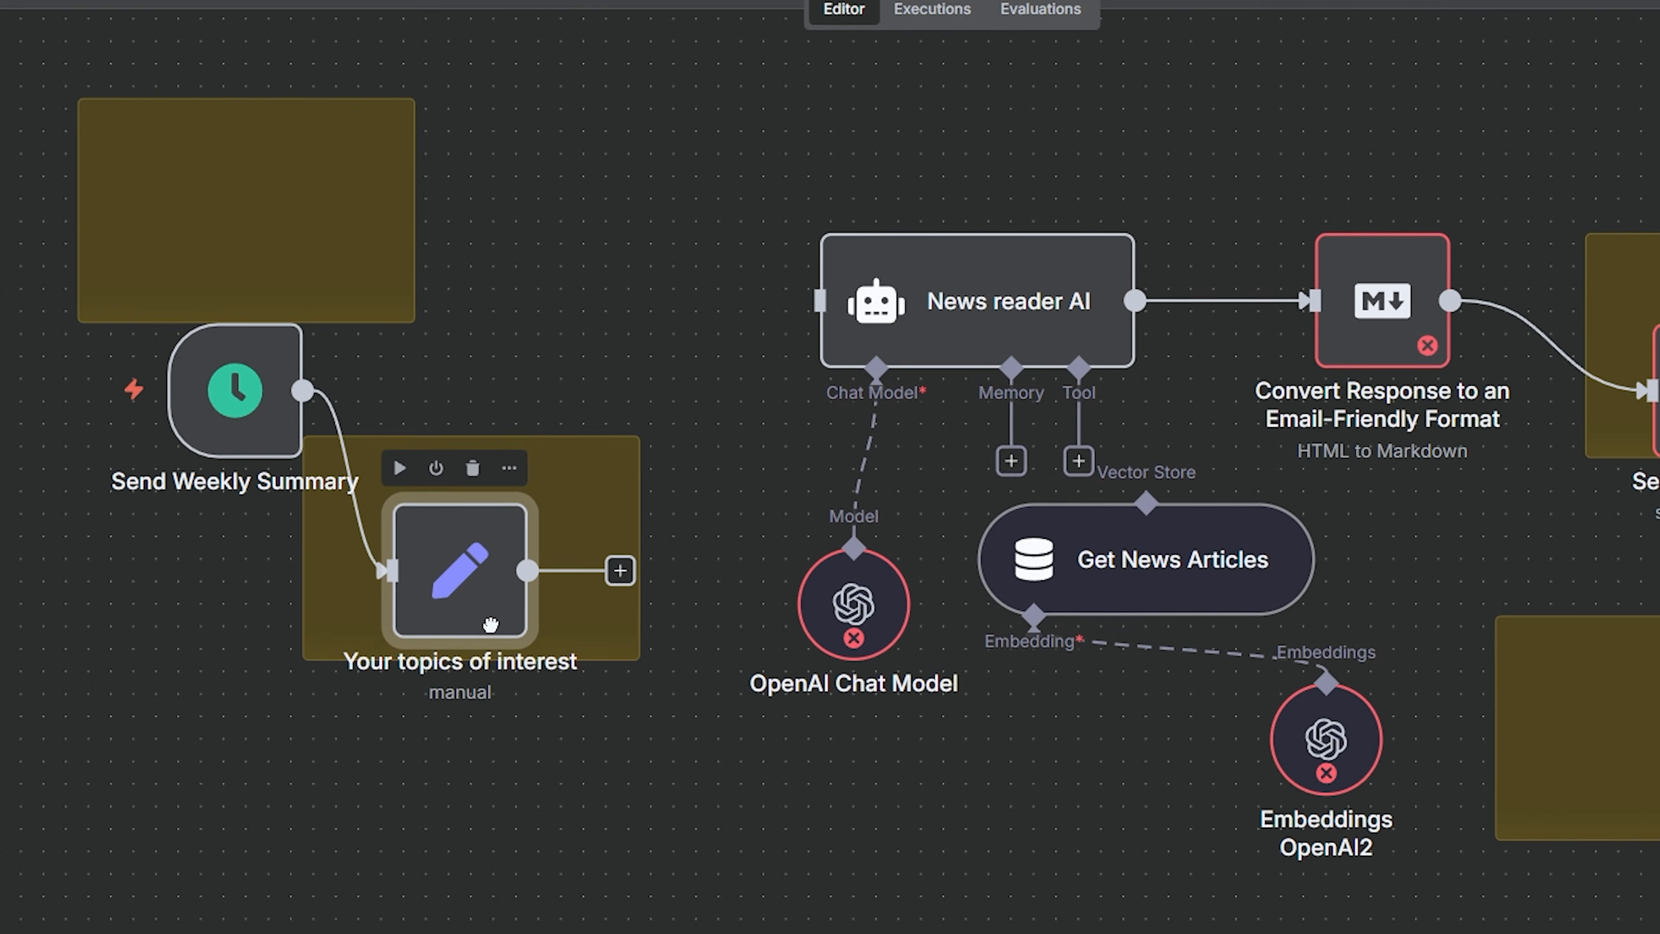
left_click_drag(574, 568, 1038, 852)
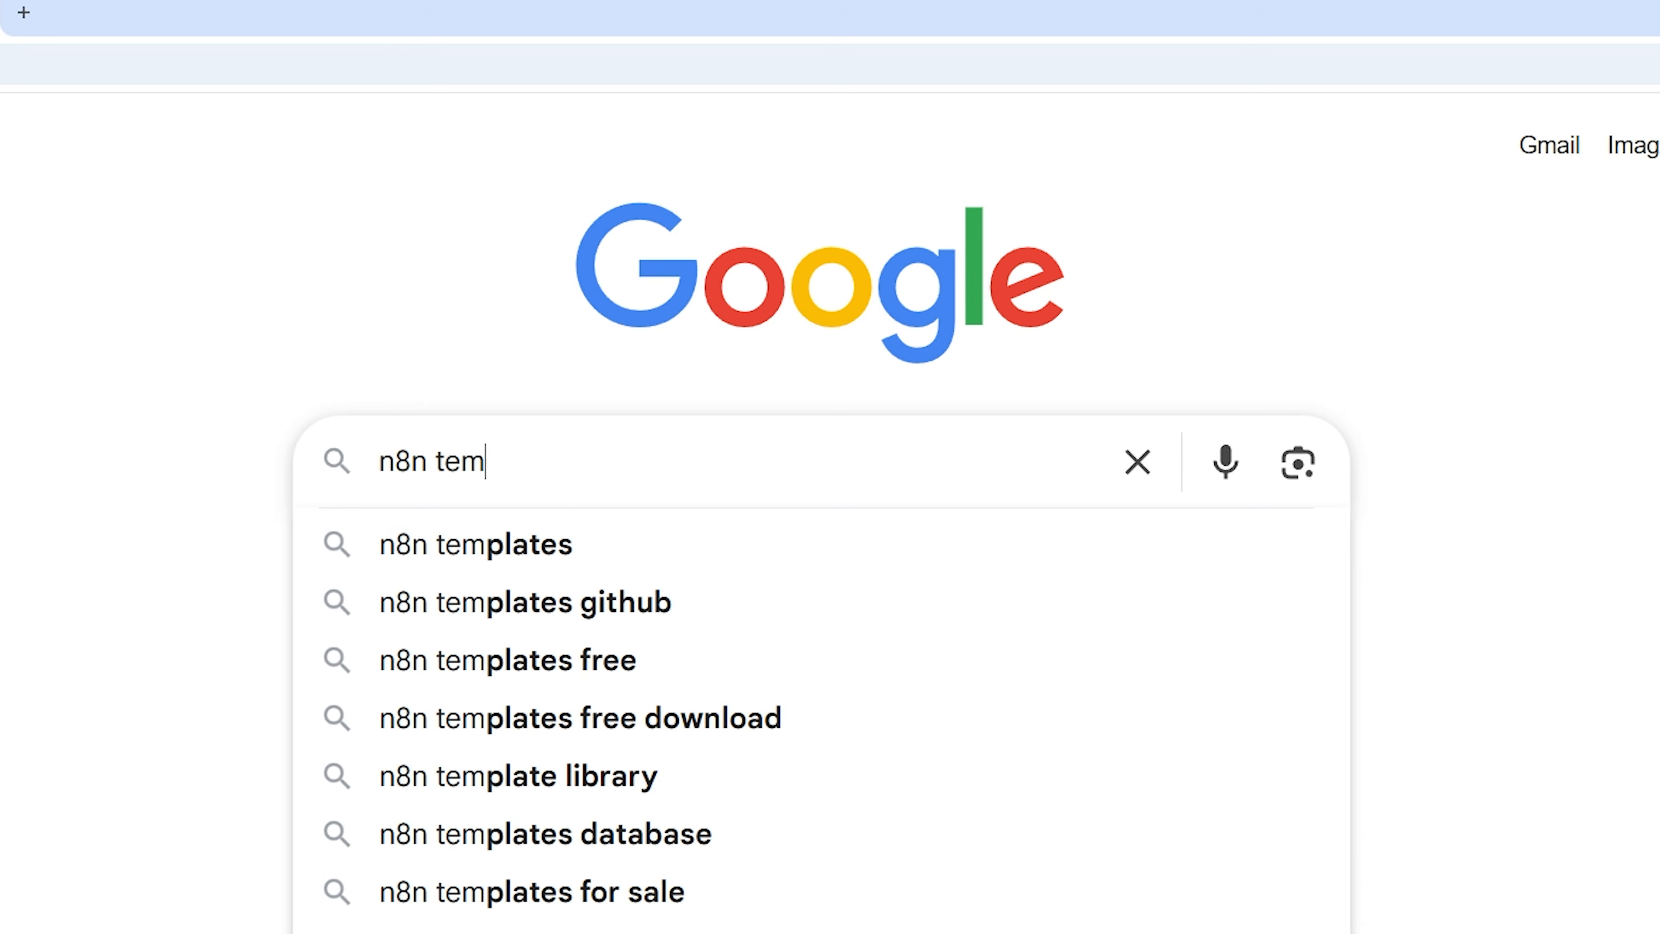
Search for templates and browse the workflow cards in the n8n template library.
type("plates")
key("Return")
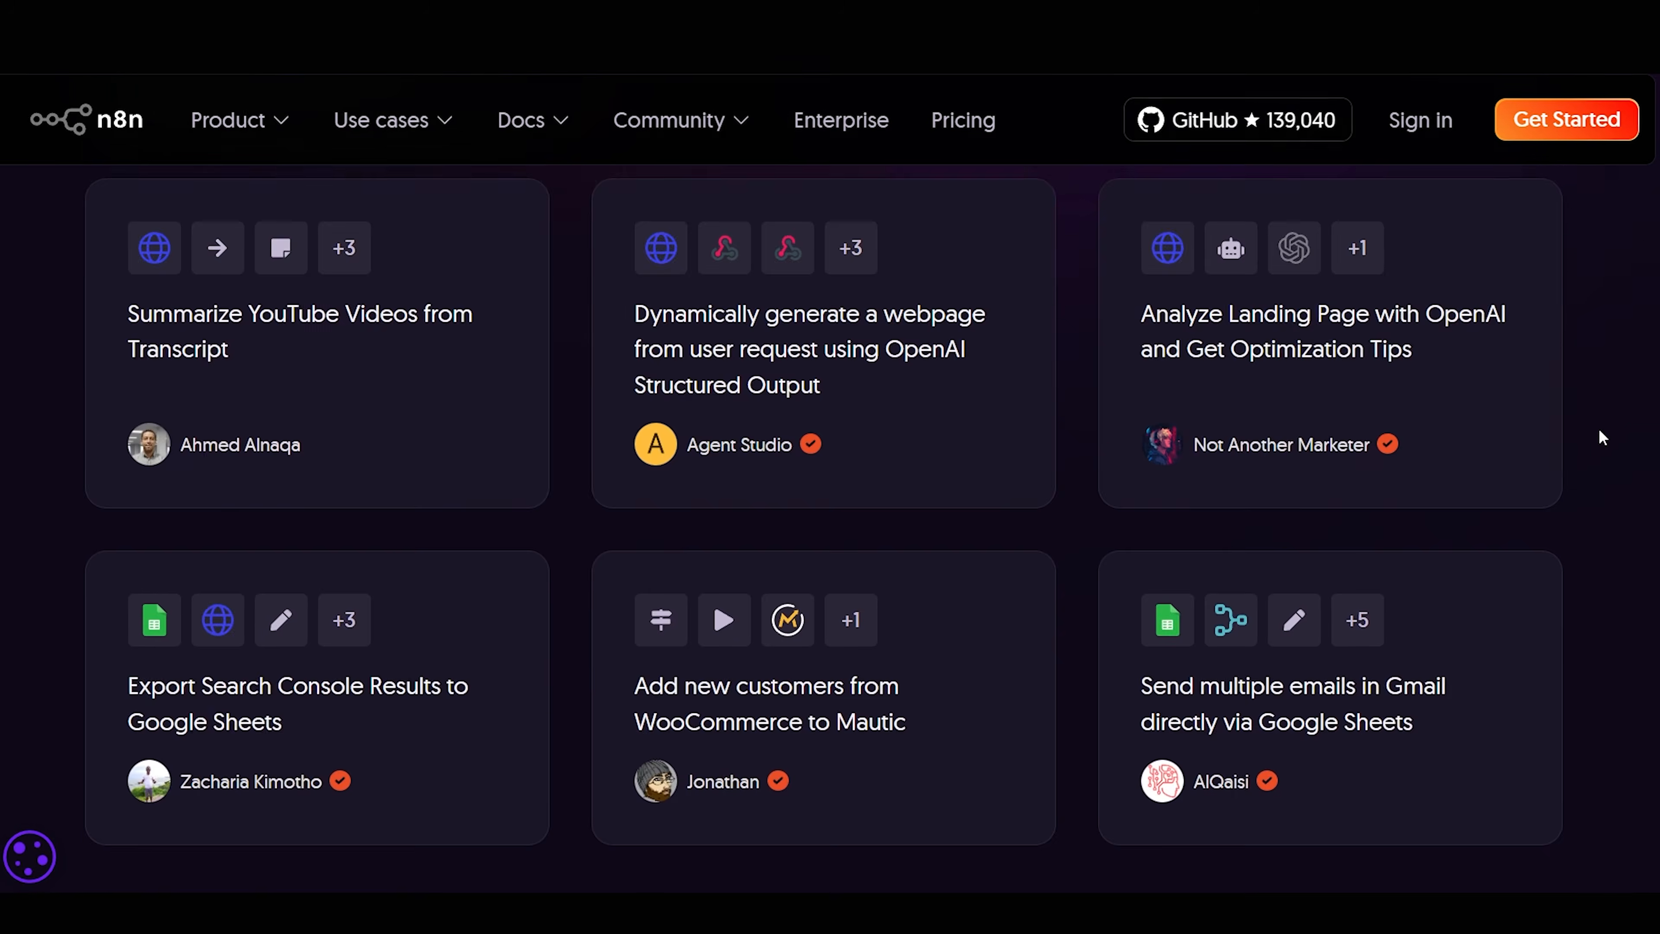
scroll(1599, 428, "down", 20)
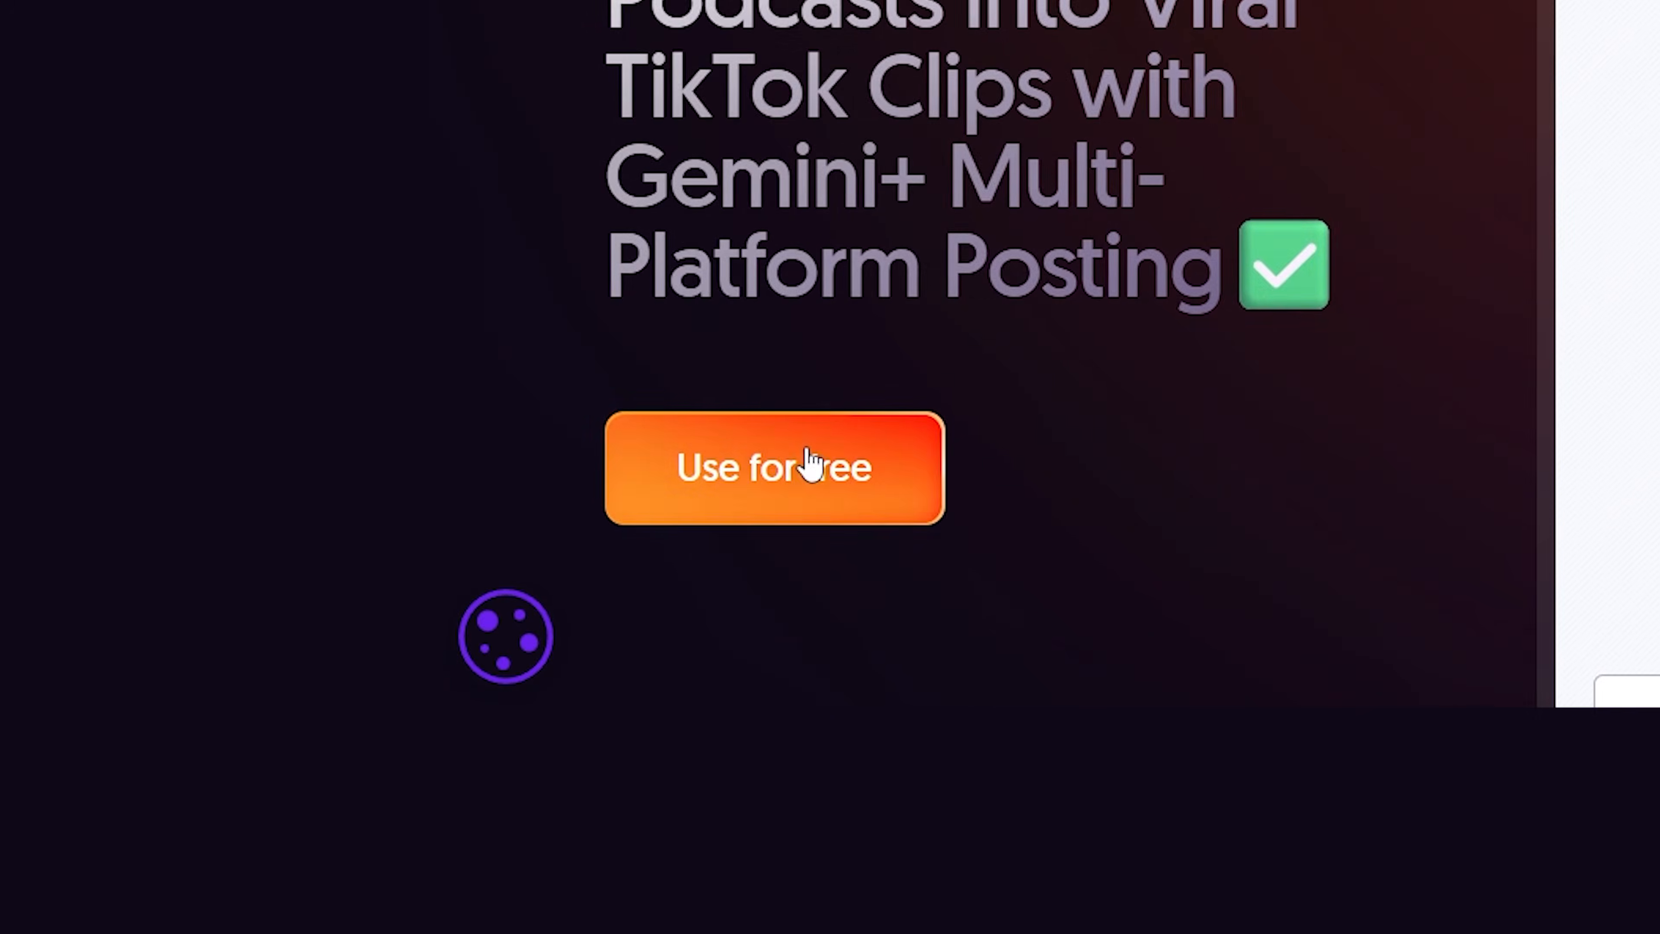
Import the podcast-to-viral-TikTok-clips template into n8n and look over its setup guide and processing sections.
left_click(804, 464)
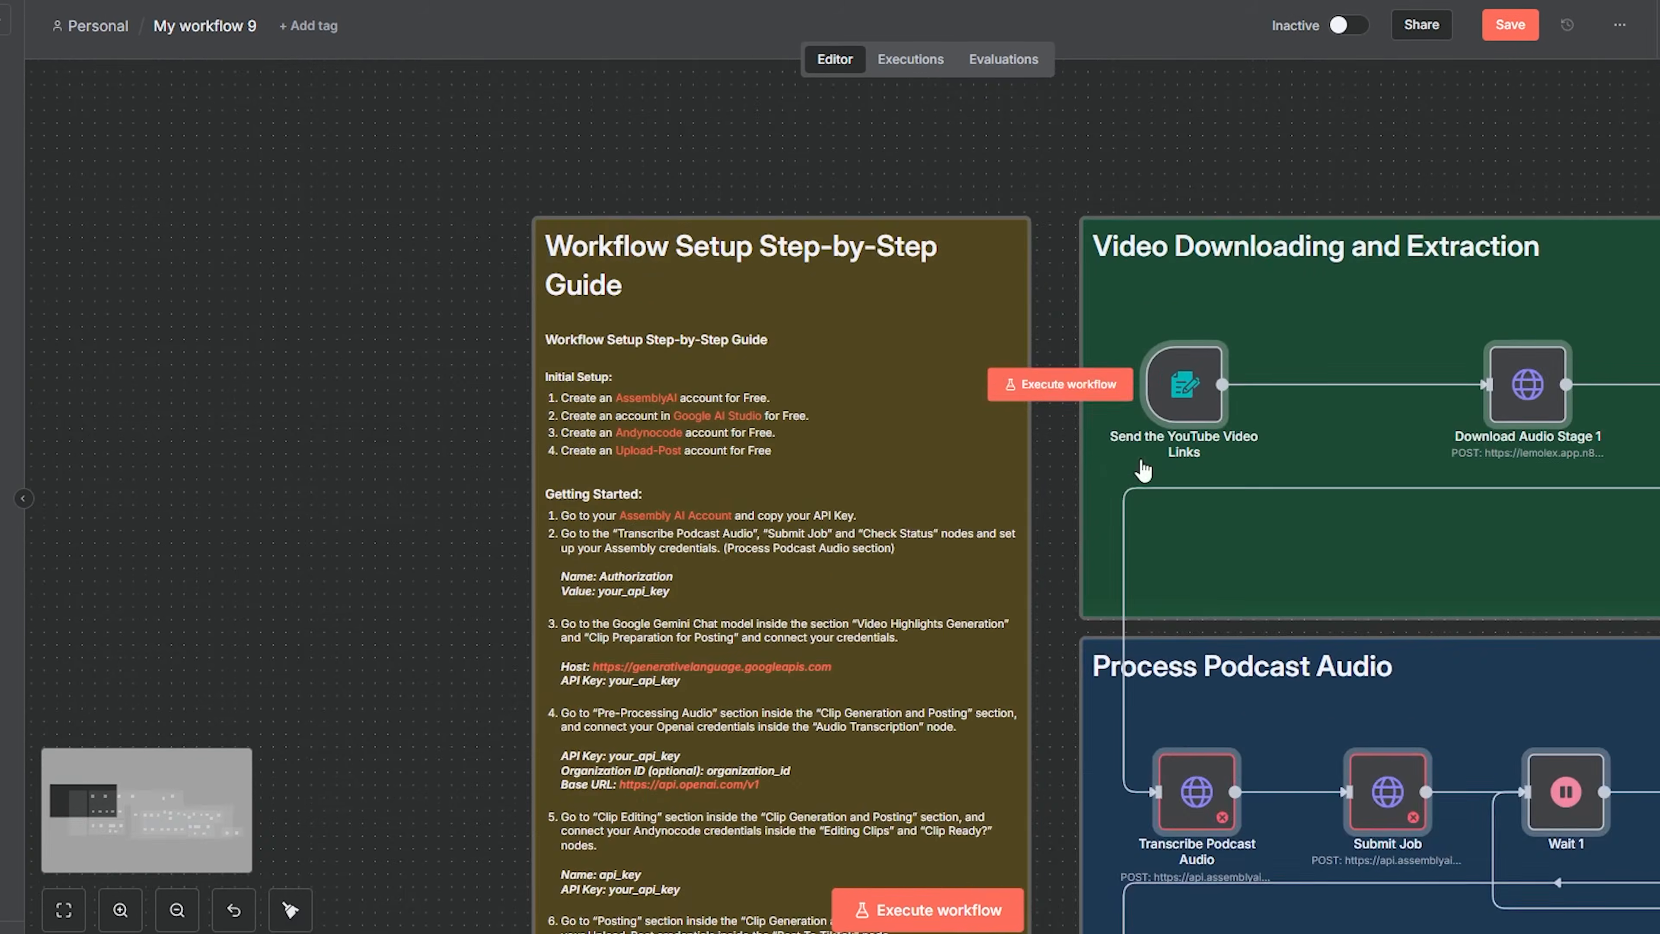
scroll(1133, 508, "down", 3)
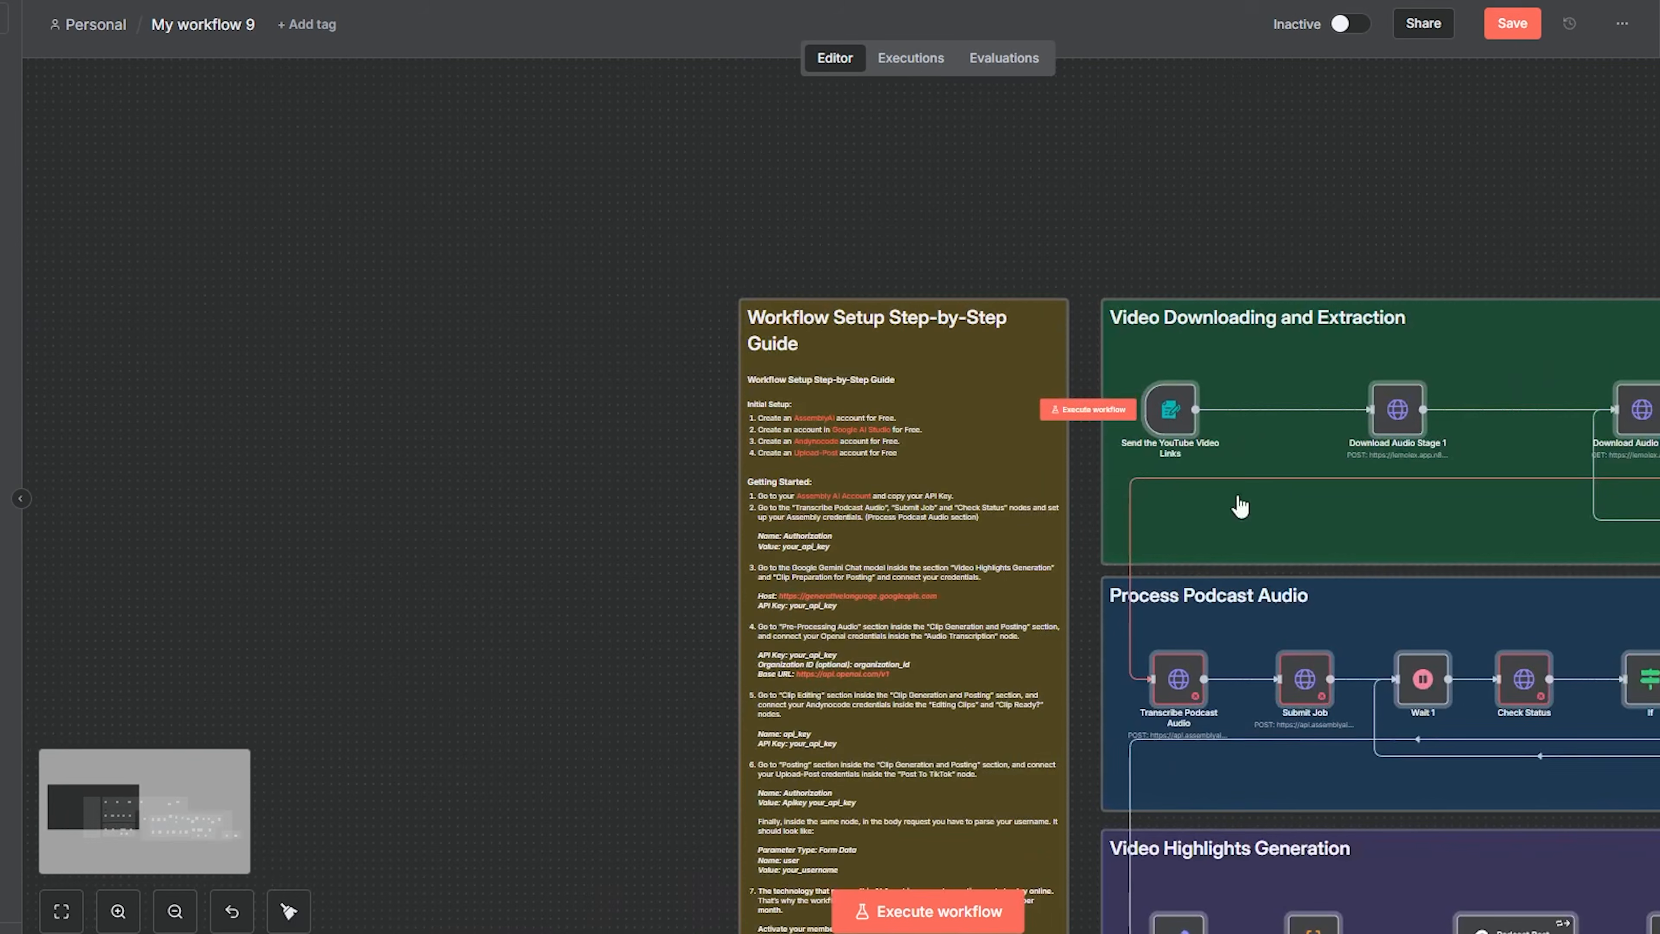
scroll(756, 341, "up", 3)
scroll(935, 367, "down", 3)
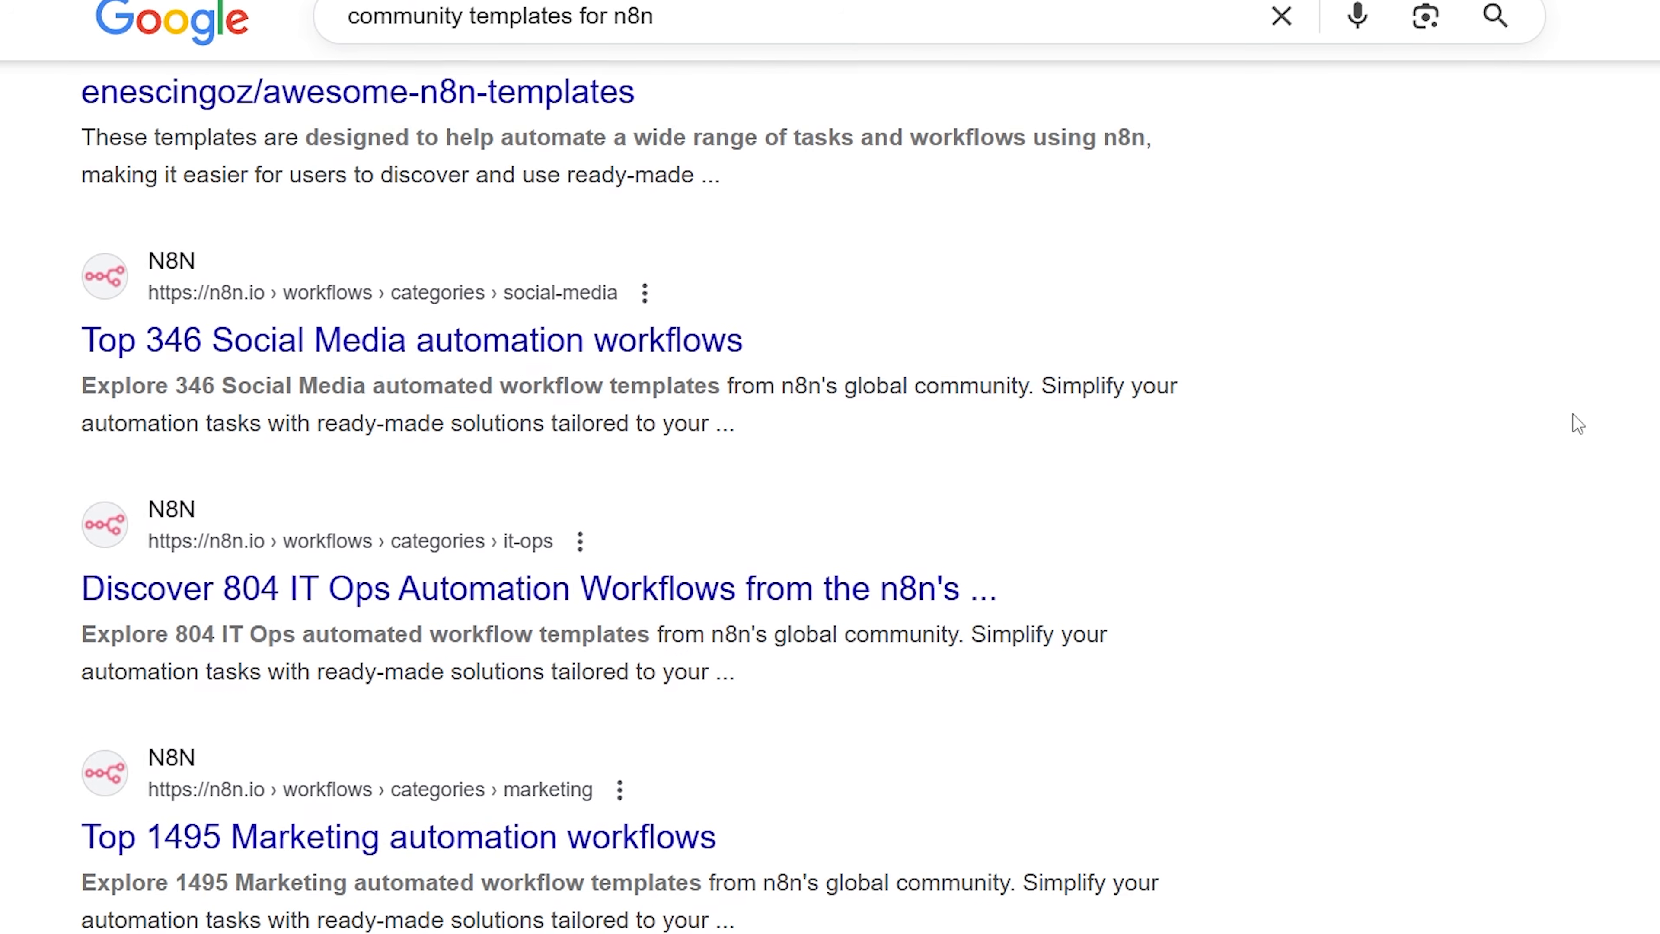
Search Google for community templates for n8n and browse what is offered.
scroll(1574, 413, "down", 1)
scroll(1575, 414, "down", 10)
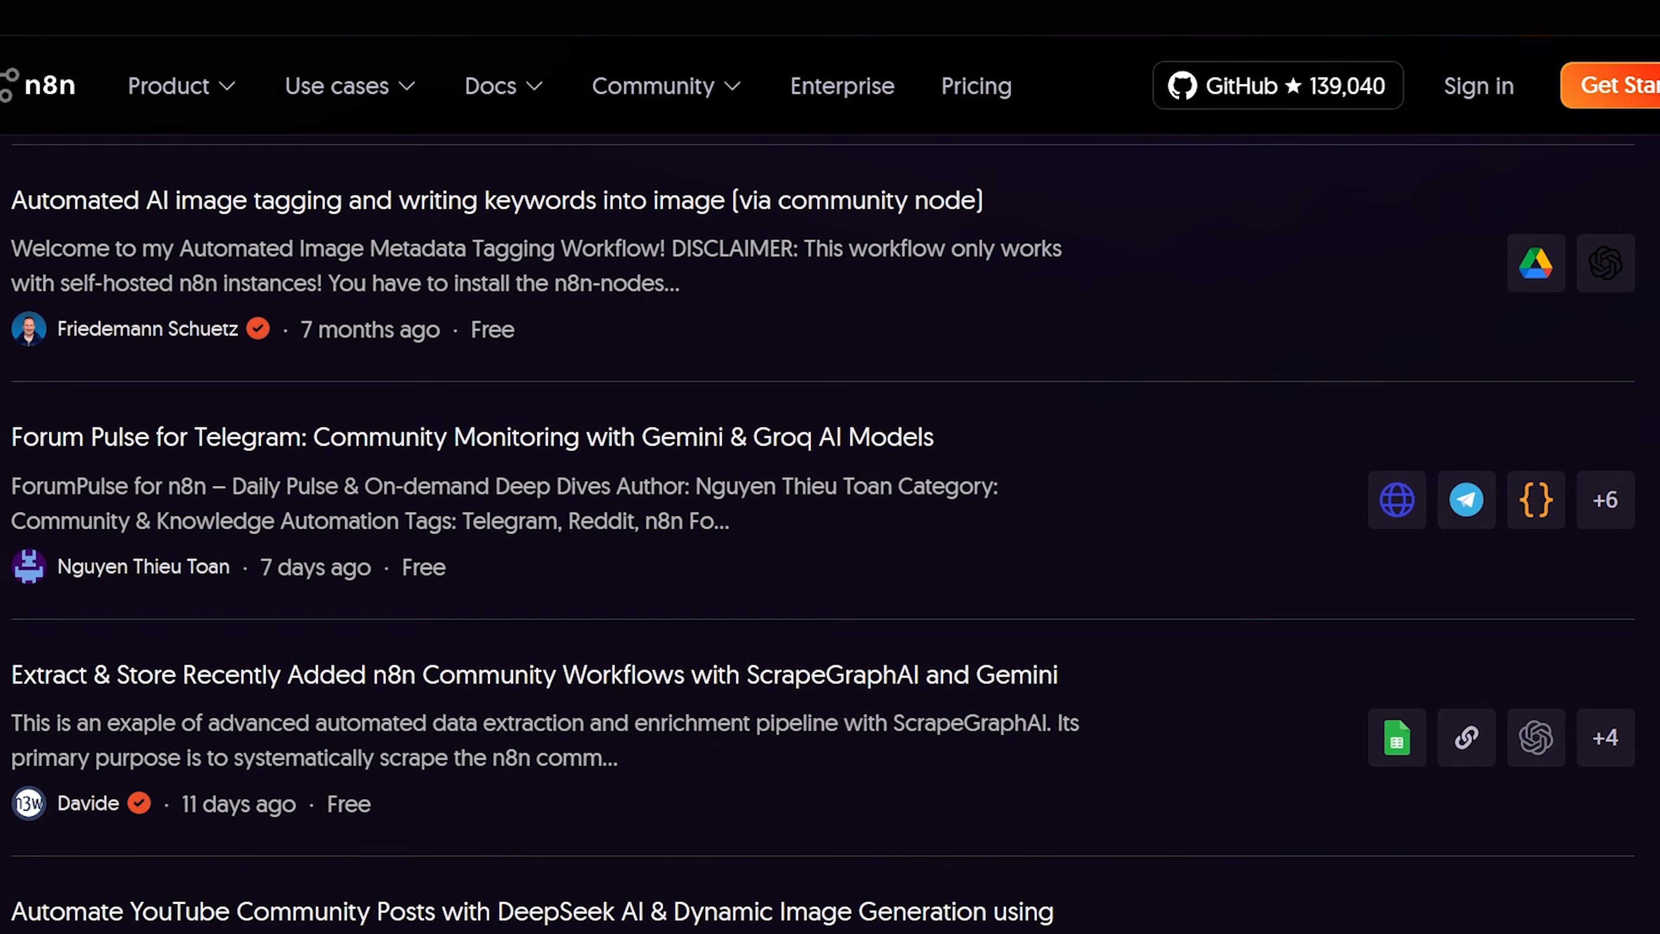
scroll(830, 467, "down", 6)
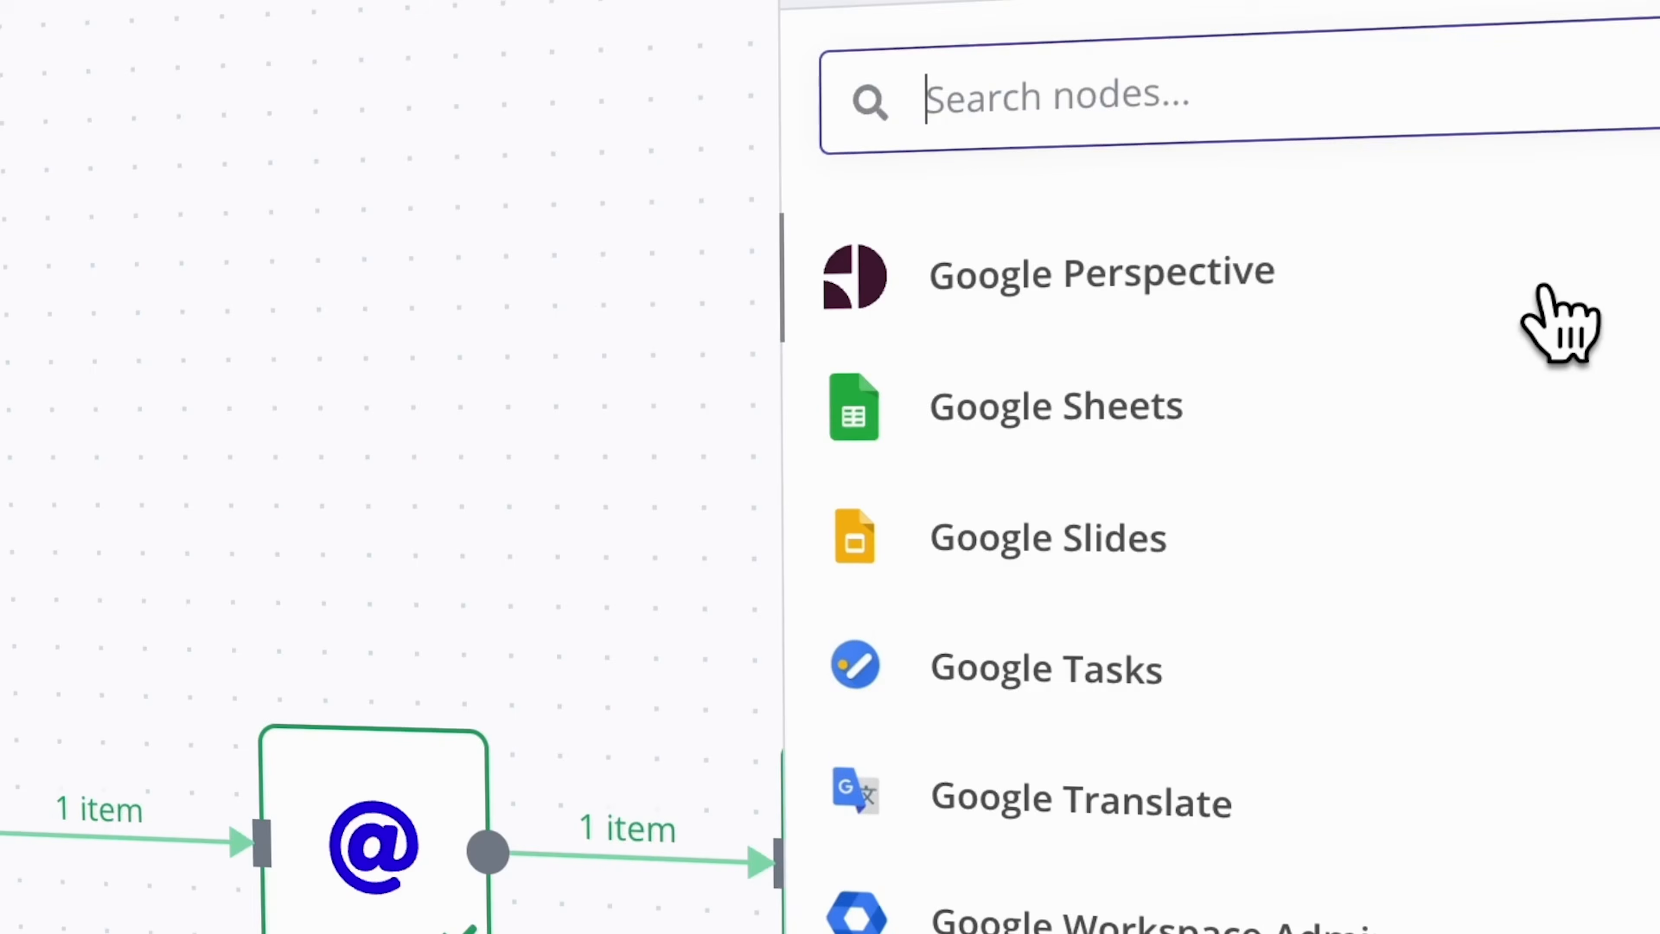
scroll(1556, 315, "down", 3)
scroll(1543, 255, "down", 5)
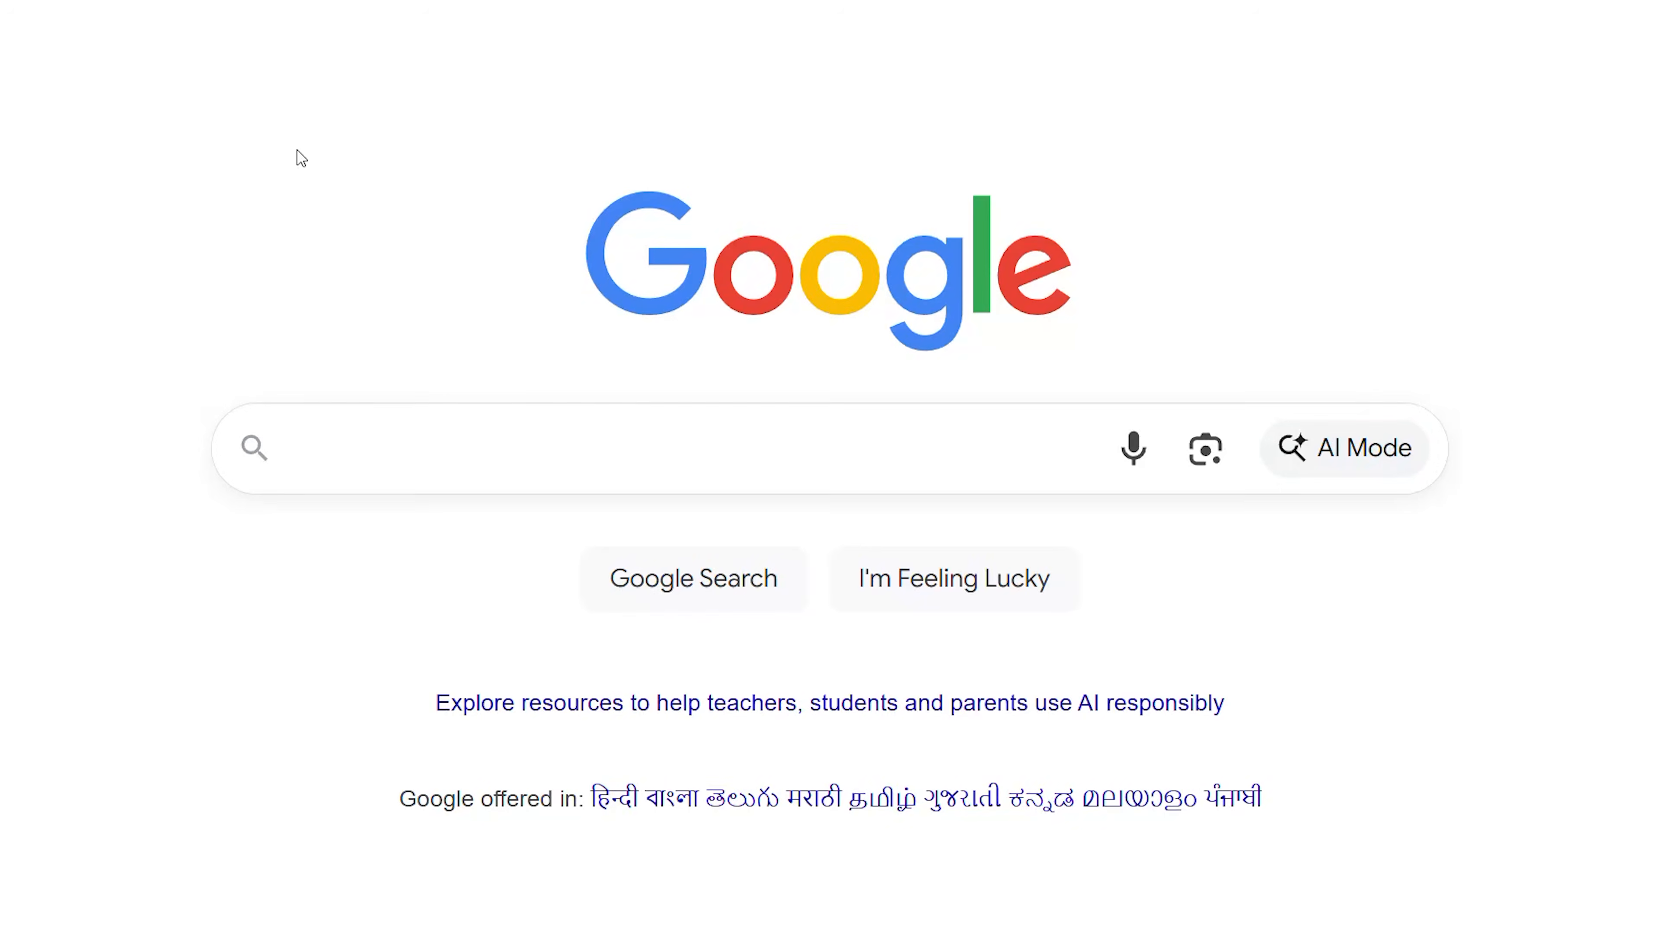
Search for Hostinger and choose its KVM 2 VPS plan.
type("hostinge")
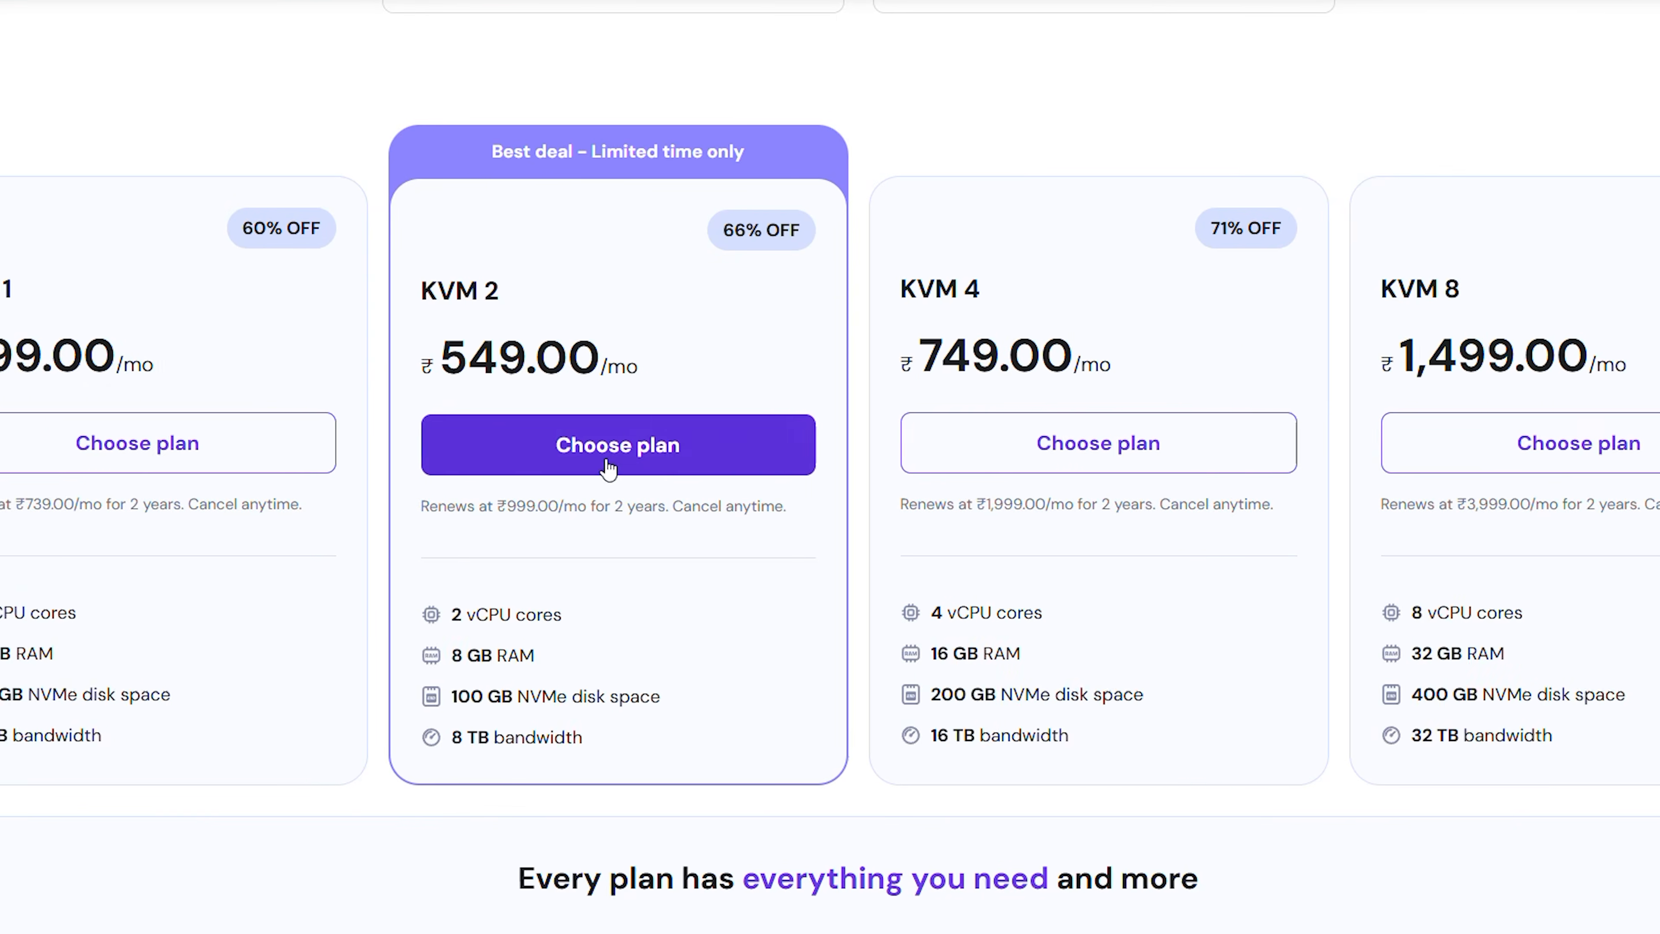
left_click(608, 461)
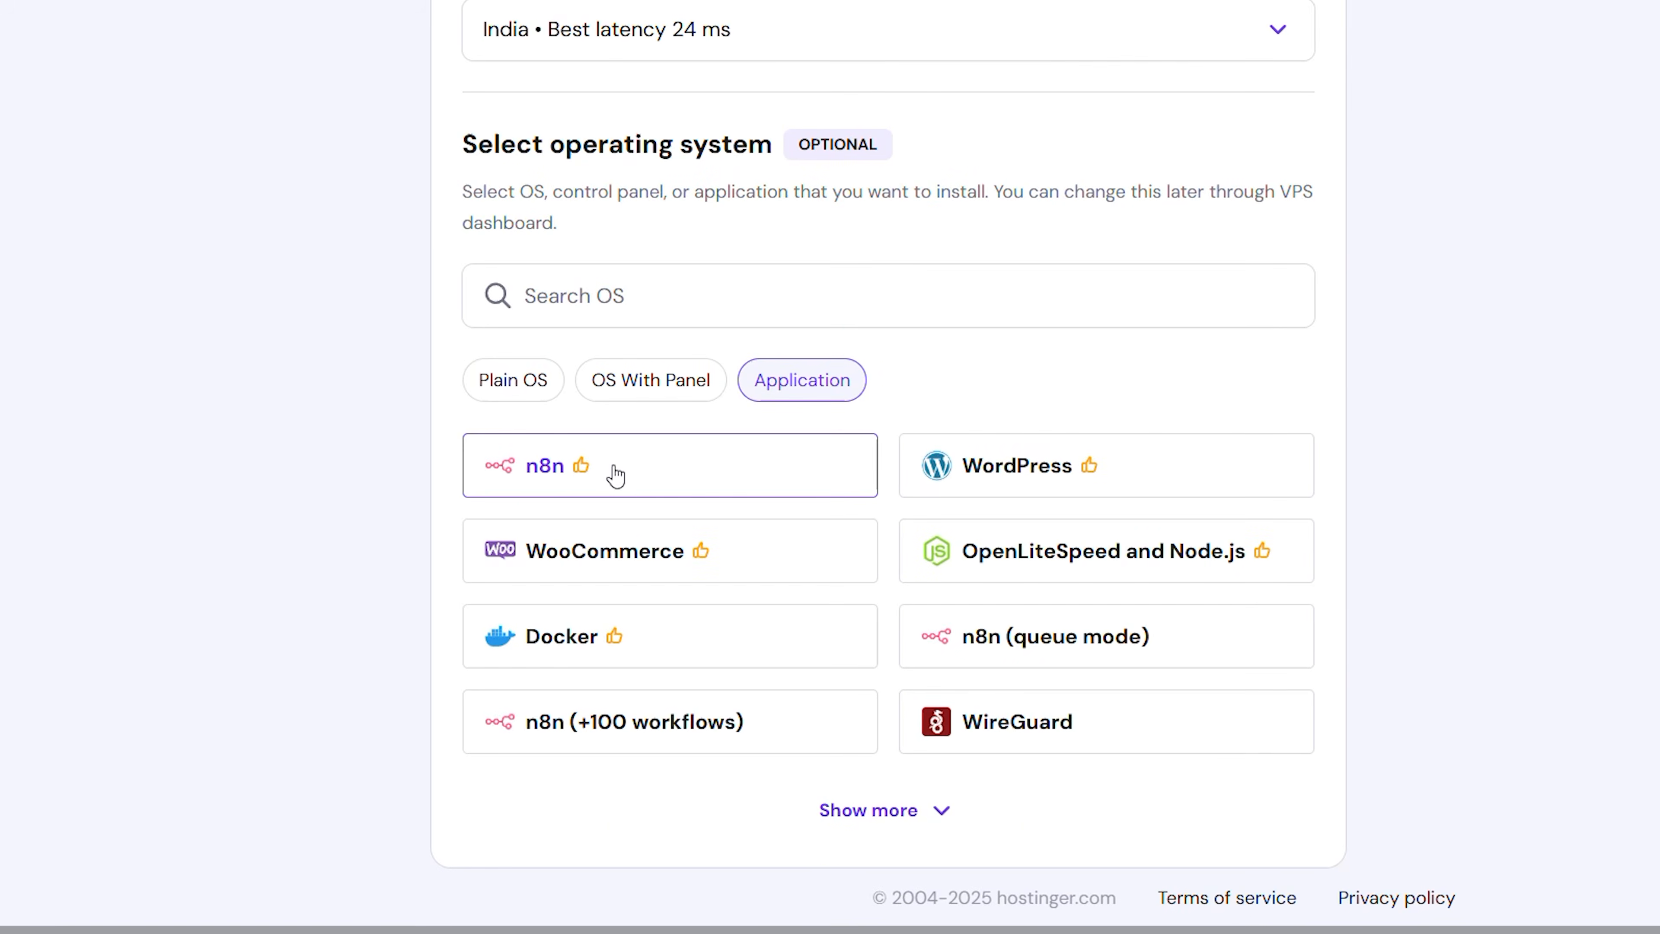
left_click(619, 471)
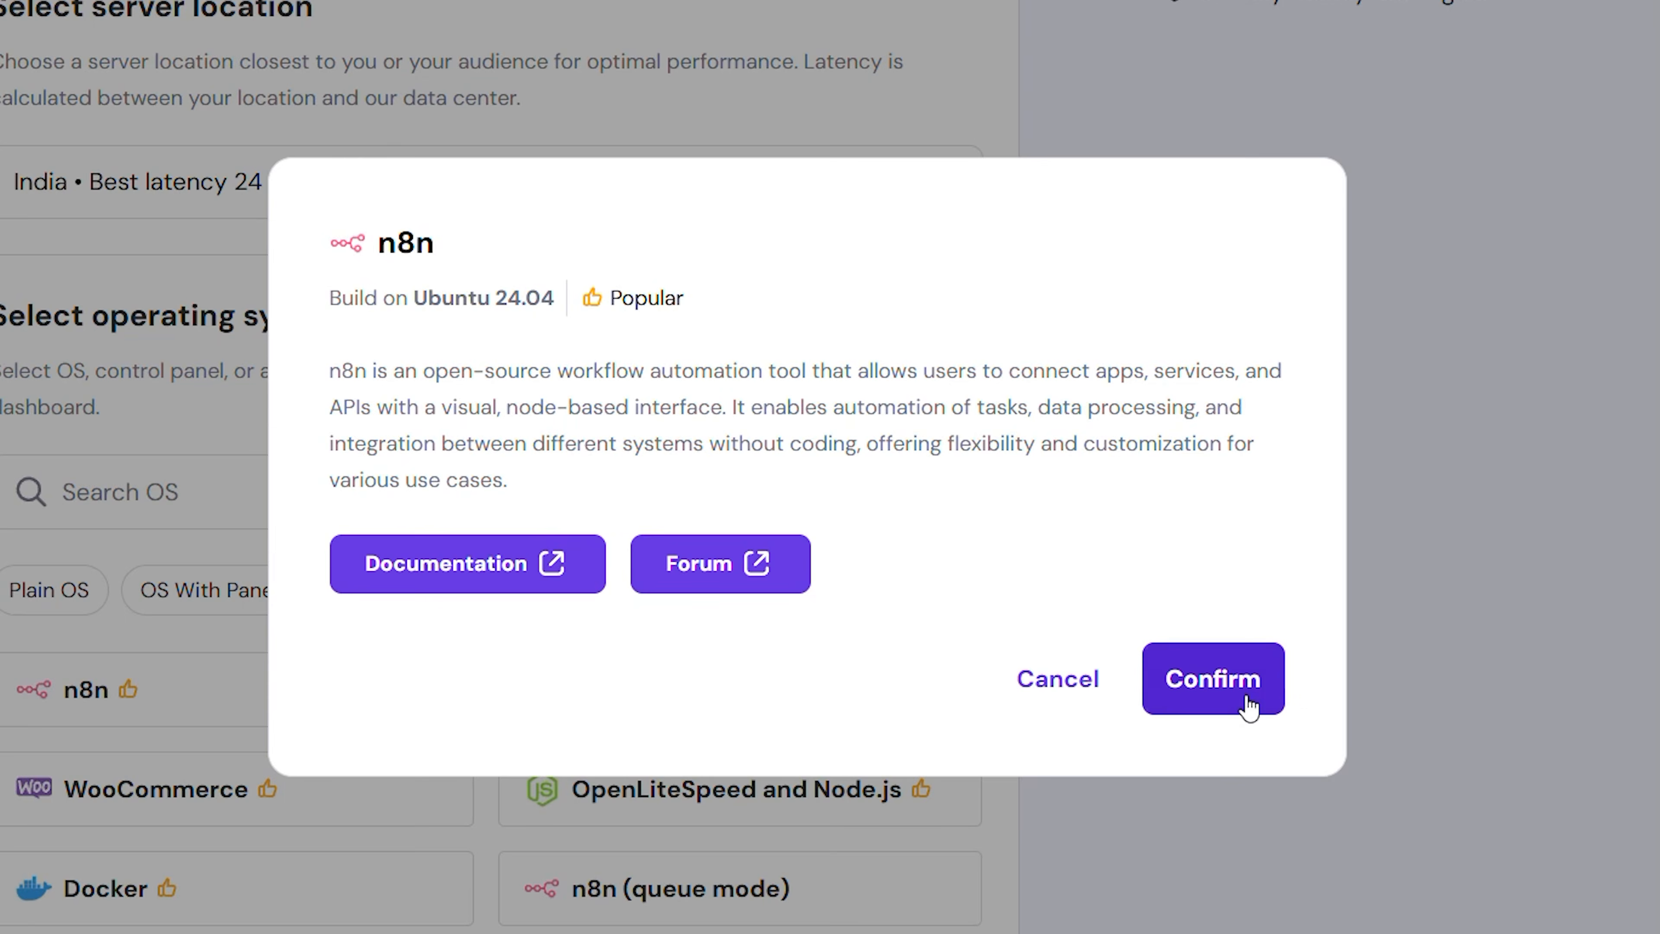
Confirm n8n on Ubuntu 24.04 as the VPS application and open the installed app from the VPS overview.
left_click(1247, 699)
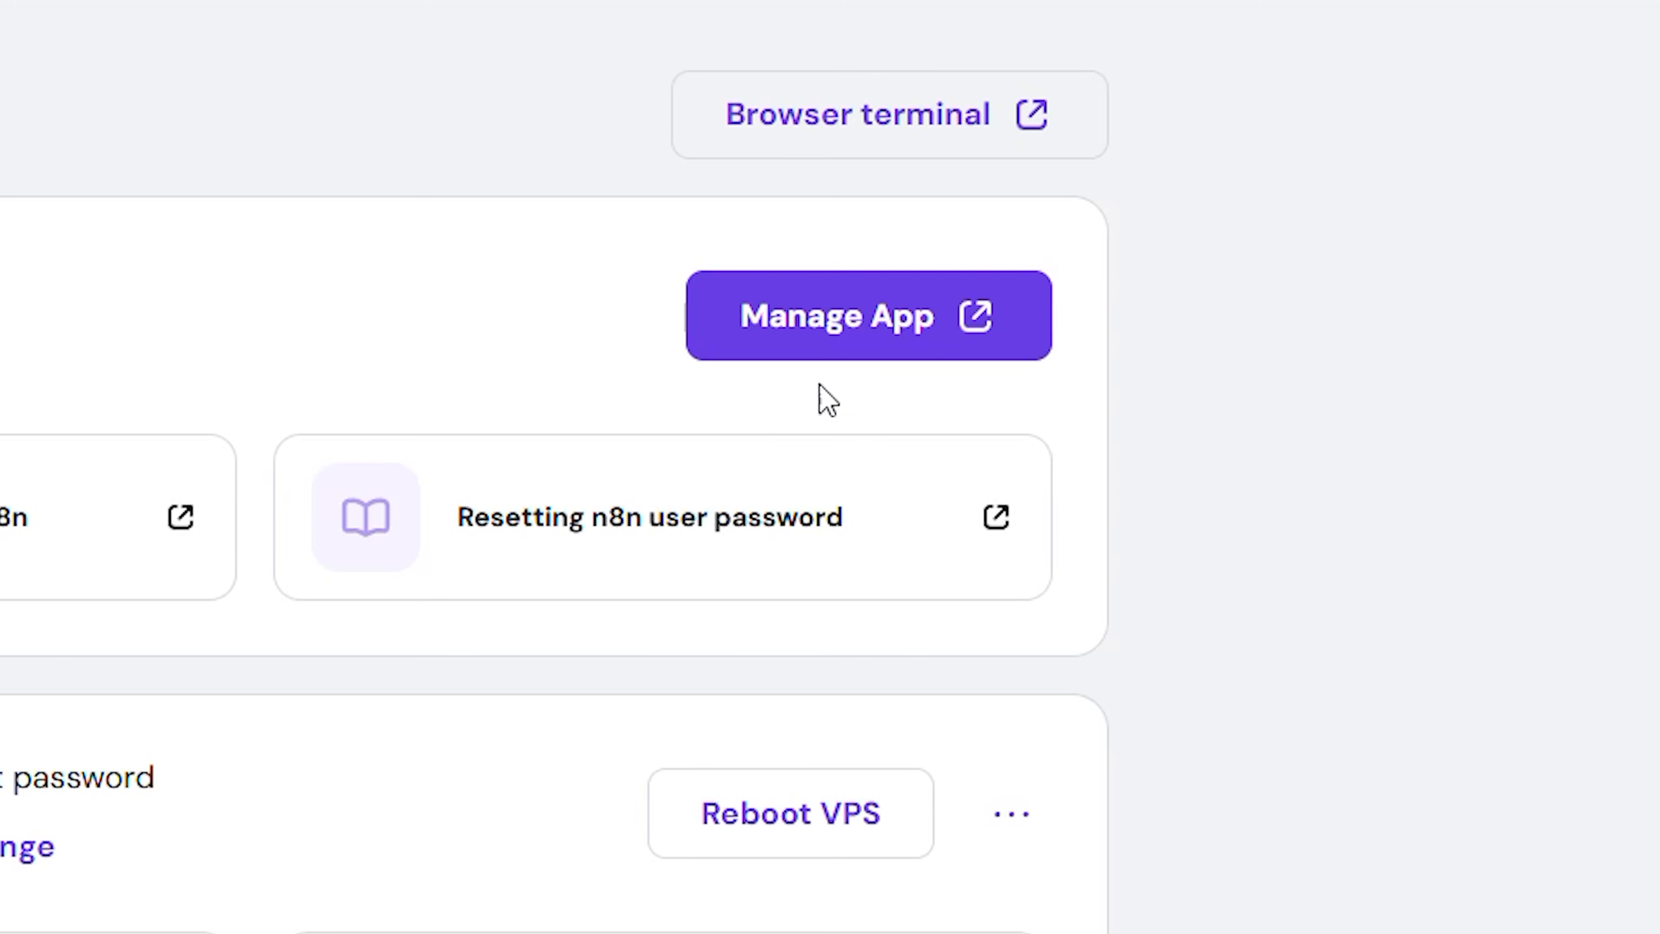
left_click(848, 331)
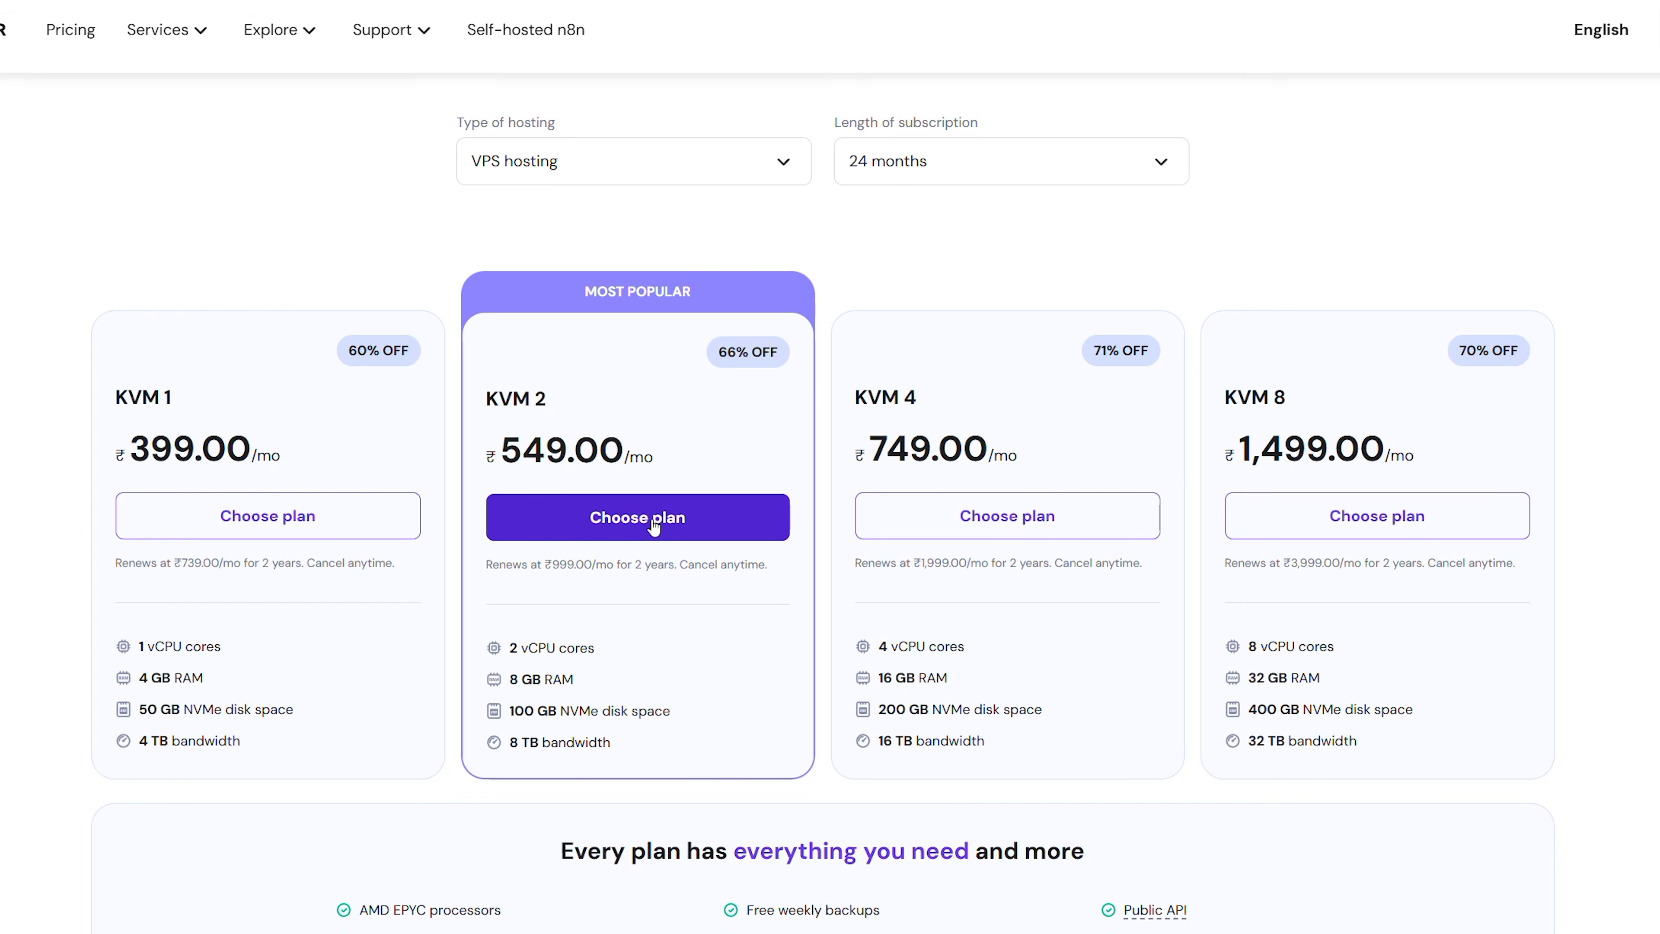
Open hostinger.com/in/varun and apply the coupon code VARUN to the KVM 2 order in the cart.
left_click(654, 525)
left_click(1089, 553)
type("VARUN")
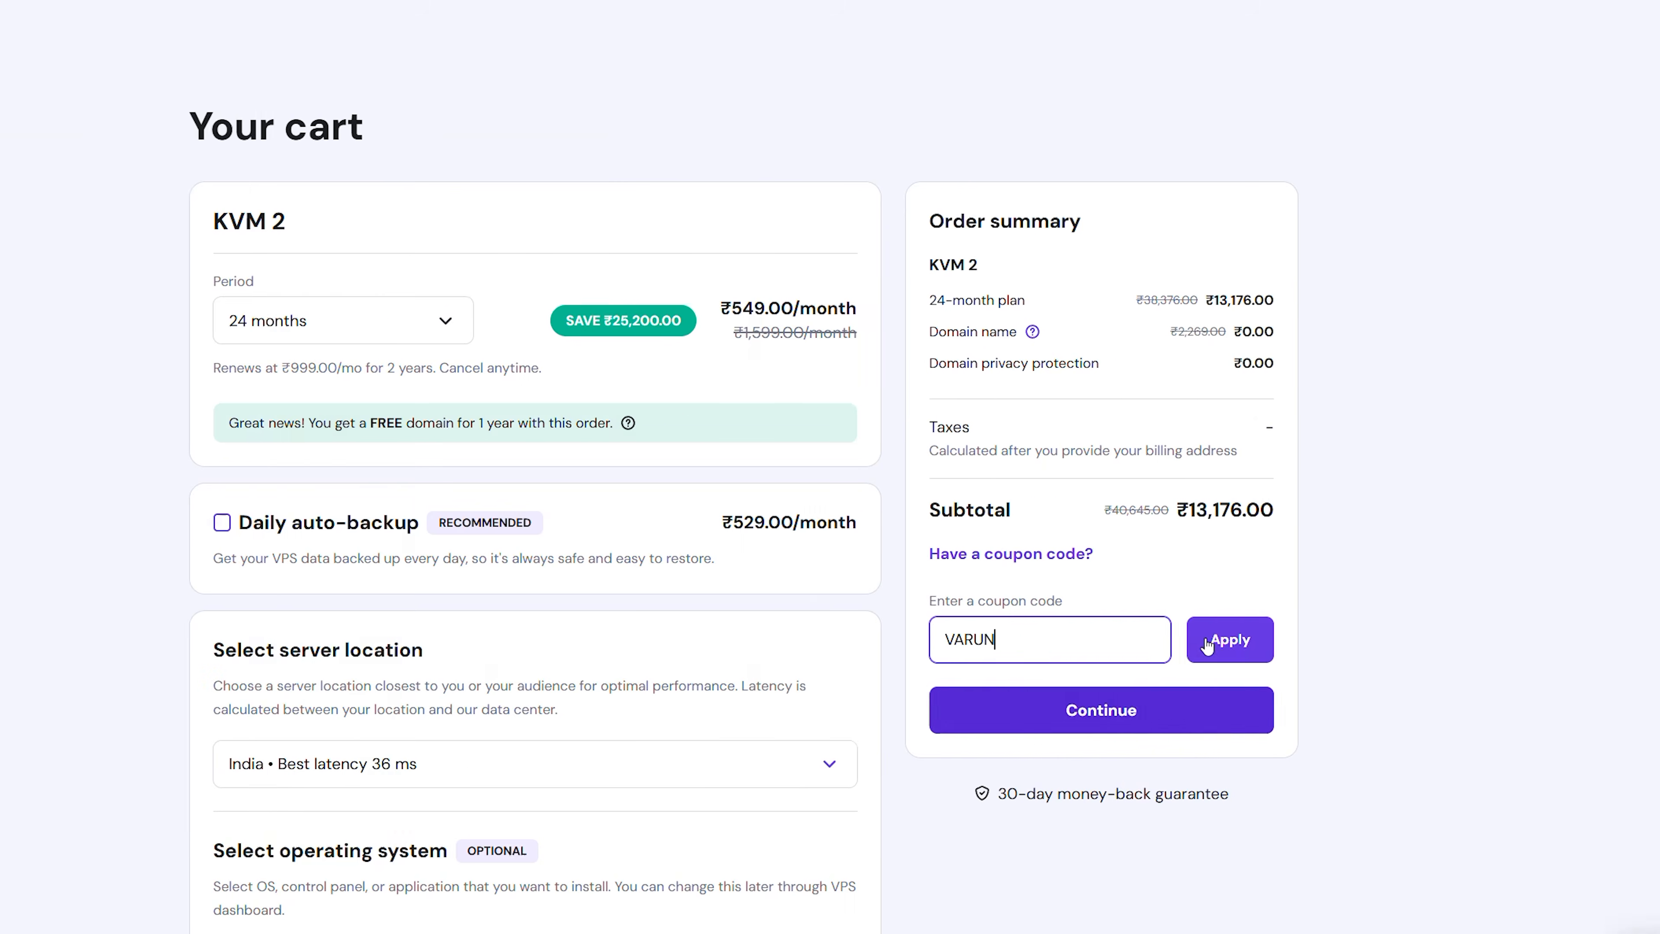
left_click(1301, 637)
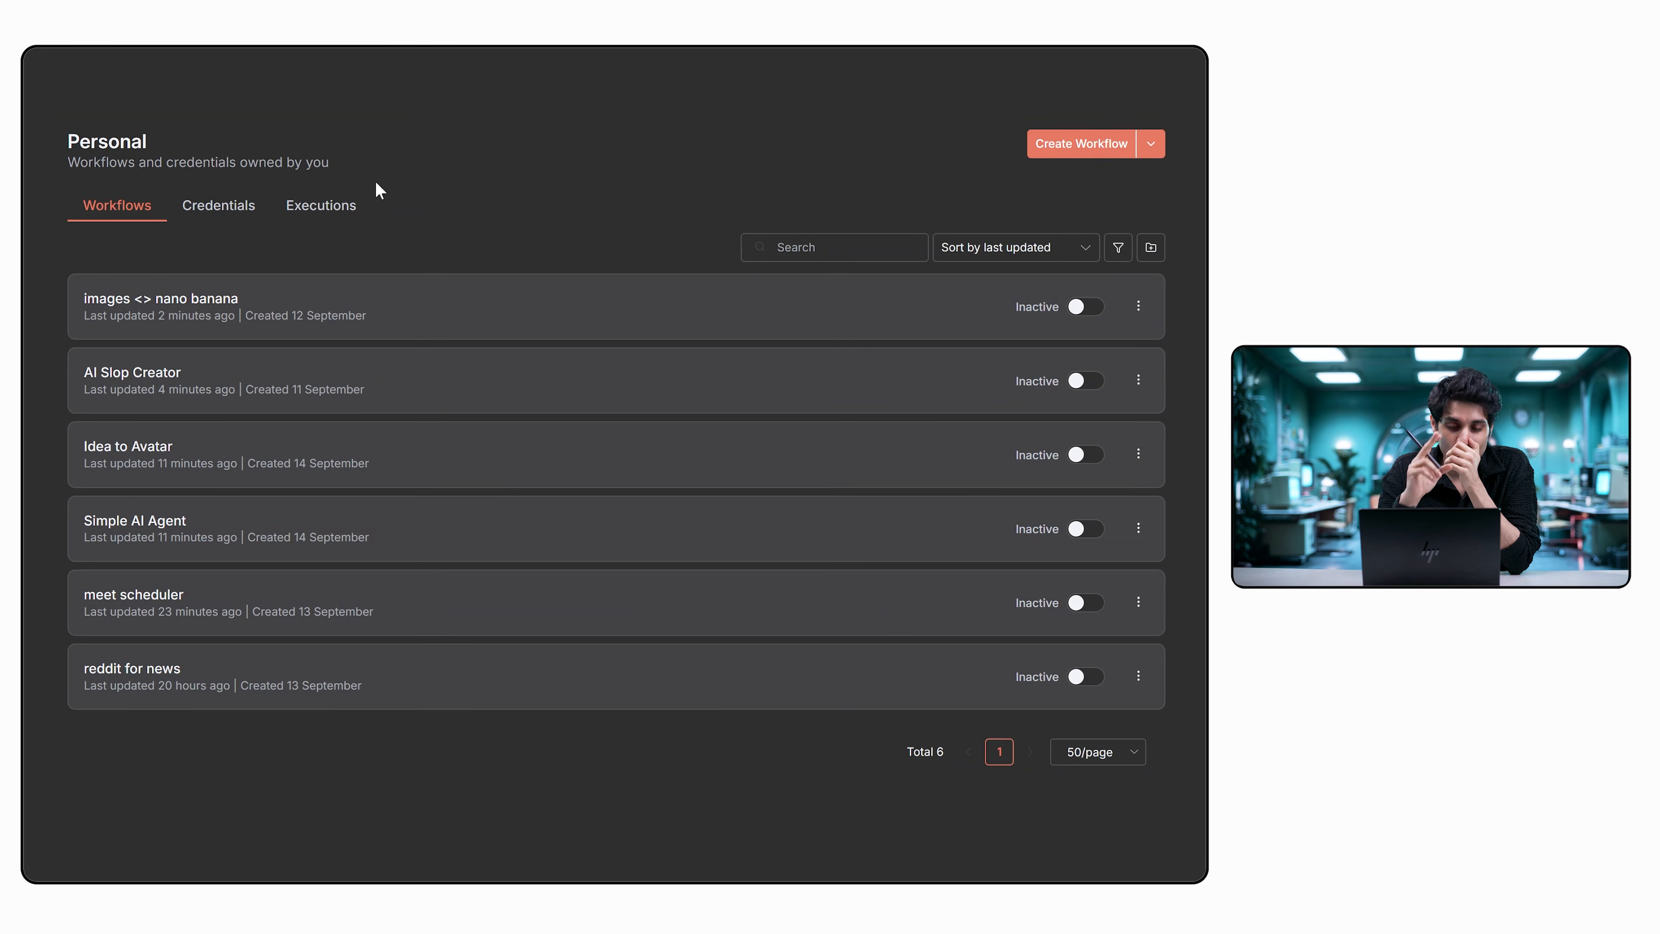
In the n8n meet scheduler workflow, select Telegram account 2 as the Telegram Trigger node's credential.
left_click(219, 624)
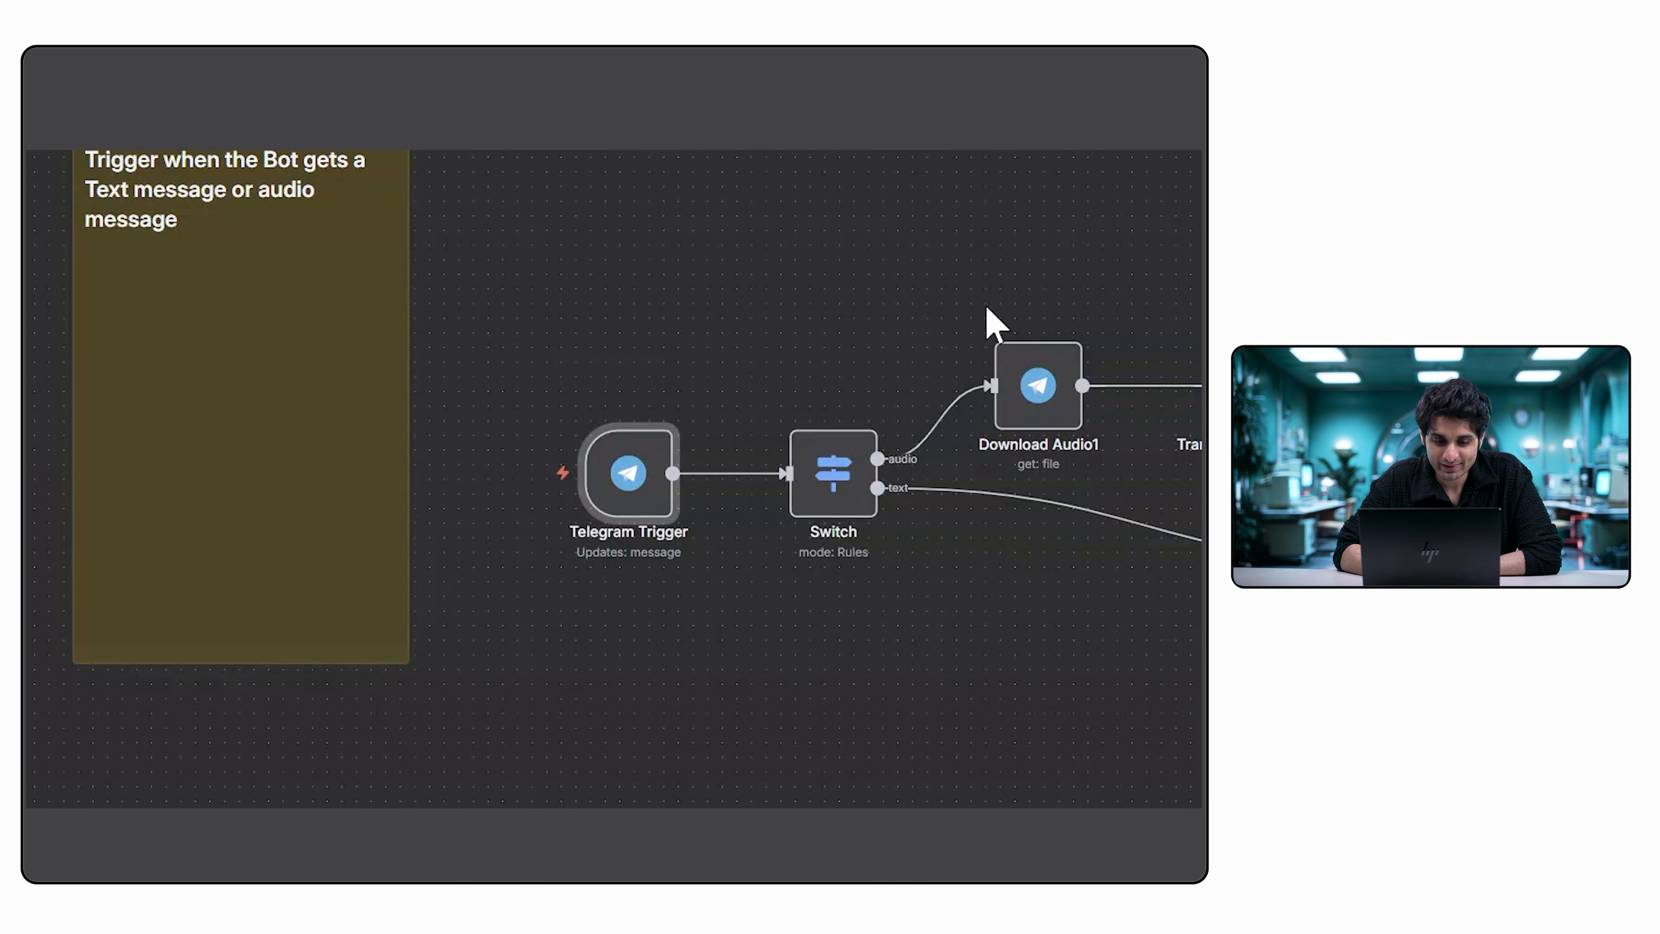
scroll(987, 307, "up", 2)
scroll(678, 382, "down", 1)
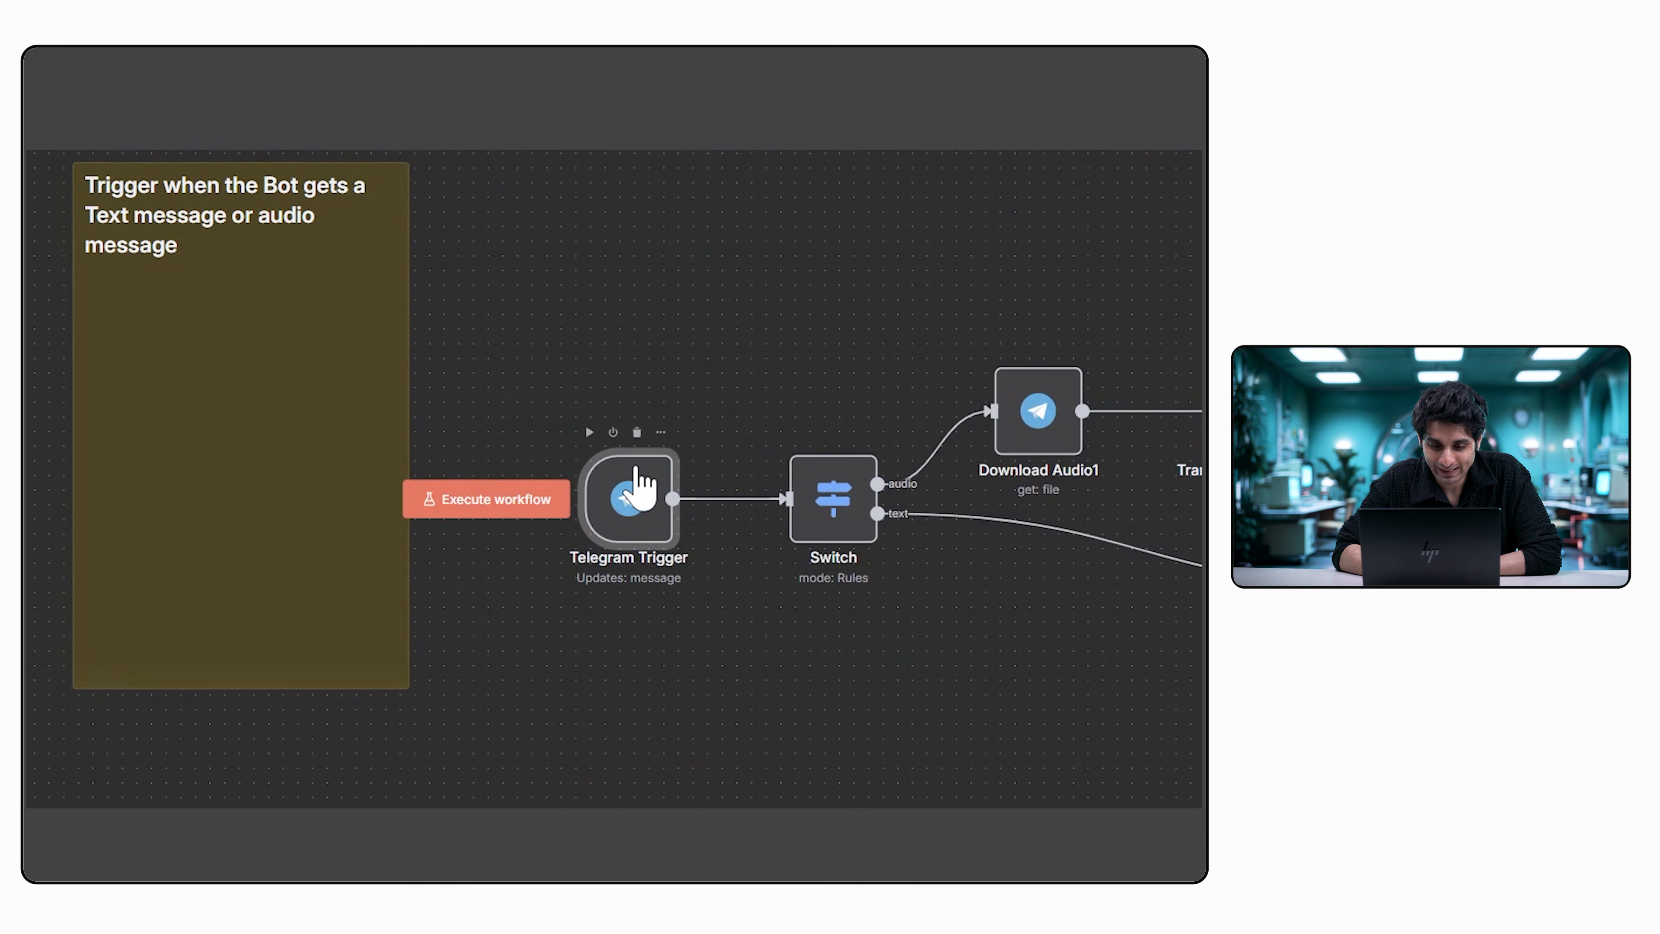
double_click(642, 487)
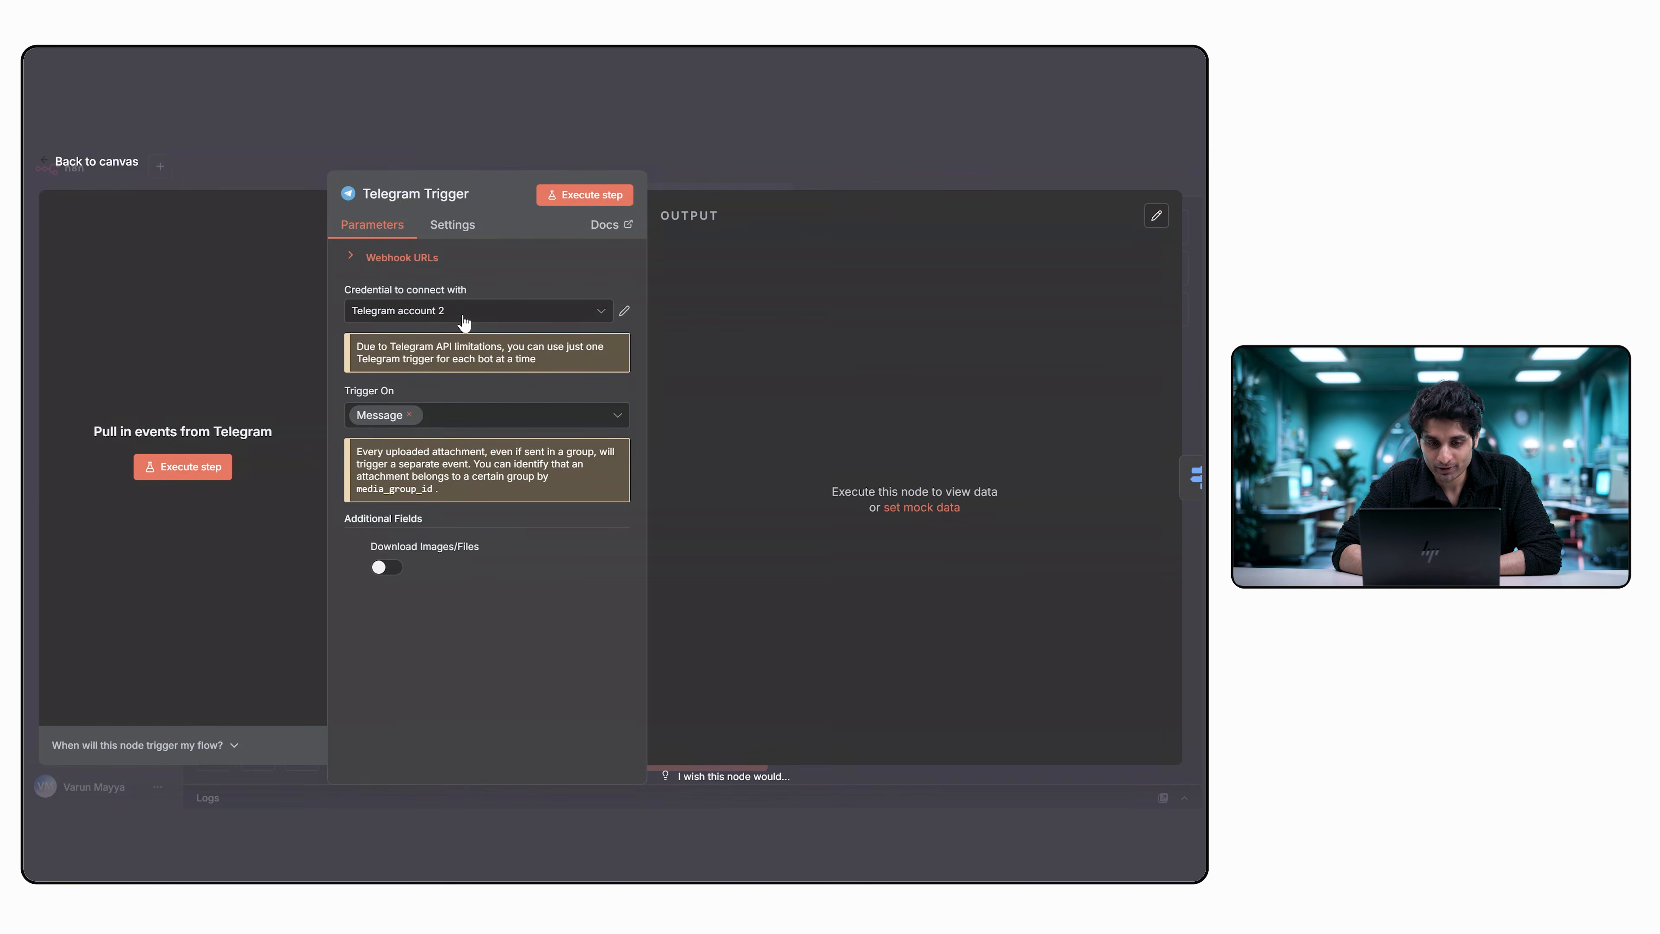
left_click(465, 316)
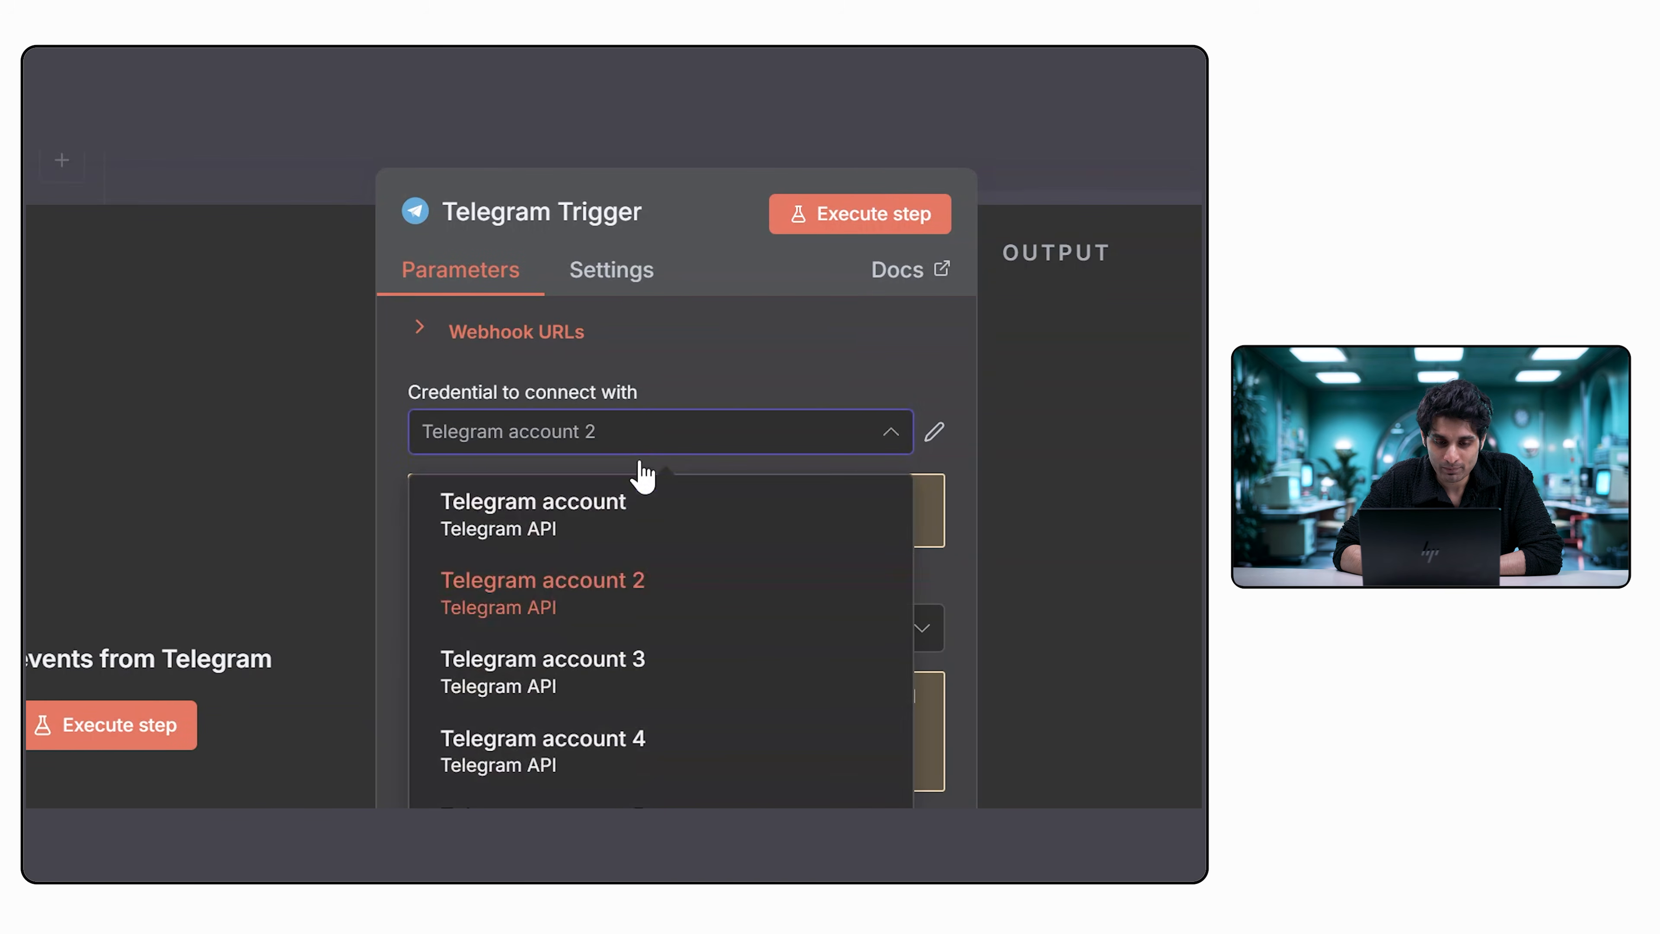
left_click(637, 581)
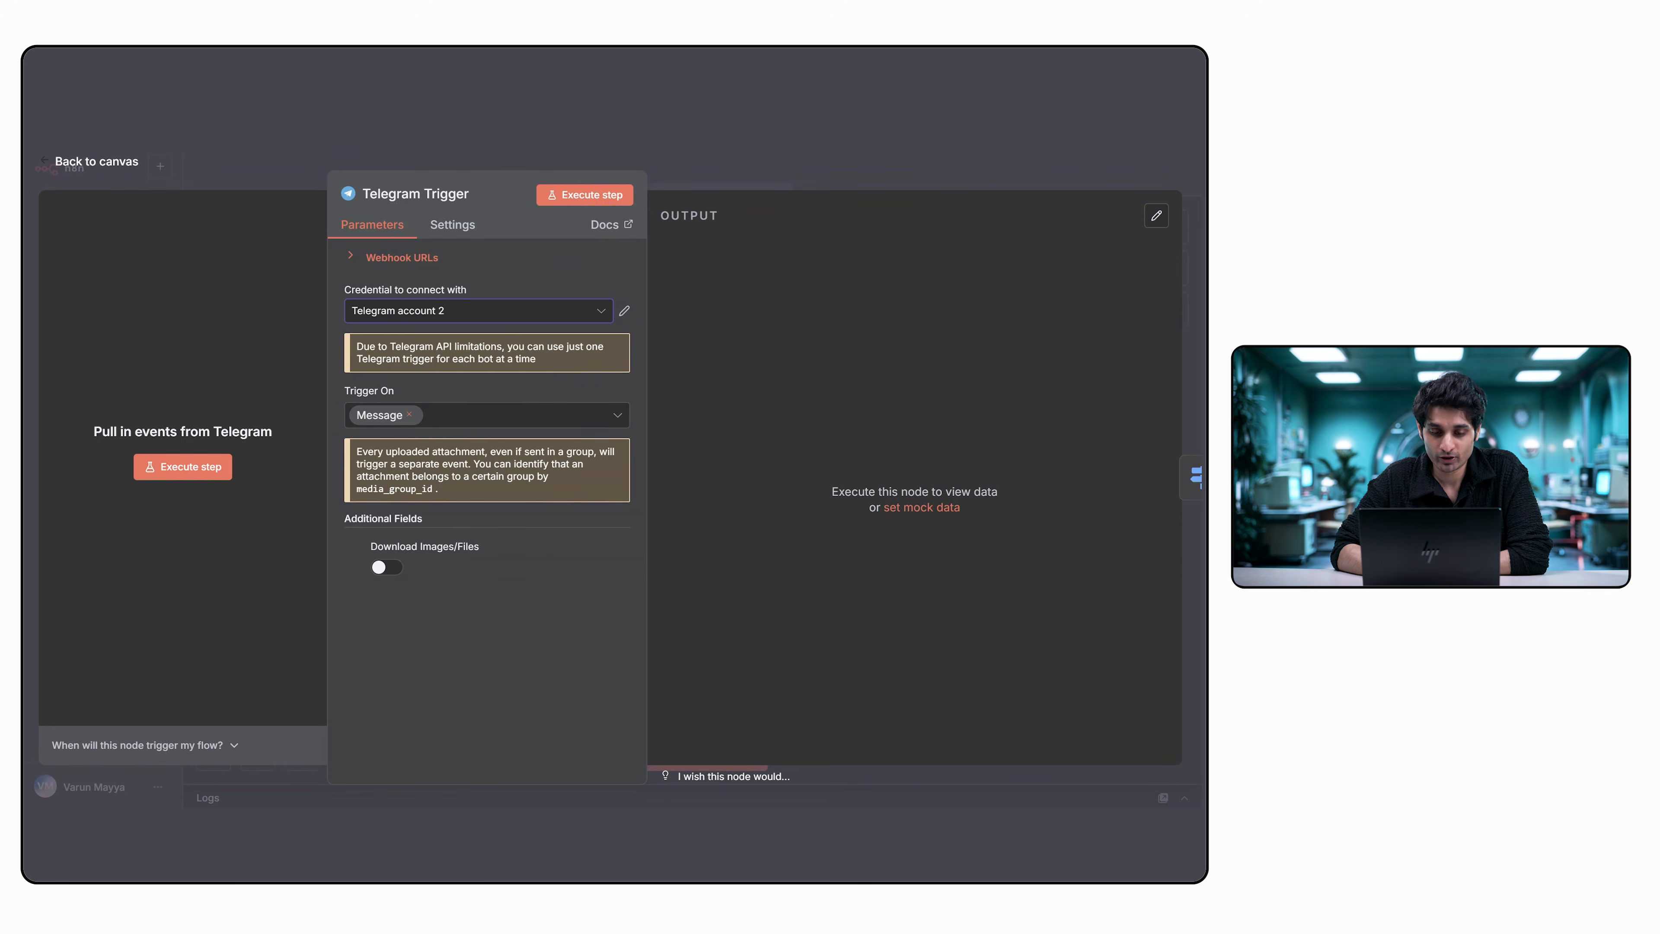
Review the Telegram Trigger node's settings and parameters, and return to the workflow canvas.
left_click(454, 226)
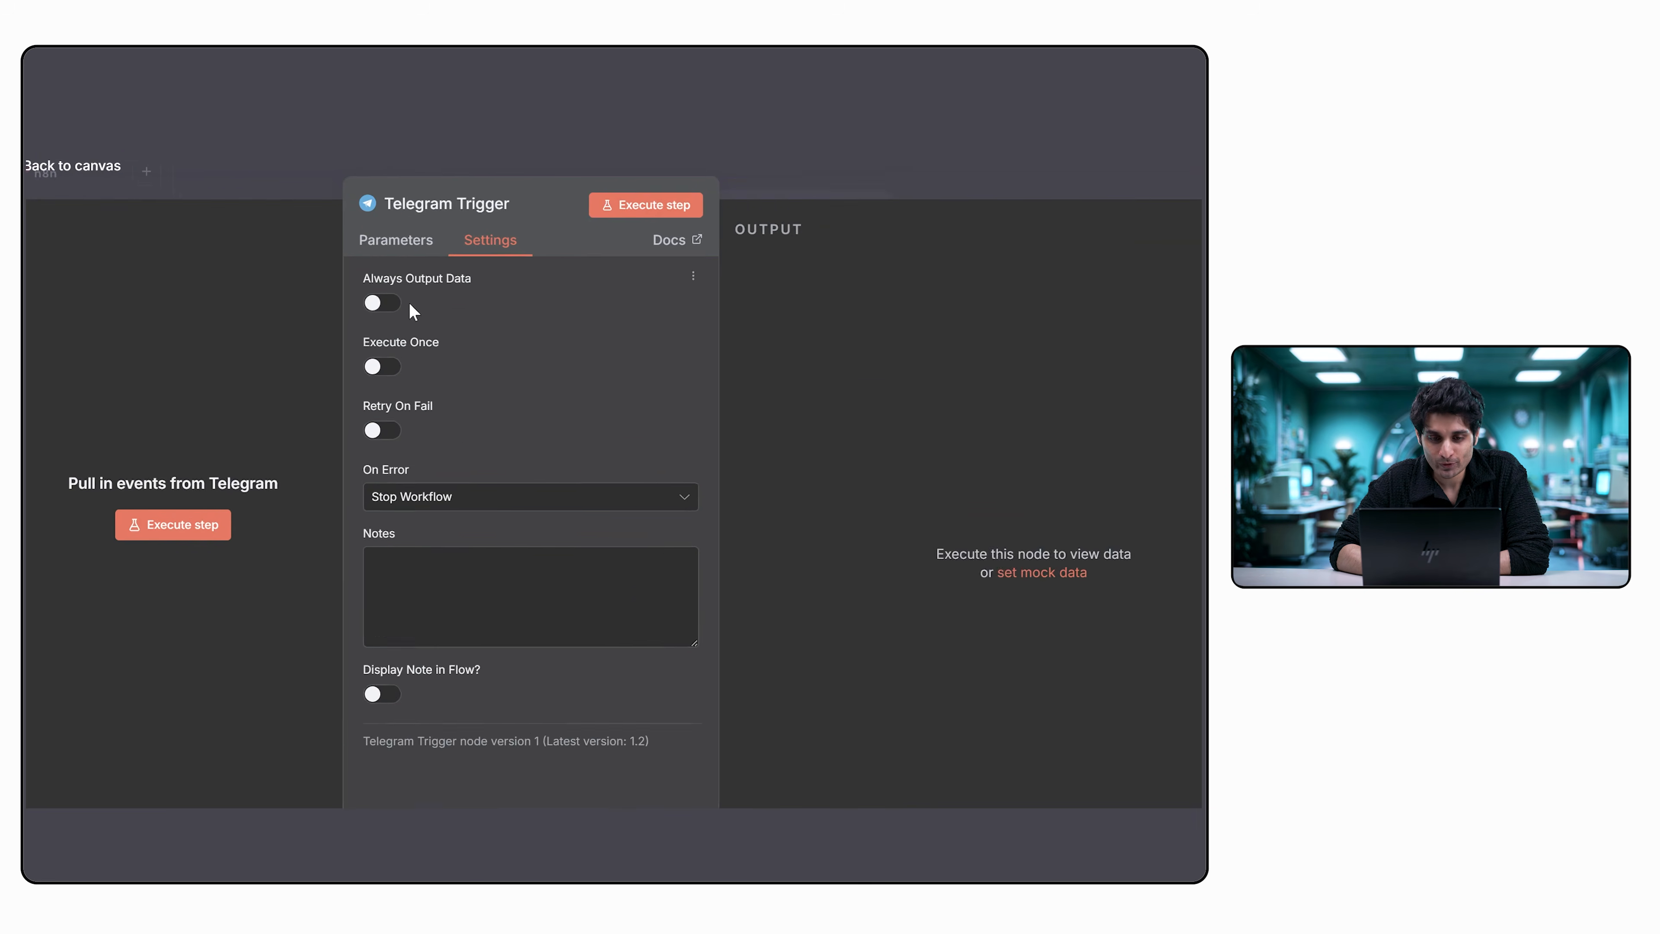
mouse_move(472, 288)
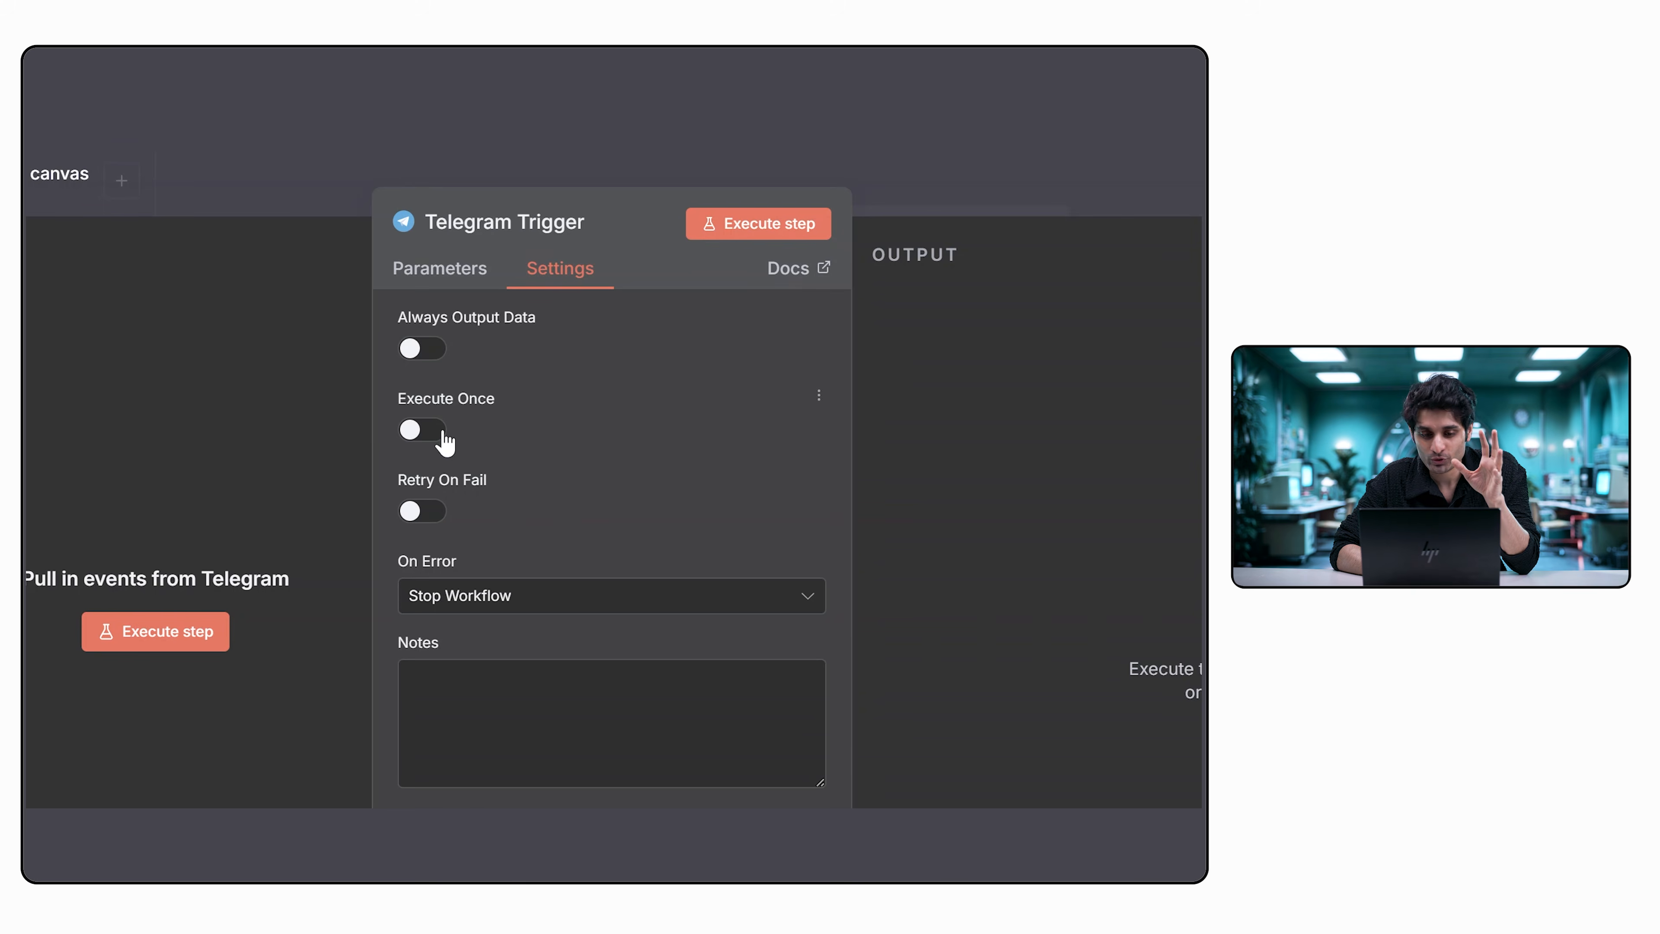
left_click(439, 268)
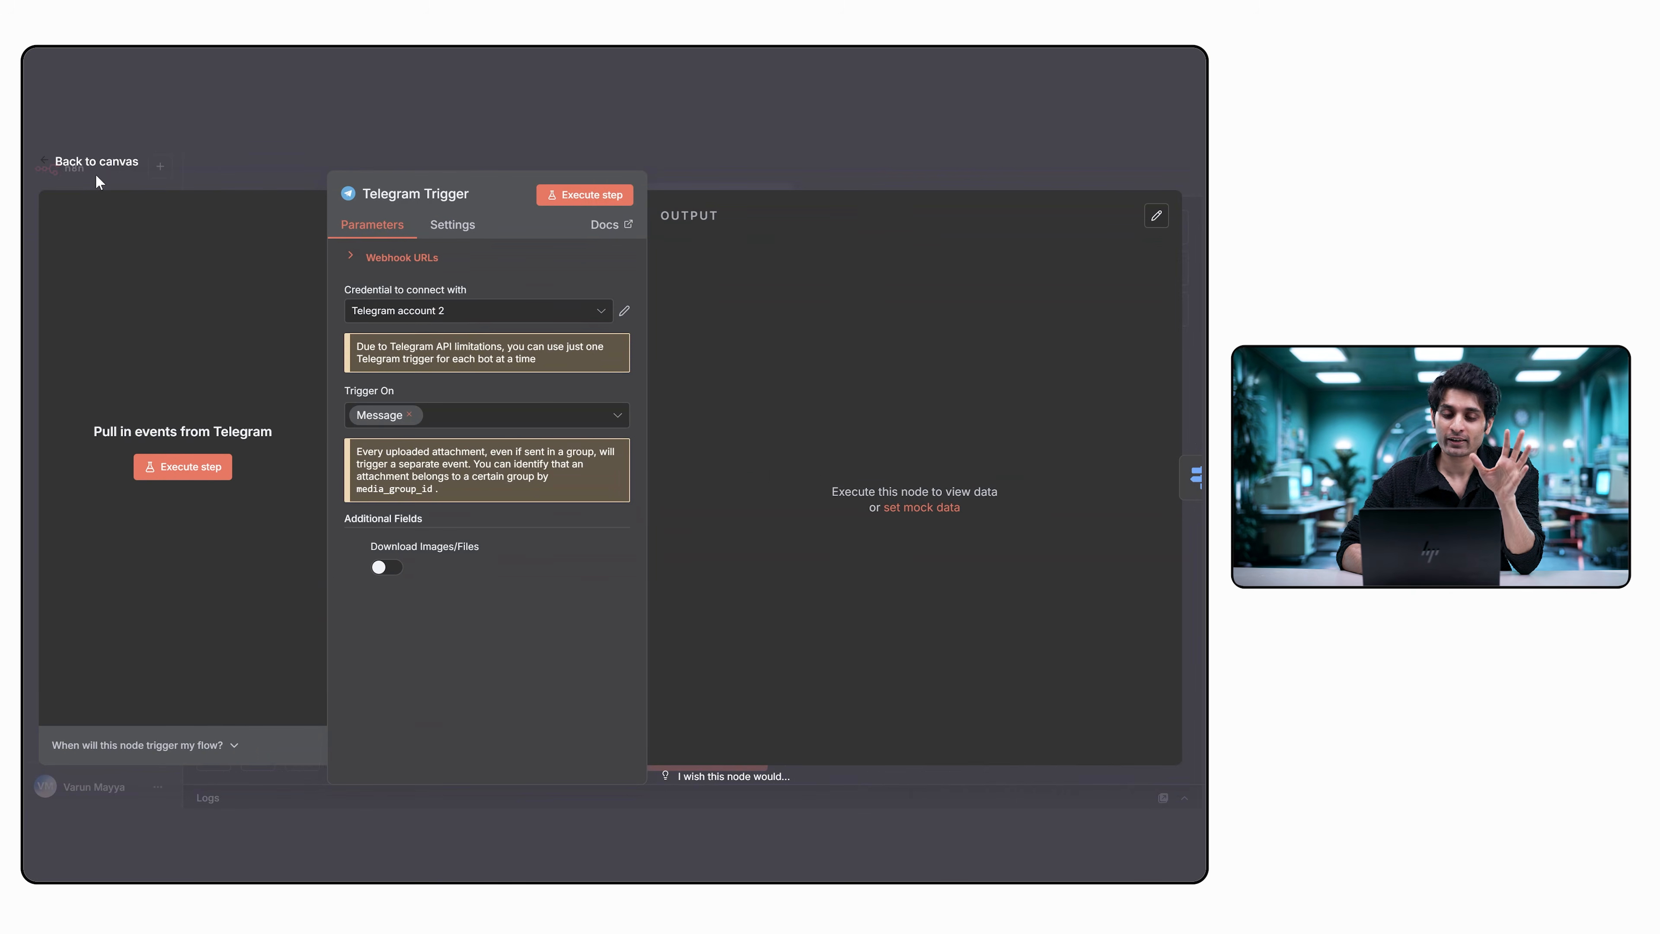
left_click(42, 164)
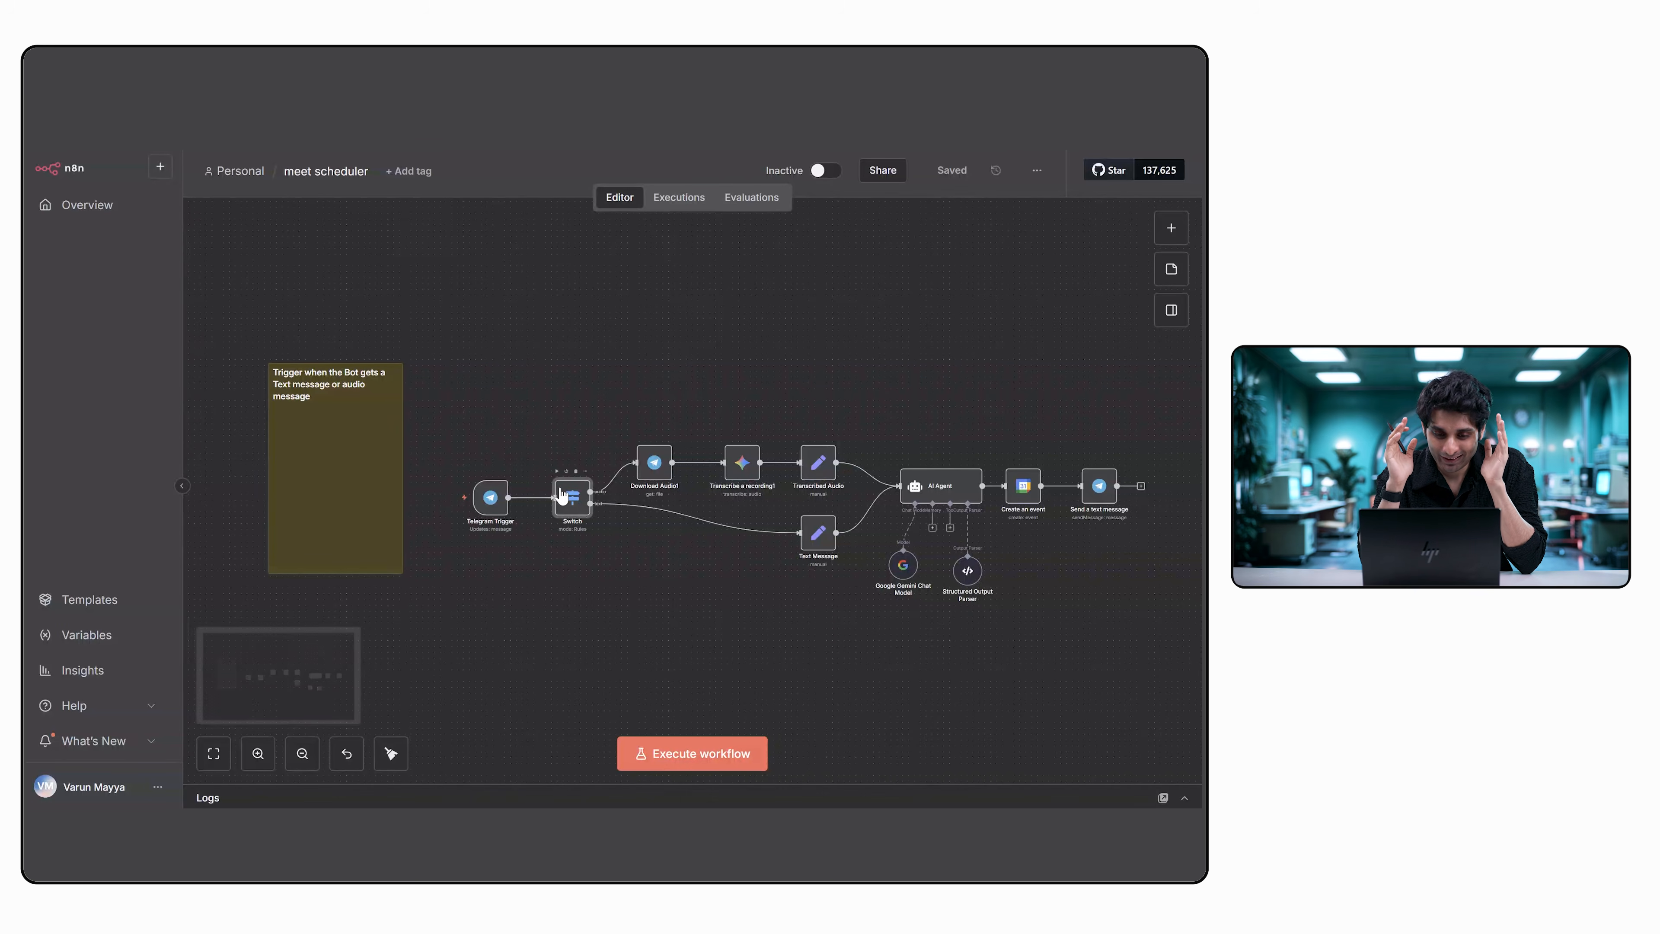
Select Rules as the Switch node's mode and review its audio and text routing rules.
double_click(562, 496)
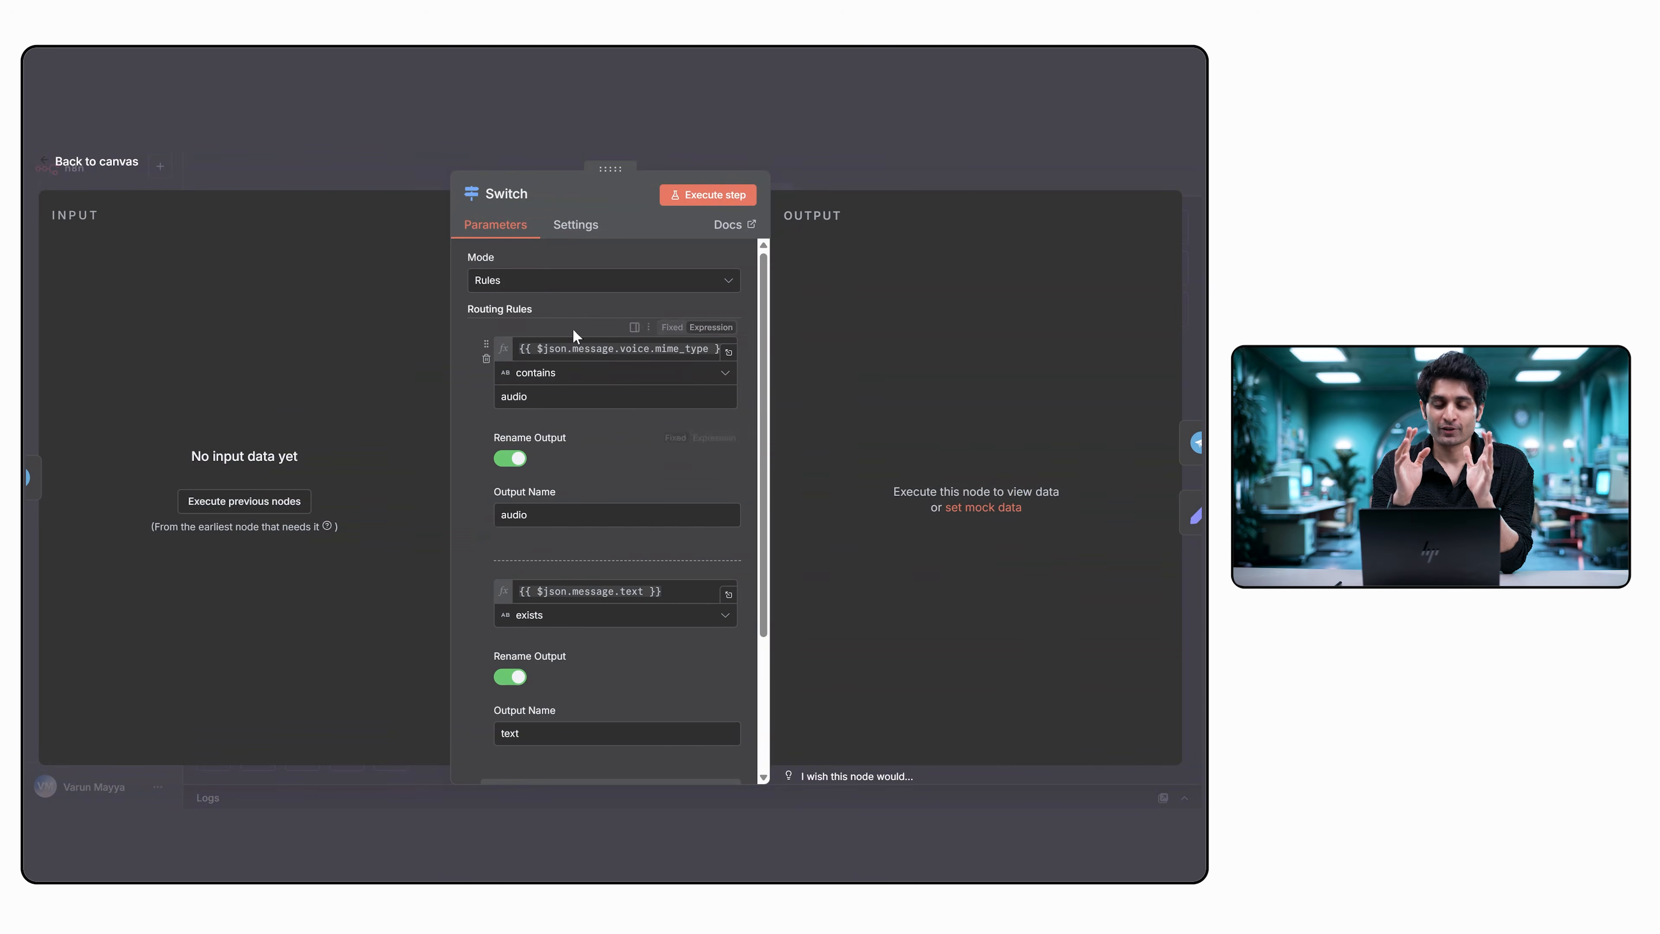
left_click(583, 281)
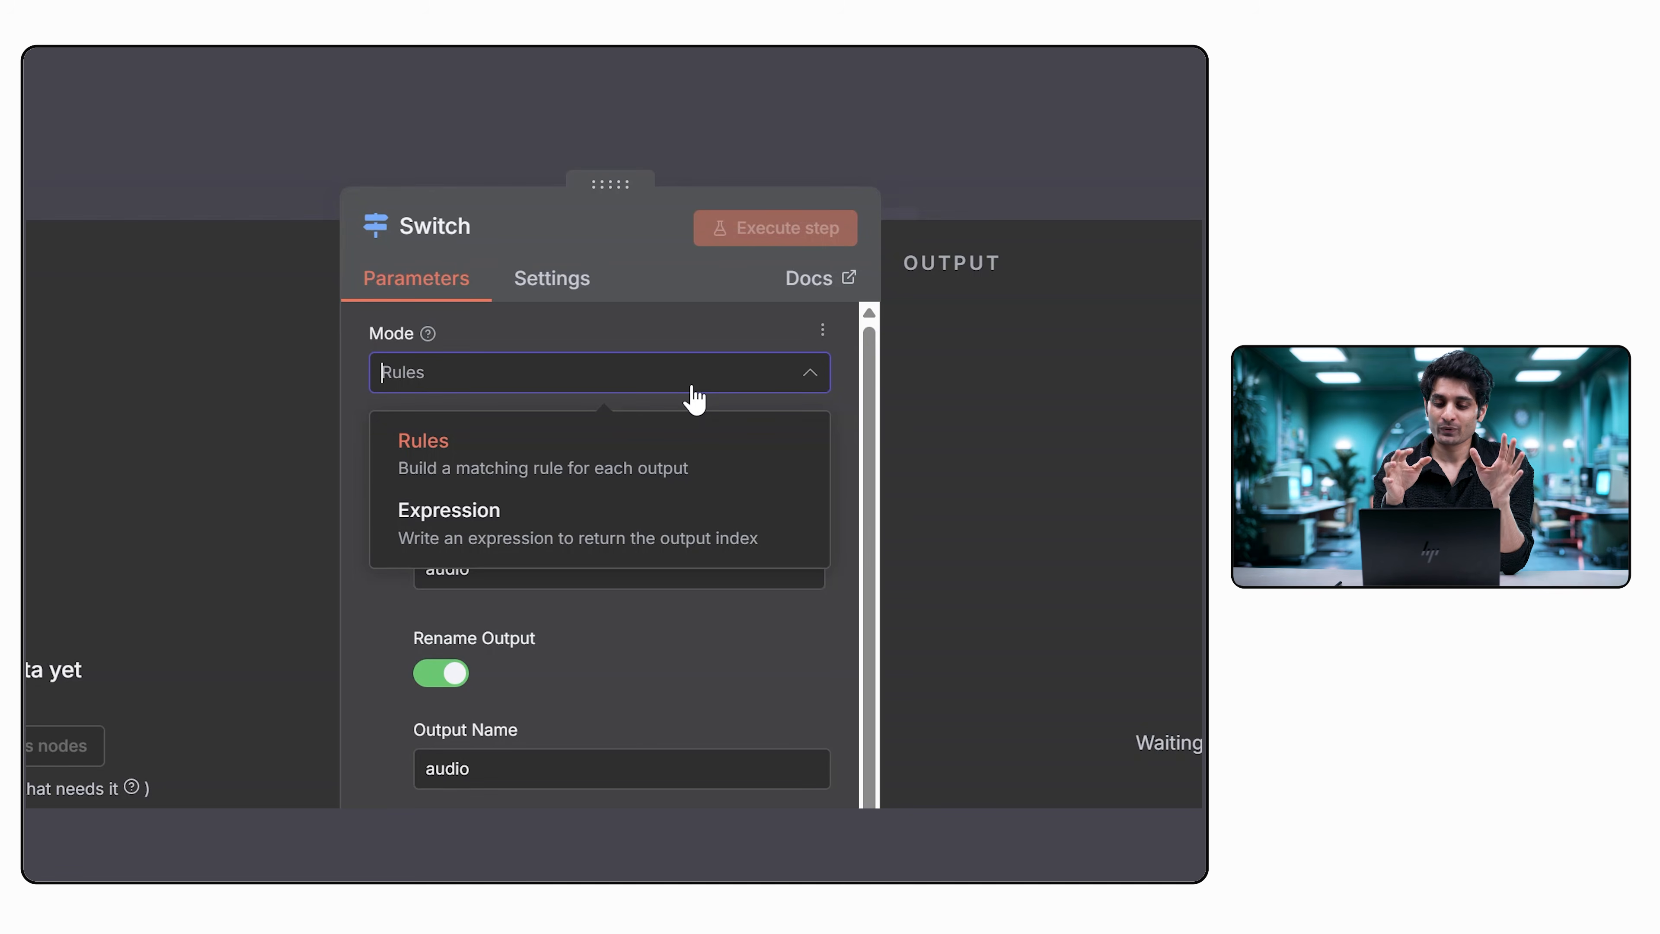
left_click(641, 450)
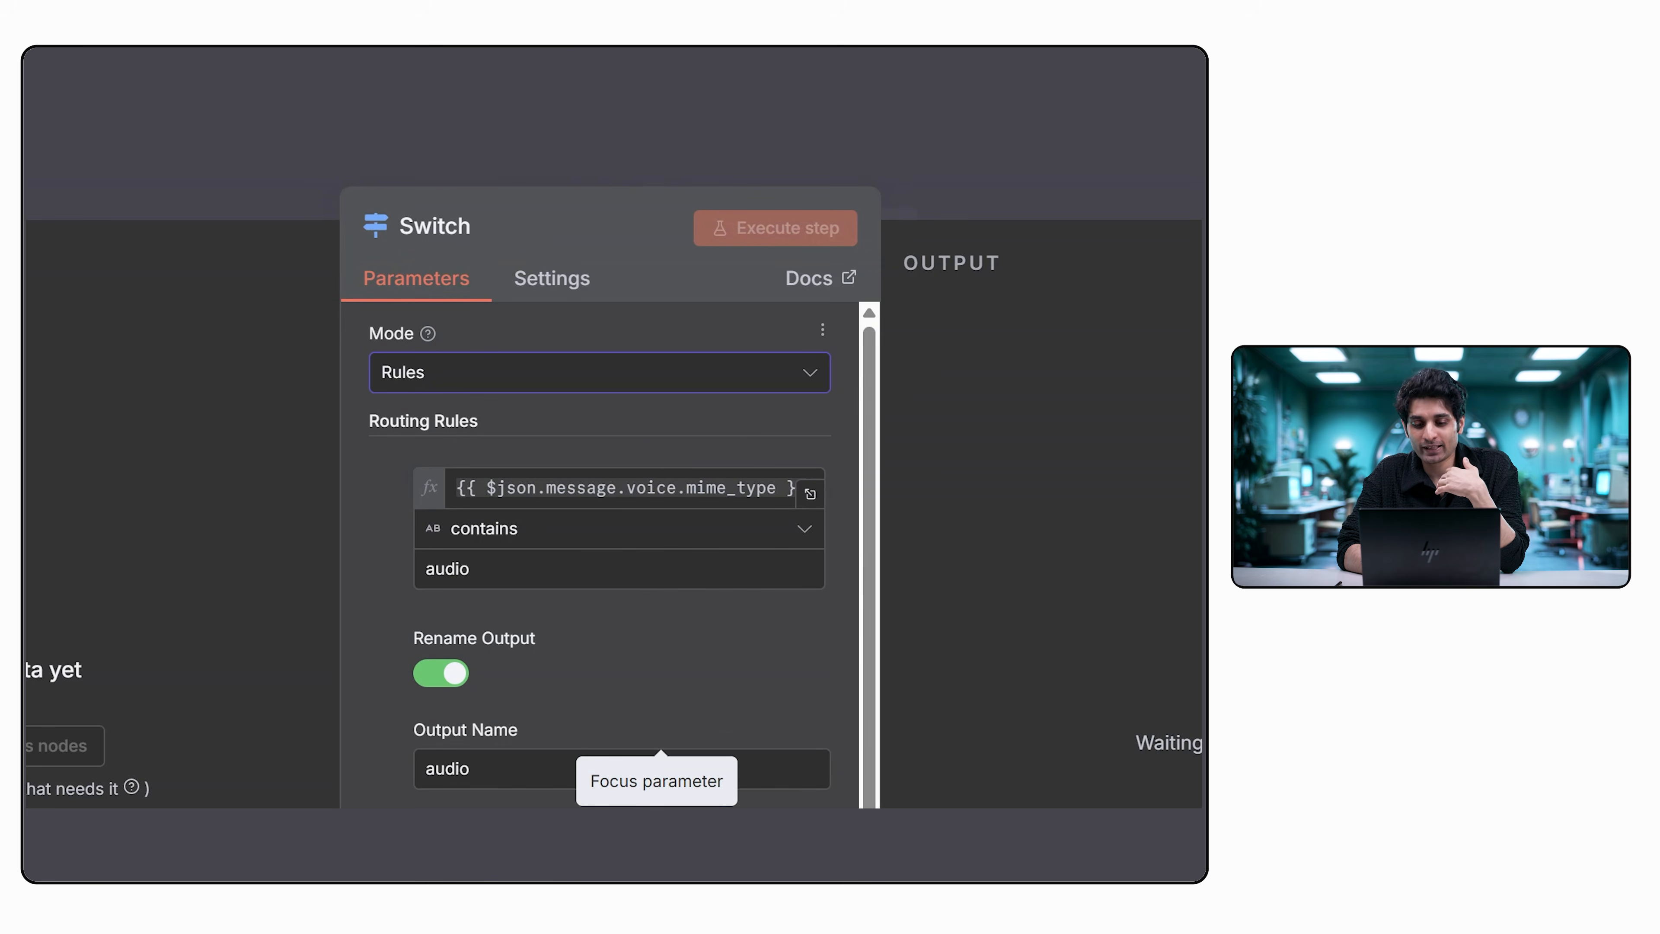
scroll(563, 380, "down", 10)
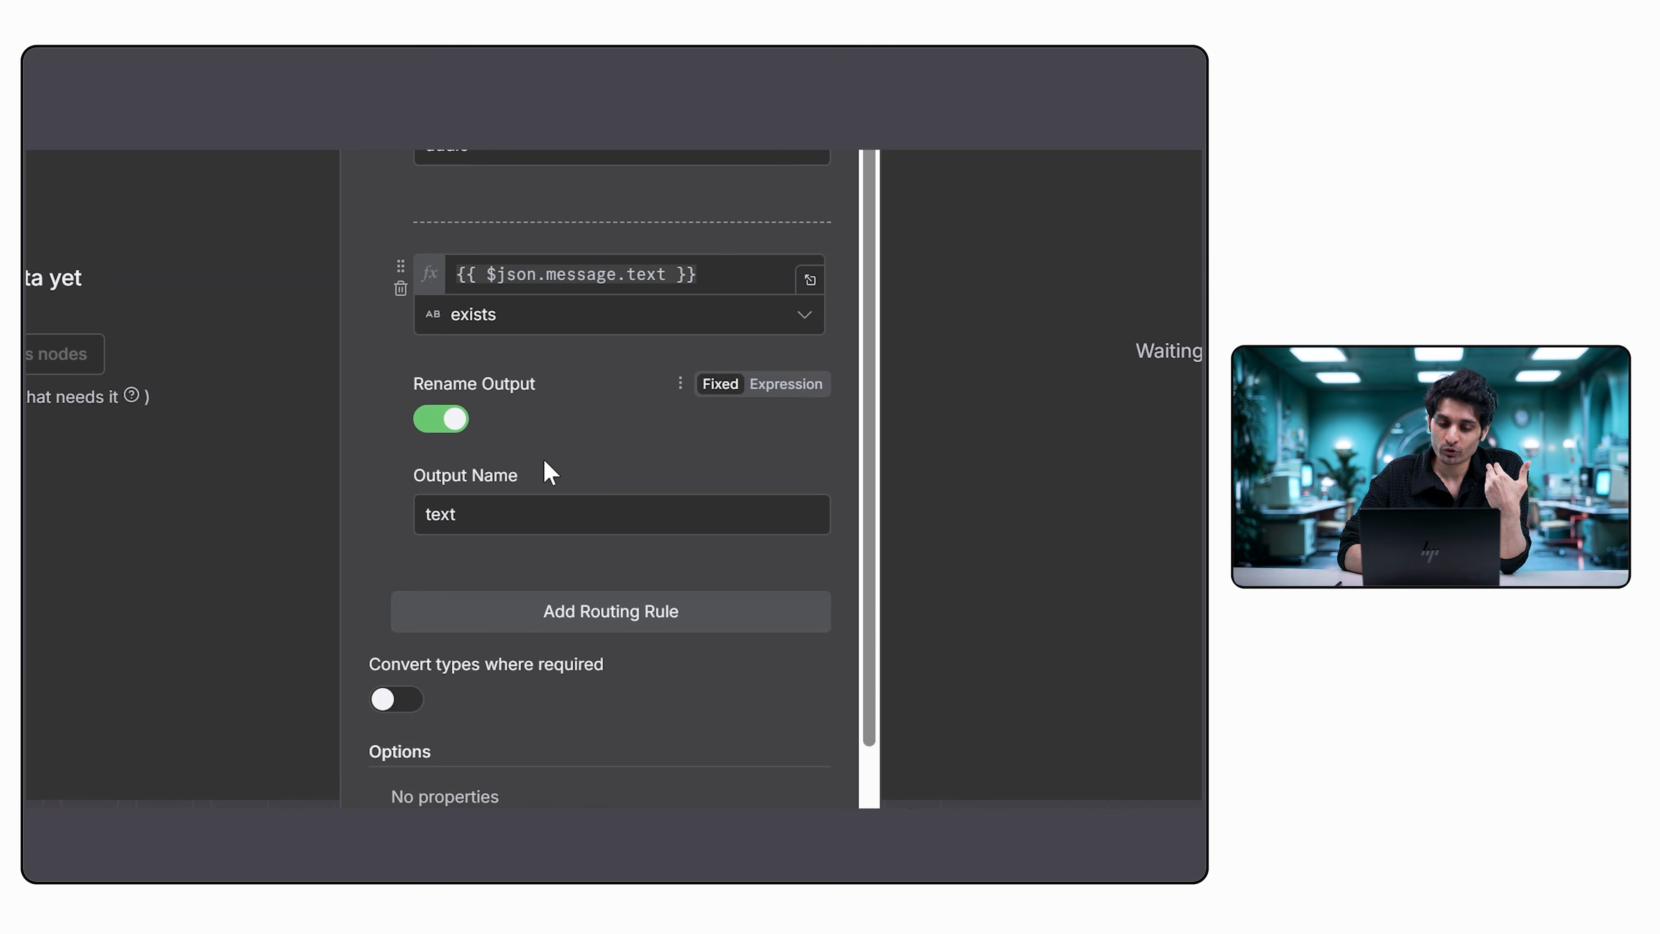
scroll(544, 461, "down", 1)
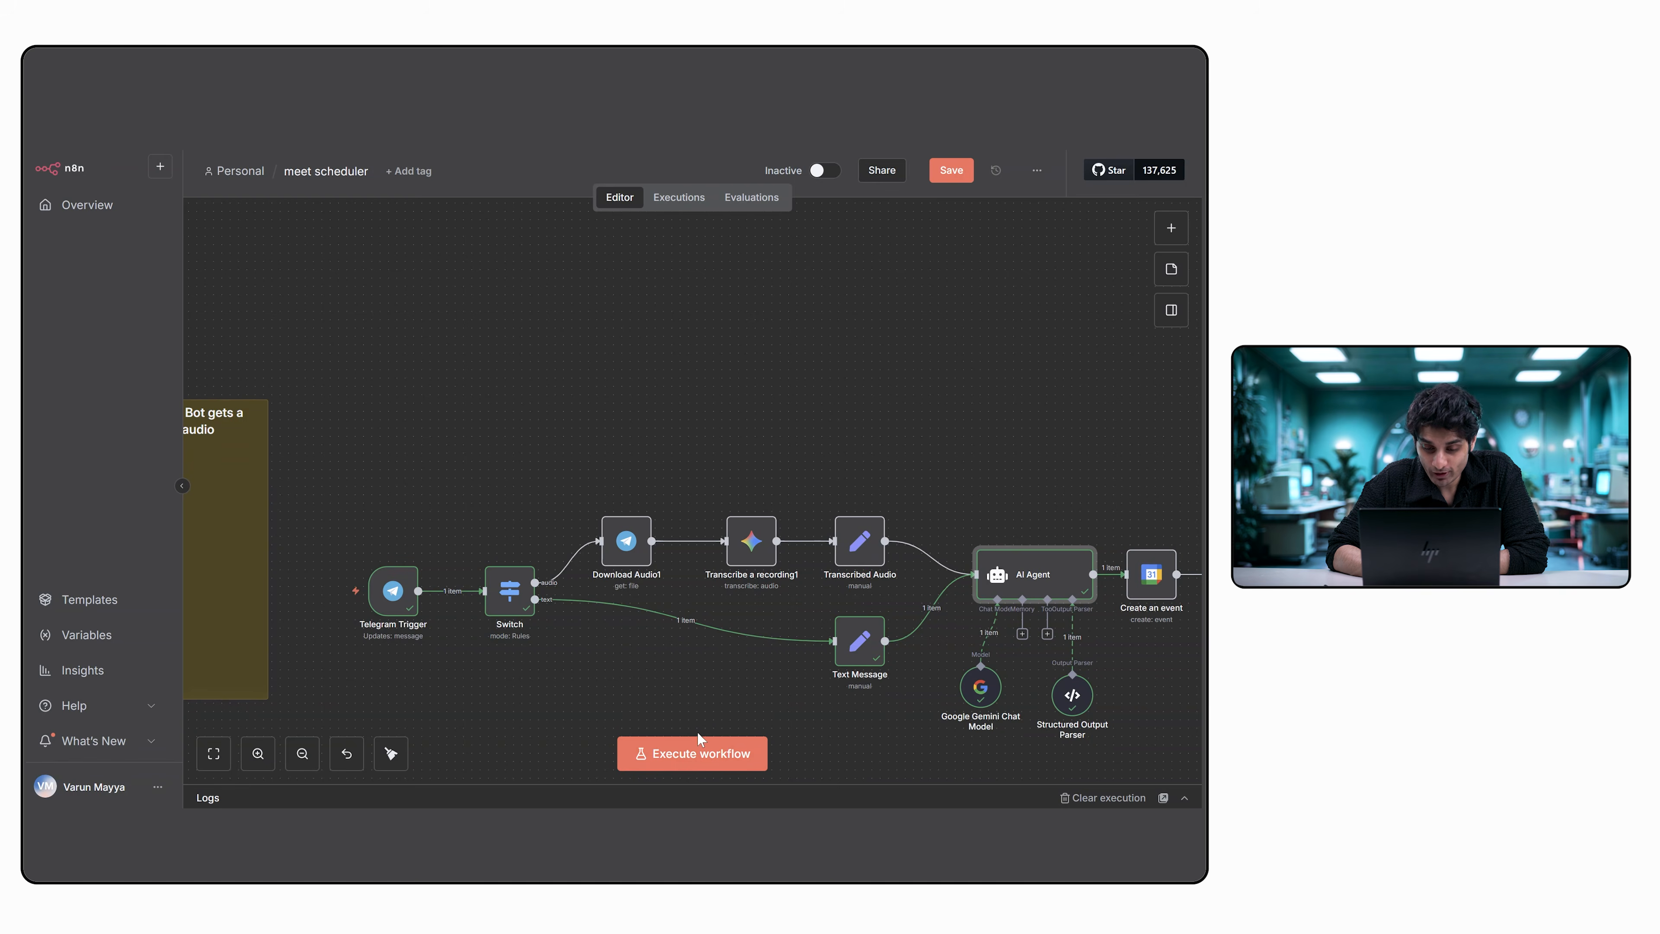
Execute the workflow and send the Telegram bot a message requesting a 10pm meeting, with the person's name and the contact's e-mail.
left_click(698, 747)
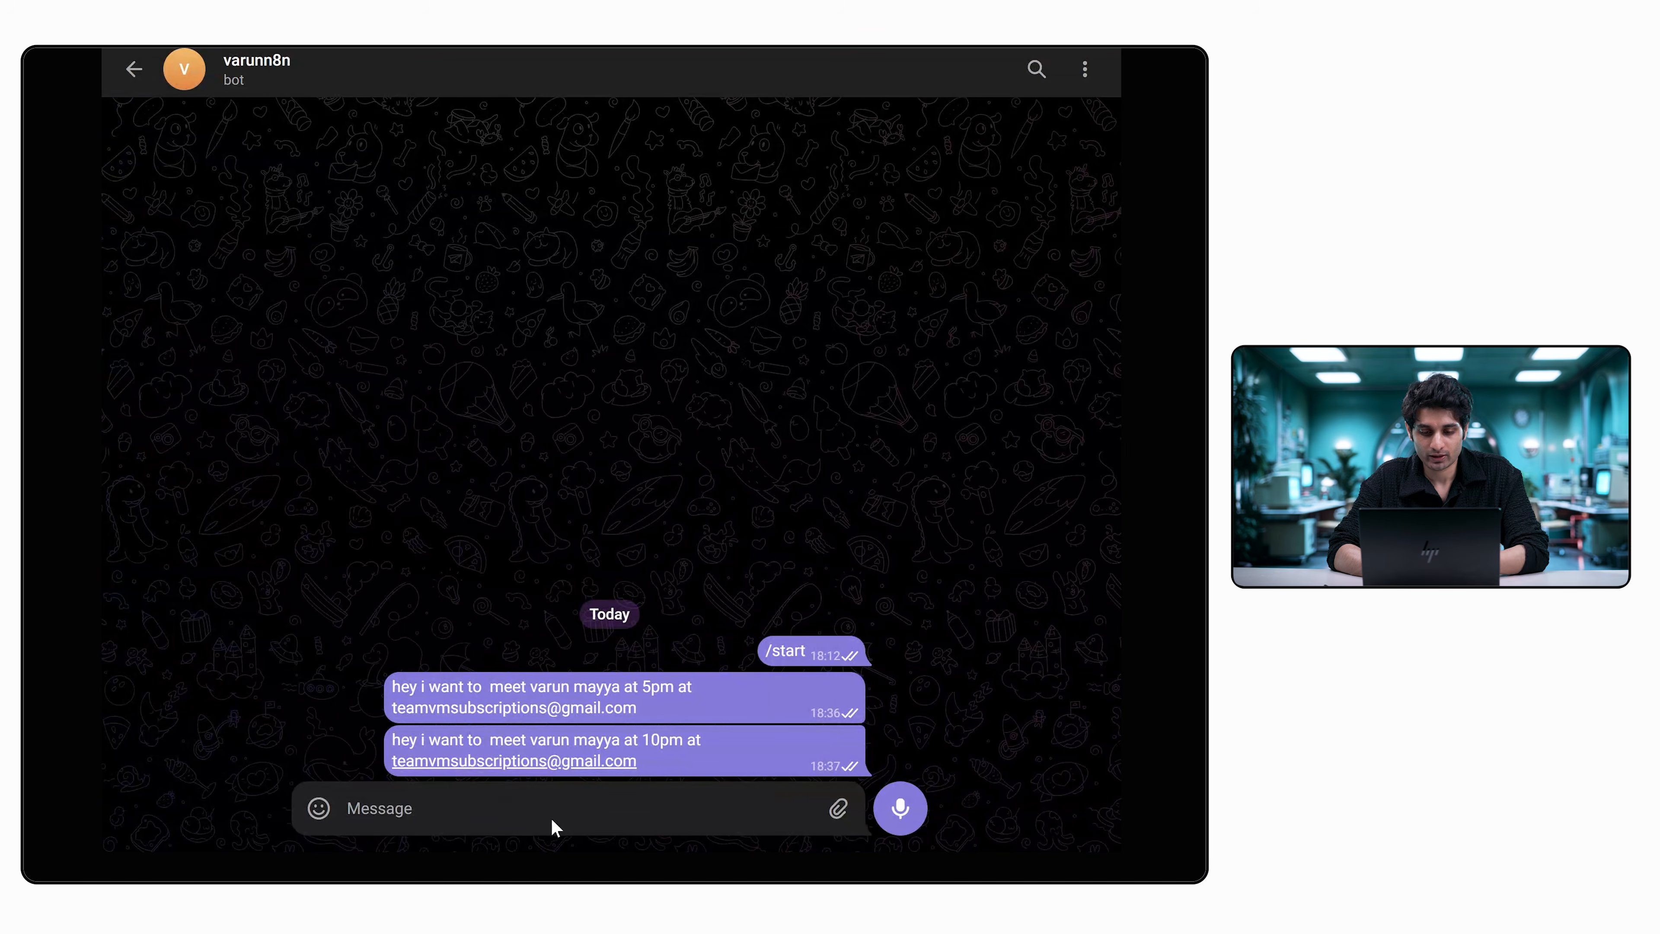
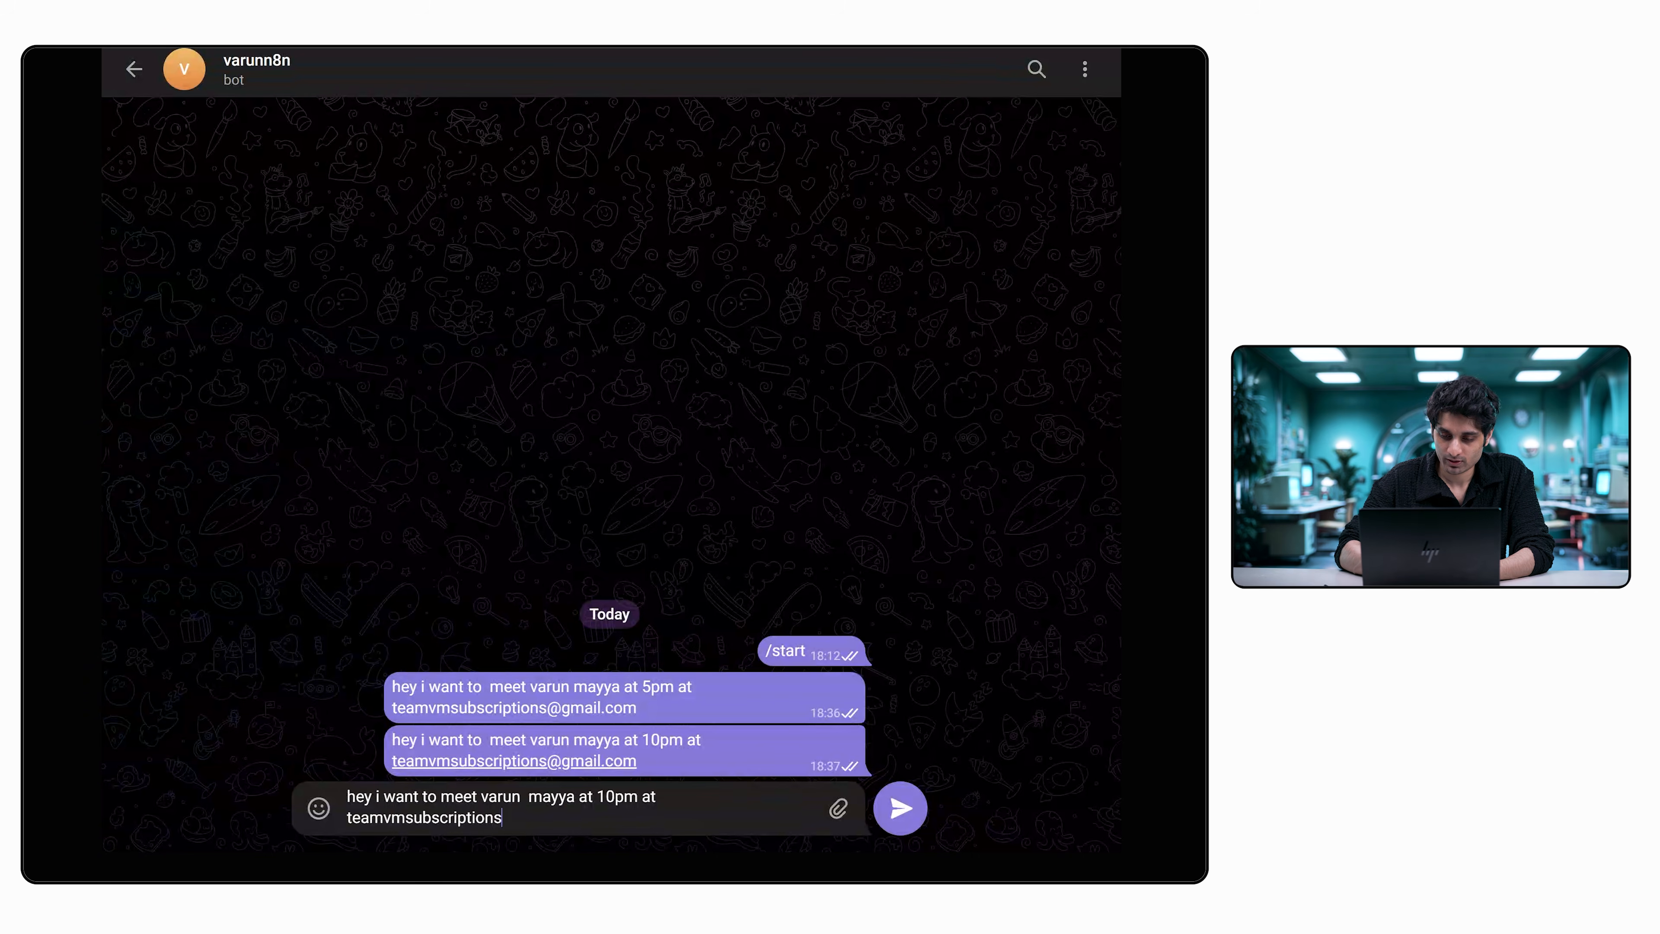
key("Return")
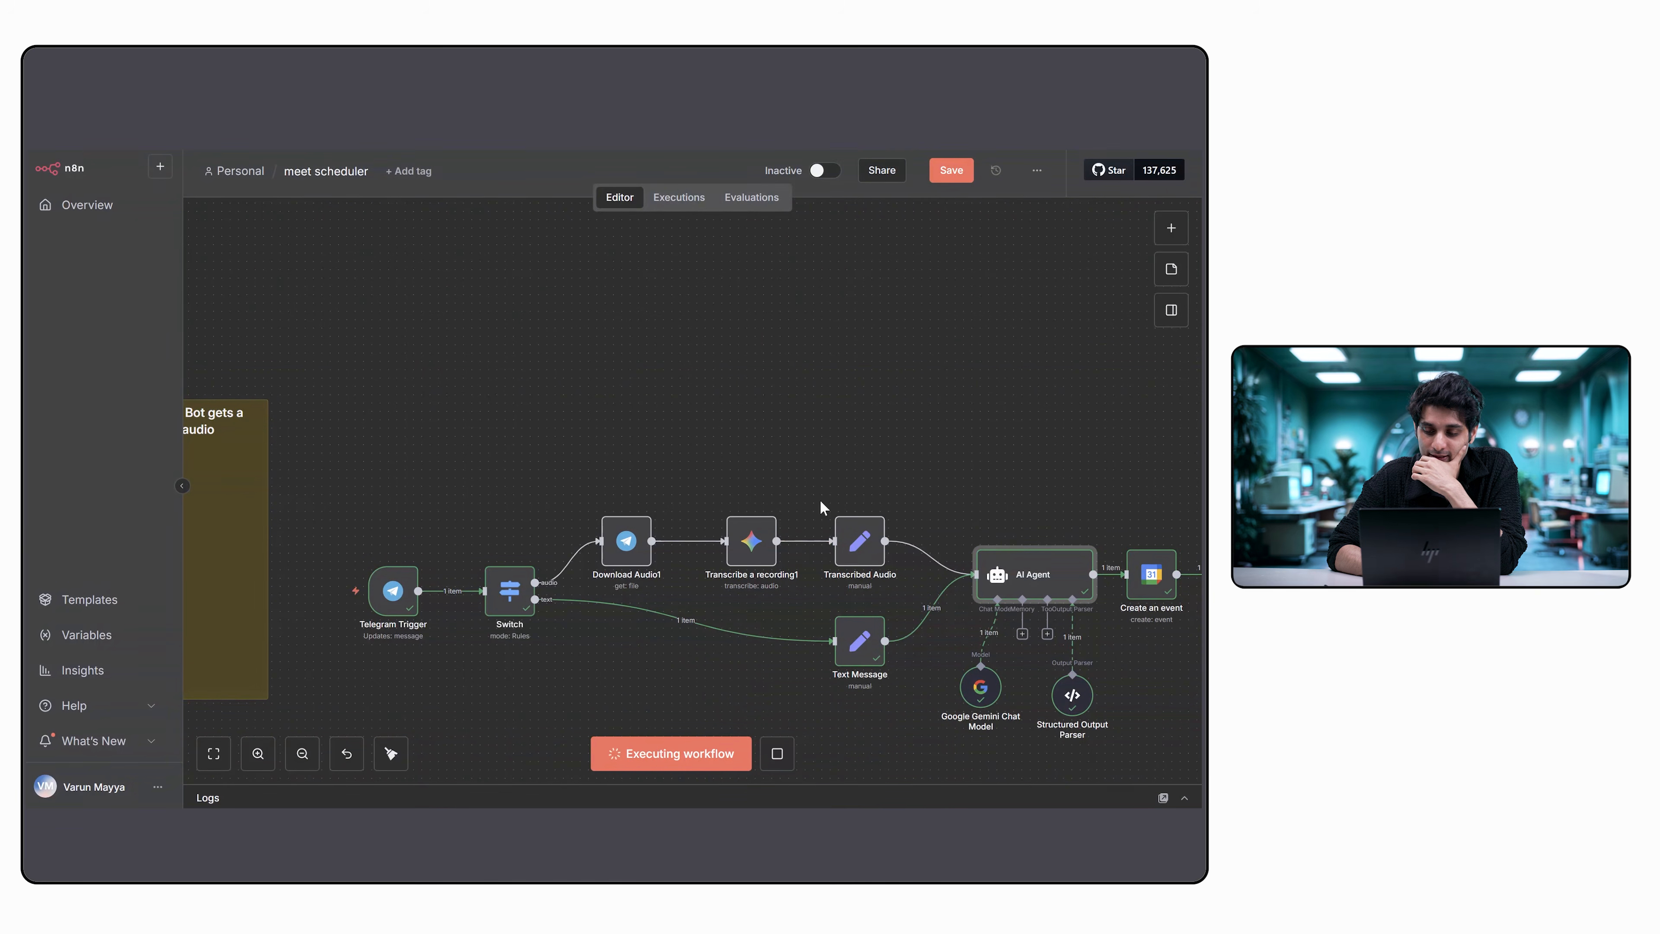
Examine the executed workflow and the Telegram message fields passed into the Switch node.
scroll(830, 426, "right", 5)
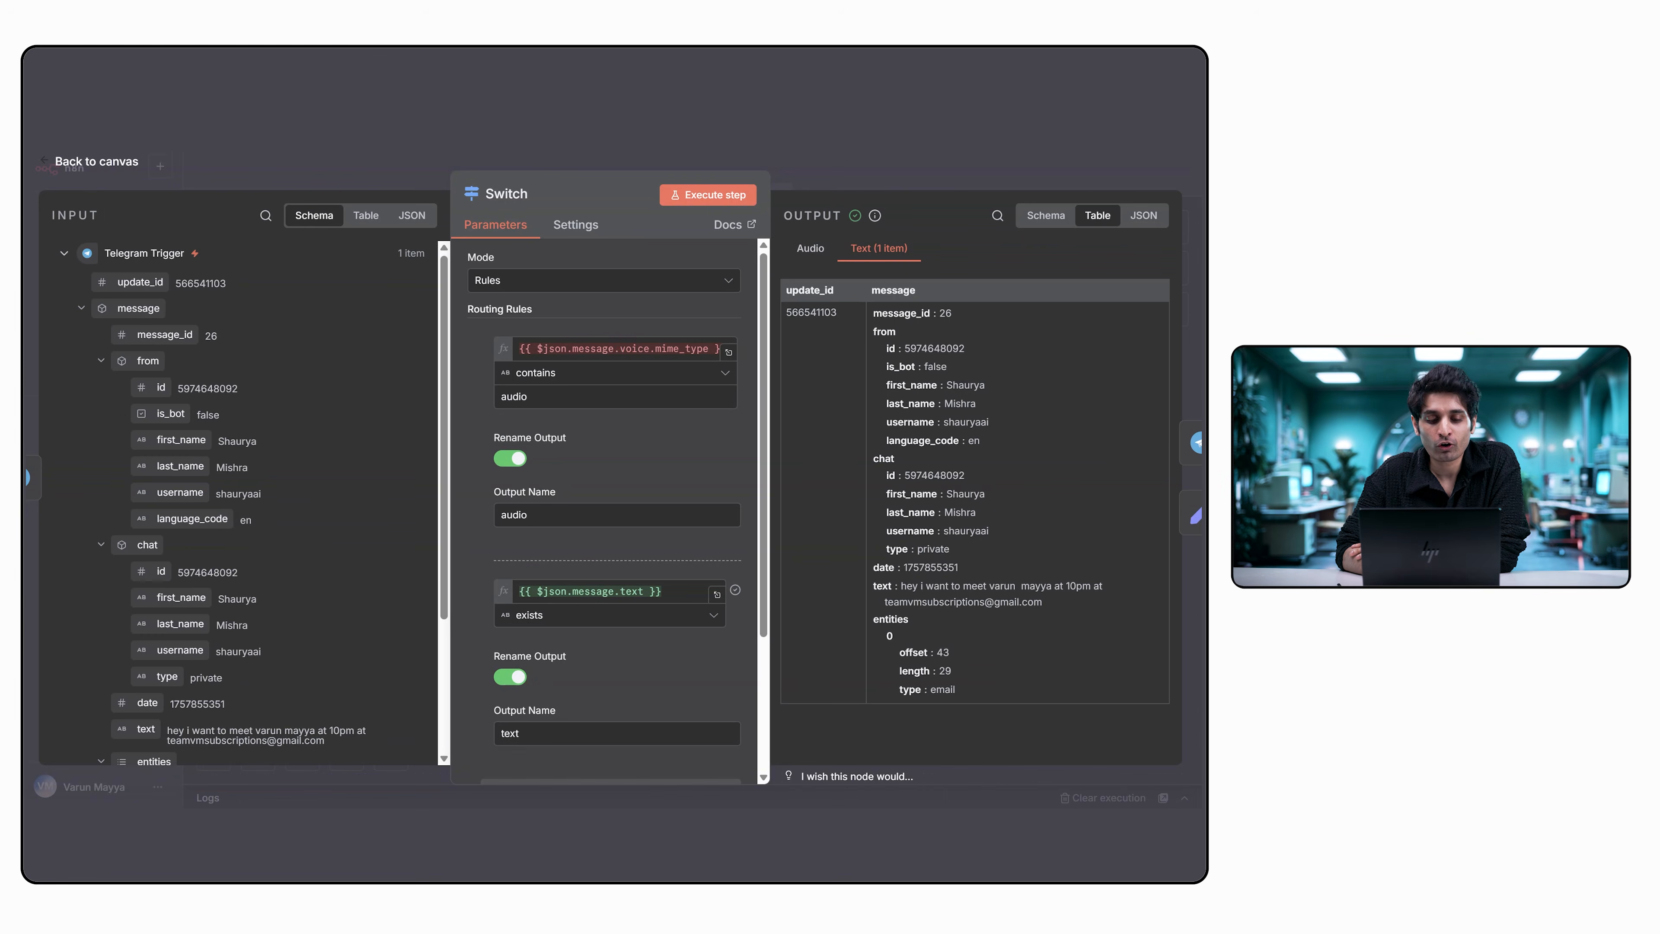
scroll(209, 586, "down", 4)
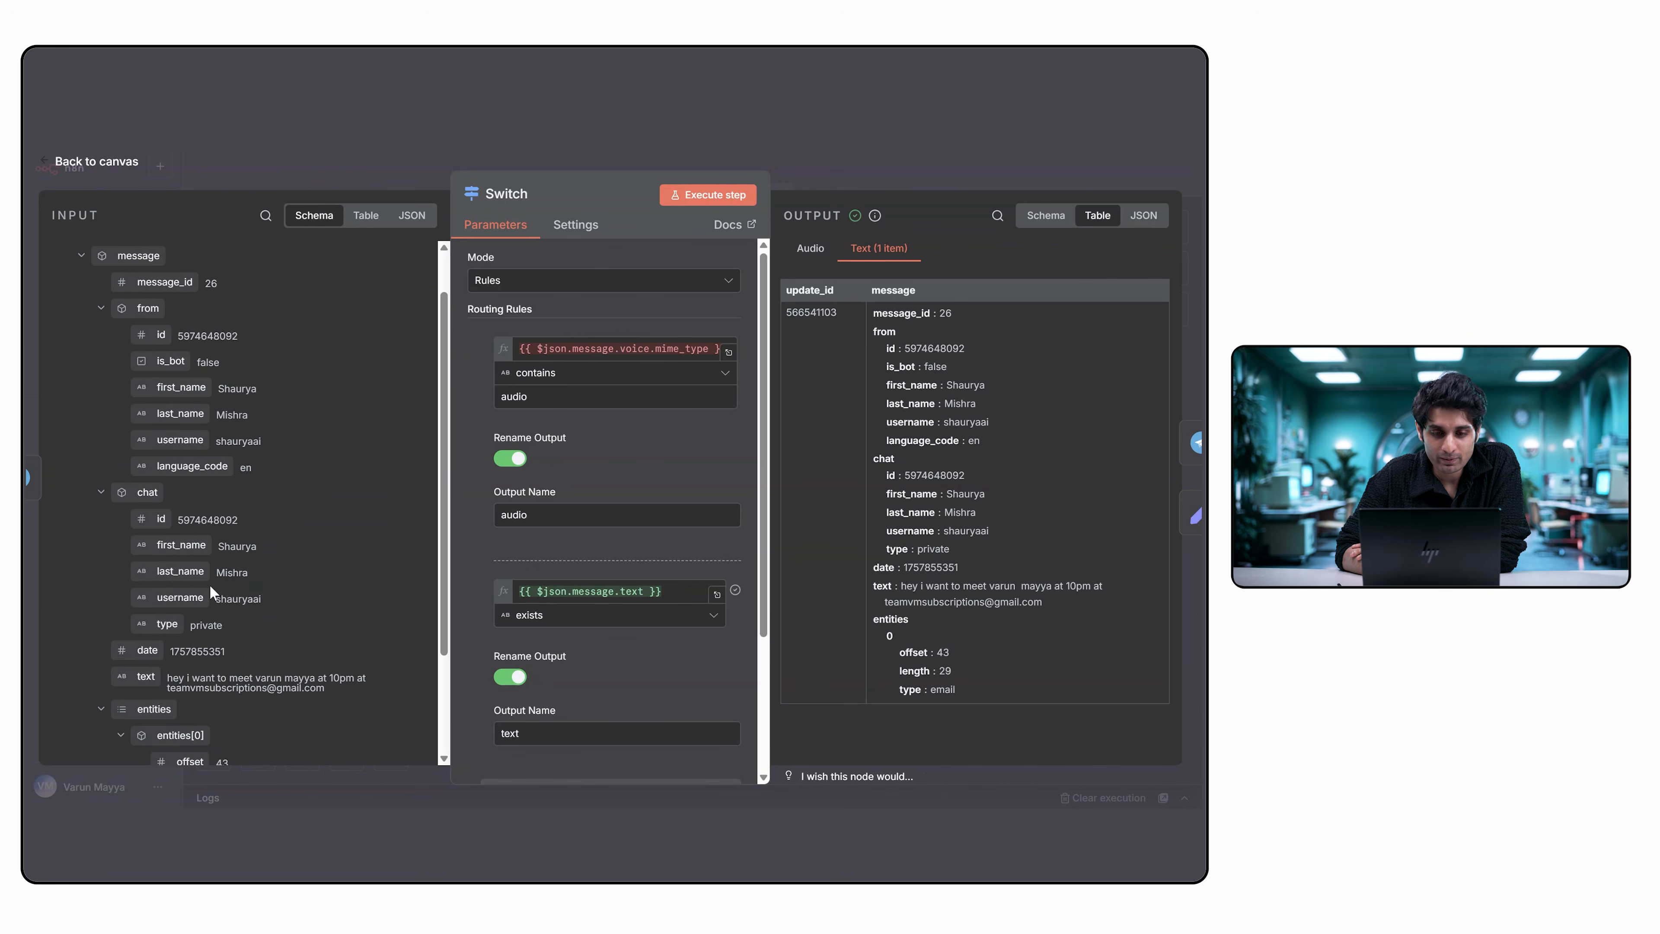
scroll(303, 449, "up", 5)
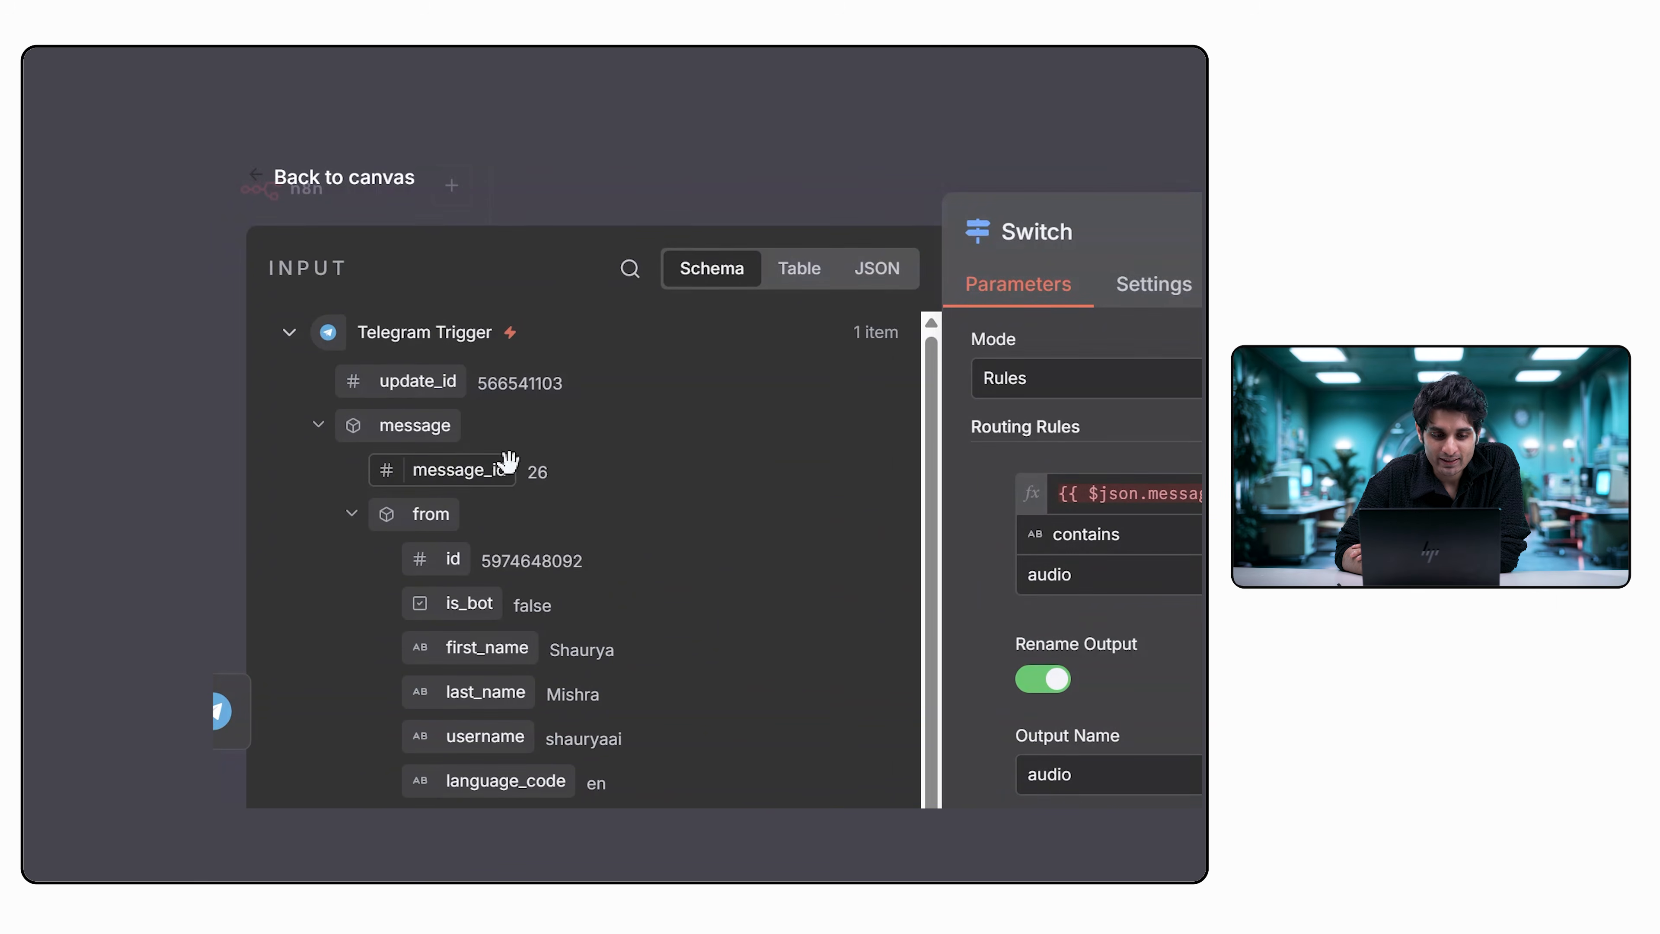
scroll(513, 464, "down", 1)
scroll(513, 464, "down", 2)
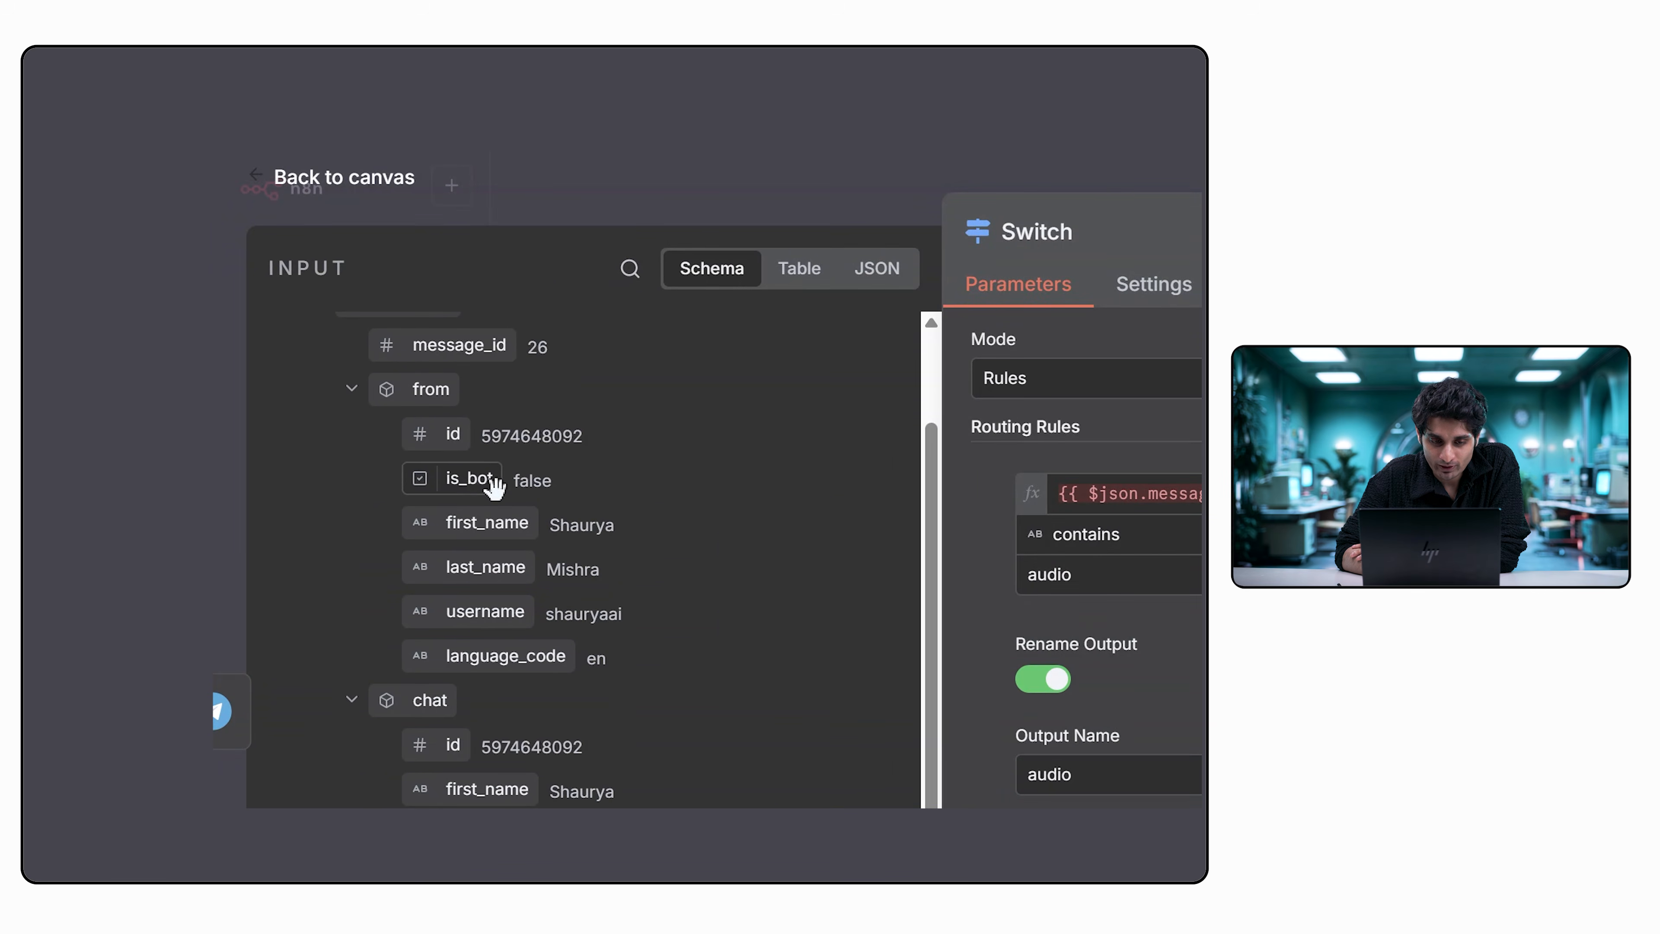
Clear the value in the Switch node's text routing rule and map the incoming Telegram message's text field into it.
scroll(486, 543, "up", 1)
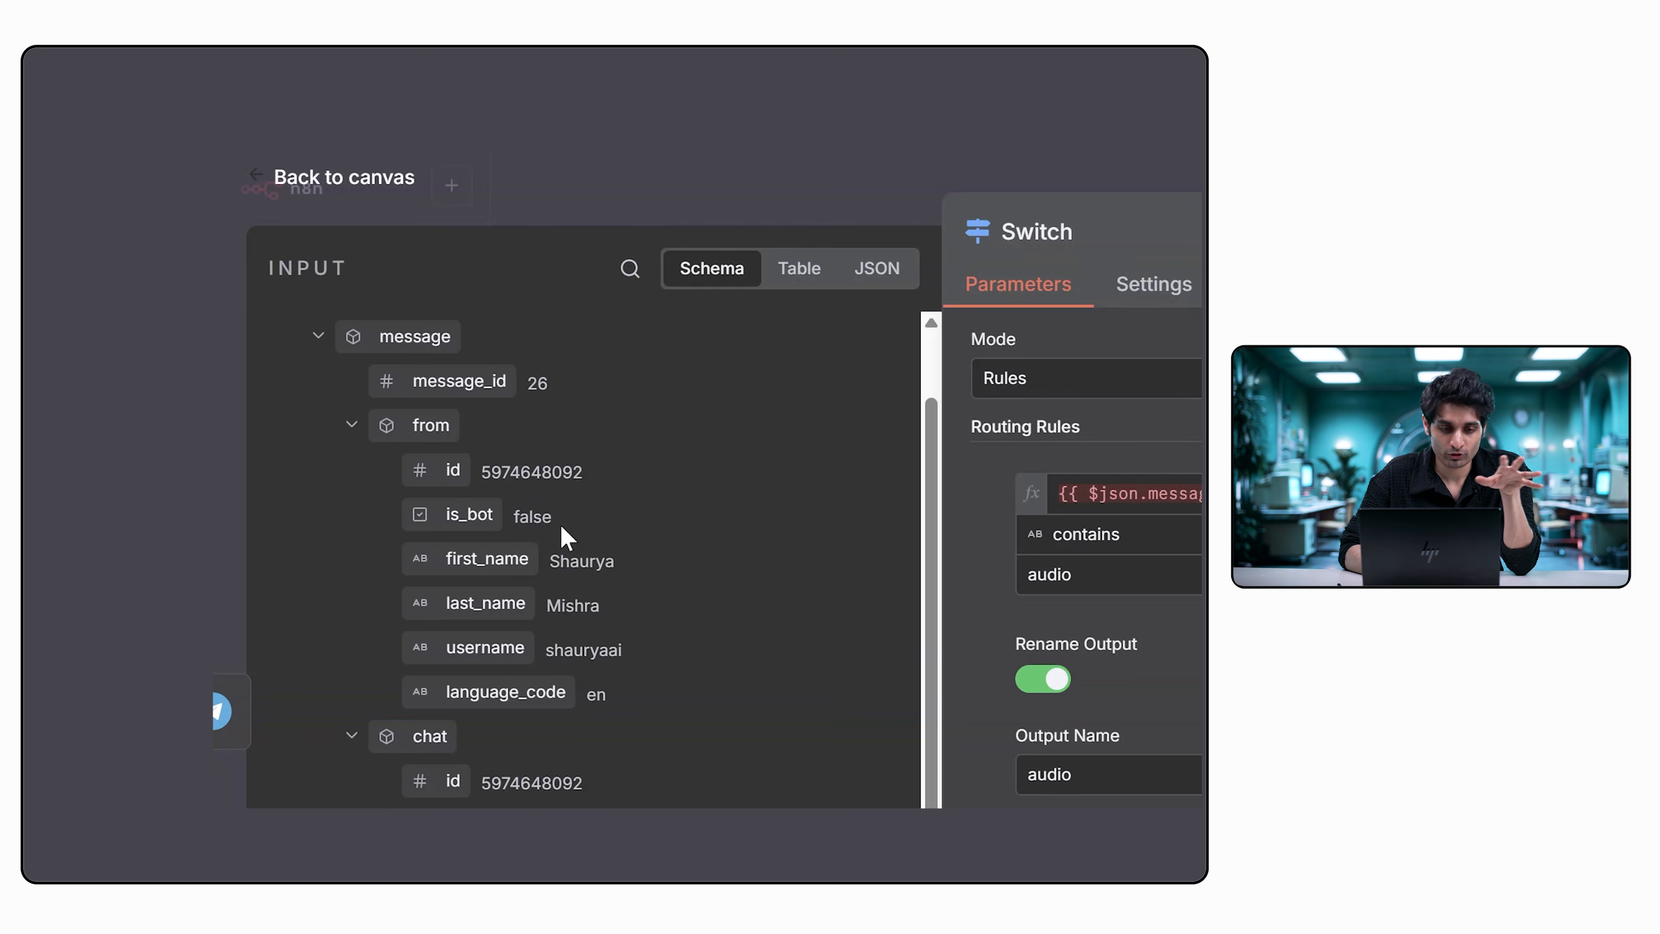
scroll(568, 538, "down", 1)
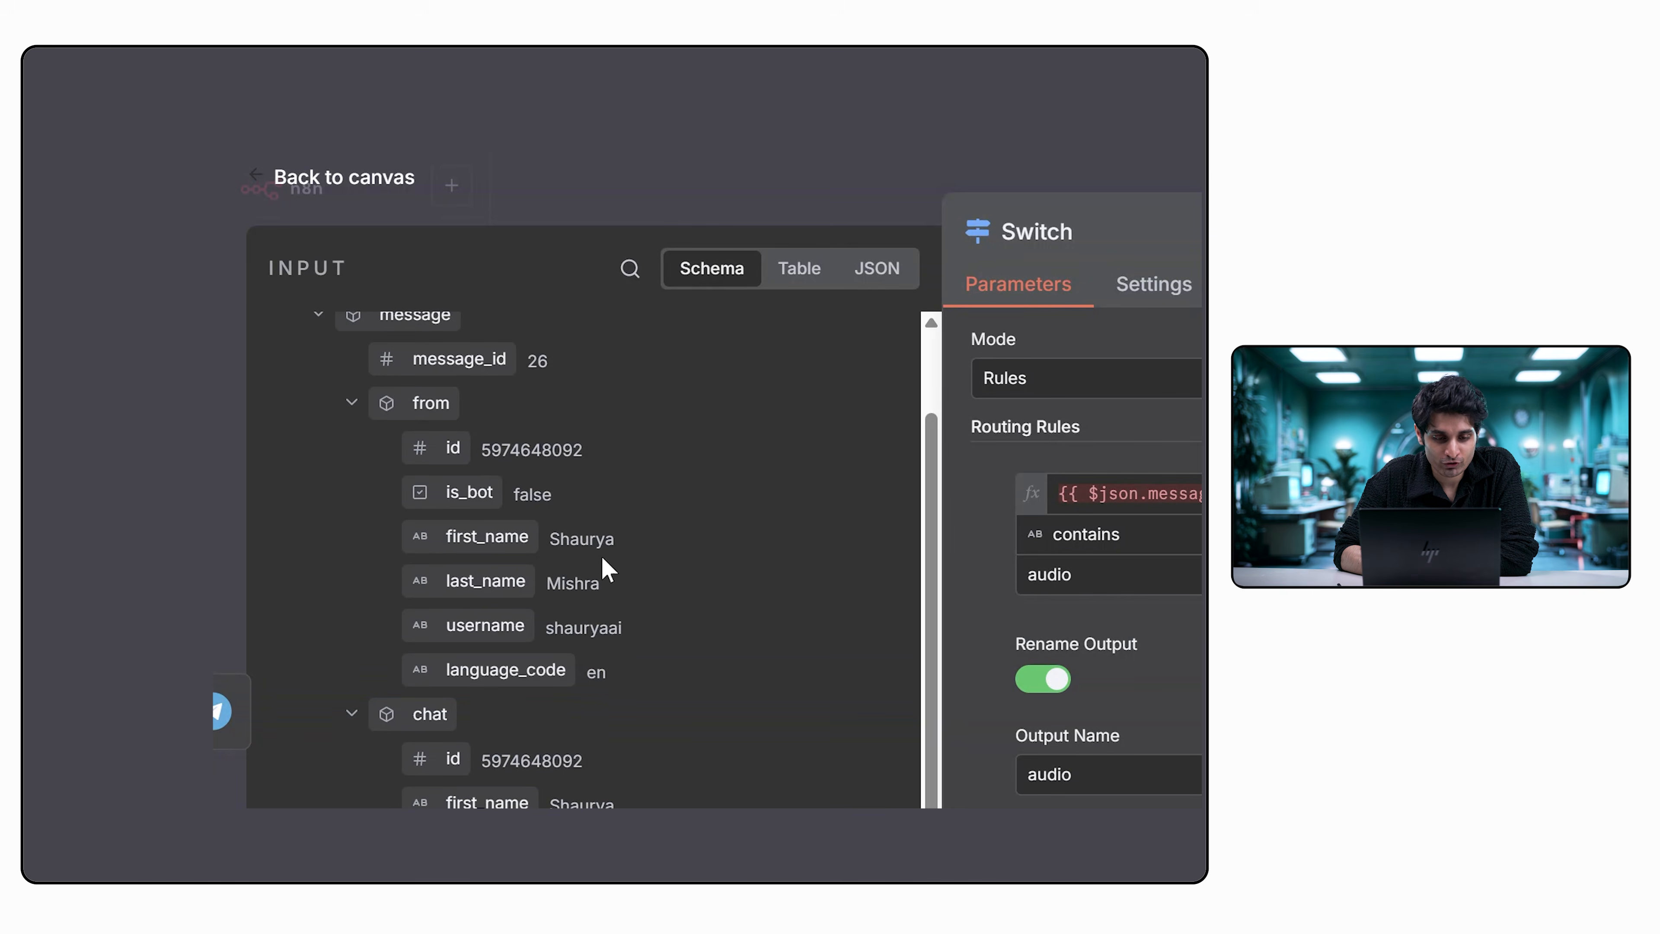
scroll(628, 569, "down", 2)
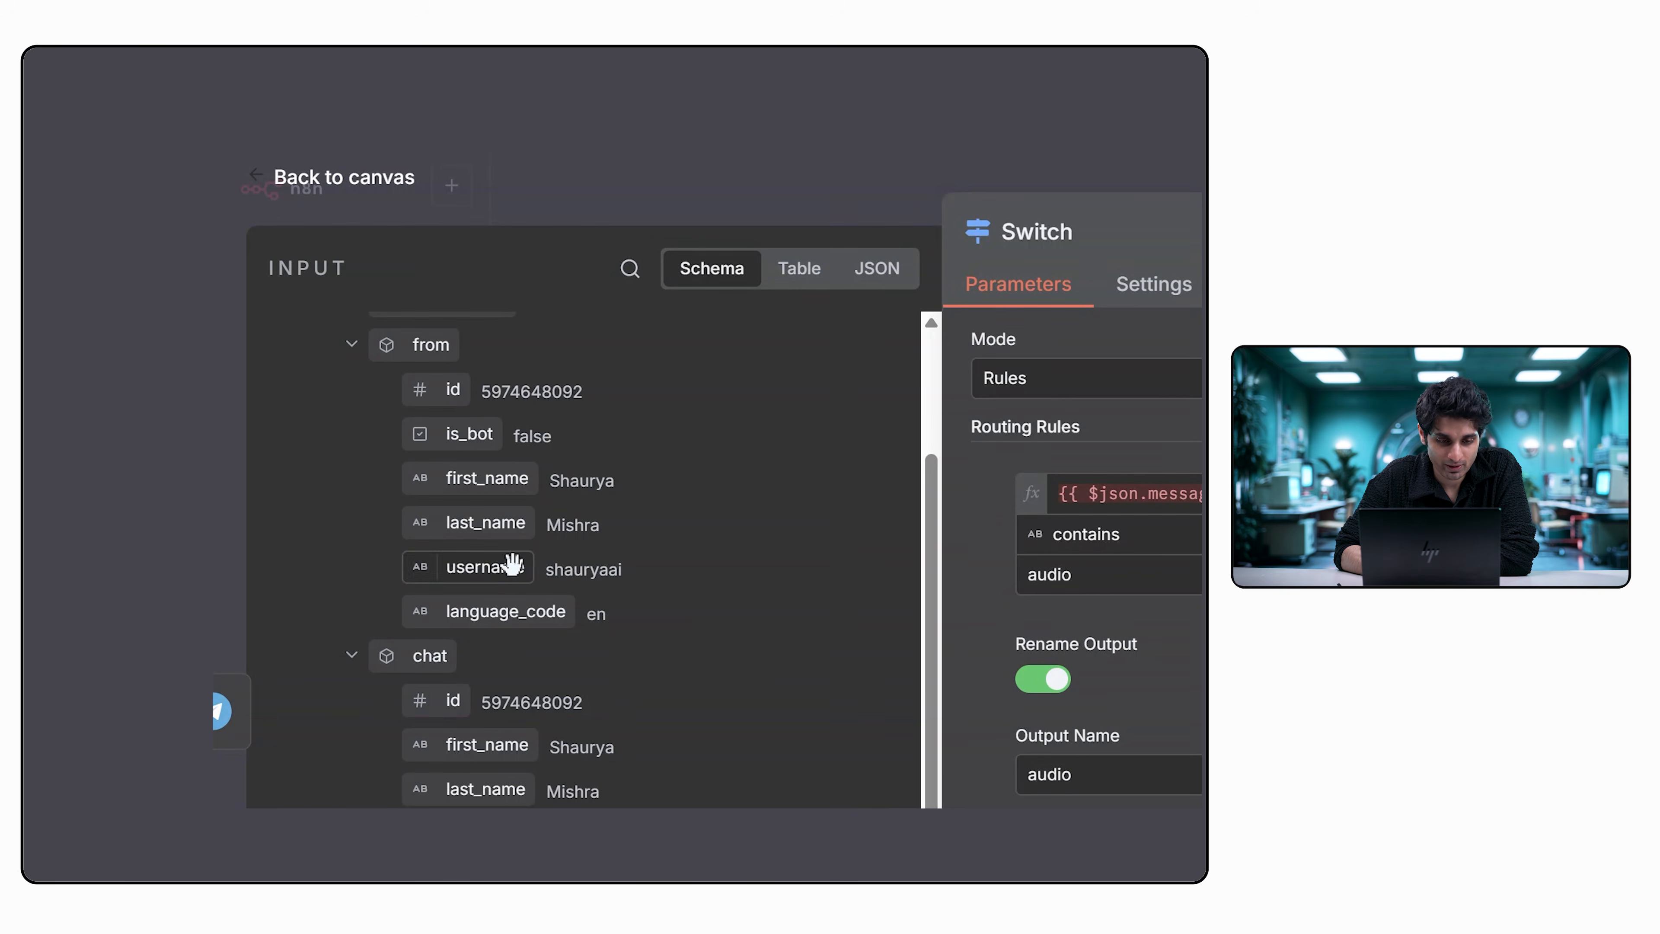
scroll(621, 647, "down", 3)
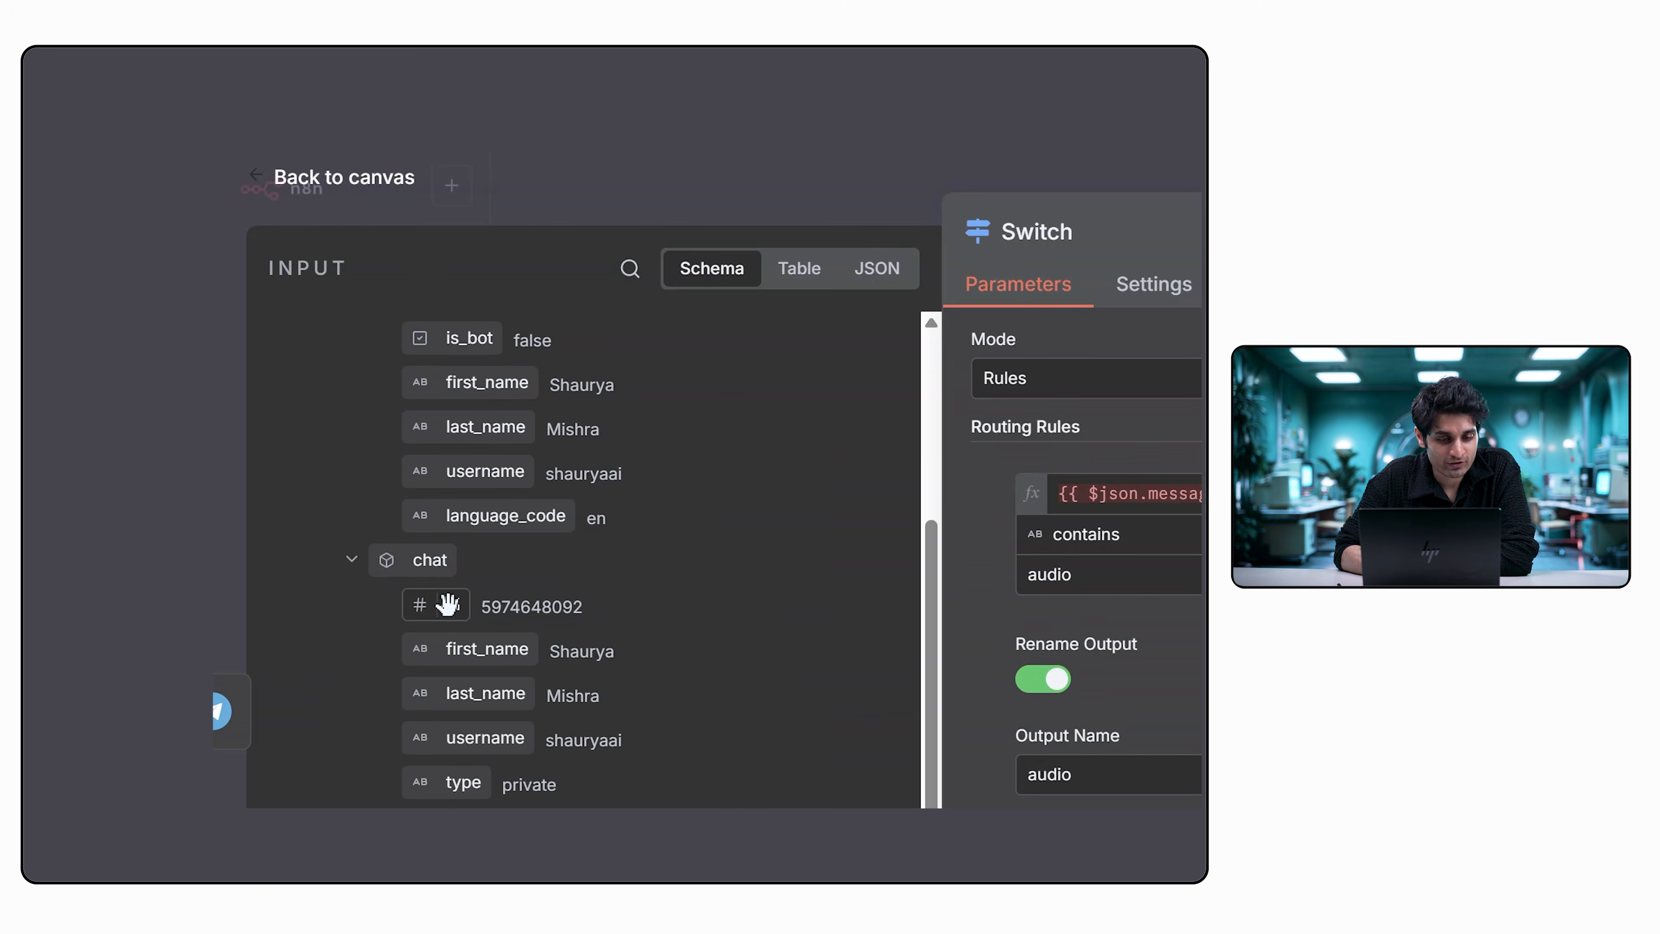
scroll(568, 713, "down", 2)
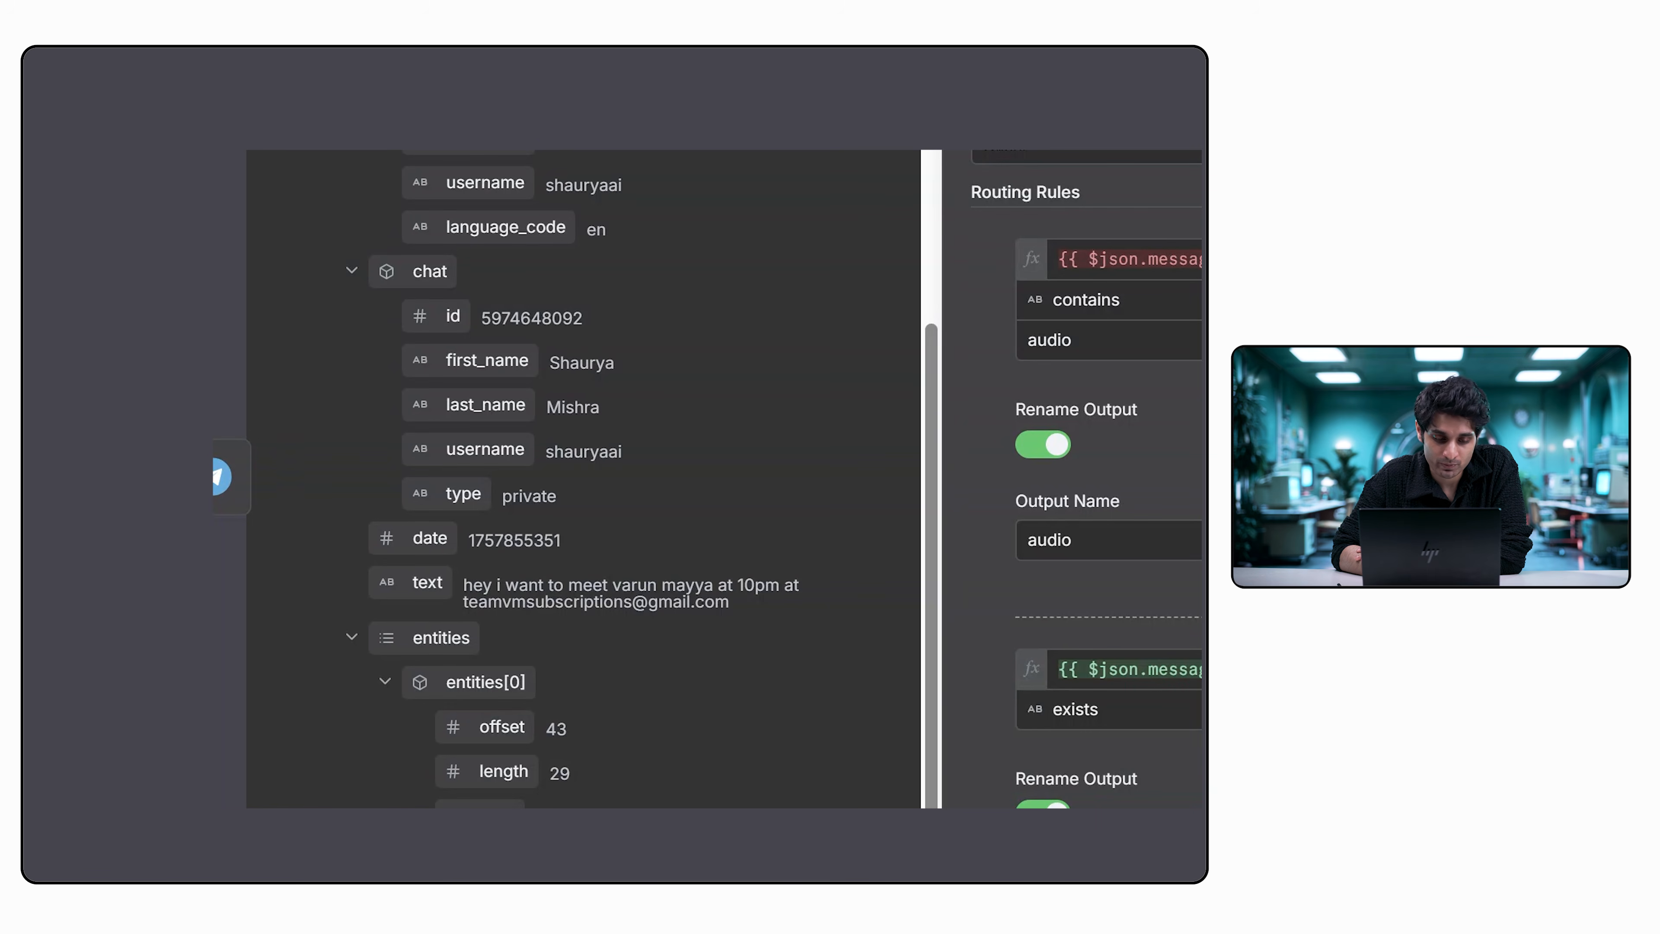
left_click(1144, 667)
key("BackSpace")
key("BackSpace")
key("BackSpace")
key("BackSpace")
key("BackSpace")
key("BackSpace")
key("BackSpace")
key("BackSpace")
key("BackSpace")
key("BackSpace")
key("BackSpace")
key("BackSpace")
key("BackSpace")
key("BackSpace")
key("BackSpace")
key("BackSpace")
key("BackSpace")
key("BackSpace")
key("BackSpace")
key("BackSpace")
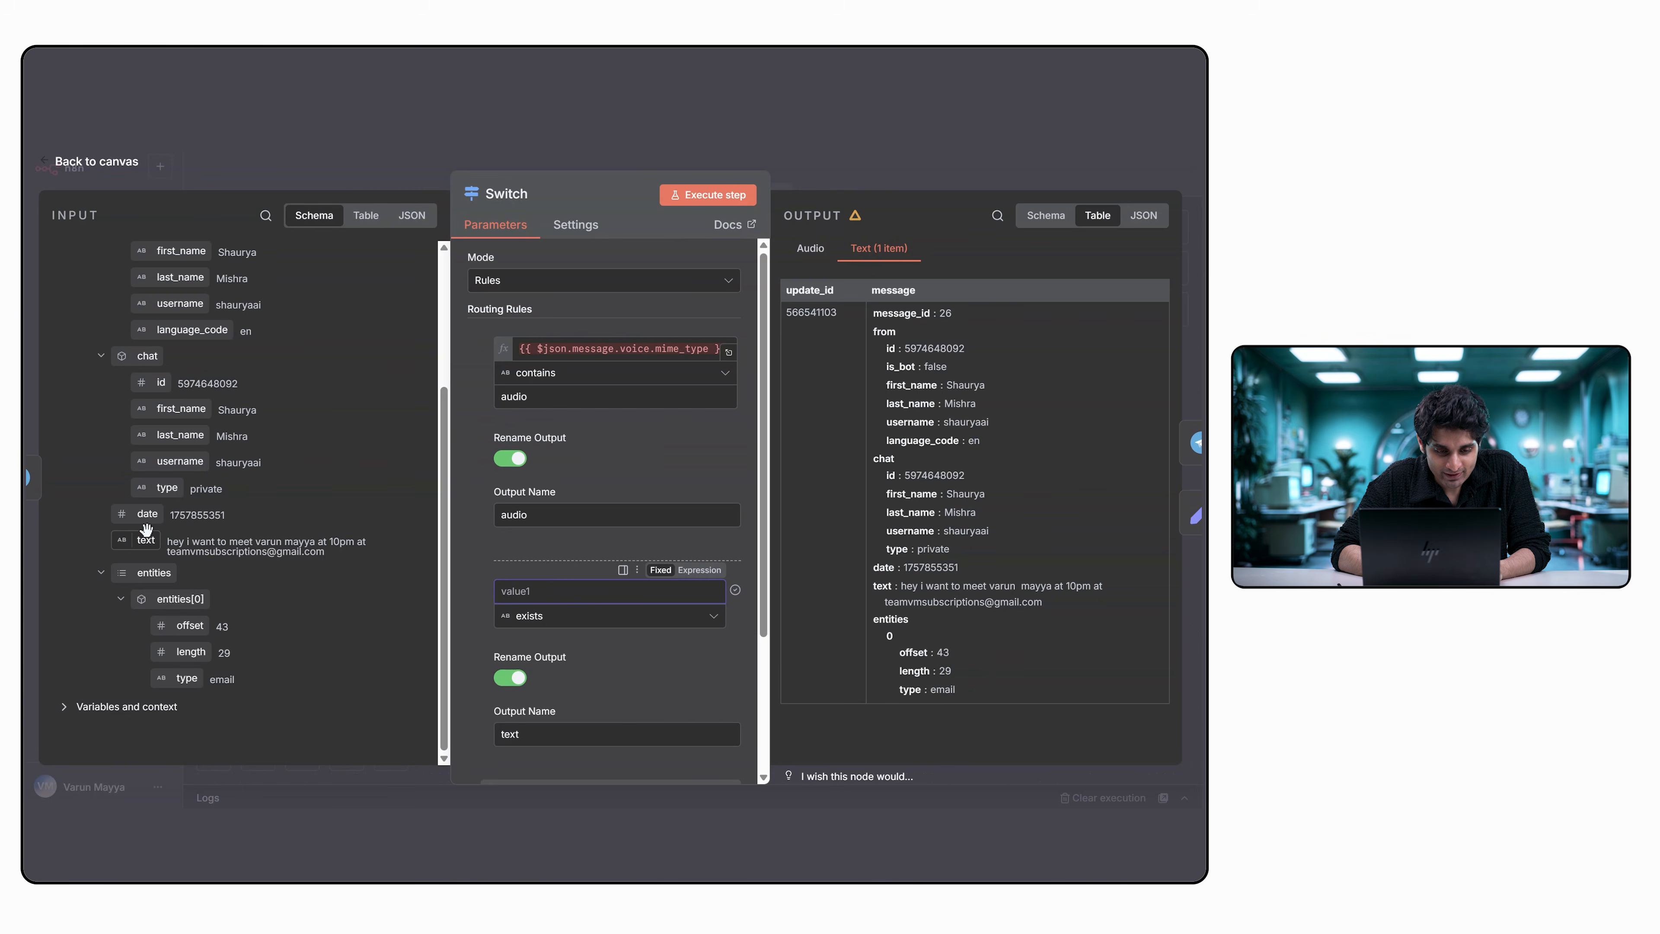
left_click_drag(146, 529, 560, 602)
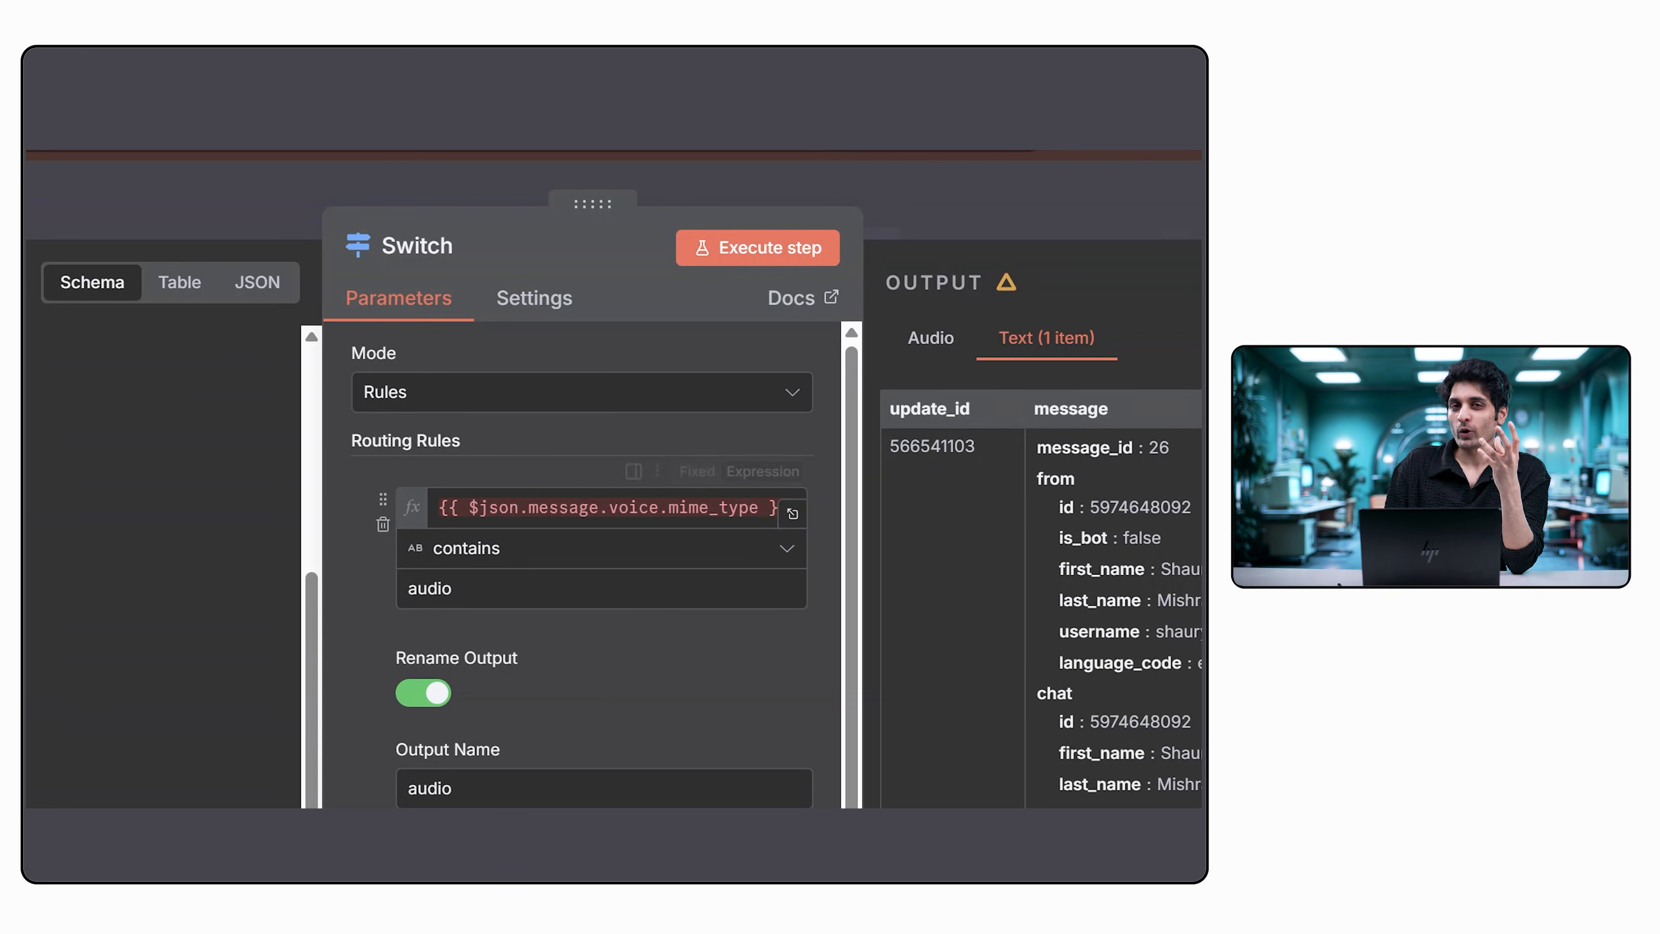
Inspect the audio rule's voice mime_type expression, execute the Switch node on its own, and return to the canvas.
left_click(771, 508)
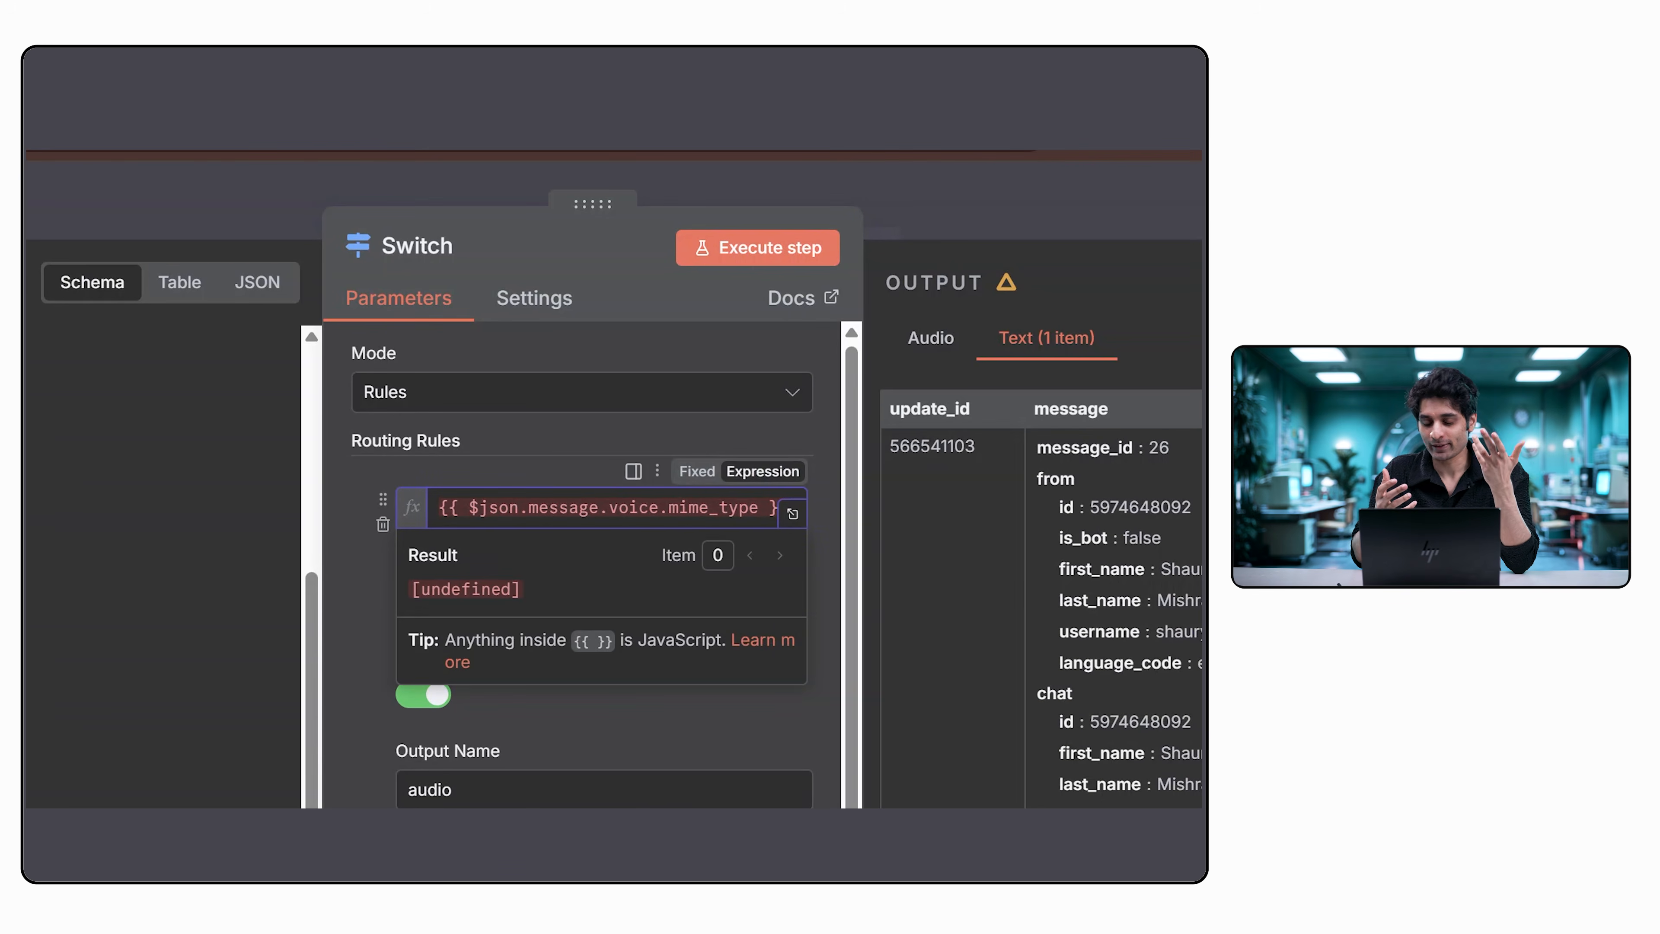
left_click(757, 247)
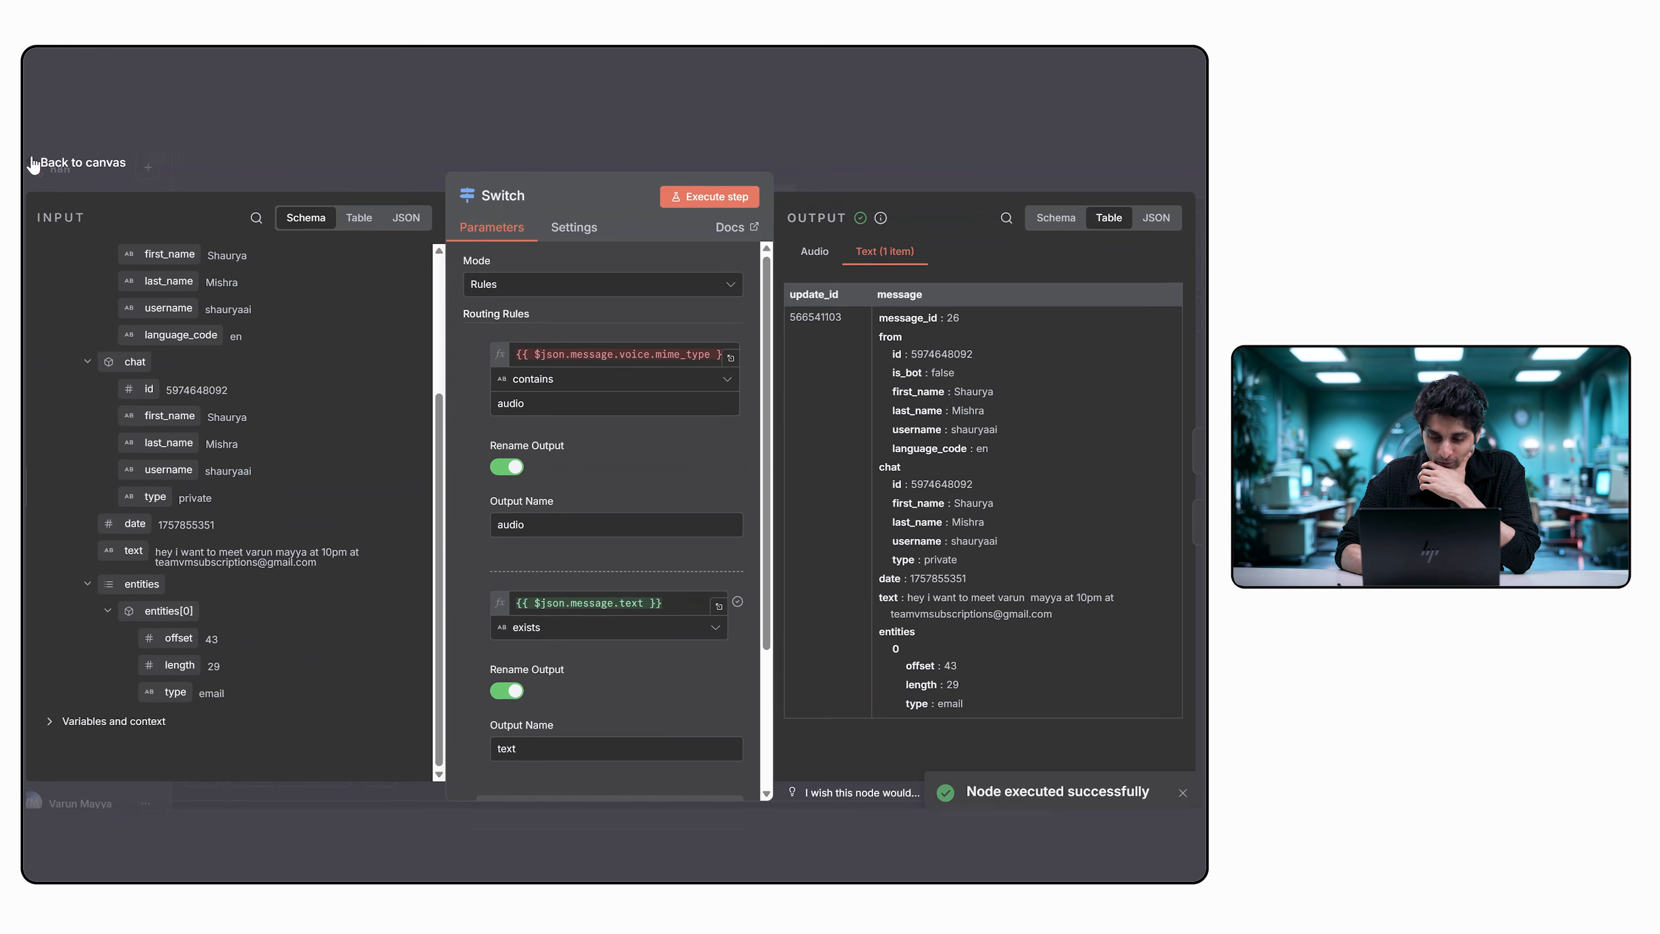
left_click(47, 163)
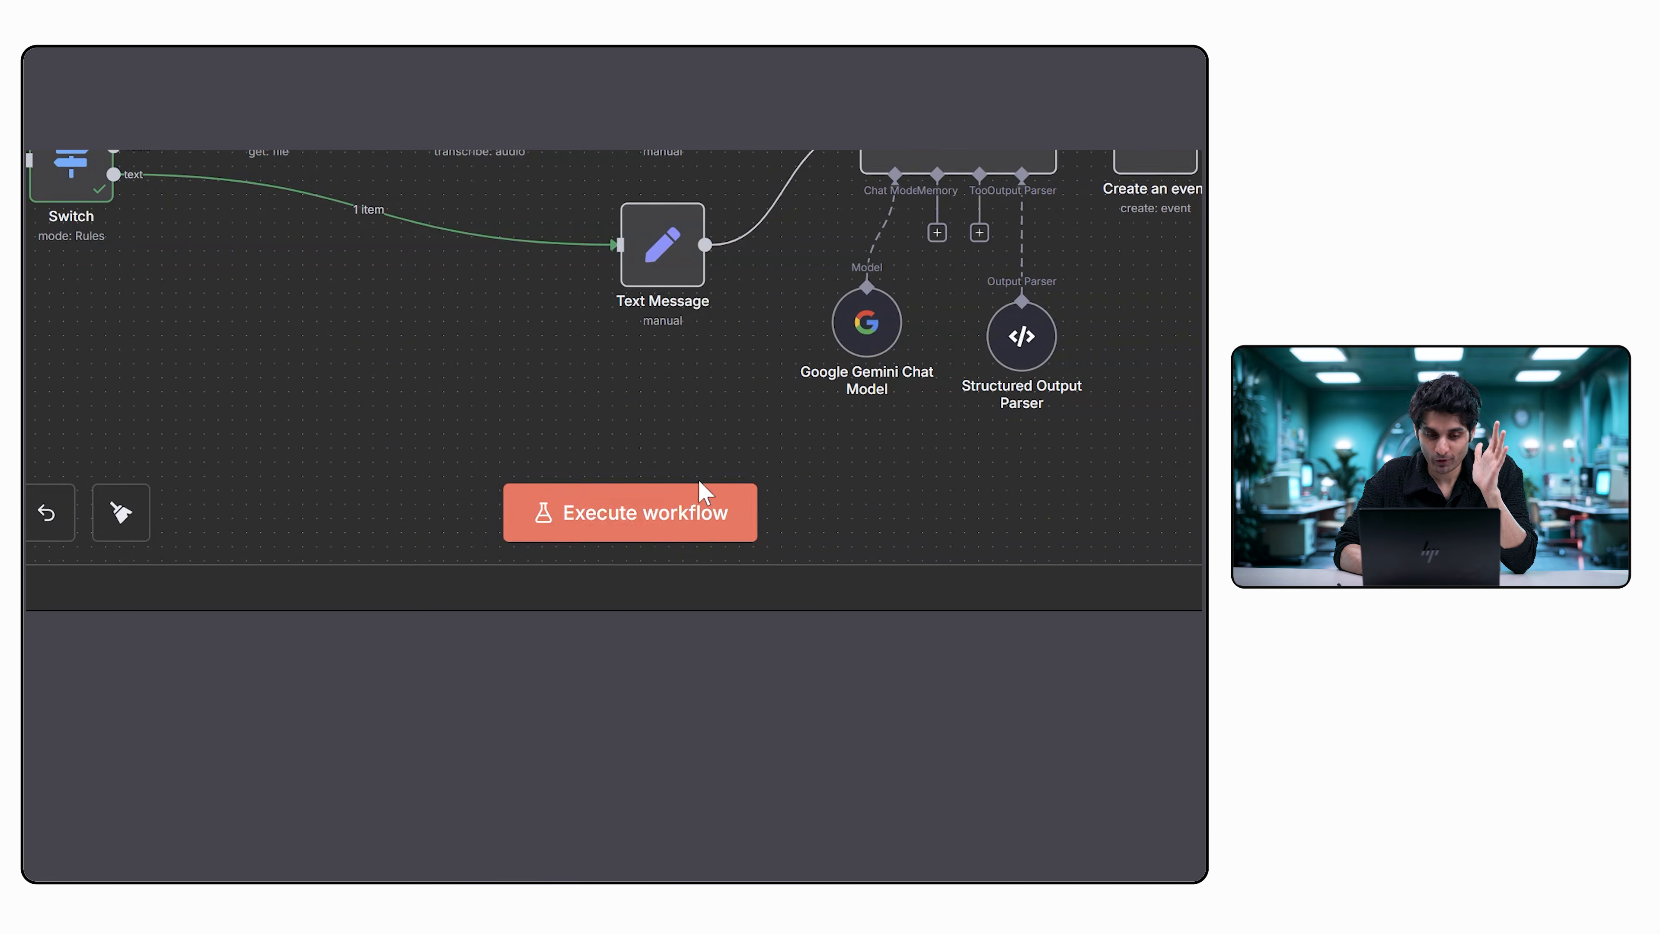
Execute the workflow with a recorded voice message sent to the Telegram bot, and inspect the Create an event node's output.
left_click(703, 516)
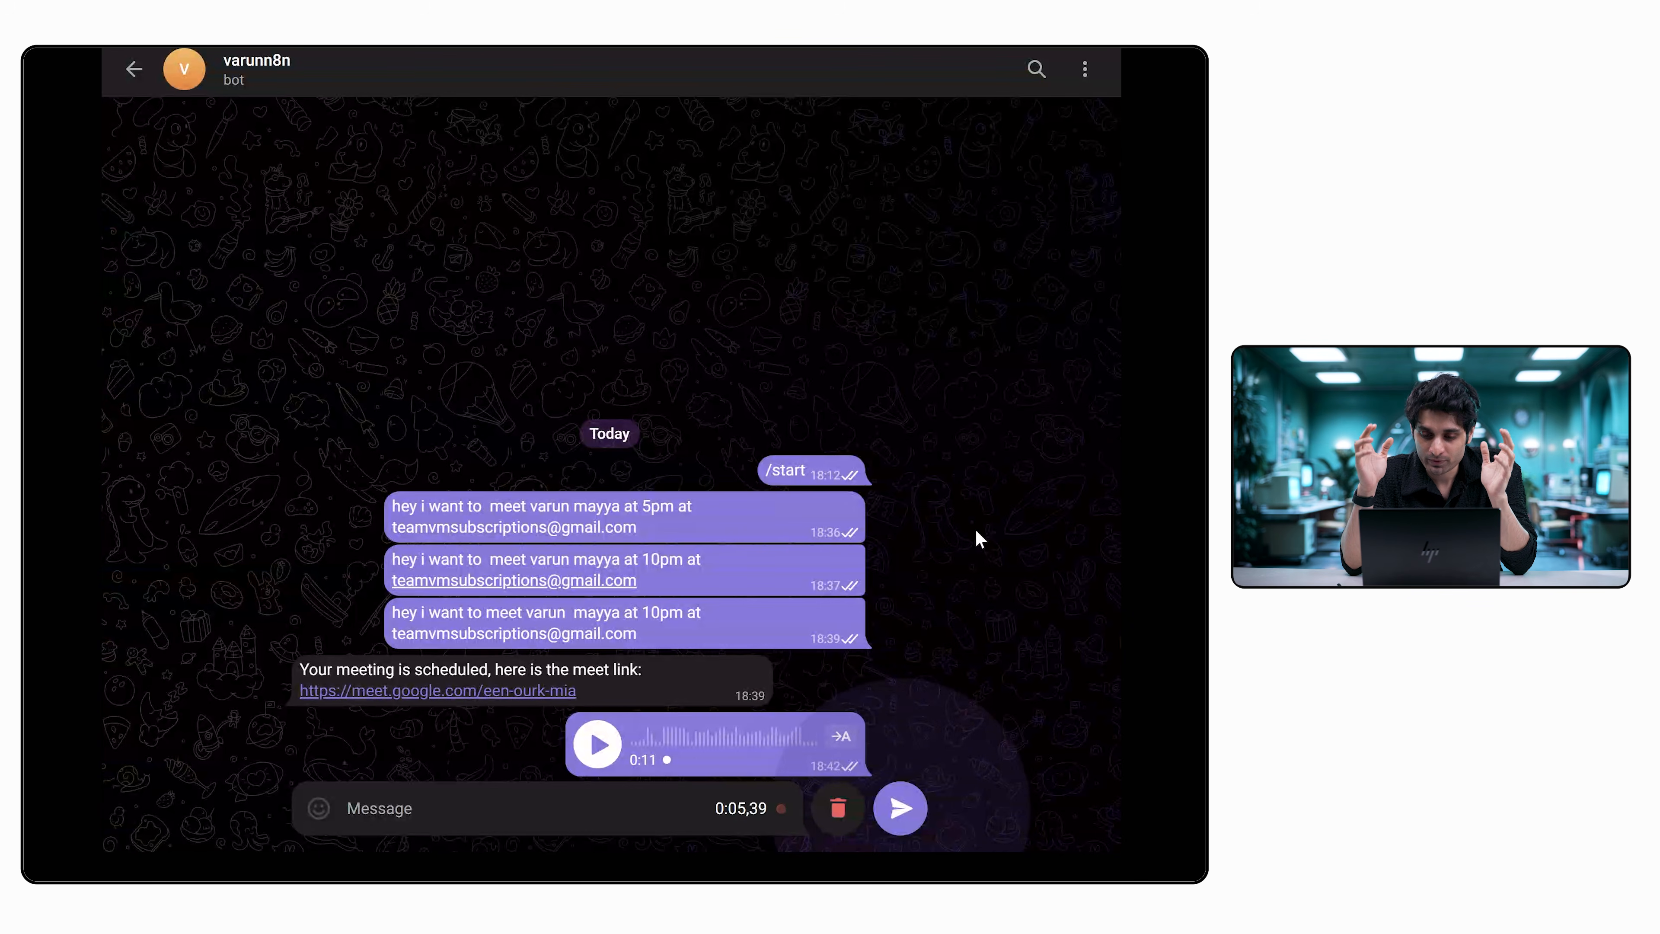
left_click(903, 810)
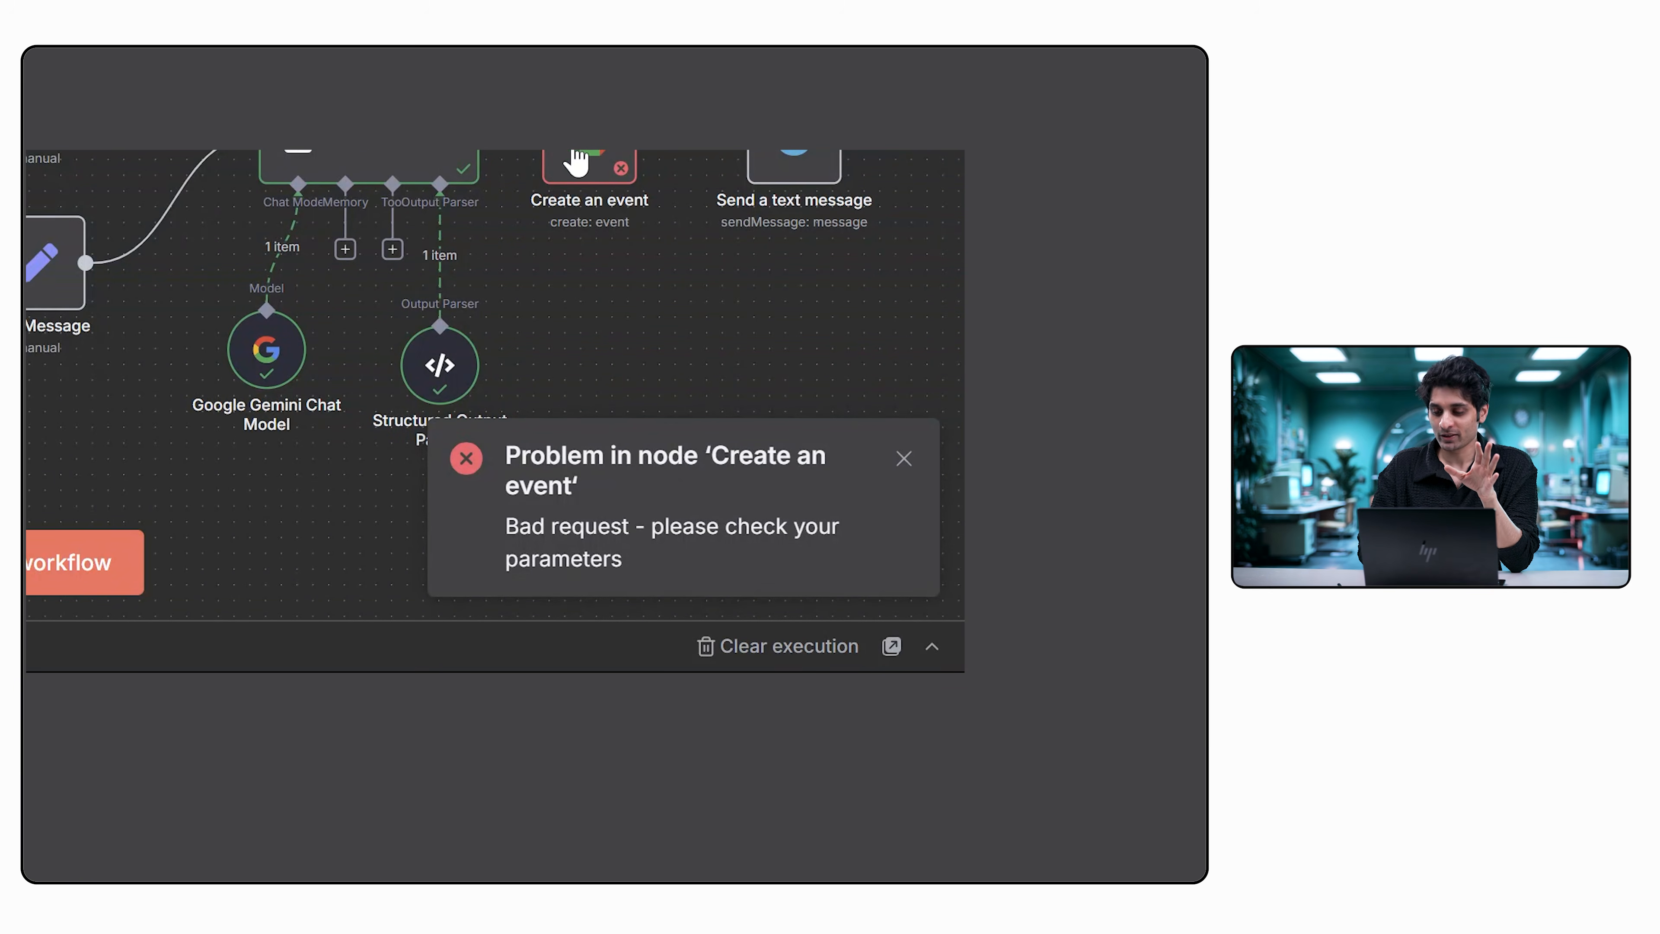
double_click(995, 540)
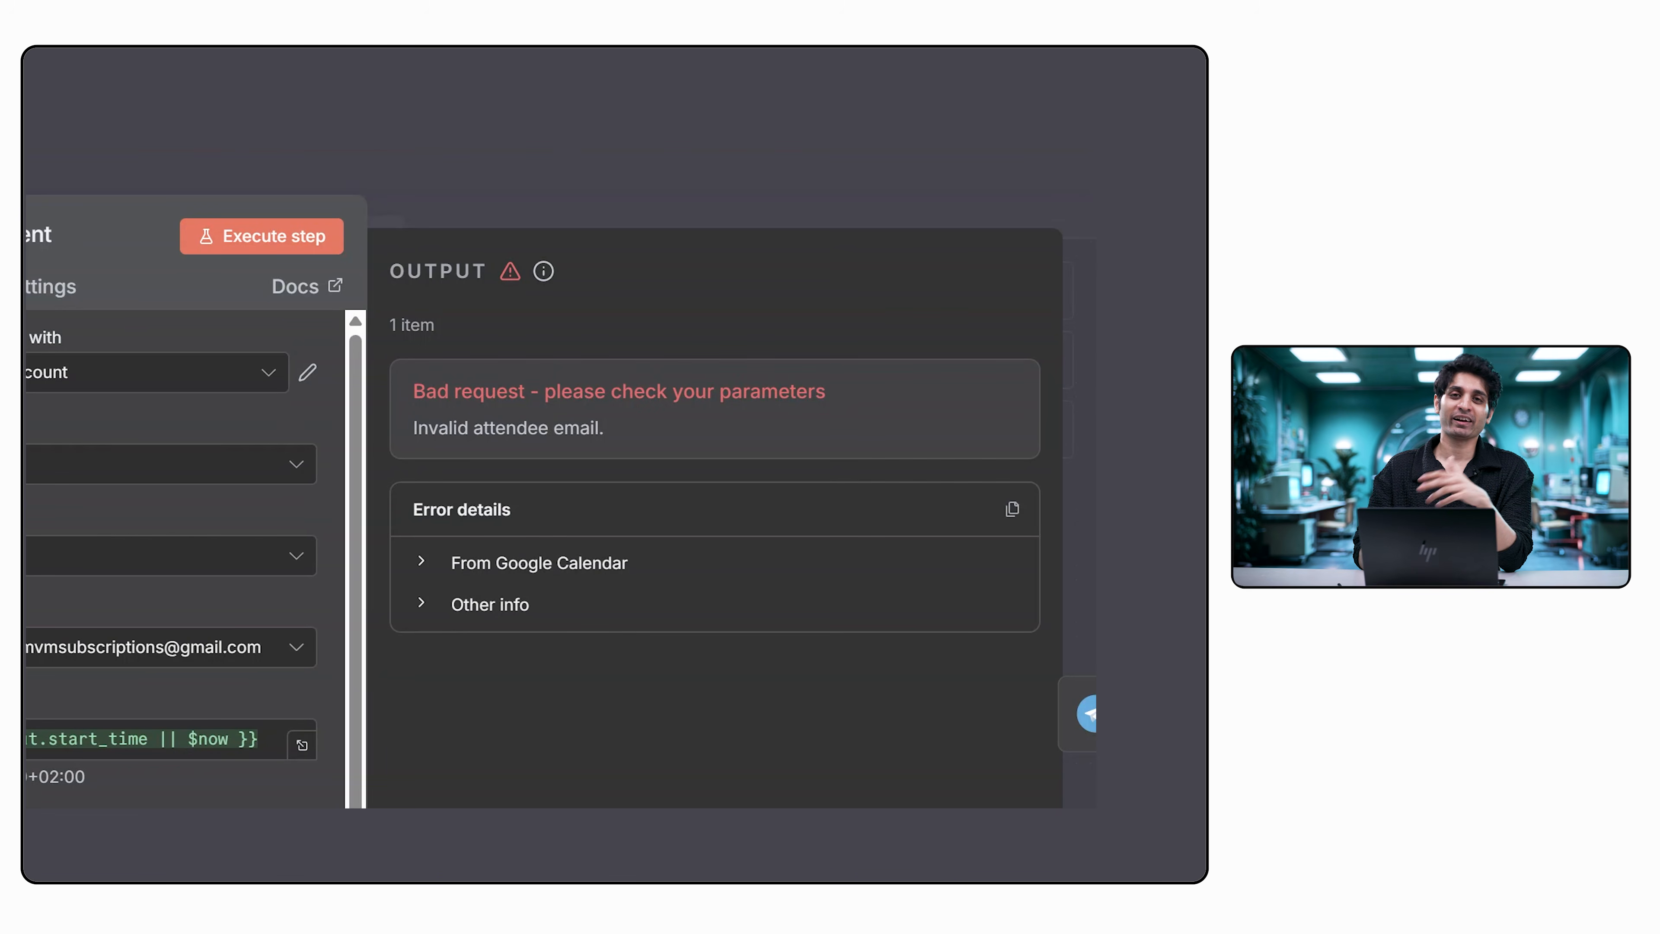
key("Escape")
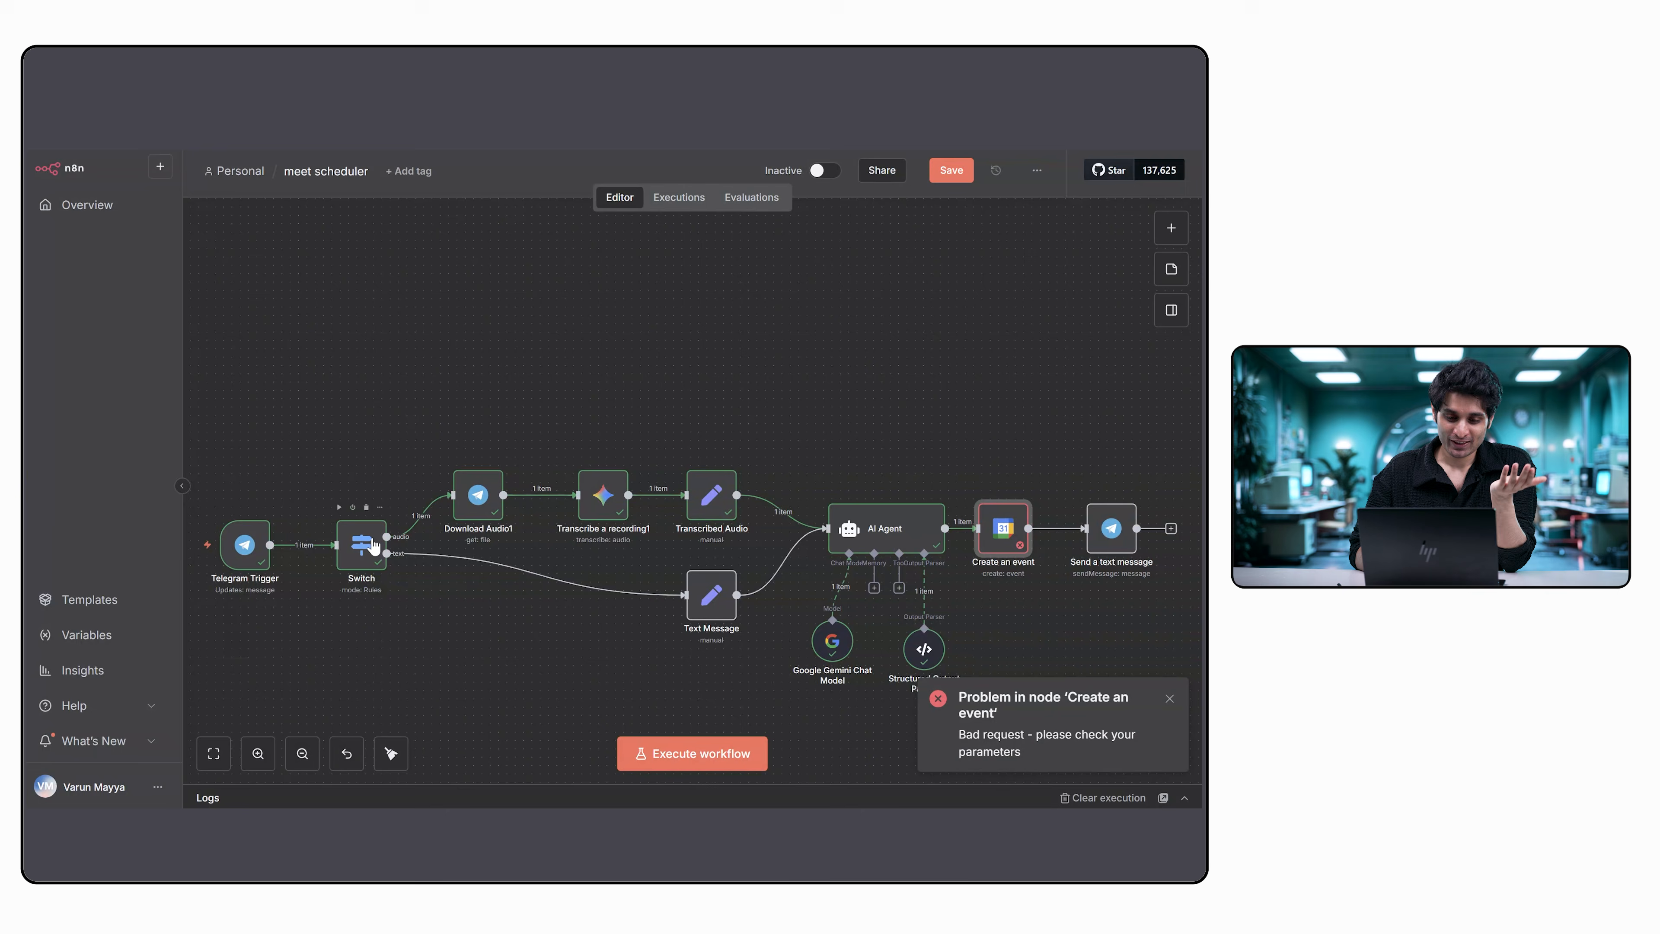
Review the voice message fields and audio routing rule in the Switch node, and return to the canvas.
left_click(374, 545)
double_click(374, 545)
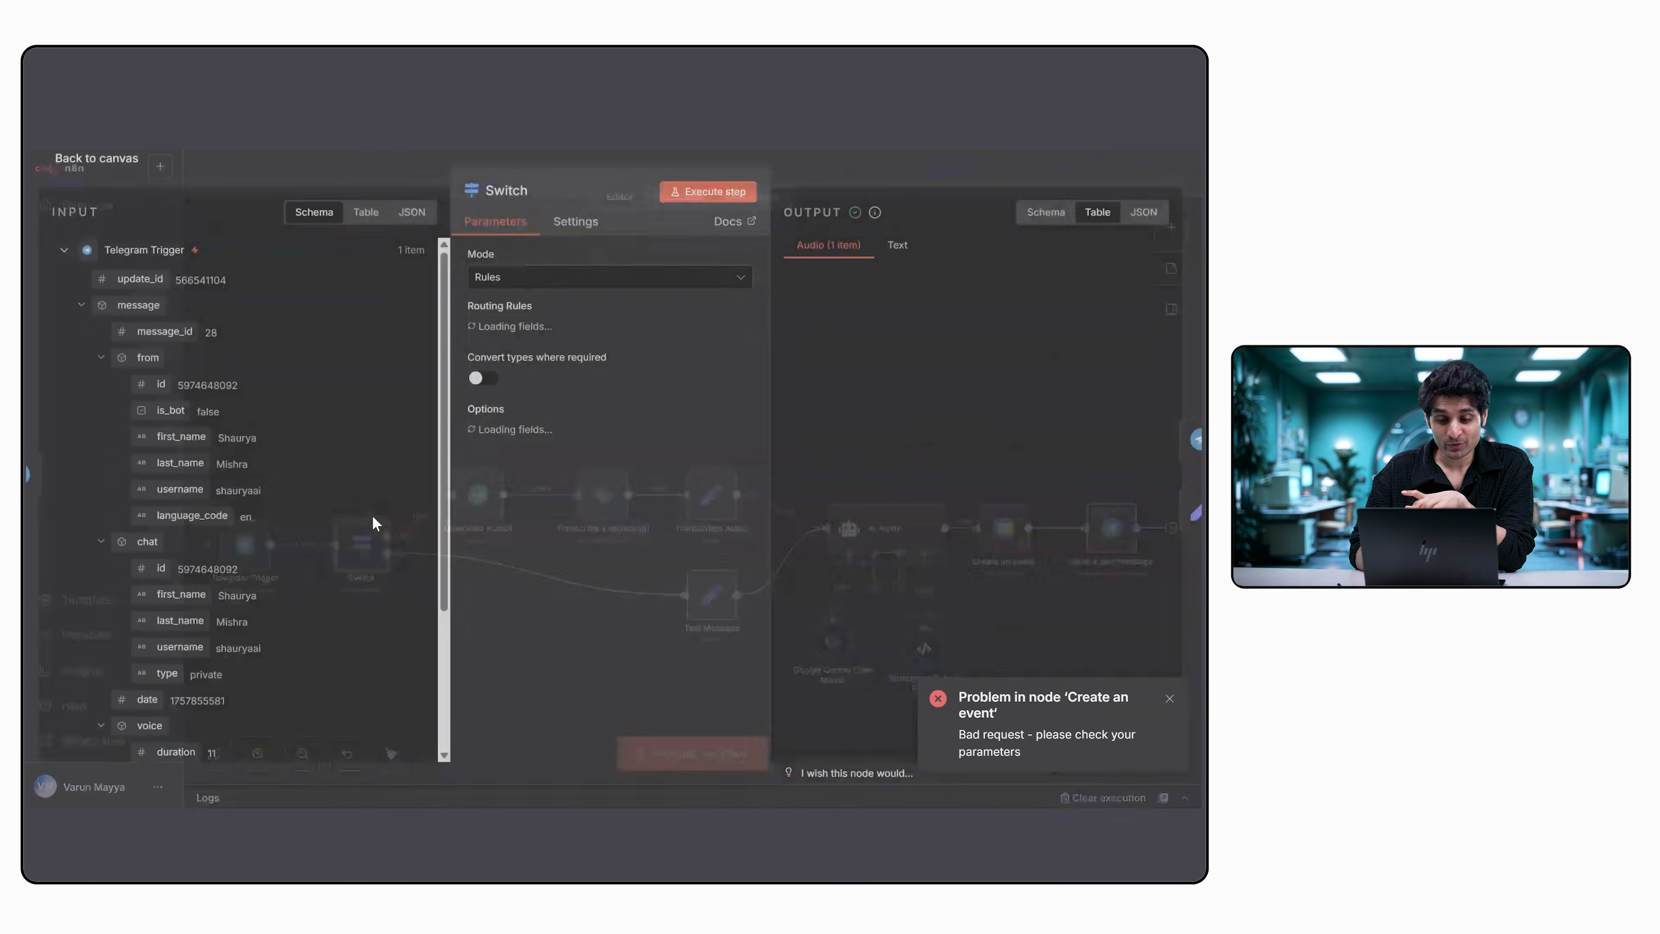
scroll(353, 510, "down", 5)
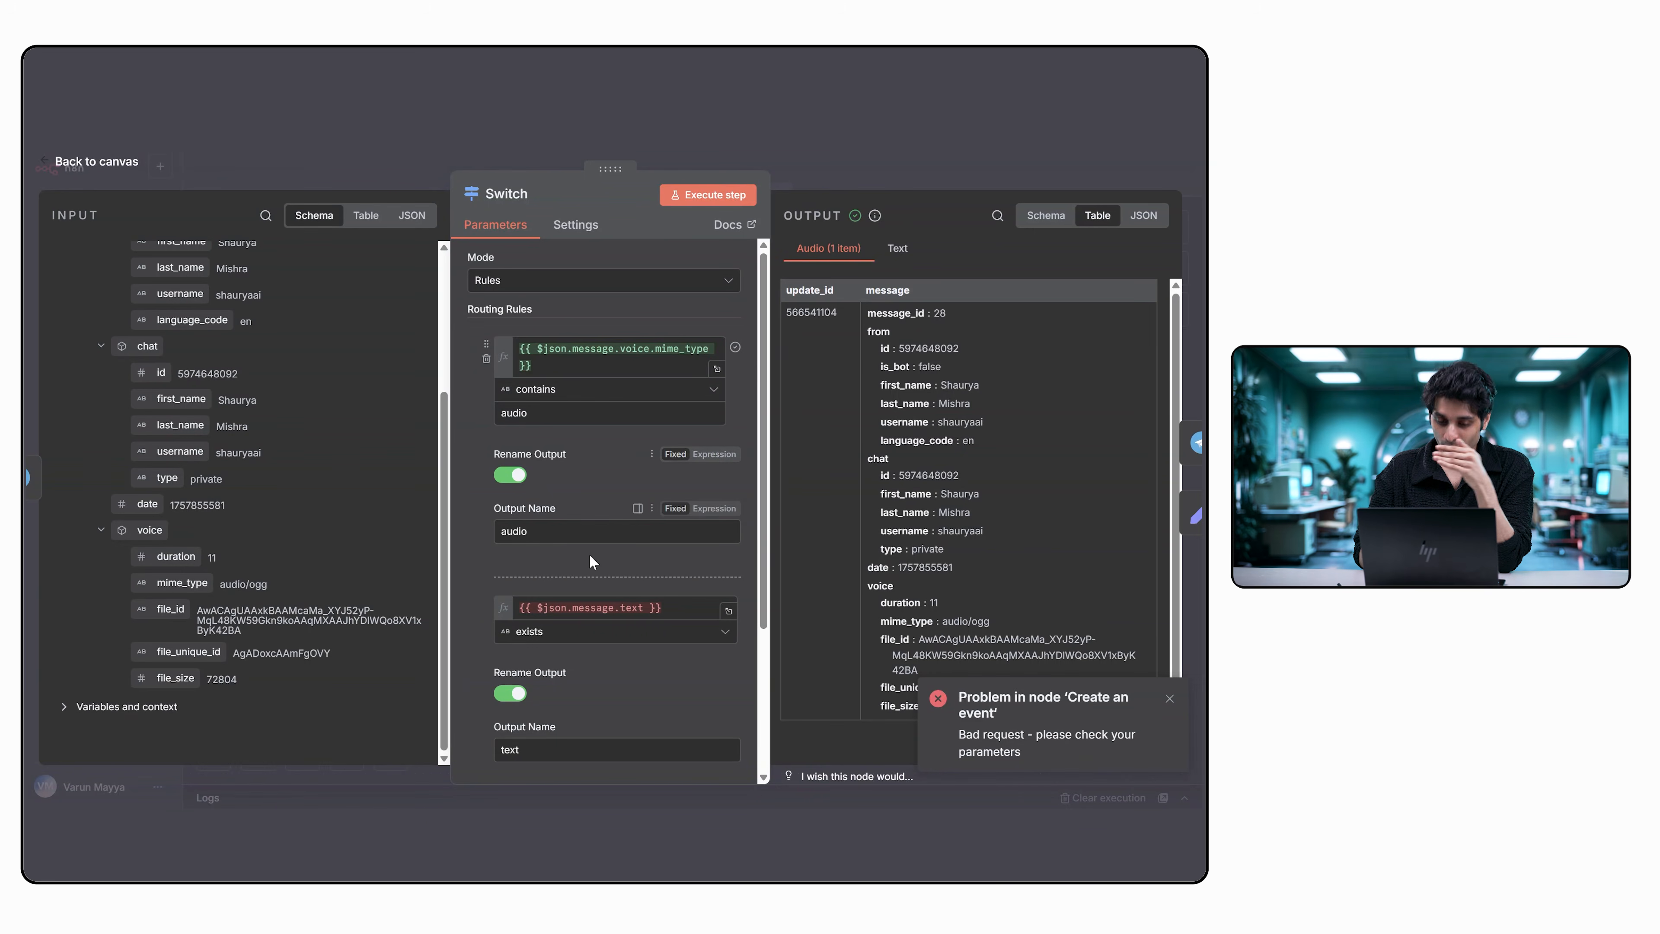
scroll(543, 497, "down", 3)
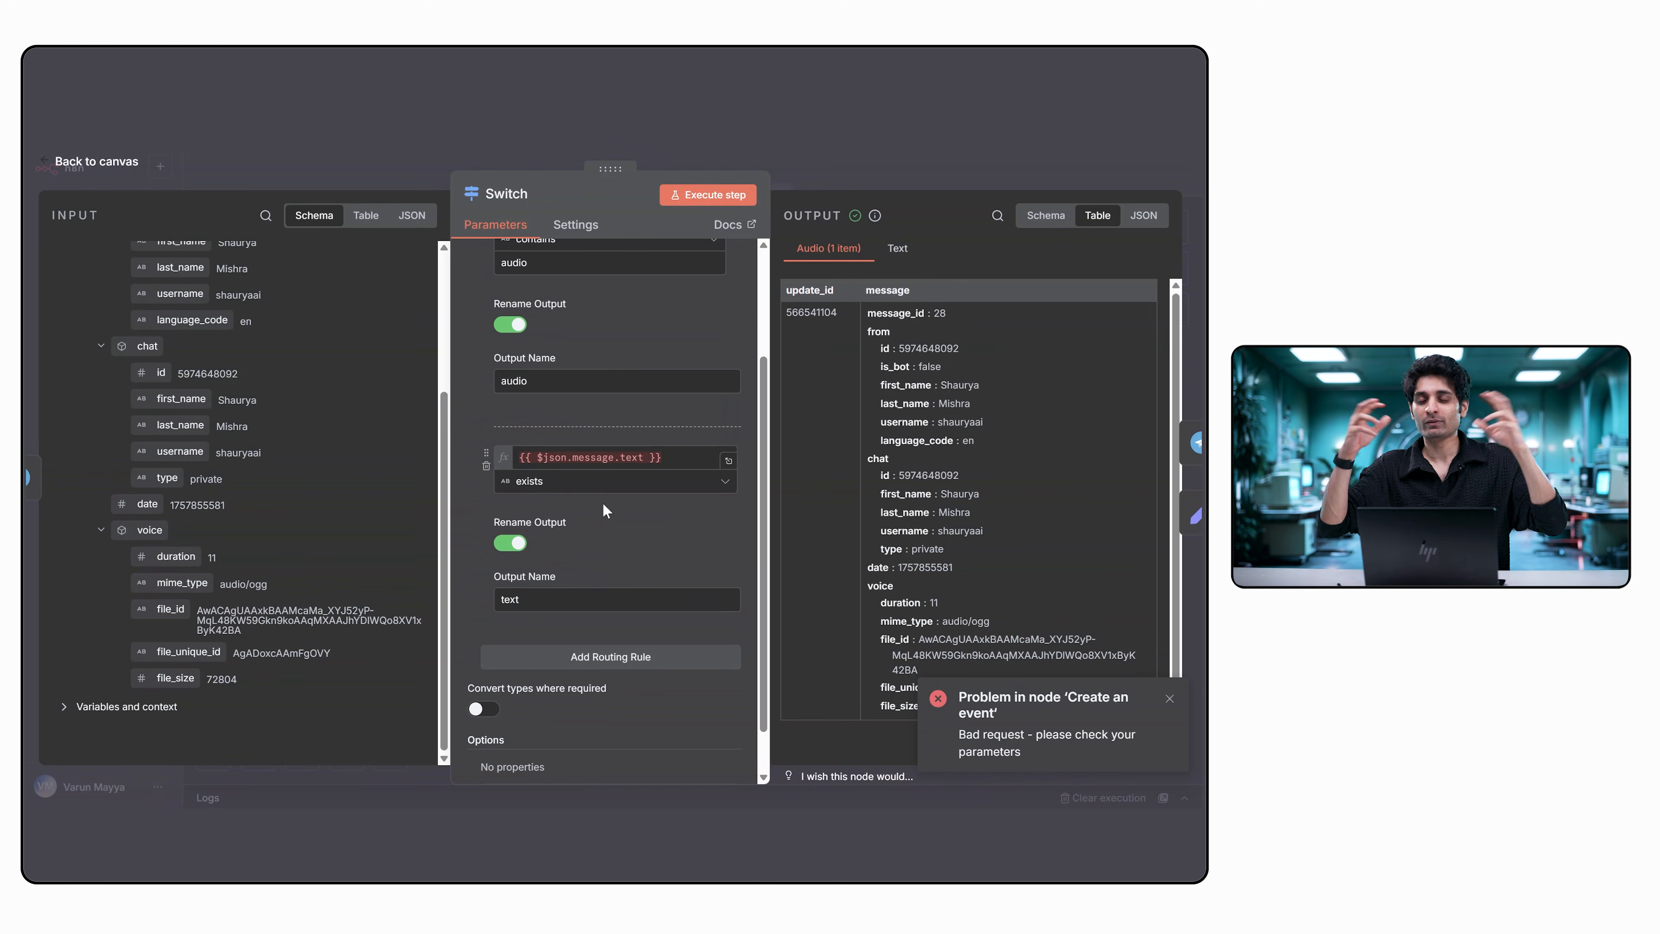
left_click(46, 164)
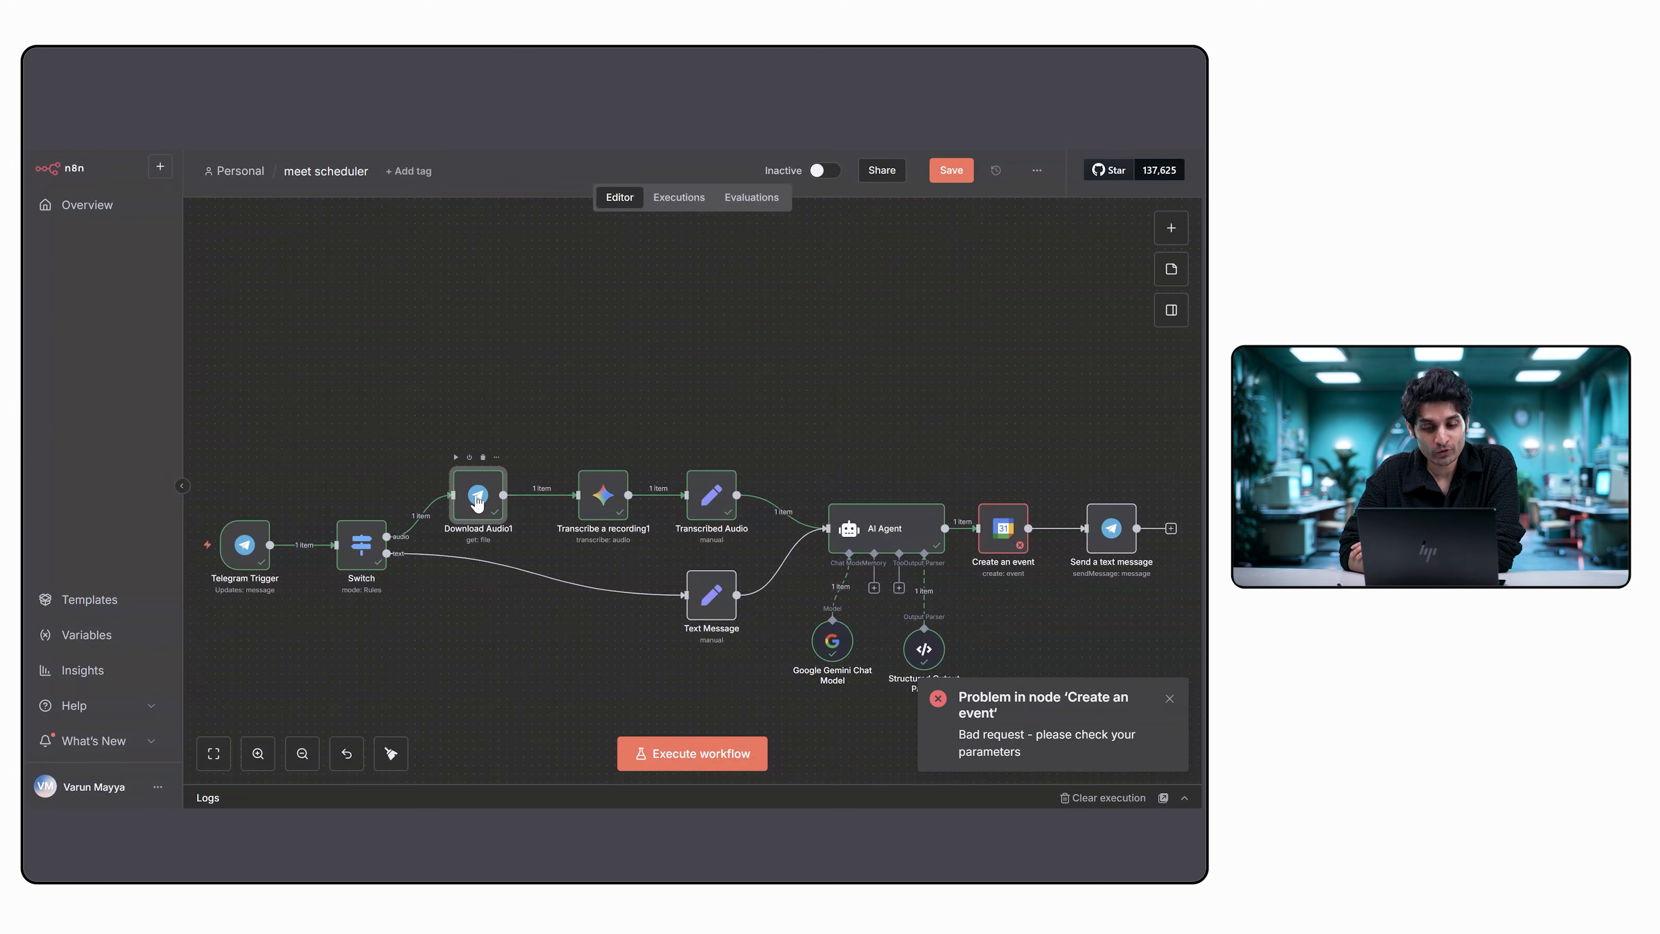
Review the Download Audio1 node's file ID mapping, voice input fields and downloaded file, and return to the canvas.
double_click(478, 498)
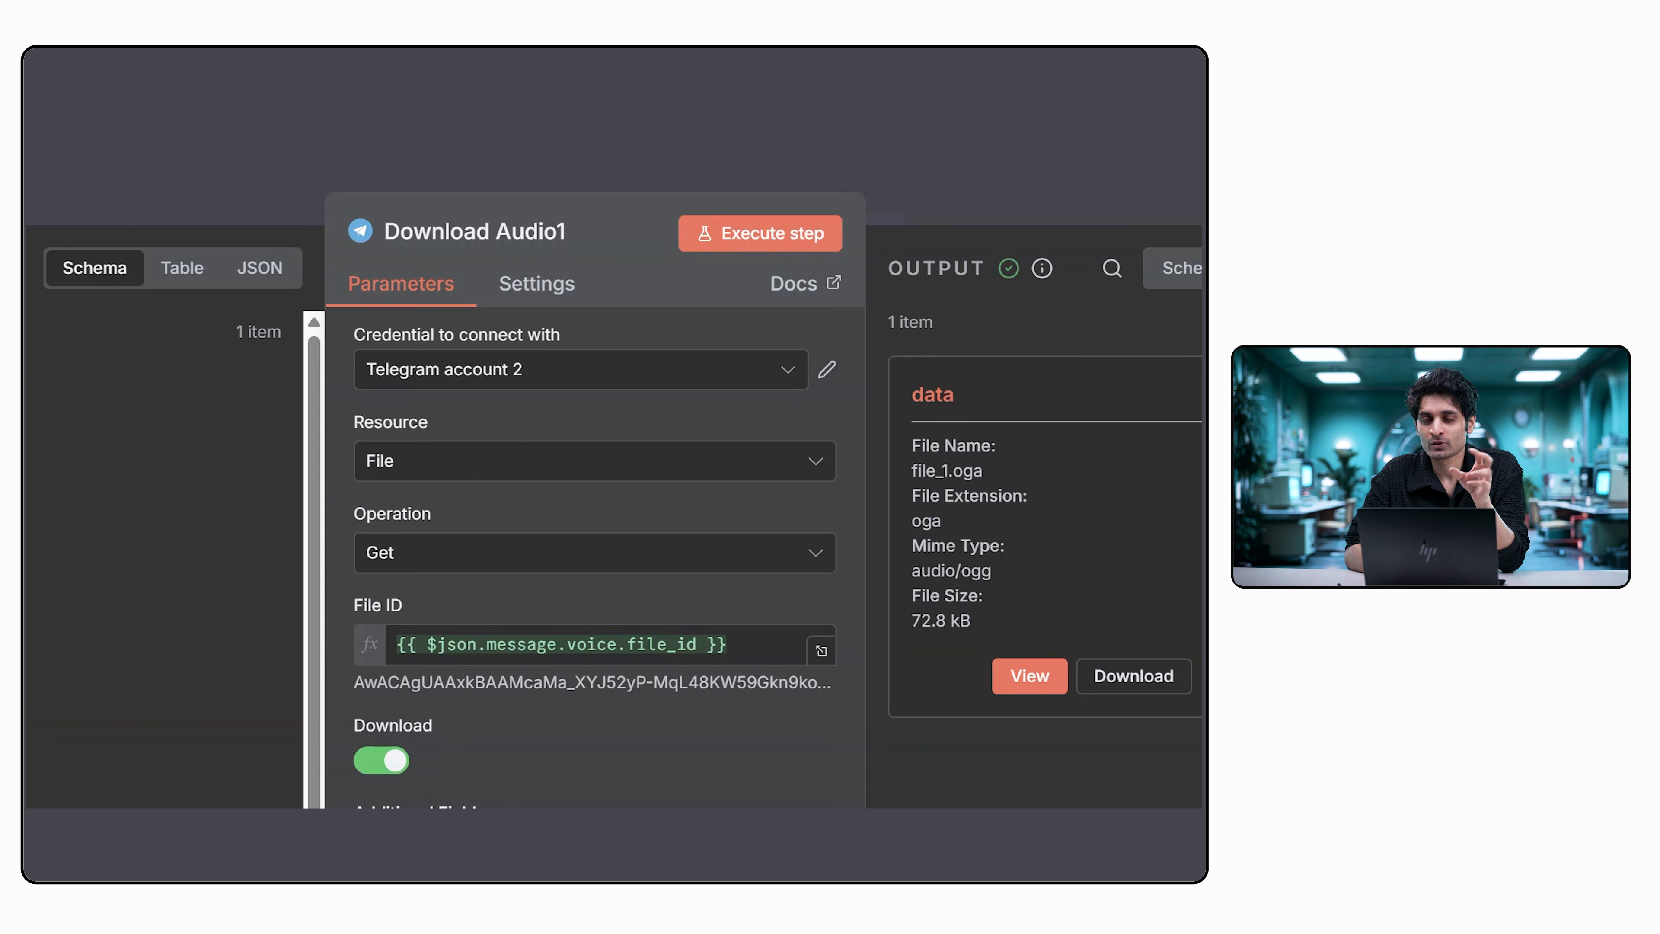
scroll(163, 556, "down", 5)
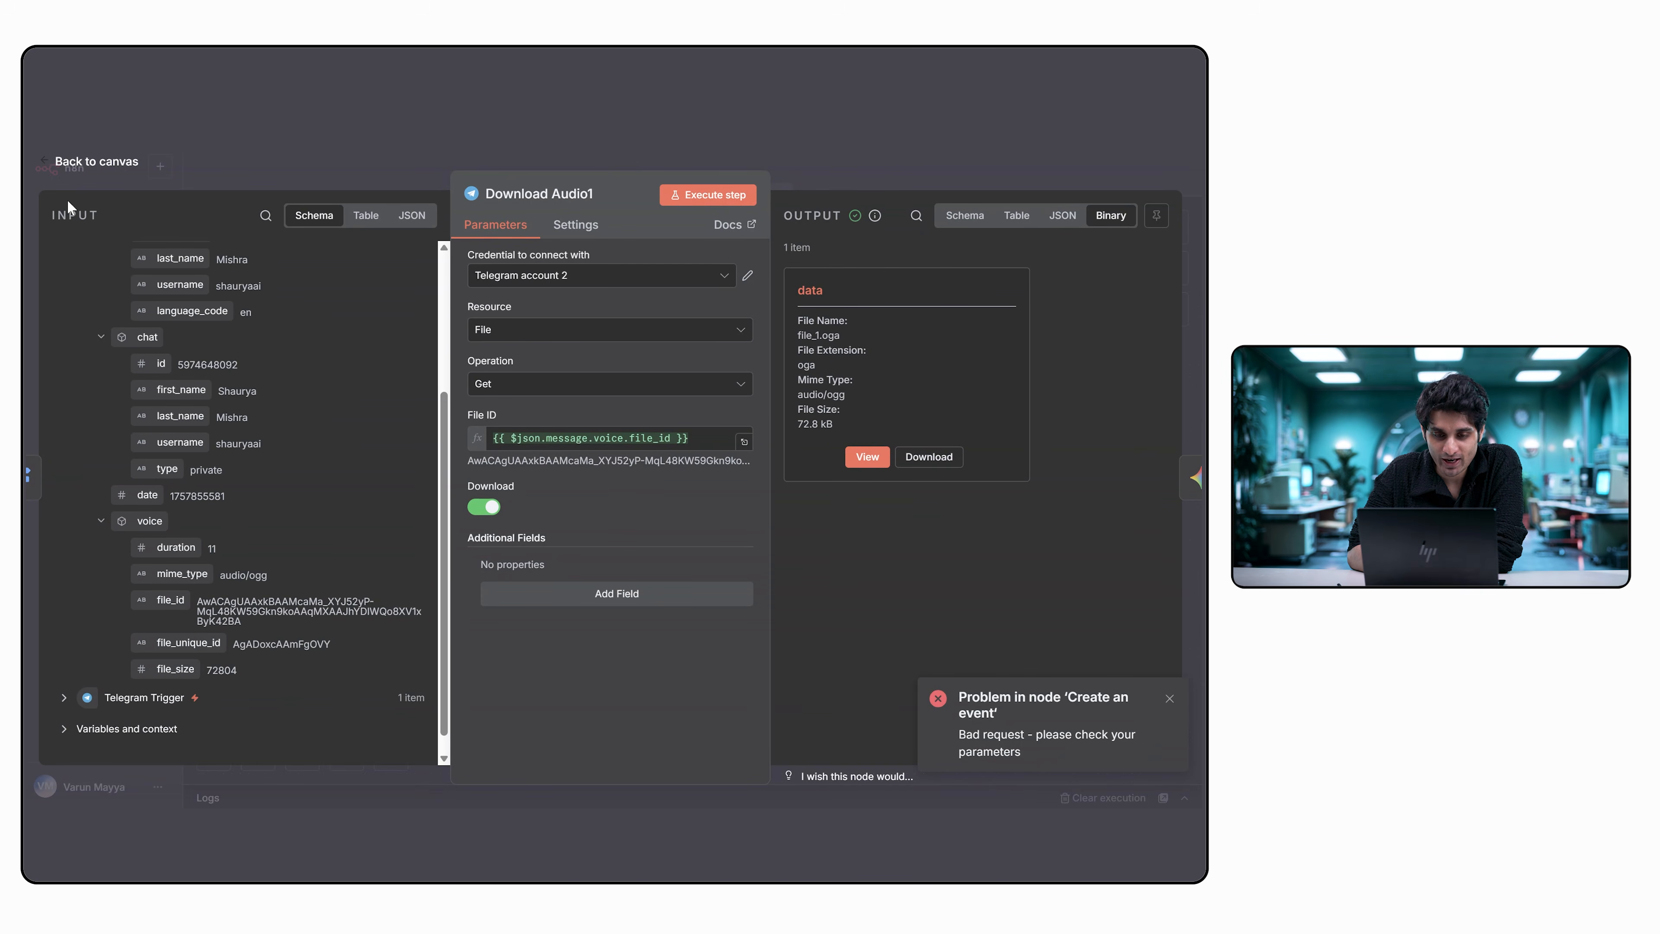
left_click(50, 165)
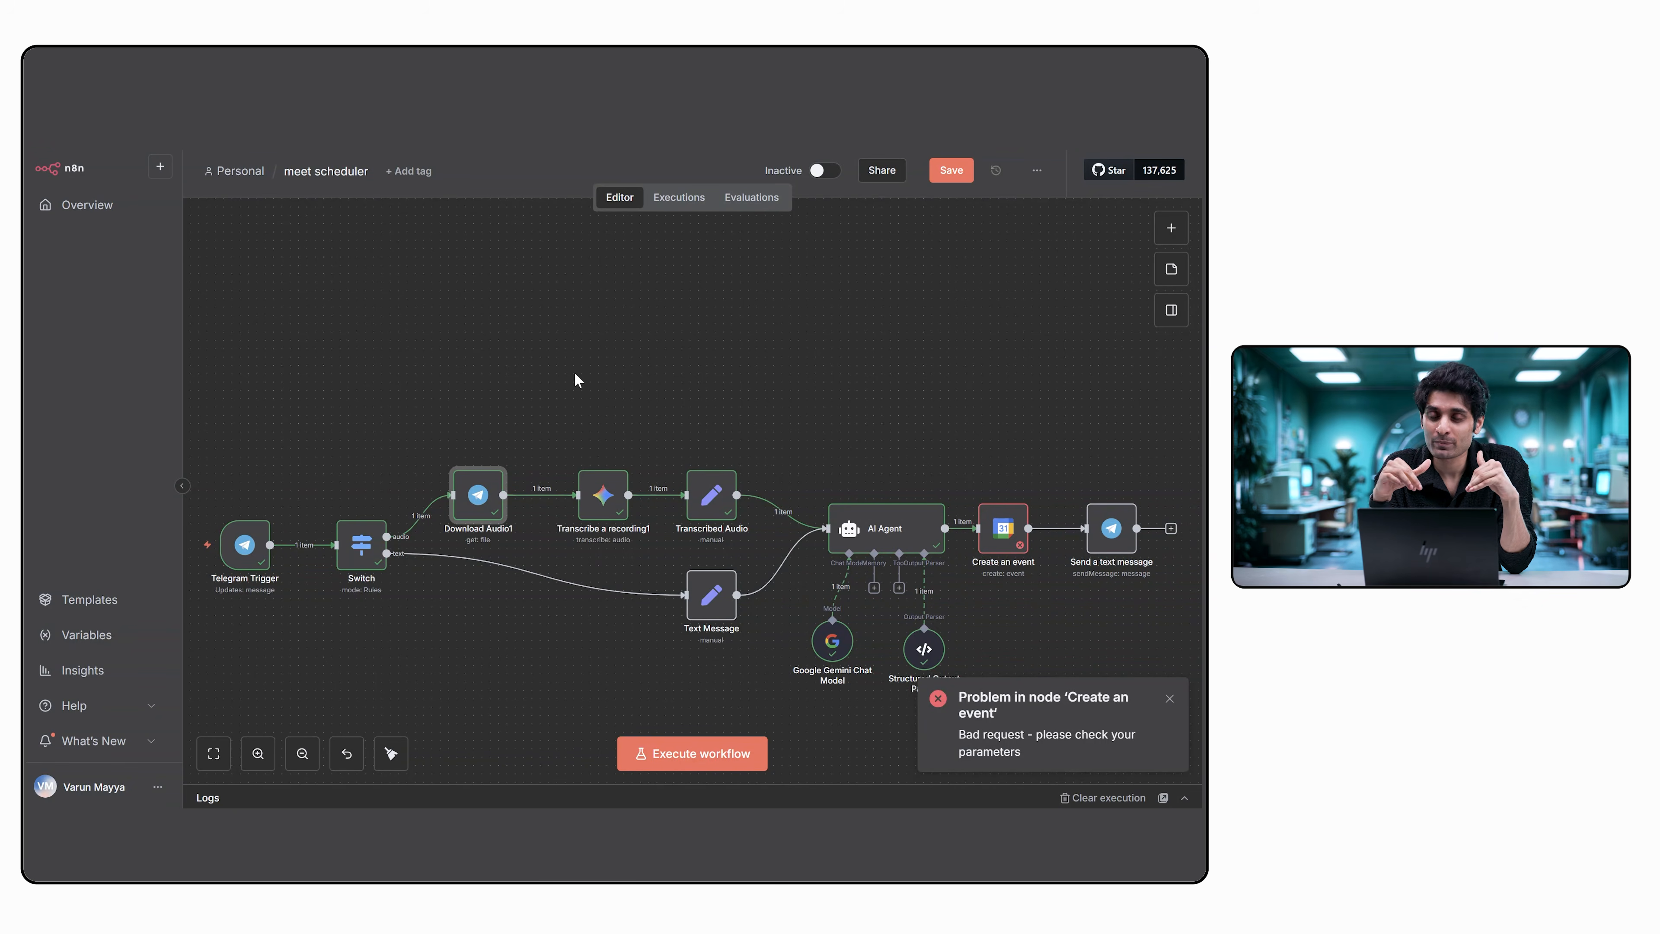
Review the Transcribe a recording1 node's available operations, Gemini model and binary input settings, and return to the canvas.
left_click(611, 493)
double_click(610, 495)
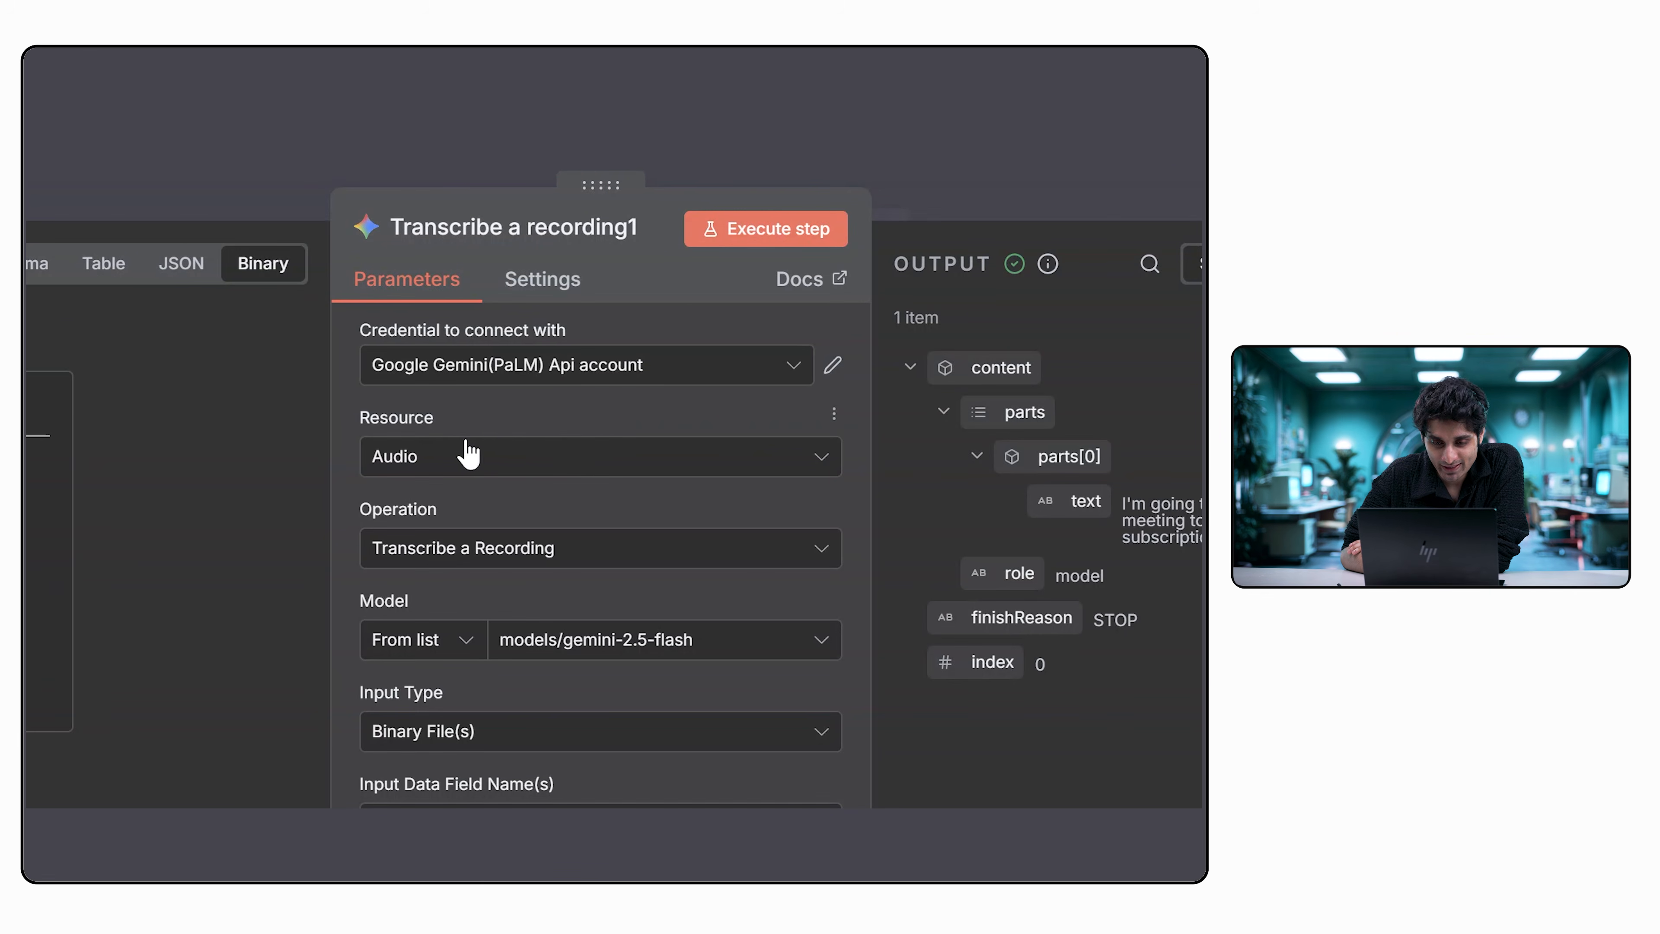
left_click(487, 551)
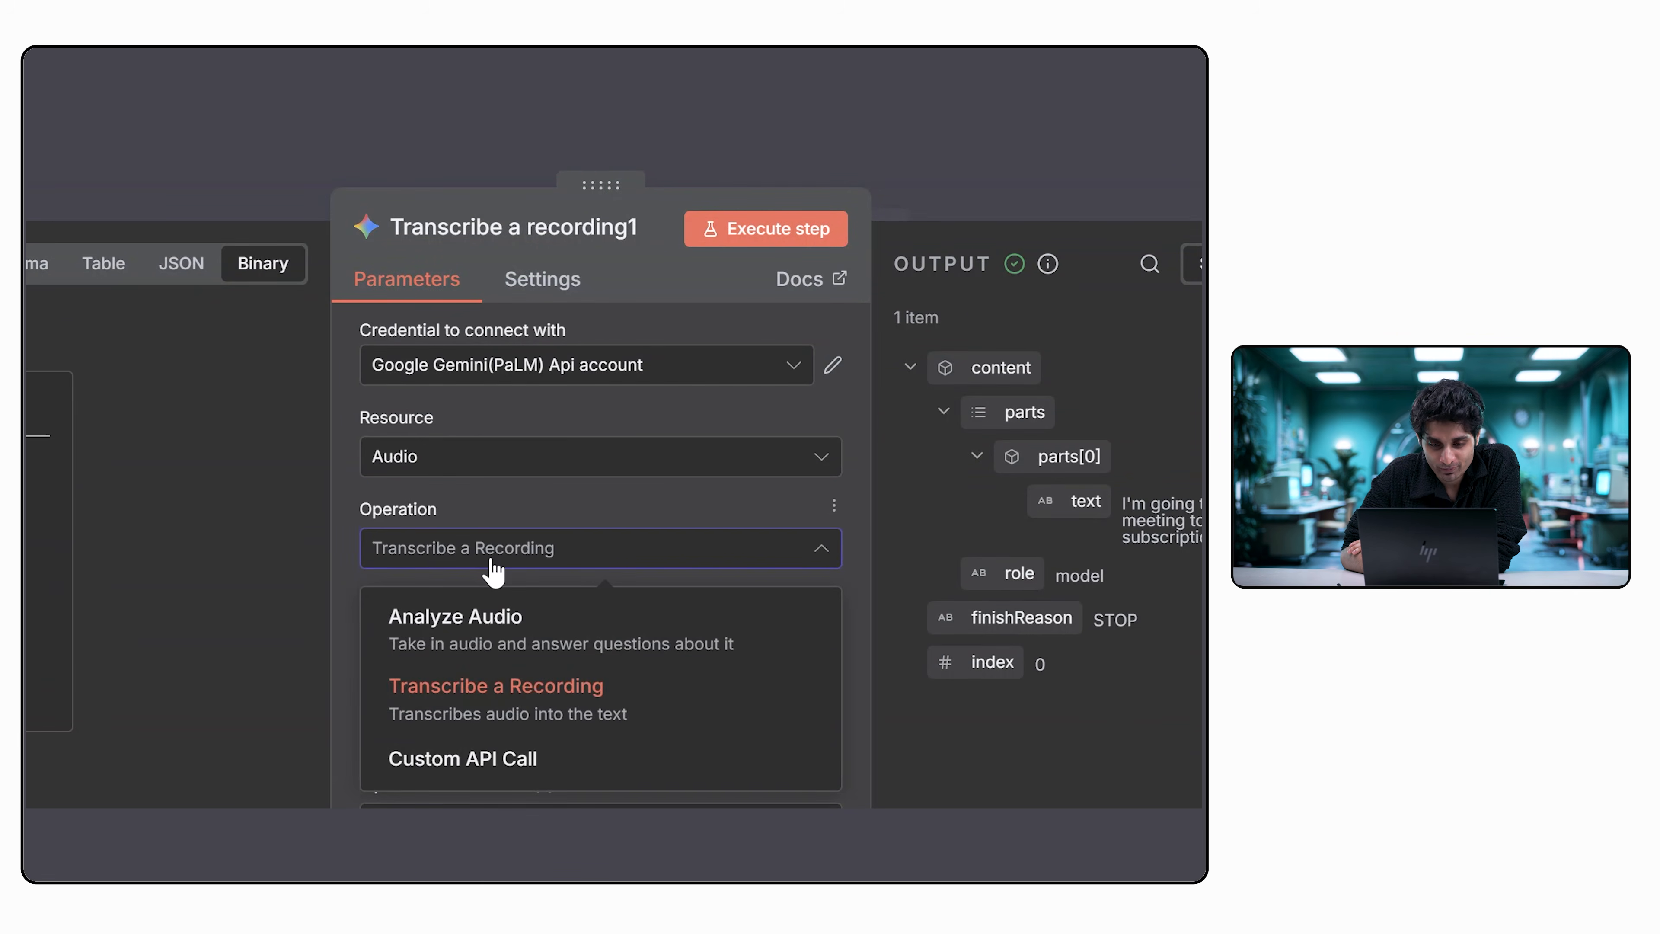
left_click(623, 515)
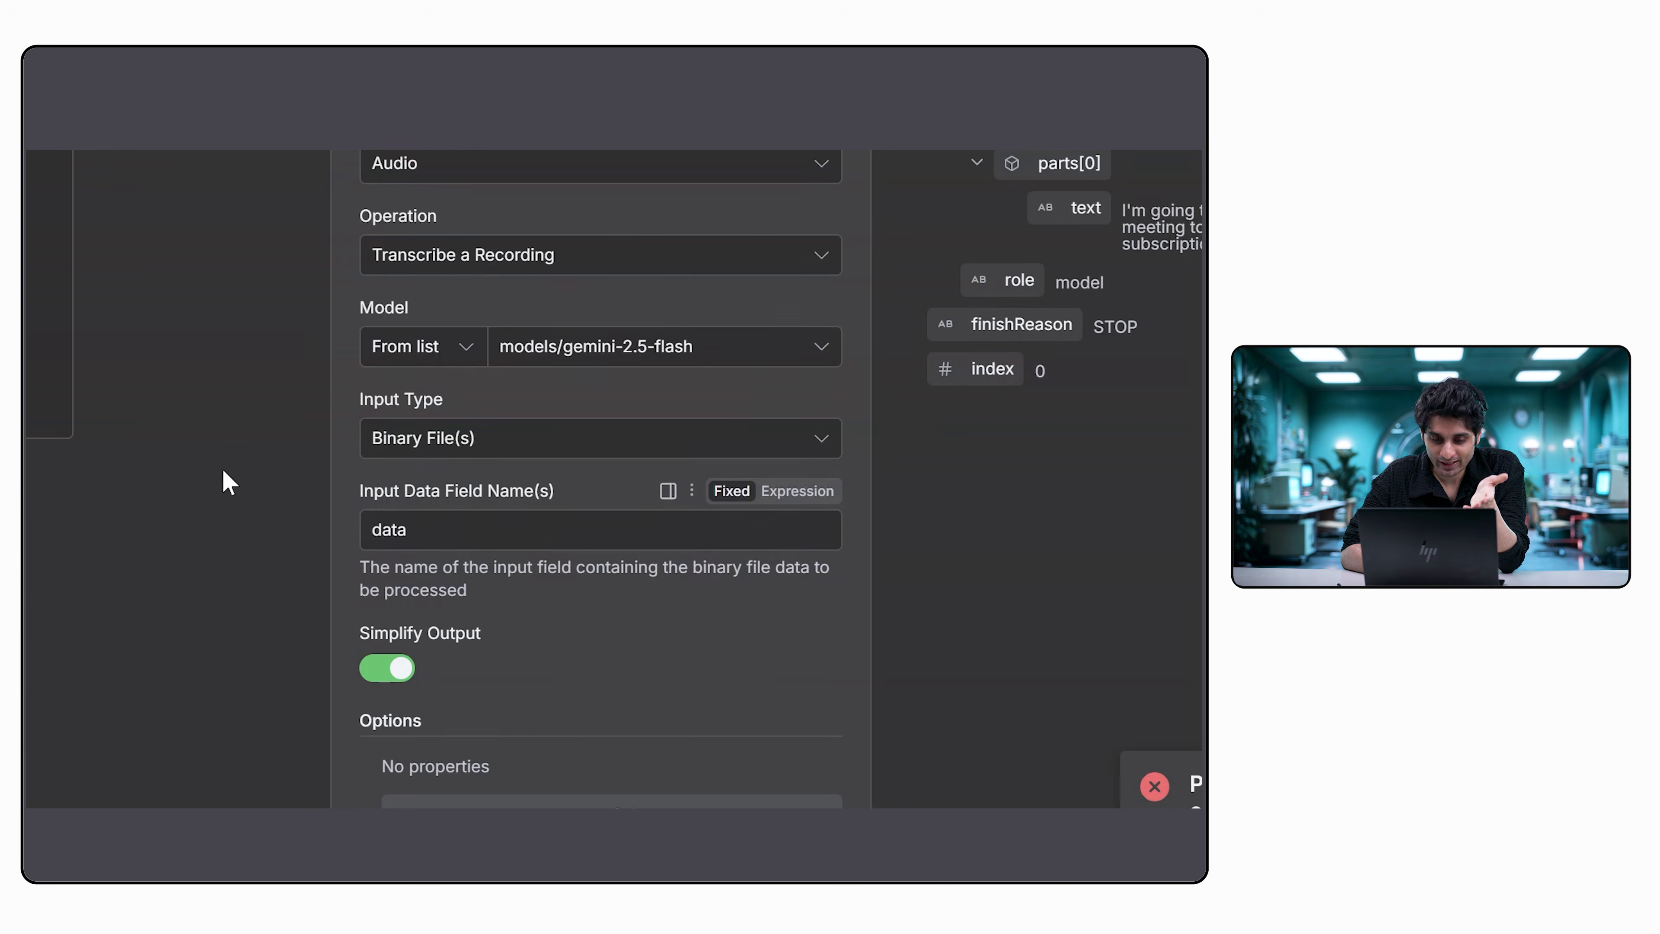
left_click(56, 160)
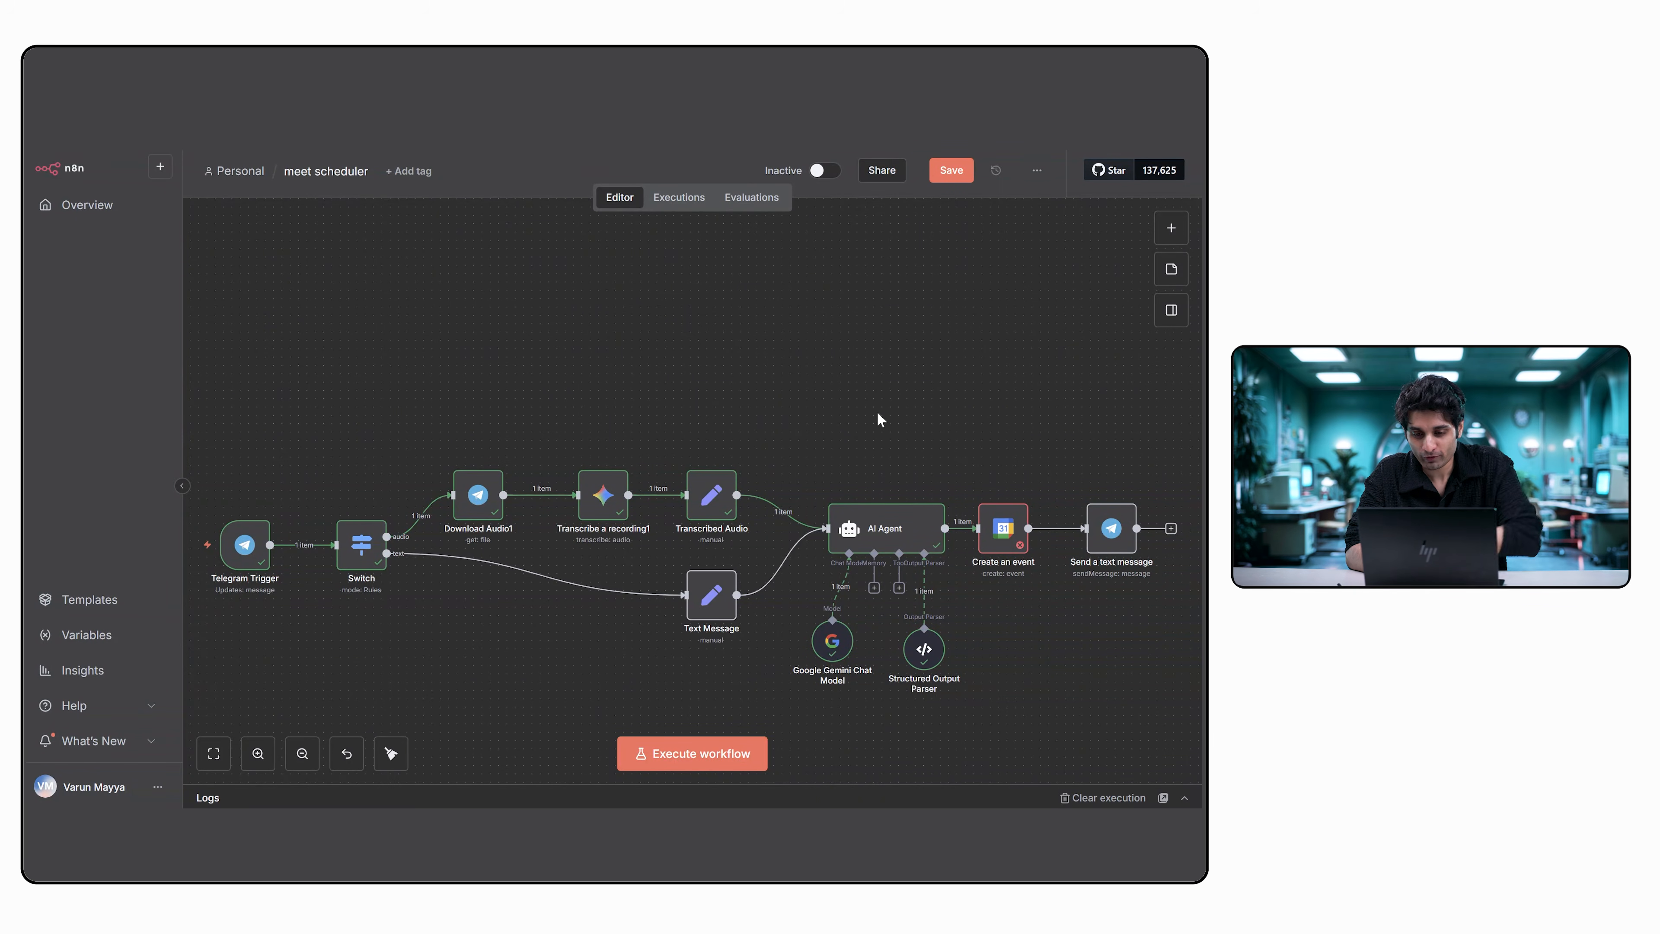
Search the node library for "set" to locate the Edit Fields (Set) node, without adding it.
left_click(1171, 227)
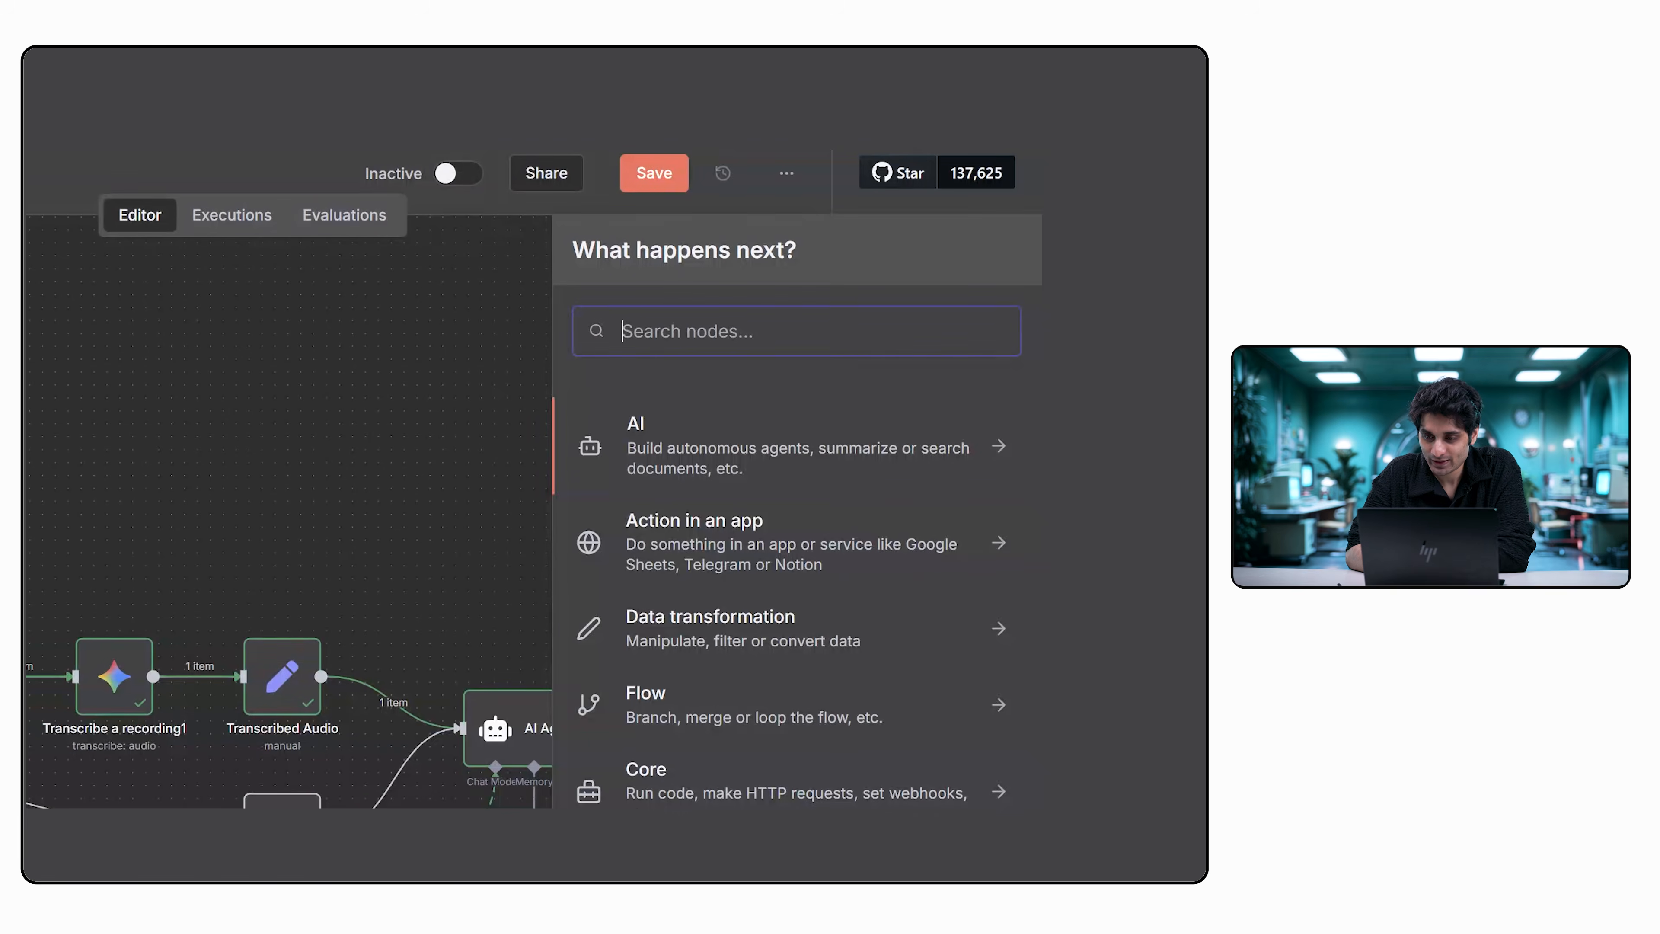
type("set")
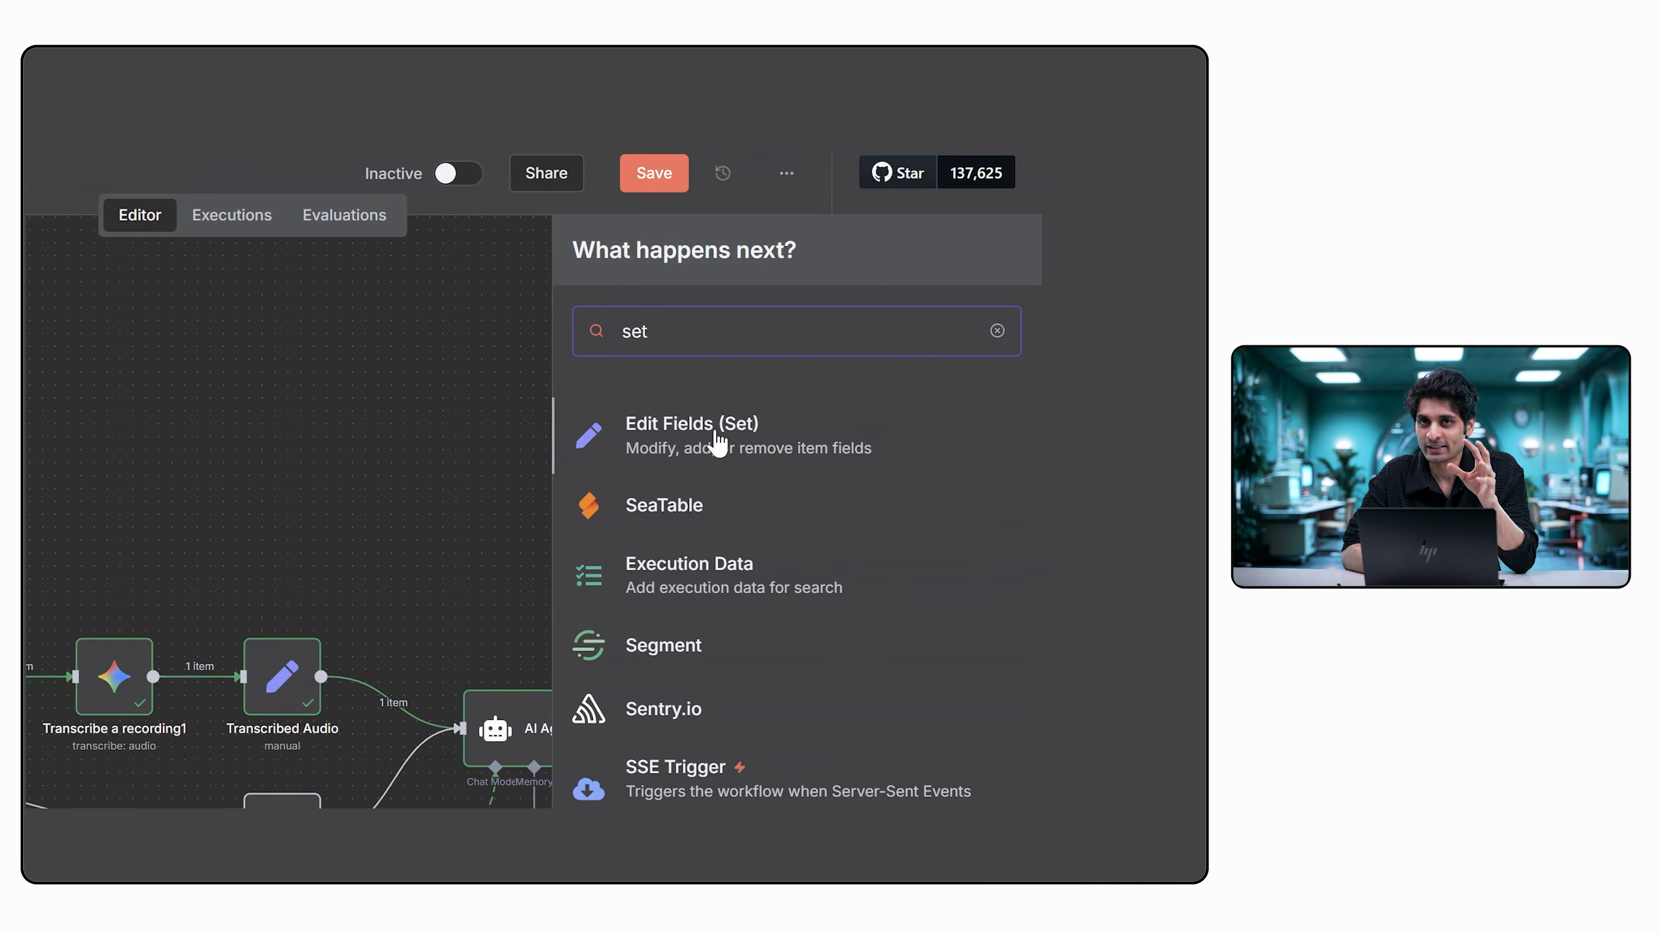
left_click(284, 332)
Review how the Transcribed Audio node maps the transcription to its text field, and return to the canvas.
double_click(285, 675)
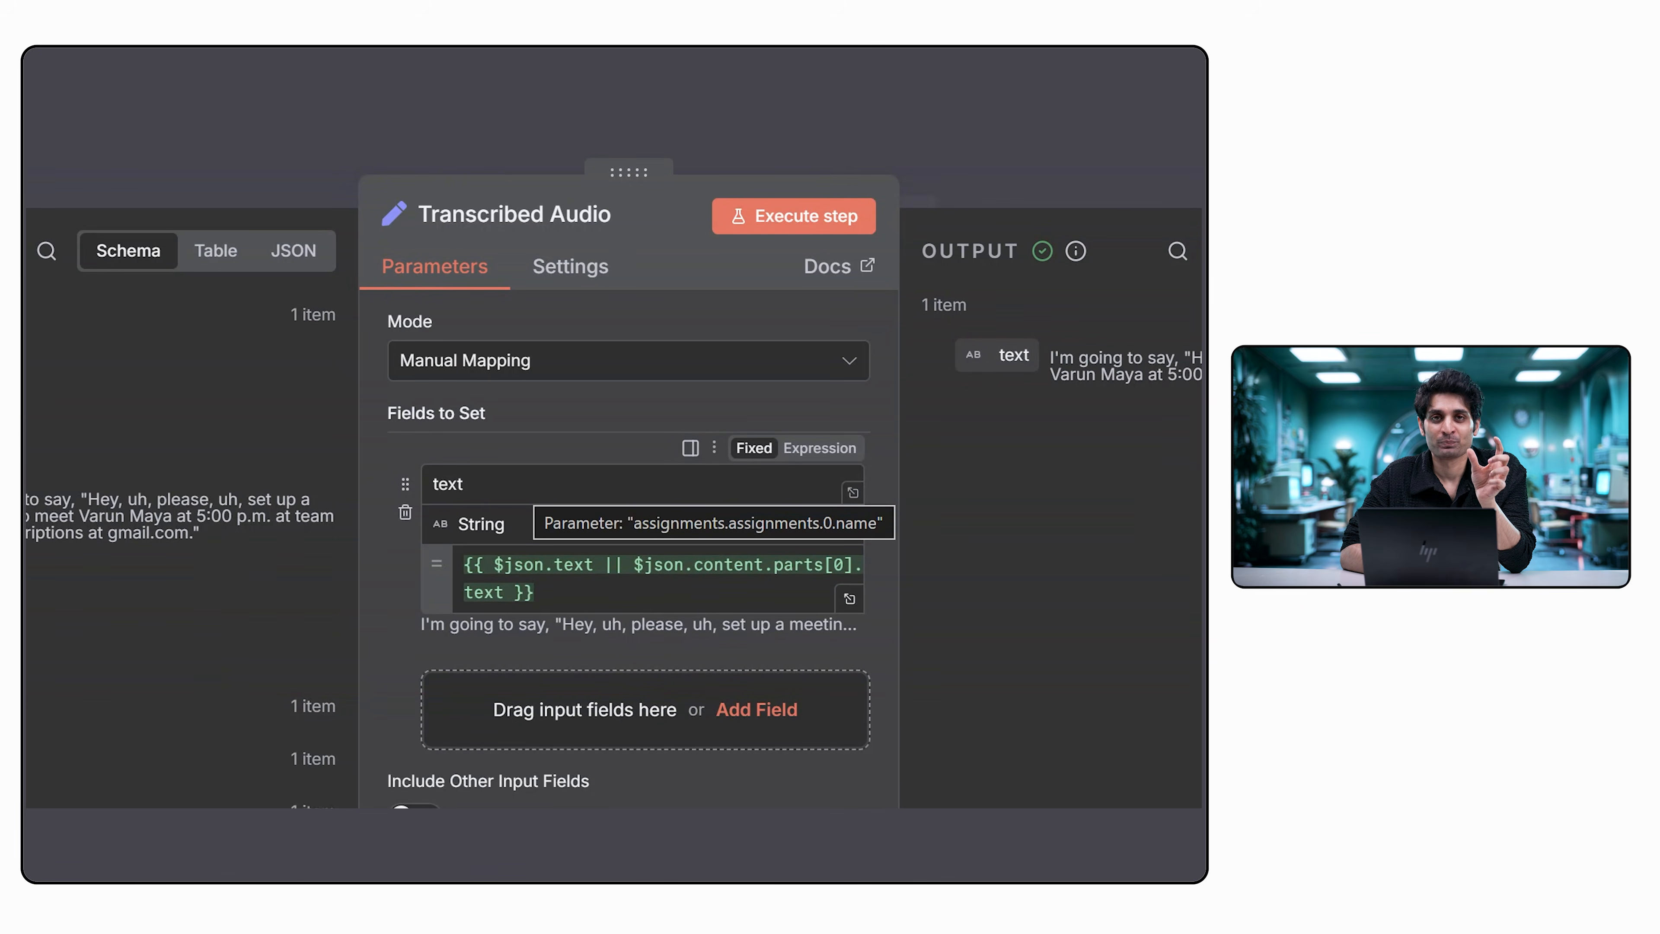
left_click(530, 483)
left_click(543, 441)
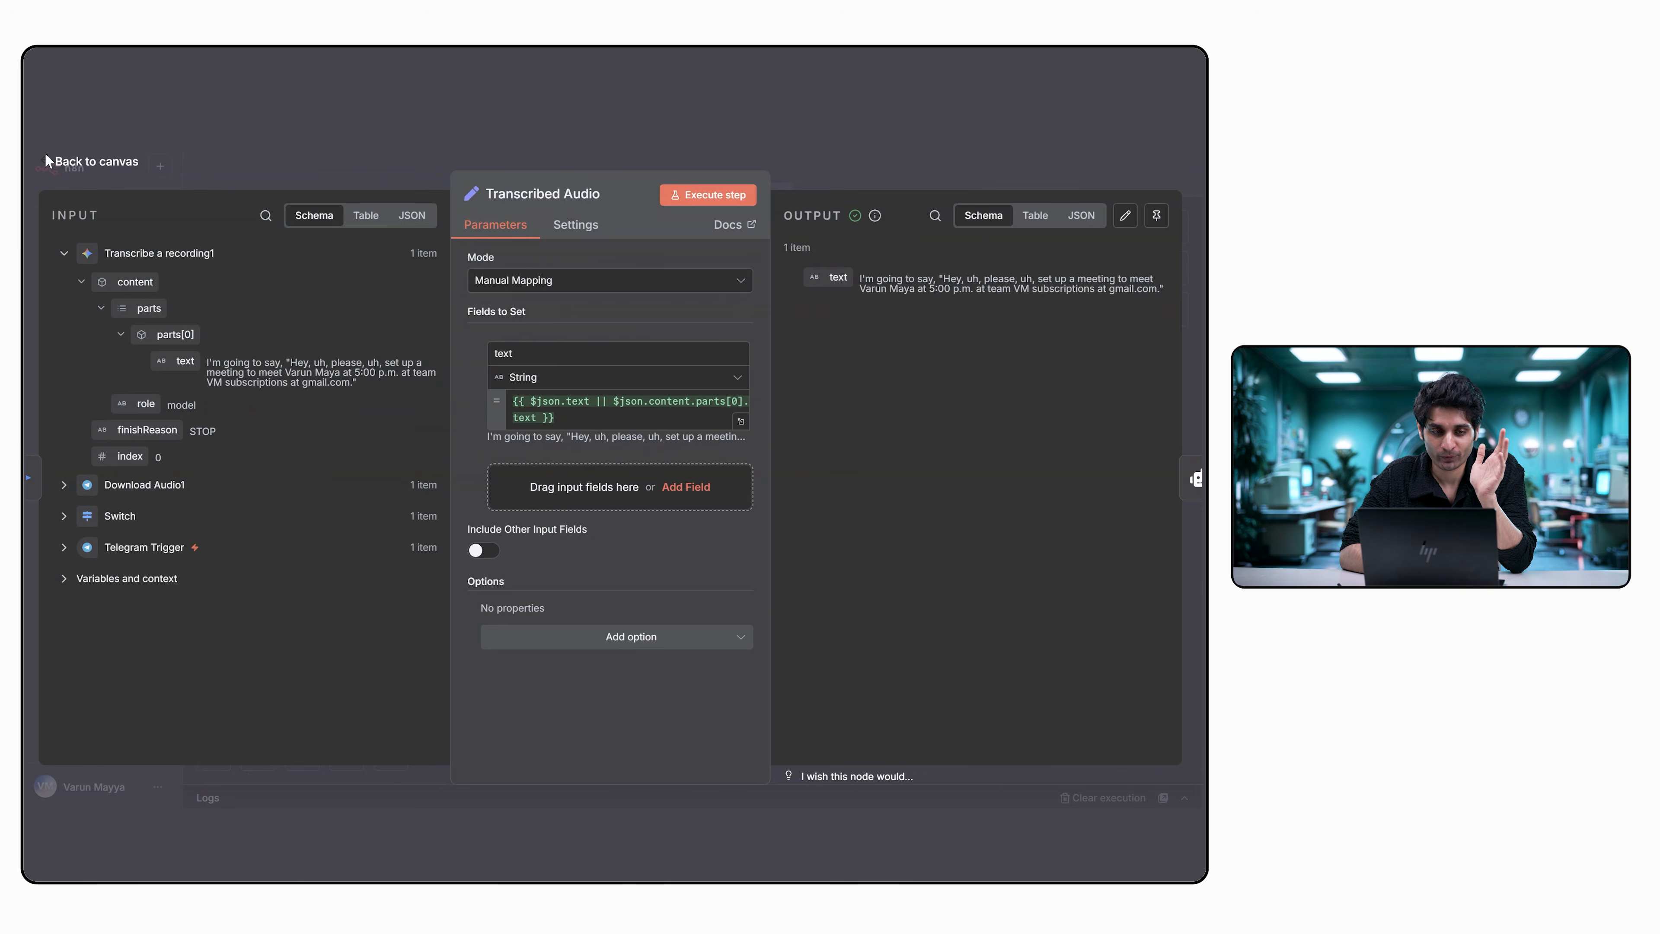
left_click(92, 162)
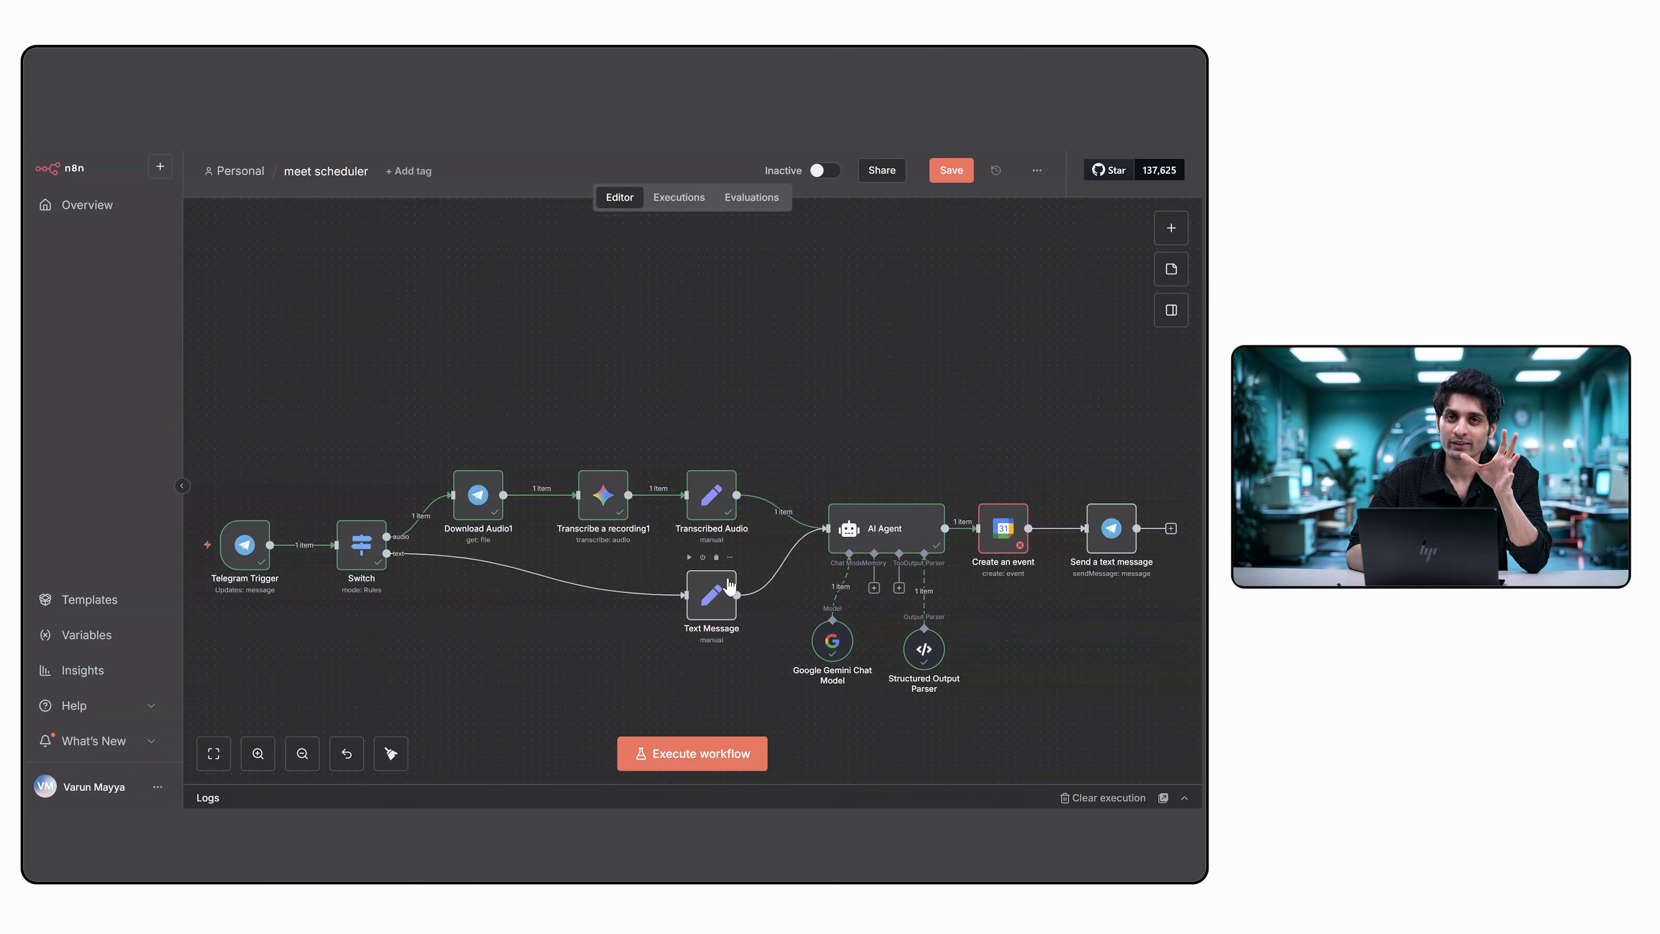
Review the Text Message node's text field mapping against the Telegram Trigger's message fields, and return to the canvas.
double_click(712, 607)
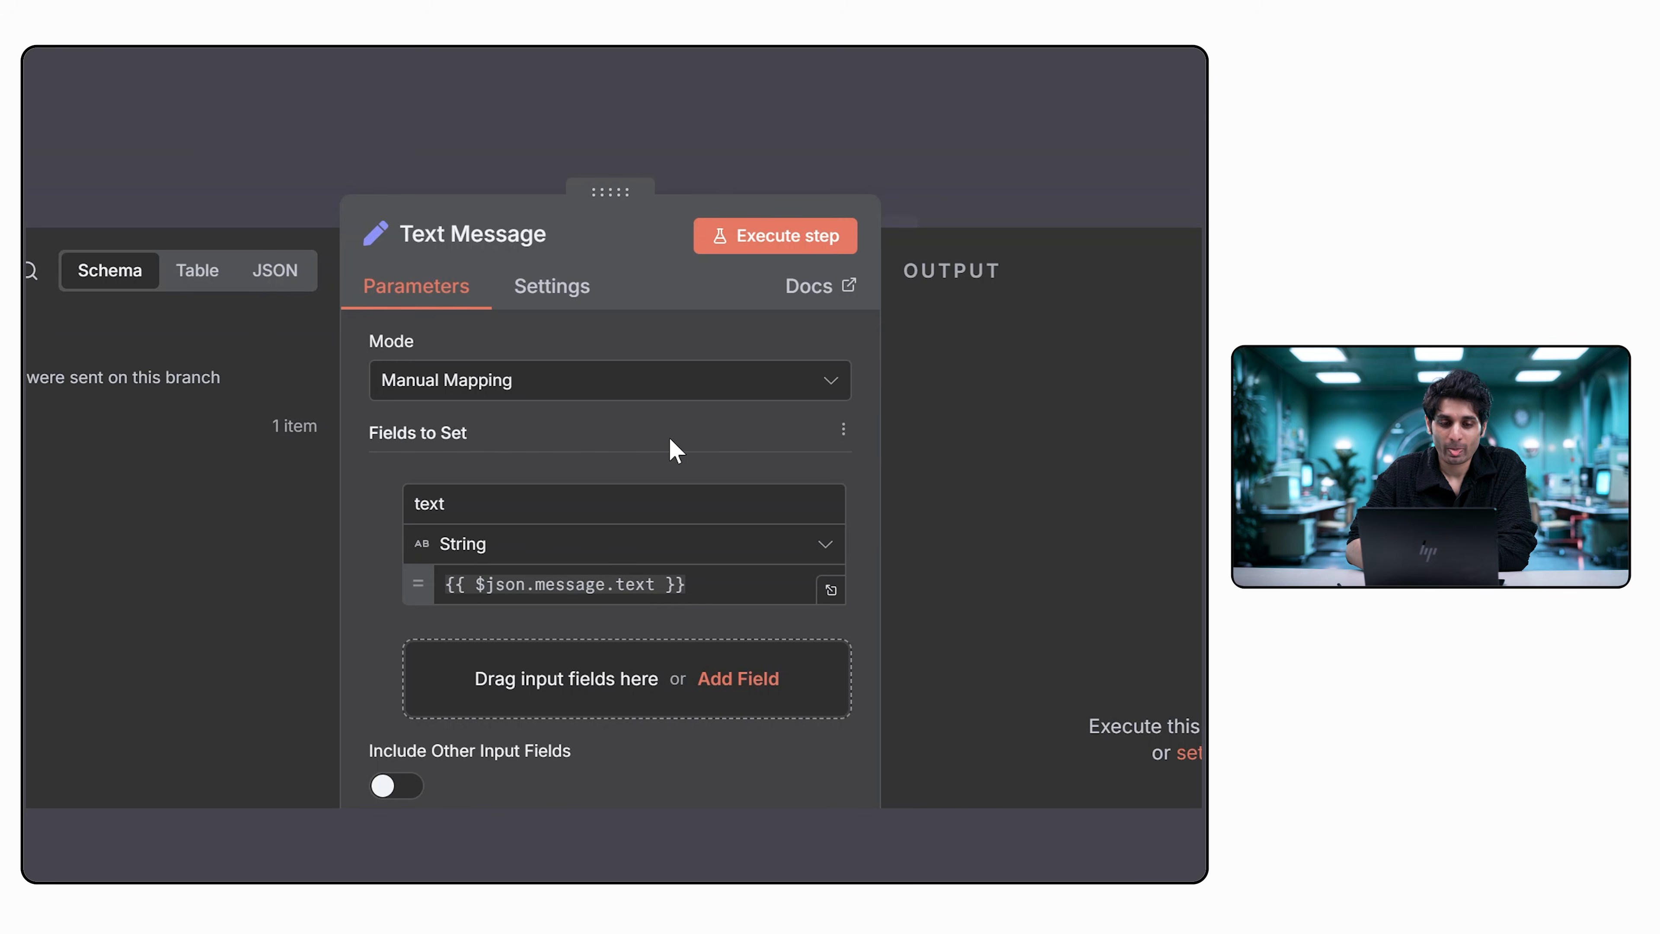
left_click(68, 316)
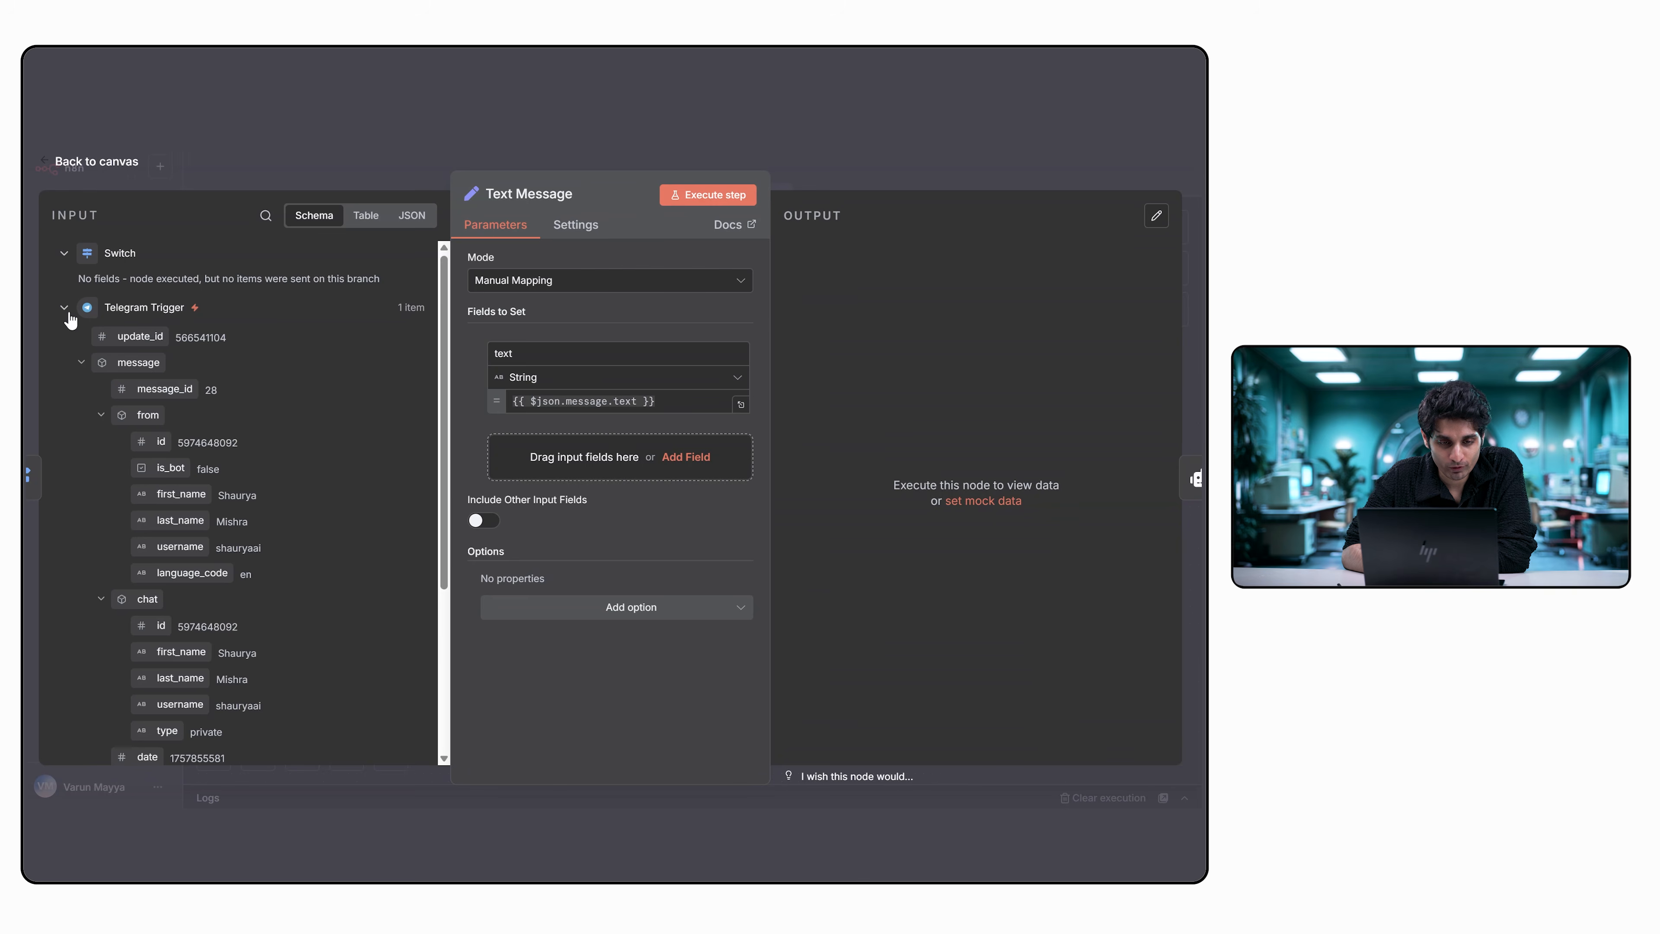
scroll(275, 484, "down", 2)
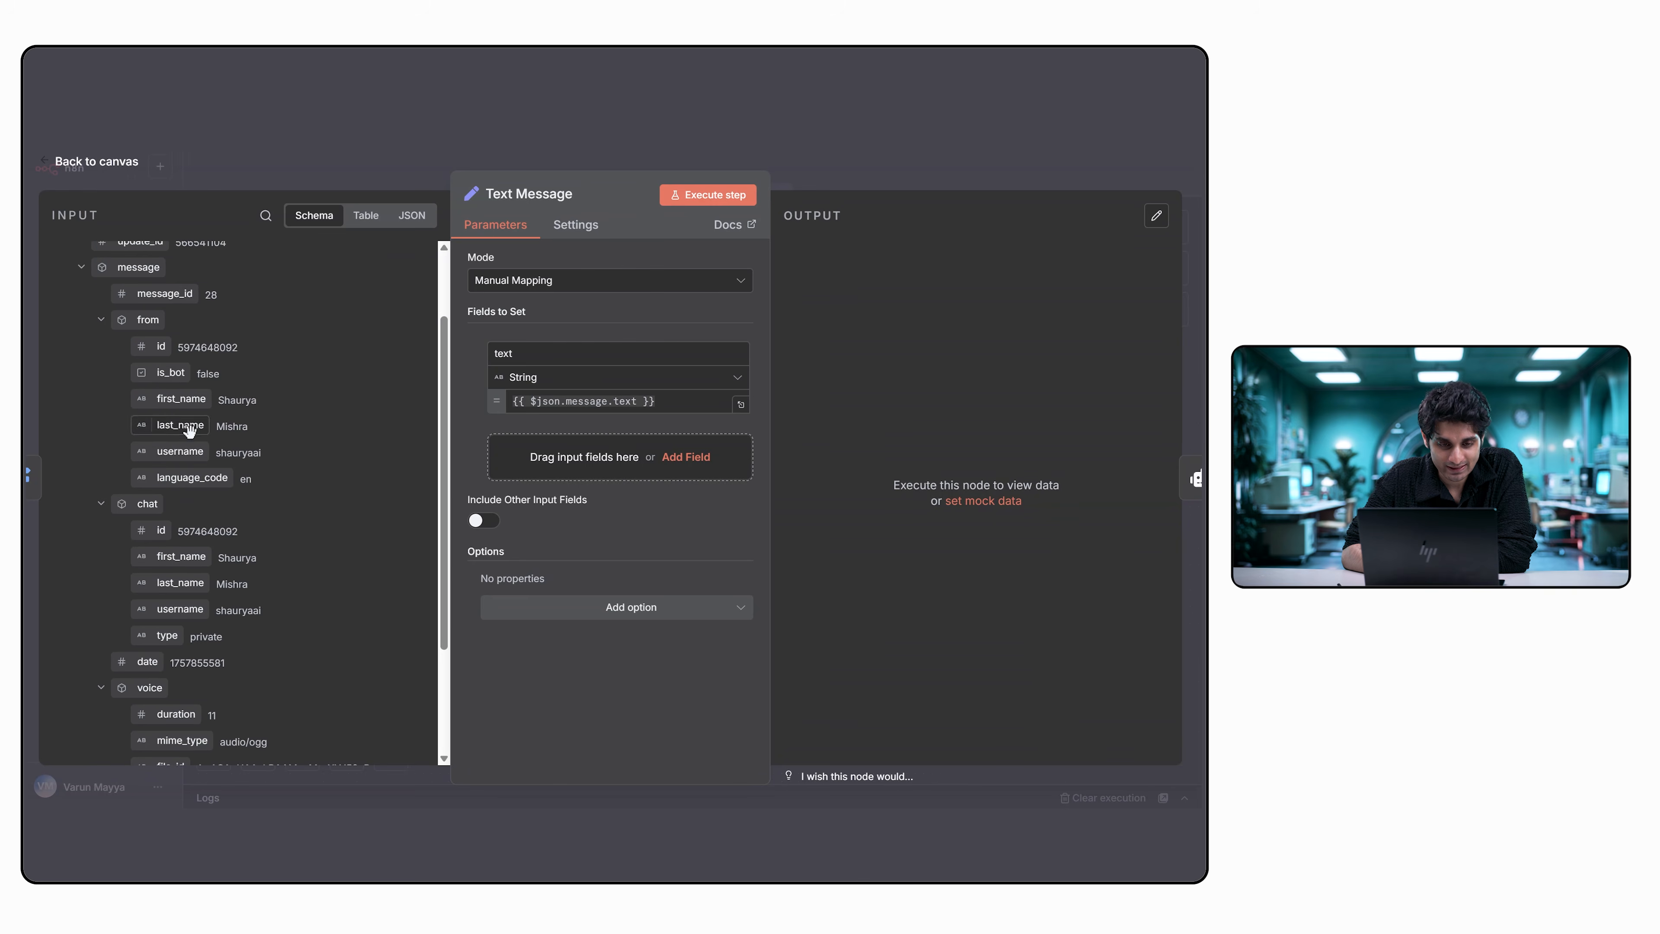
scroll(319, 564, "down", 3)
scroll(255, 468, "up", 1)
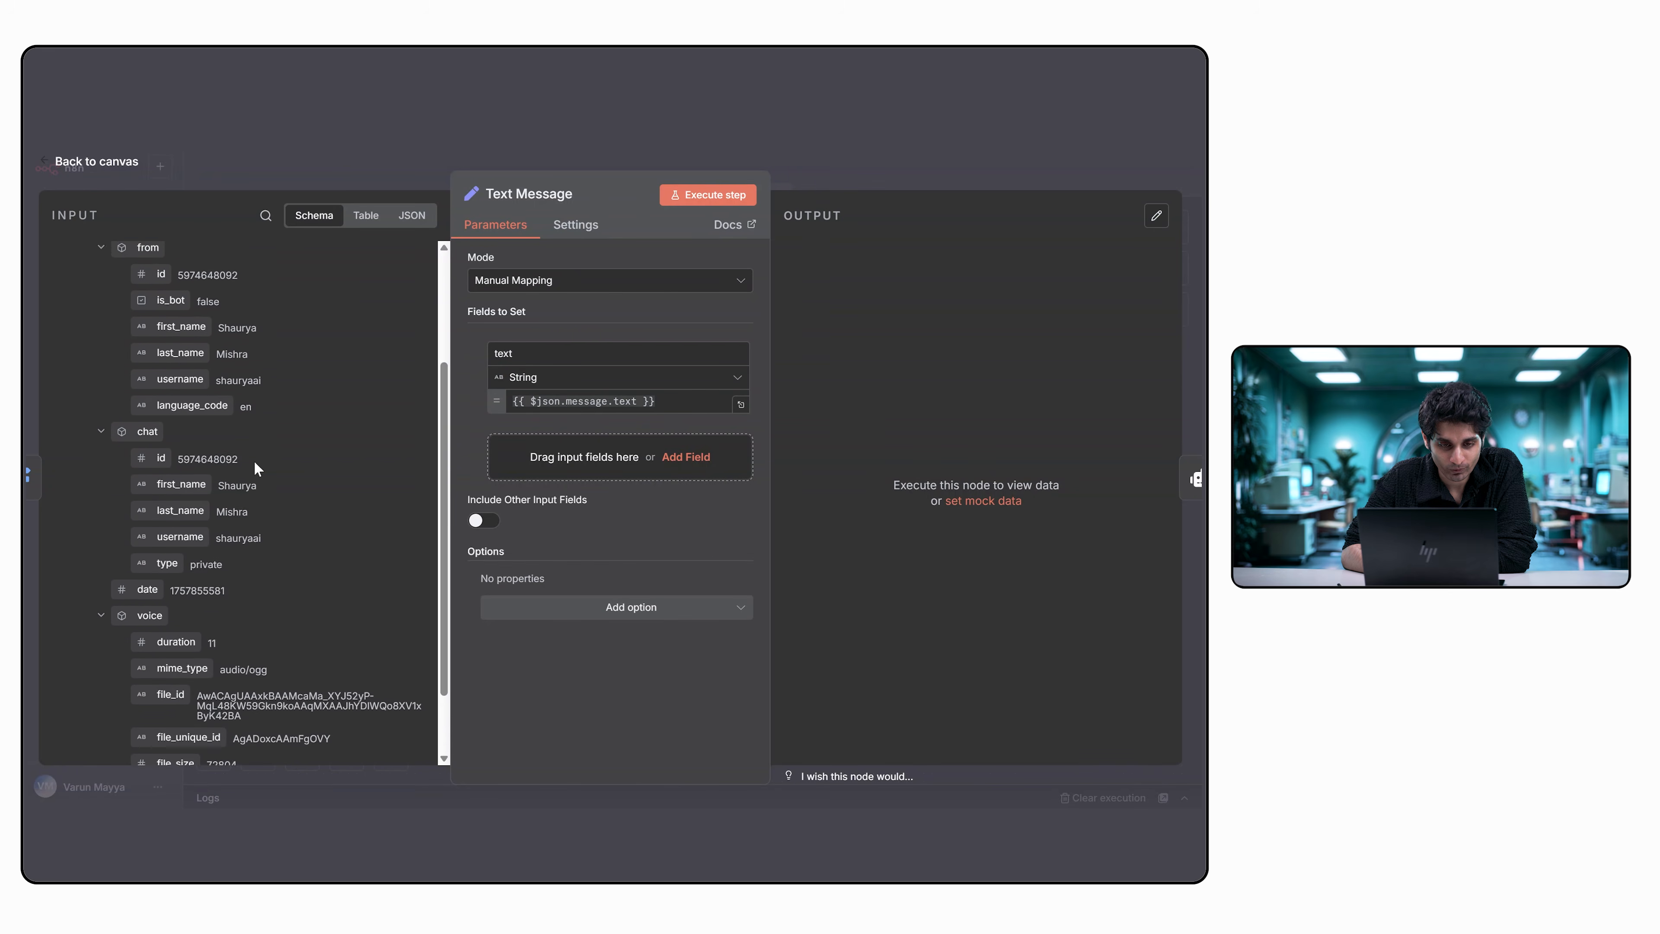
scroll(255, 468, "up", 1)
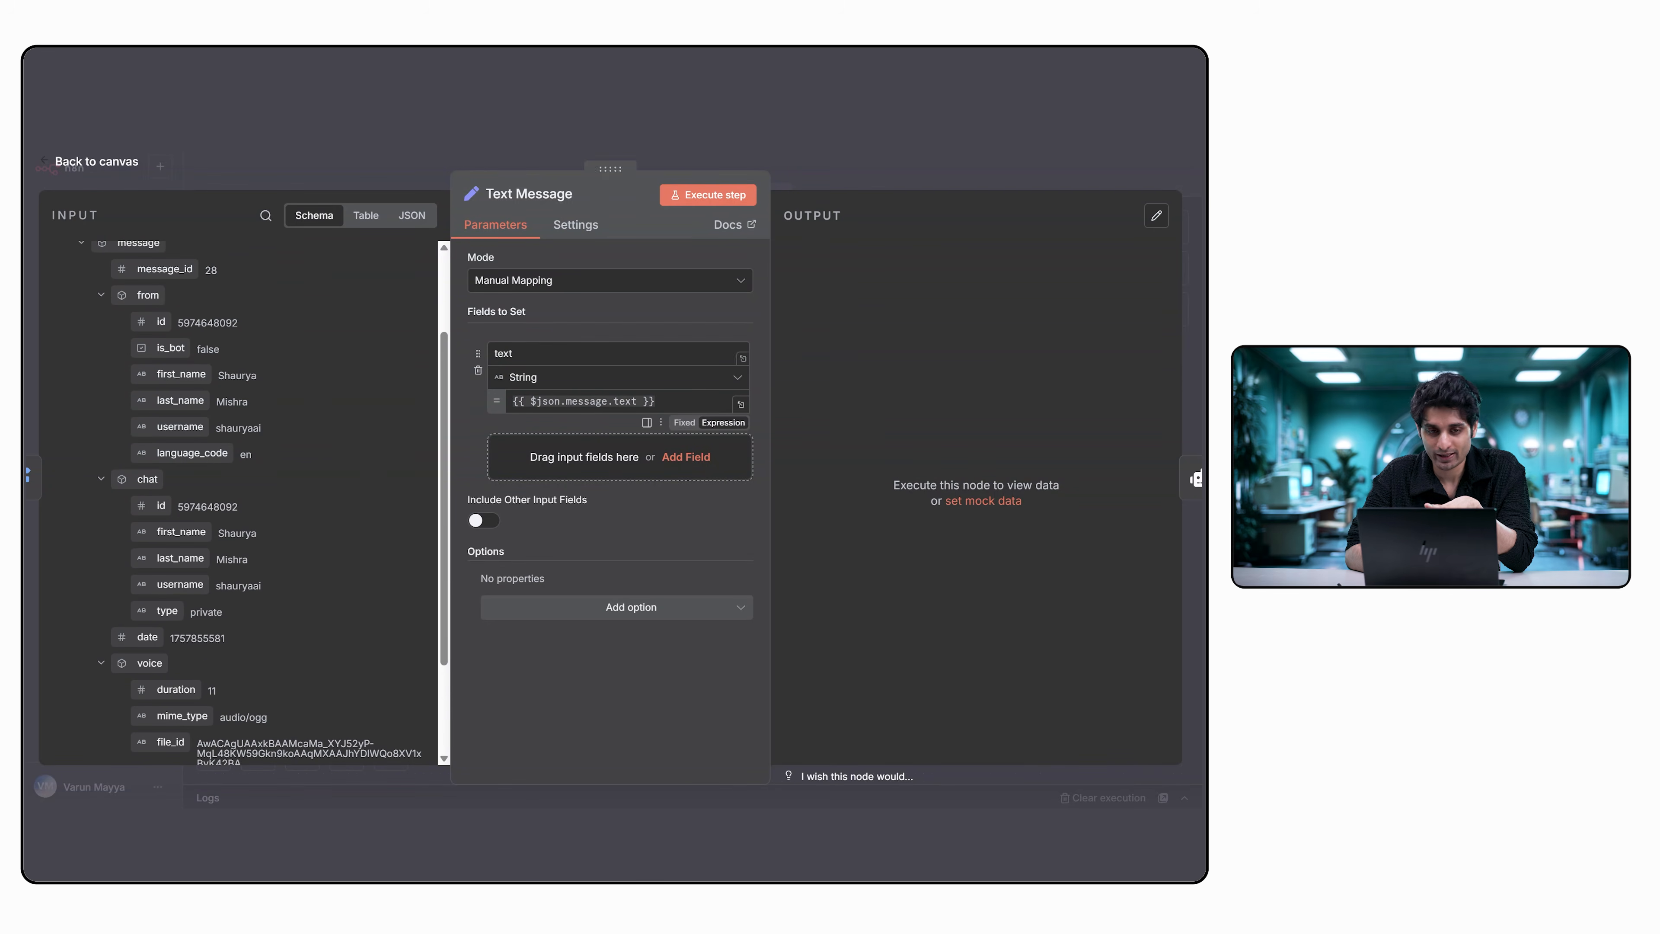
left_click(49, 164)
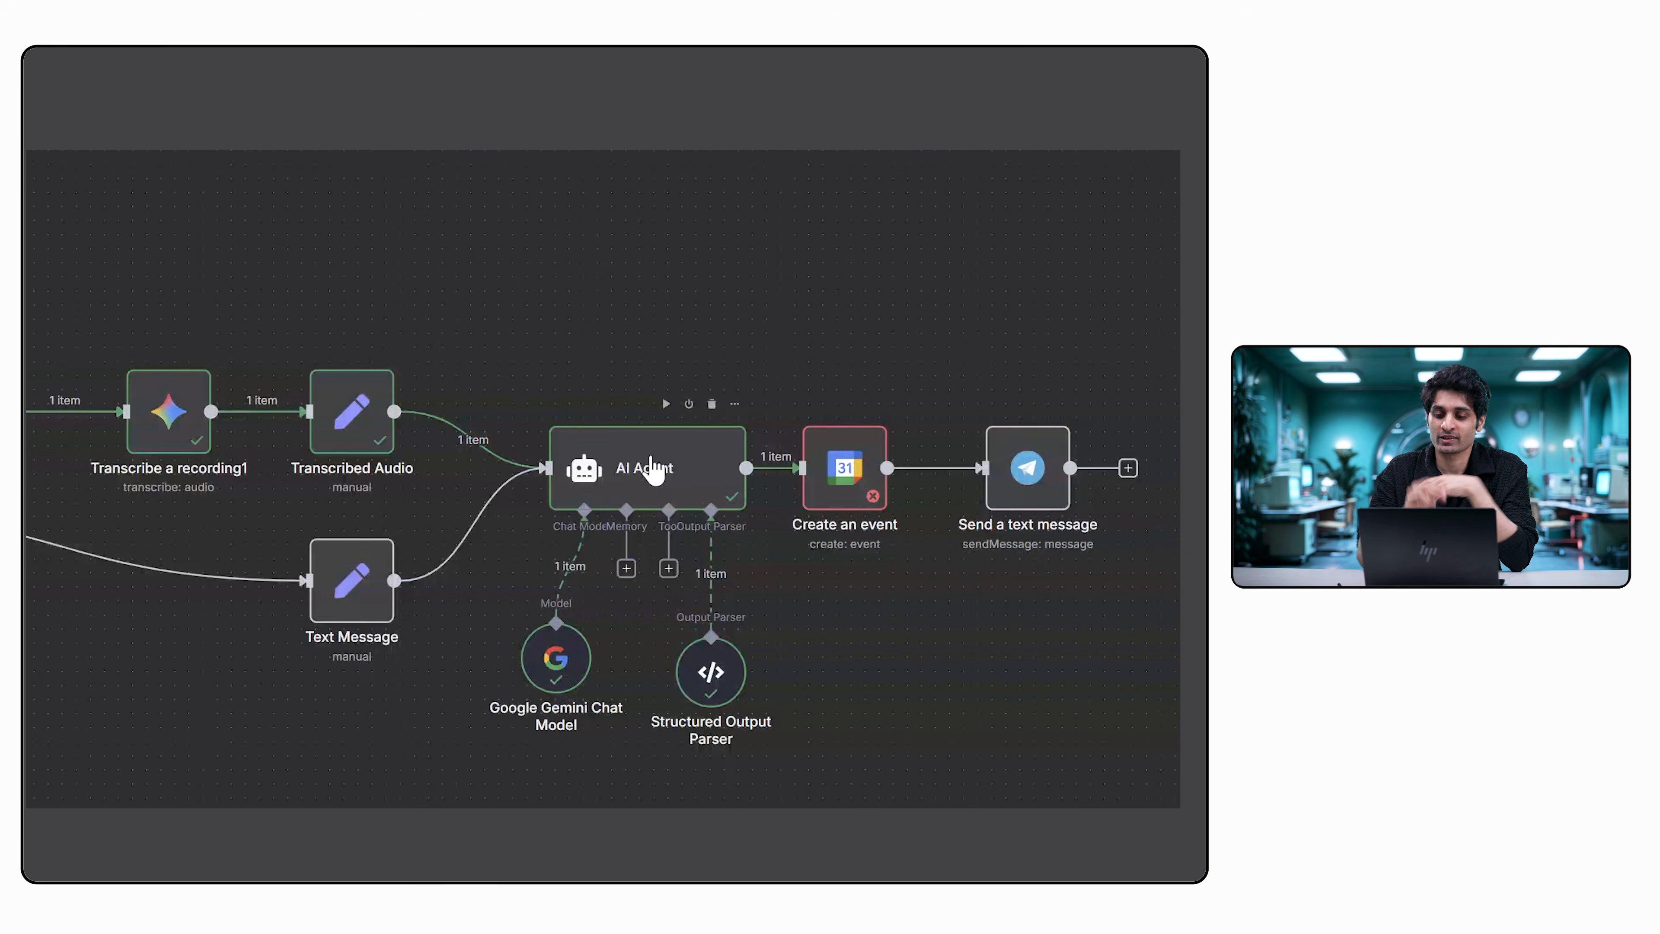
Open the AI Agent node and examine its input data from the Transcribed Audio and Text Message nodes.
double_click(651, 461)
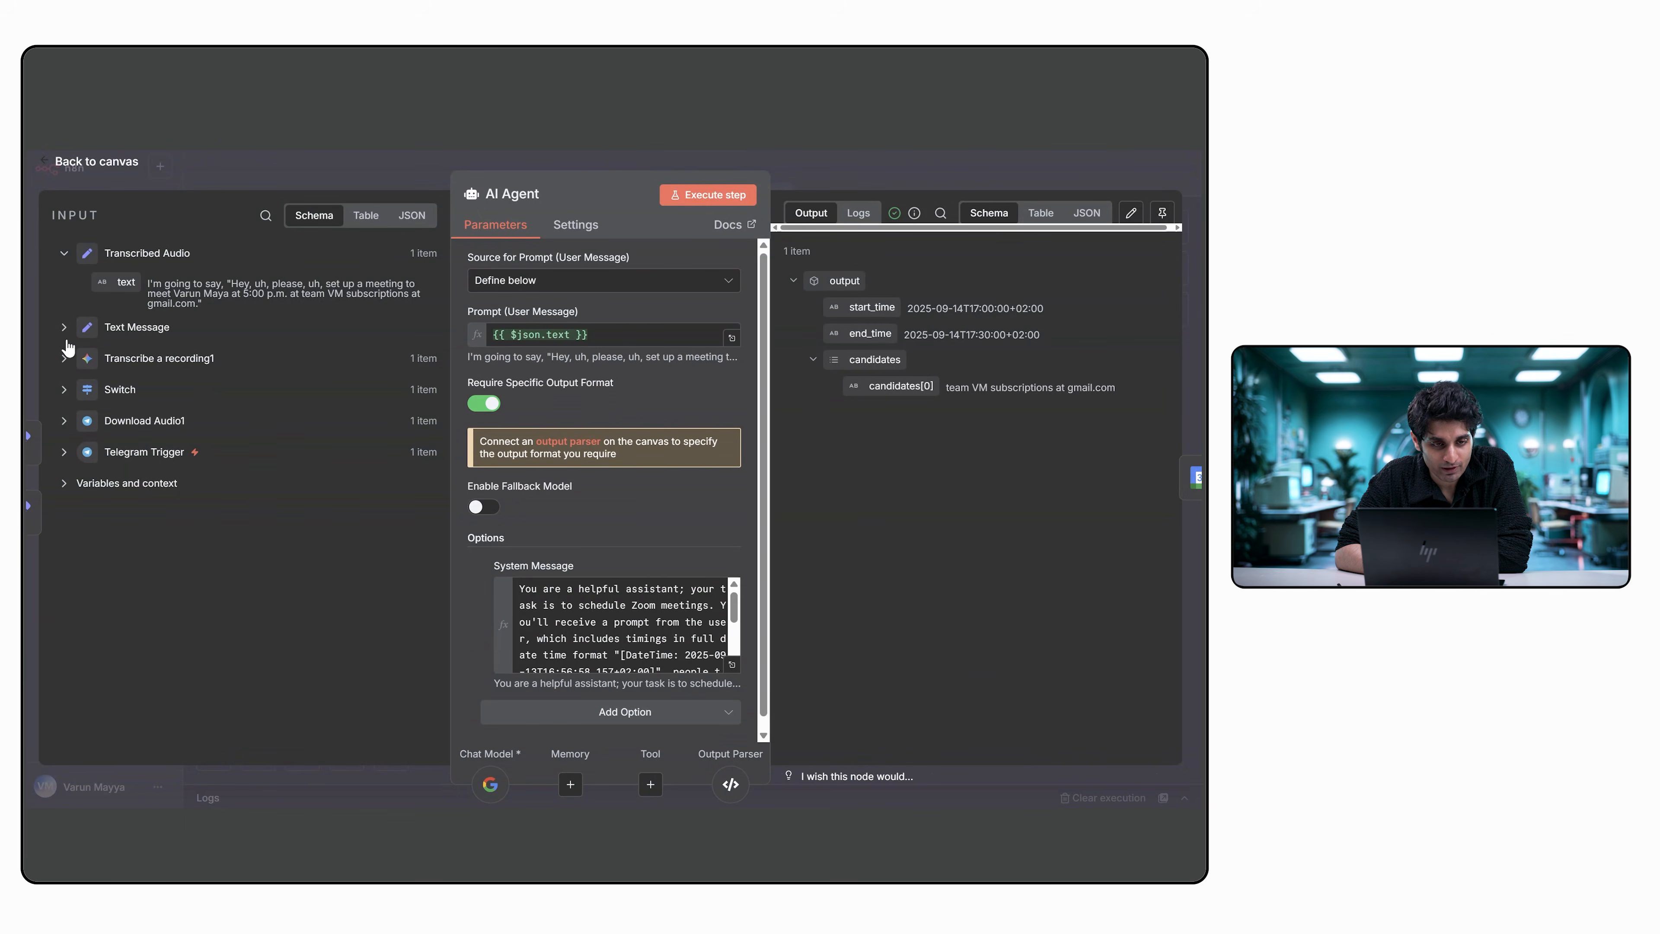
left_click(64, 254)
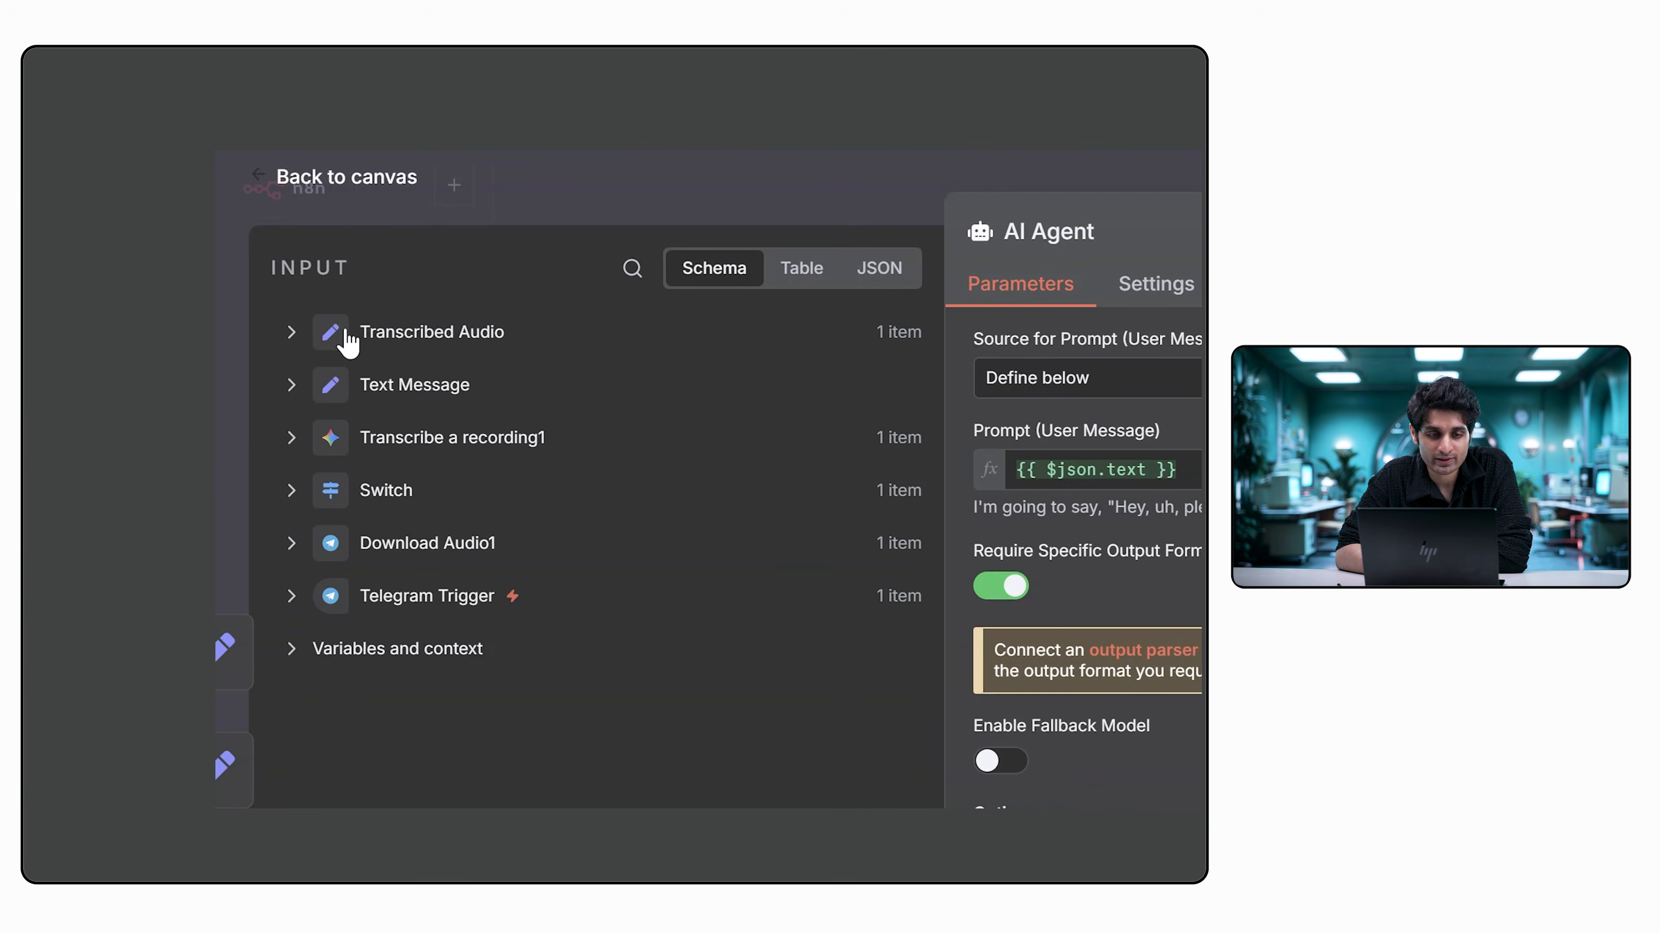
left_click(210, 304)
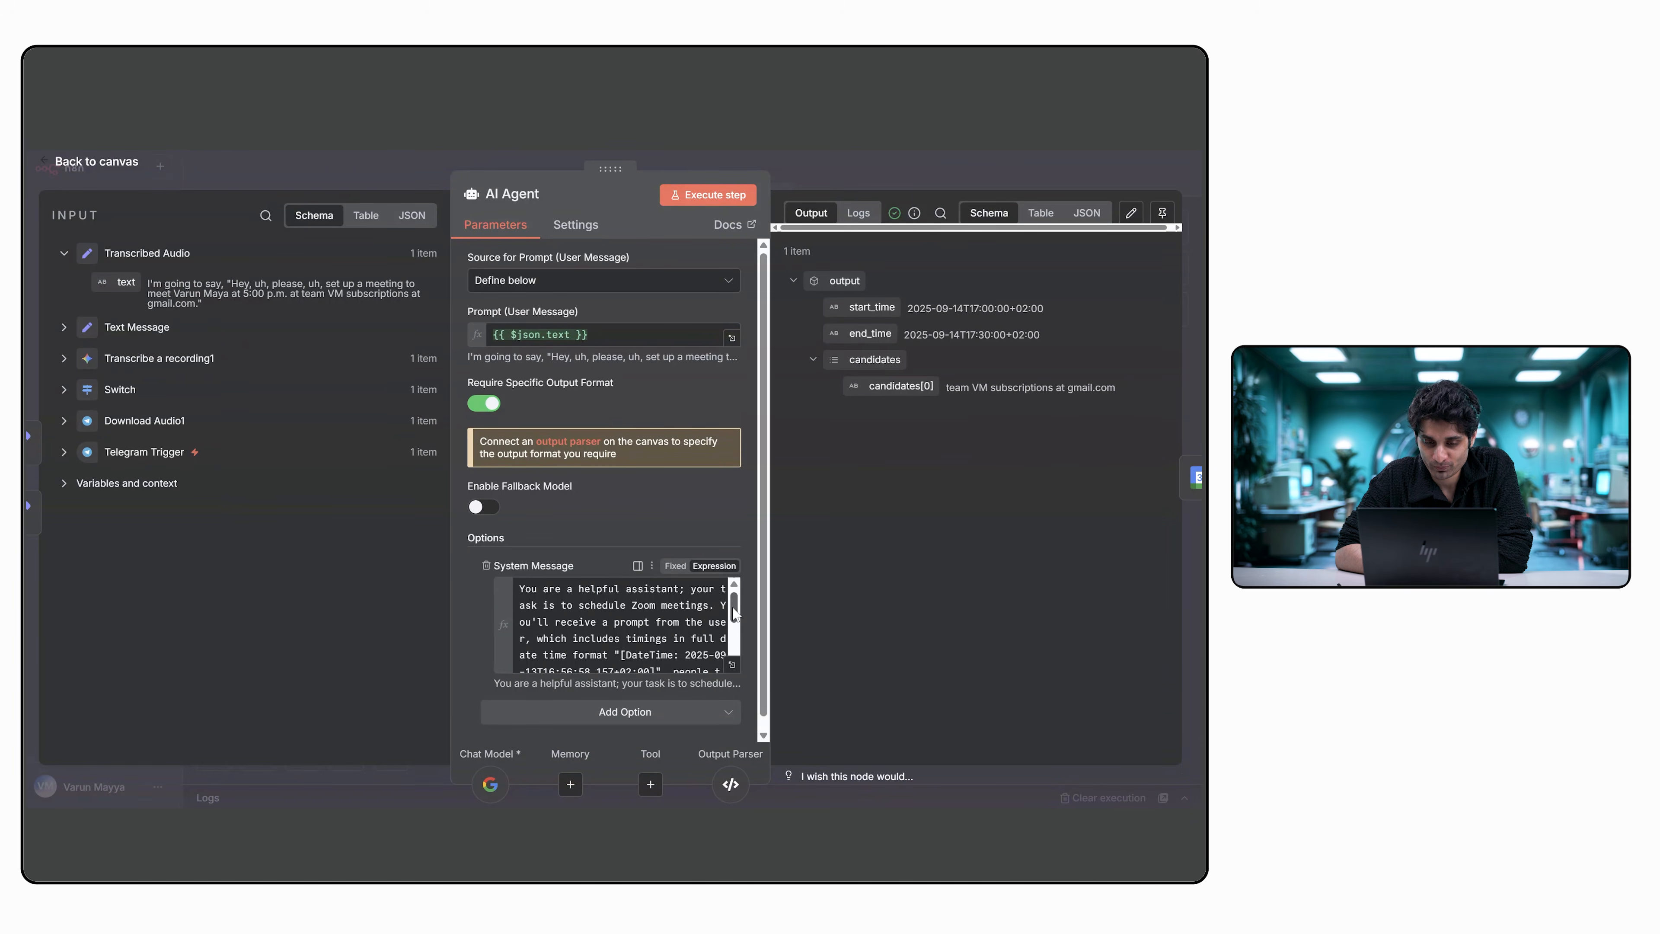
Read through the AI Agent's full System Message, including its date-time format and output instructions.
double_click(522, 589)
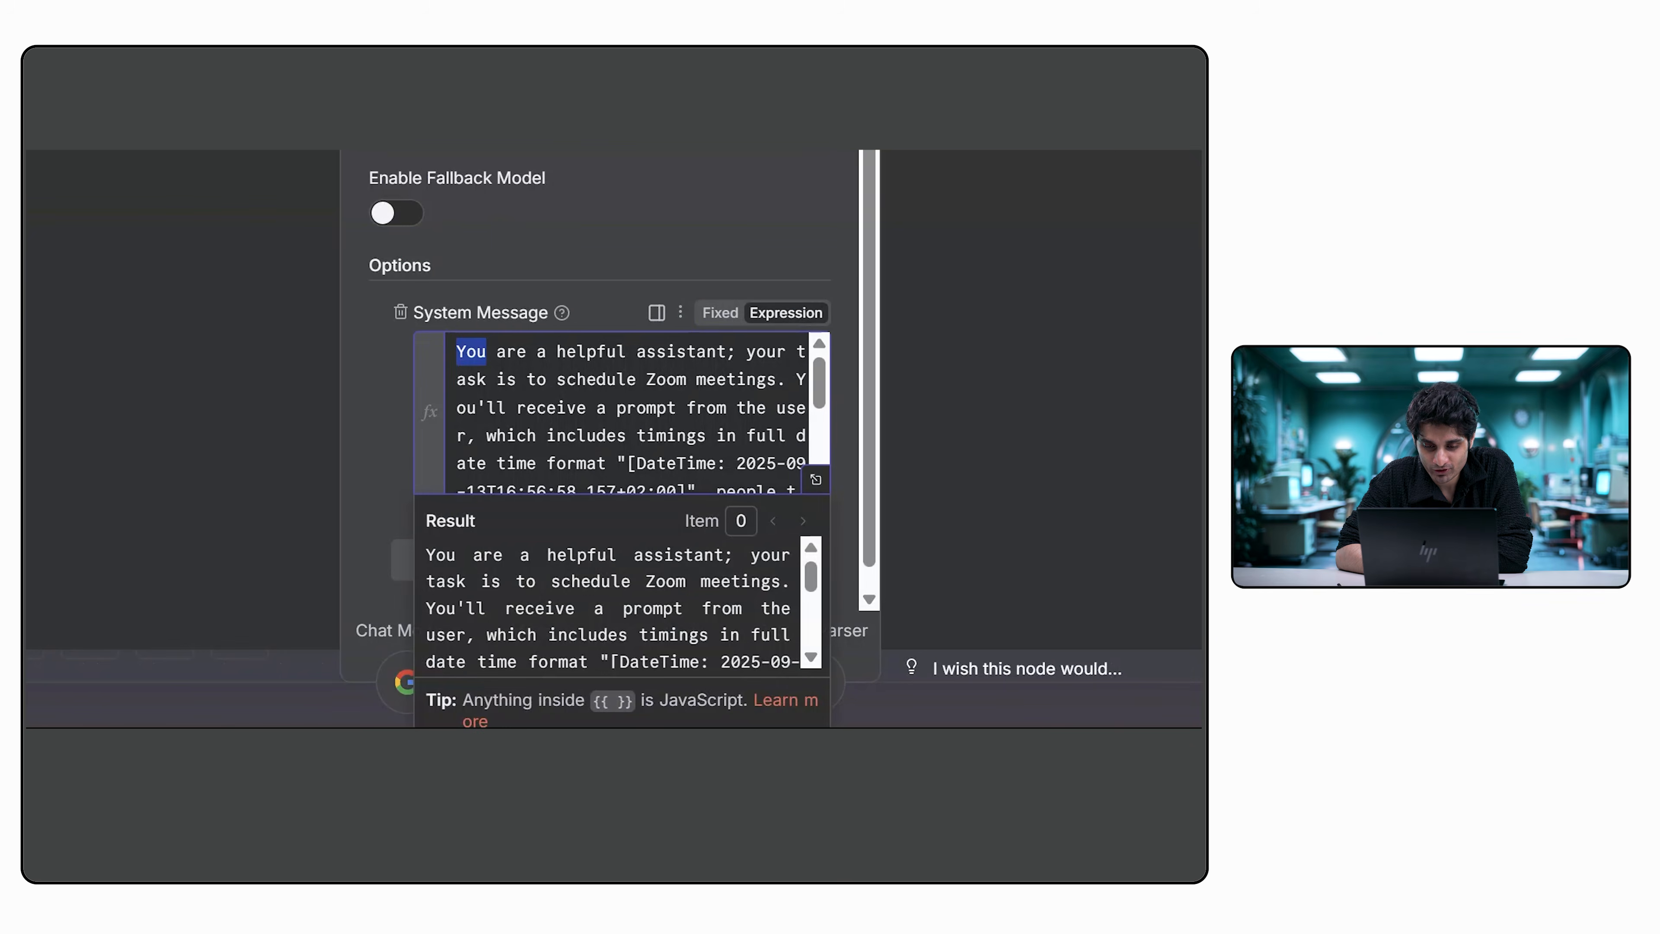
scroll(609, 603, "down", 1)
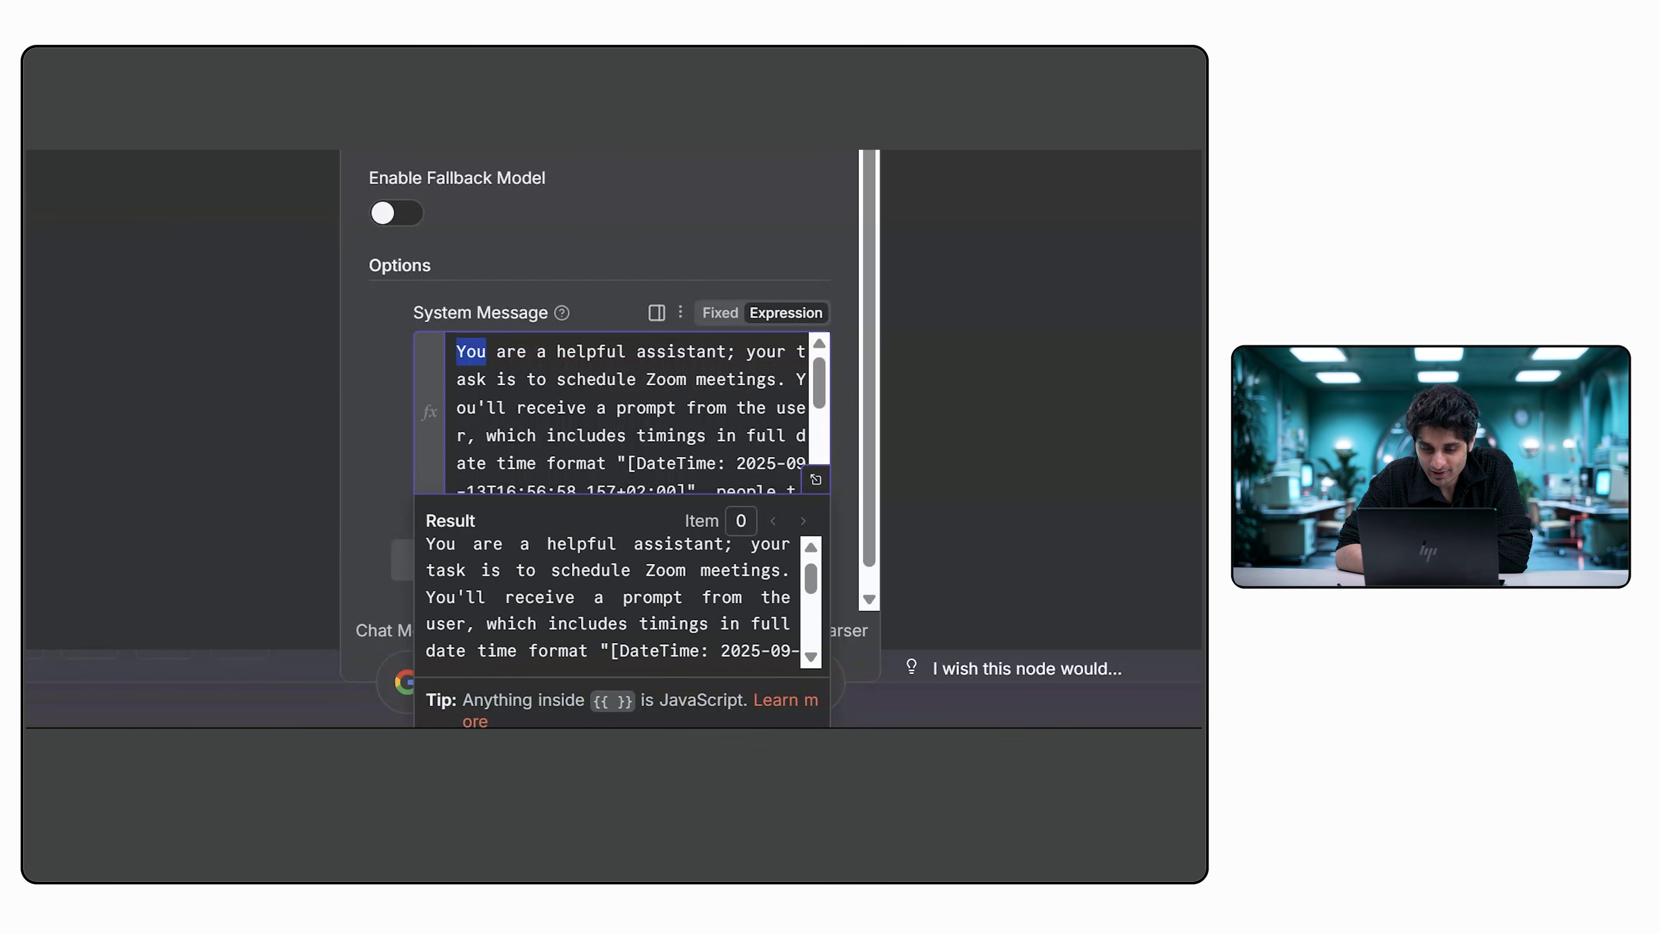
left_click(609, 603)
scroll(610, 603, "down", 3)
scroll(609, 603, "down", 3)
scroll(609, 603, "down", 2)
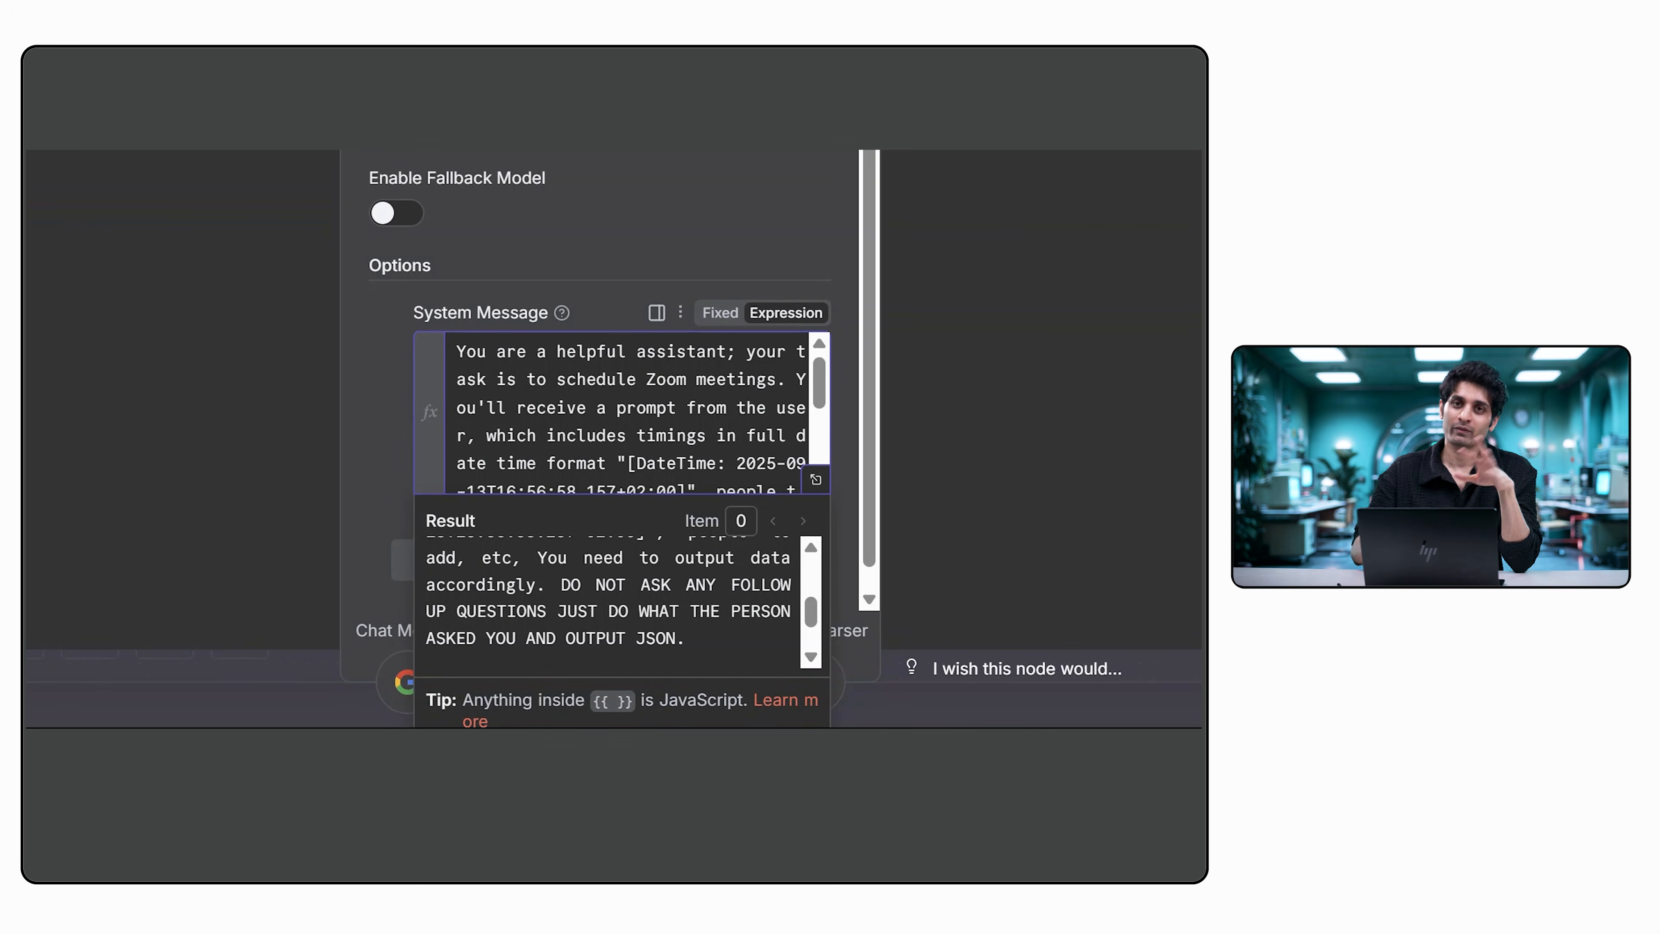
scroll(609, 602, "up", 3)
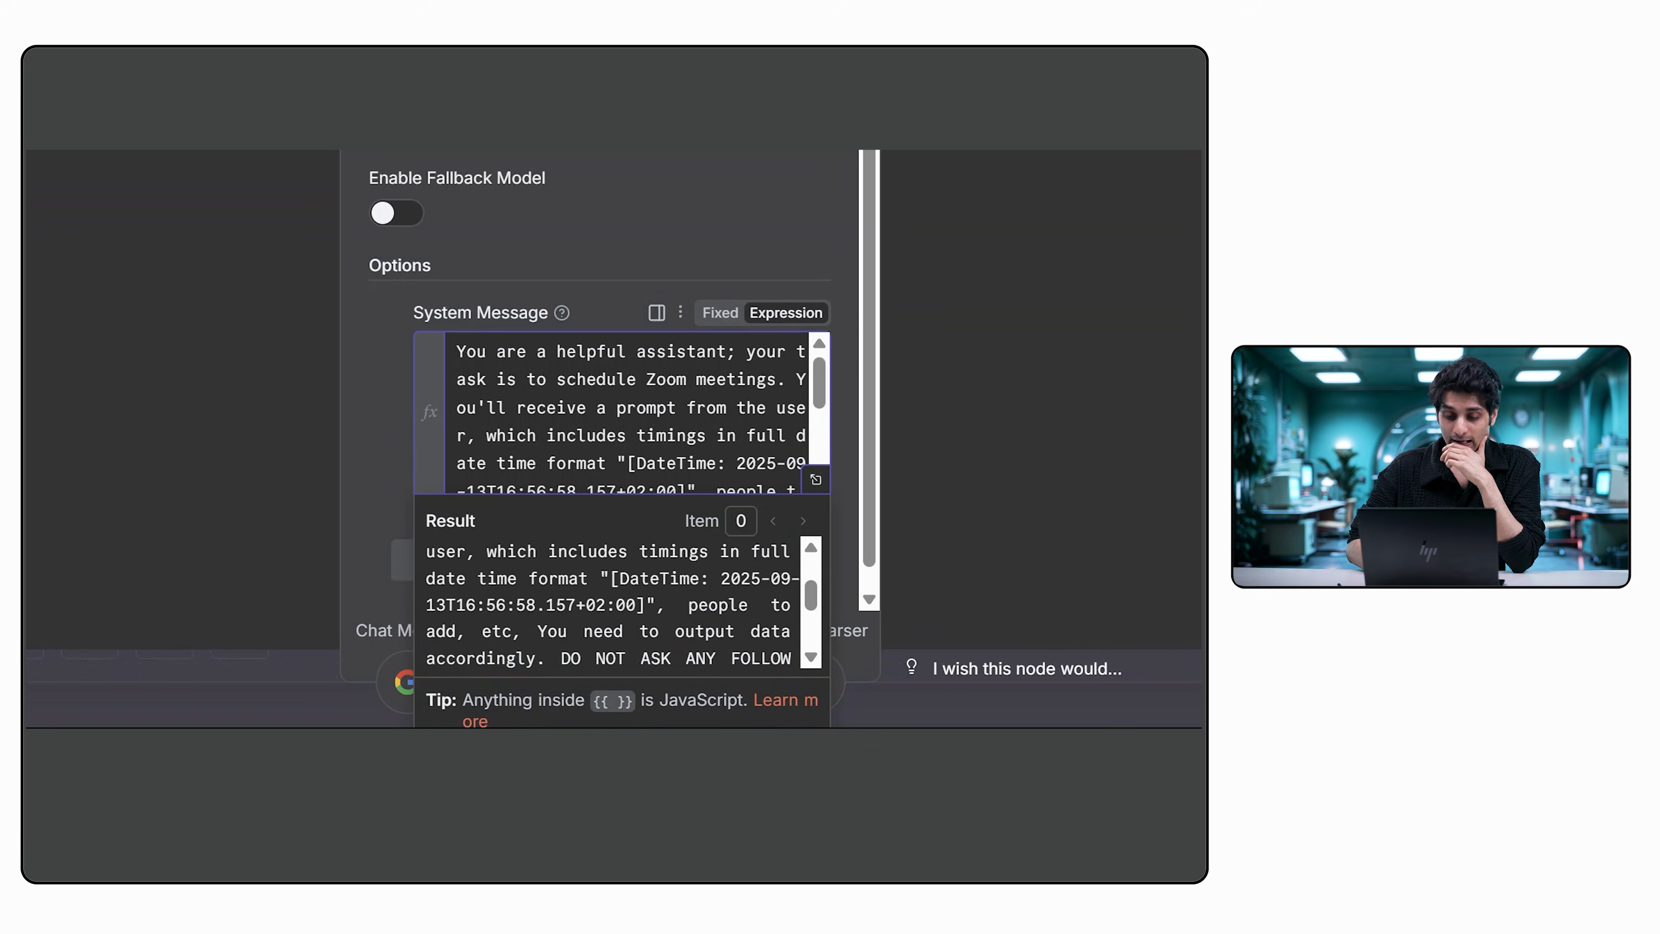
Replace "Zoom" with "Google Meet" in the AI Agent's System Message and review the rest of the prompt.
double_click(681, 352)
left_click(666, 380)
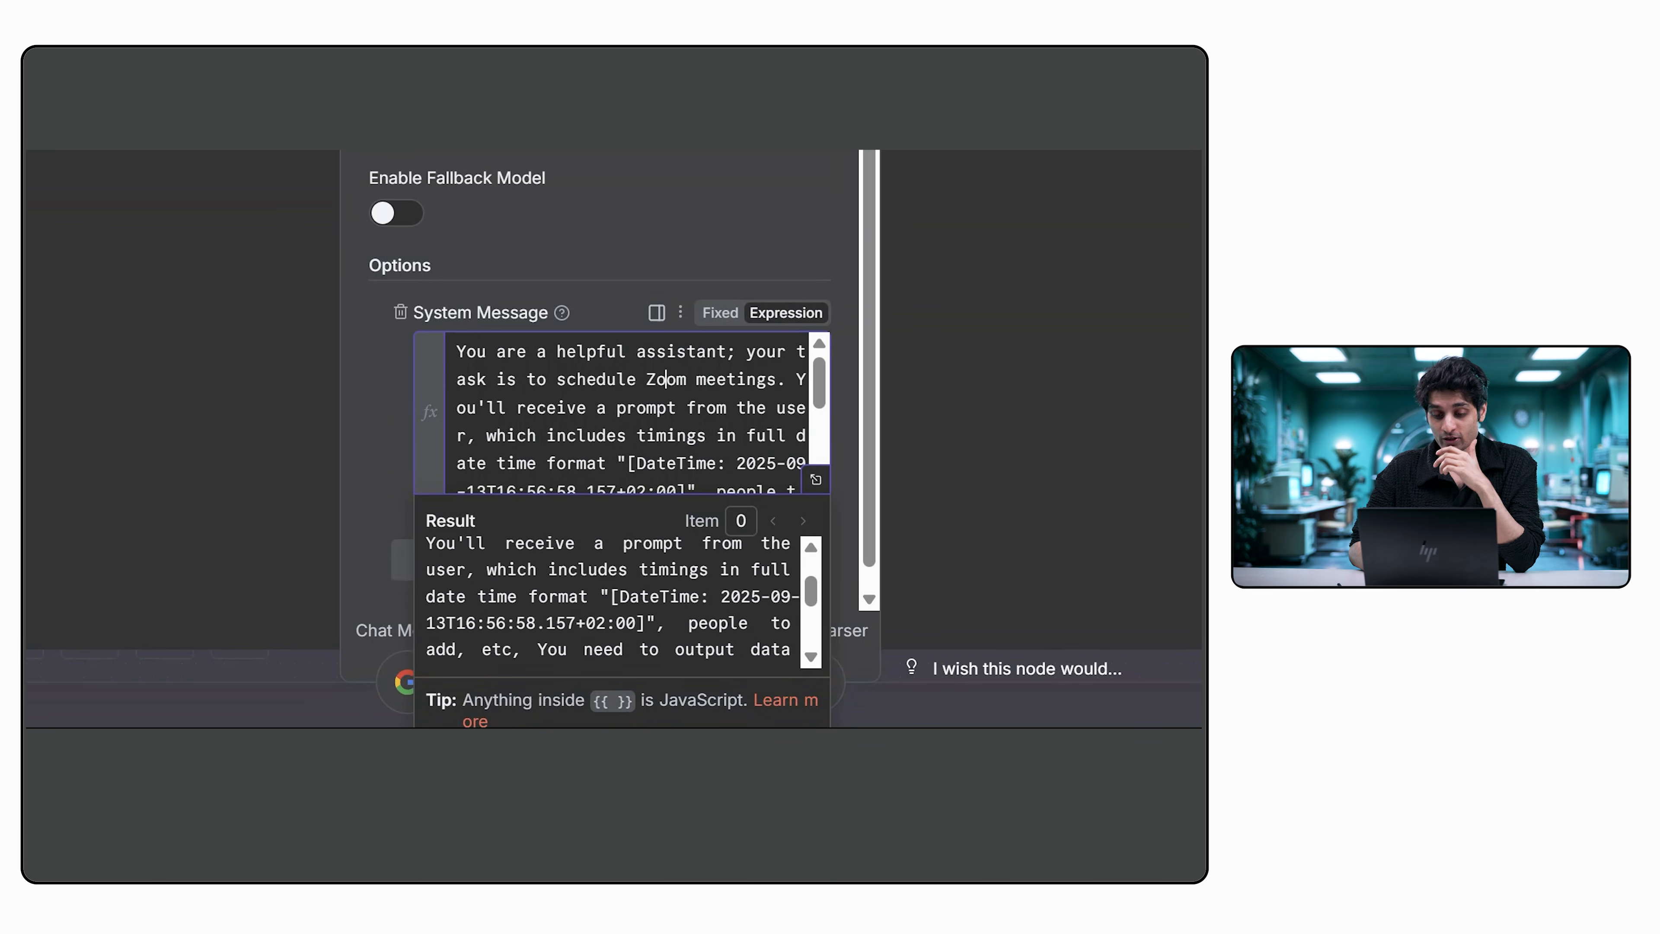
double_click(666, 379)
type("Meet")
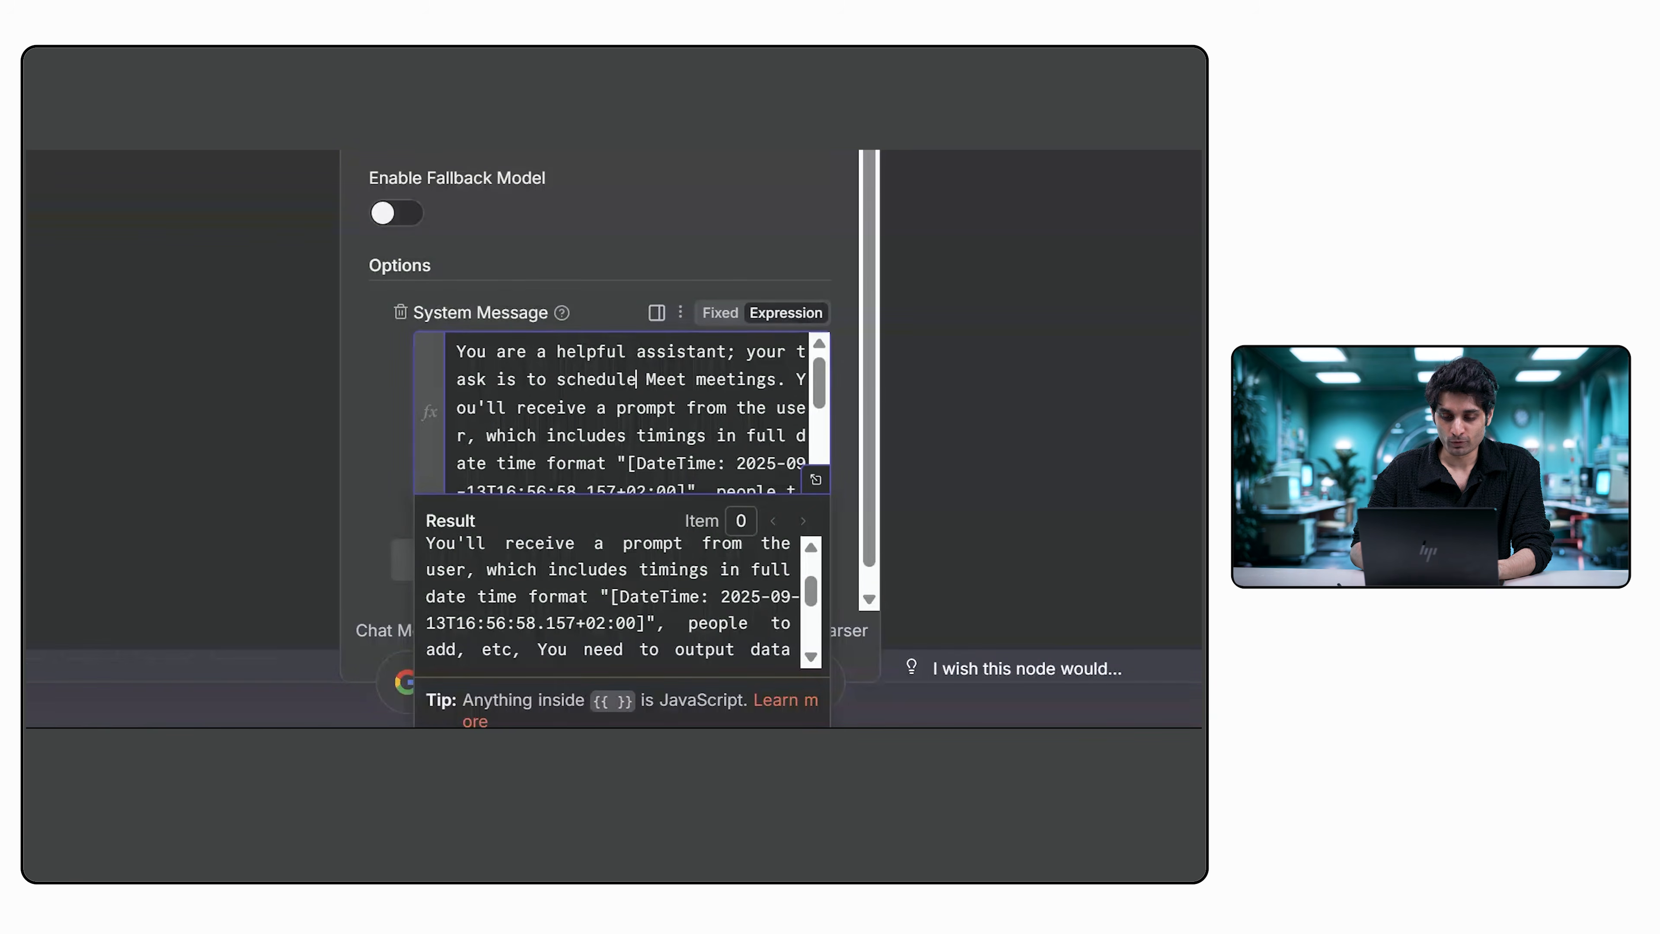
type(" Google")
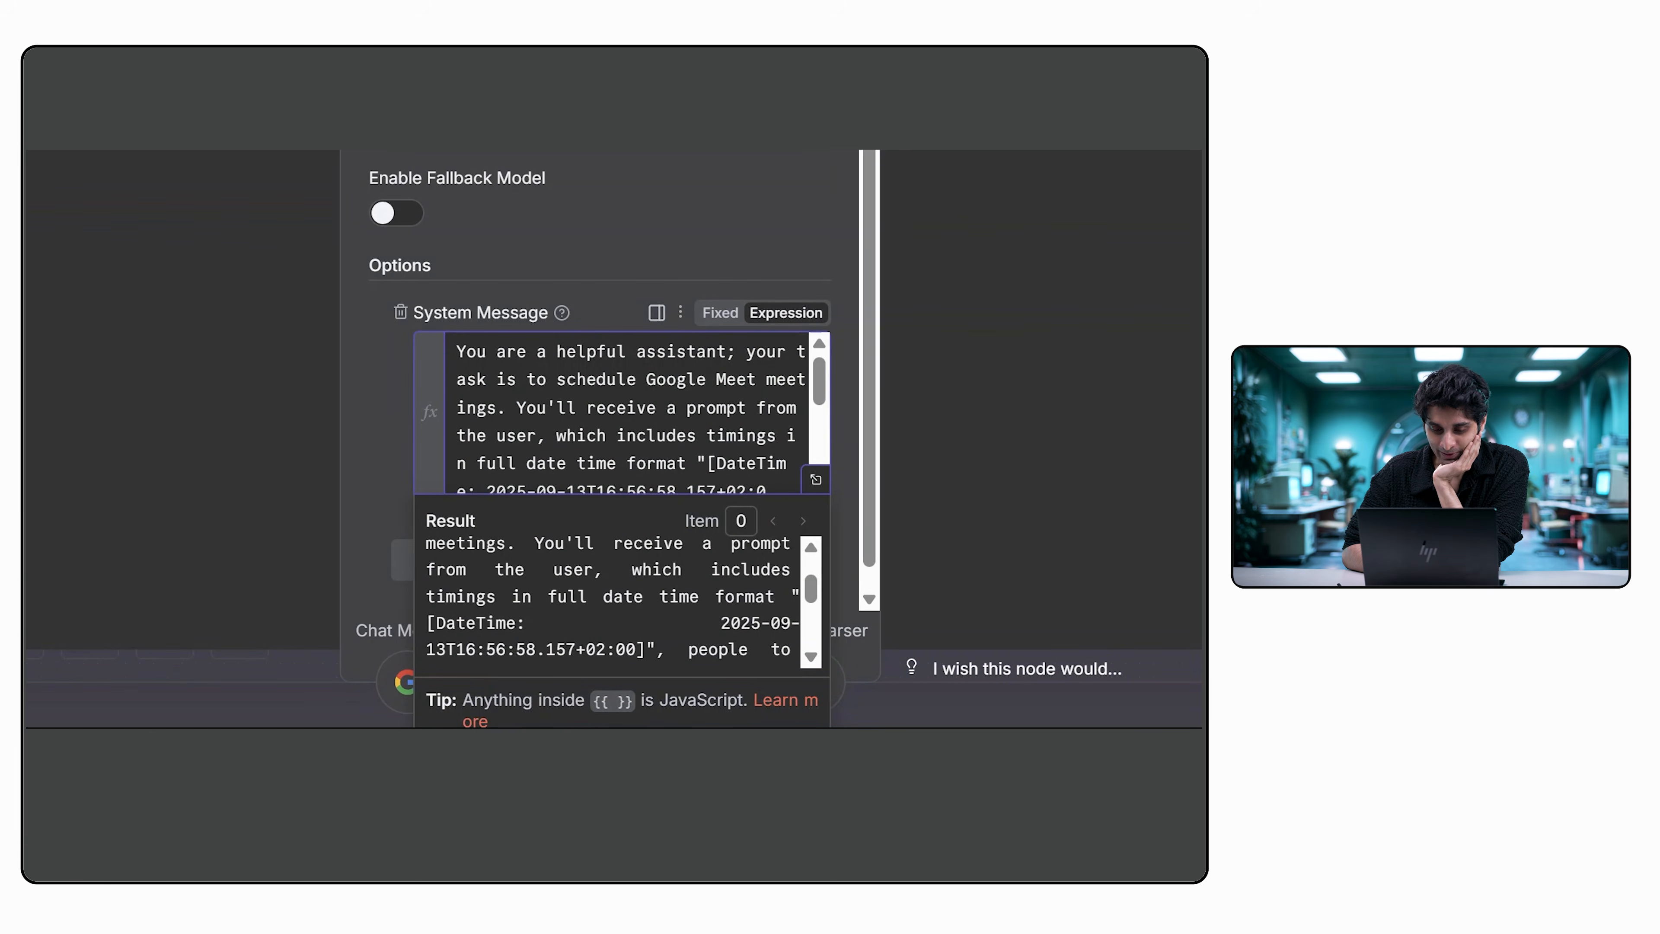
scroll(627, 412, "down", 3)
scroll(627, 412, "up", 1)
scroll(627, 412, "up", 2)
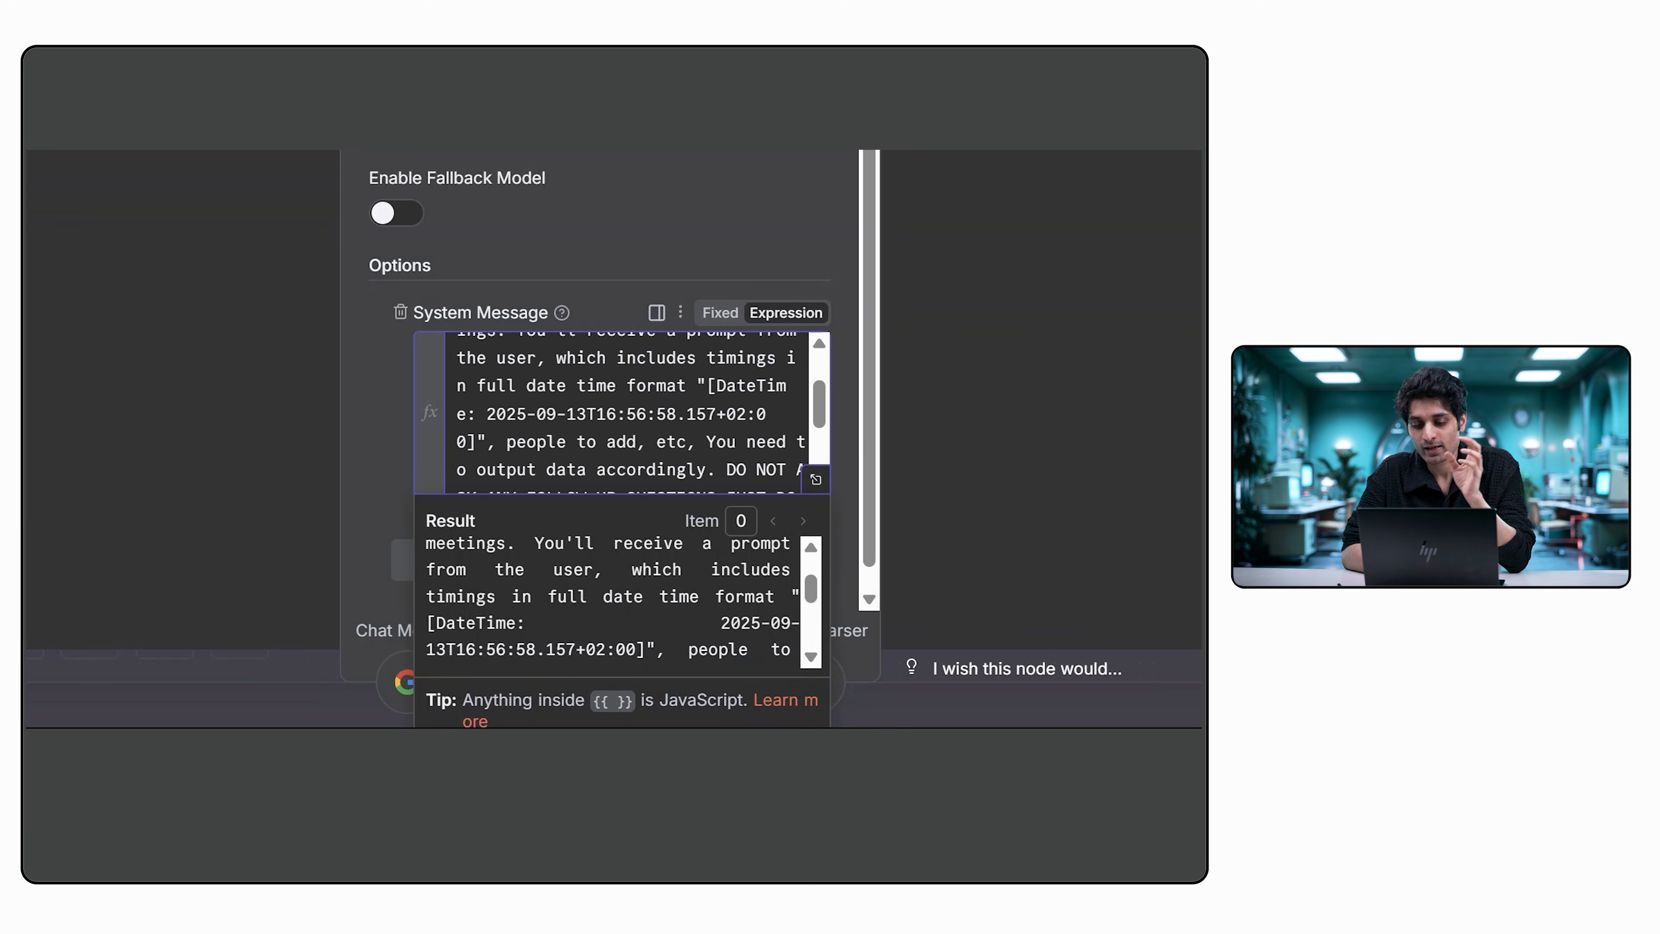
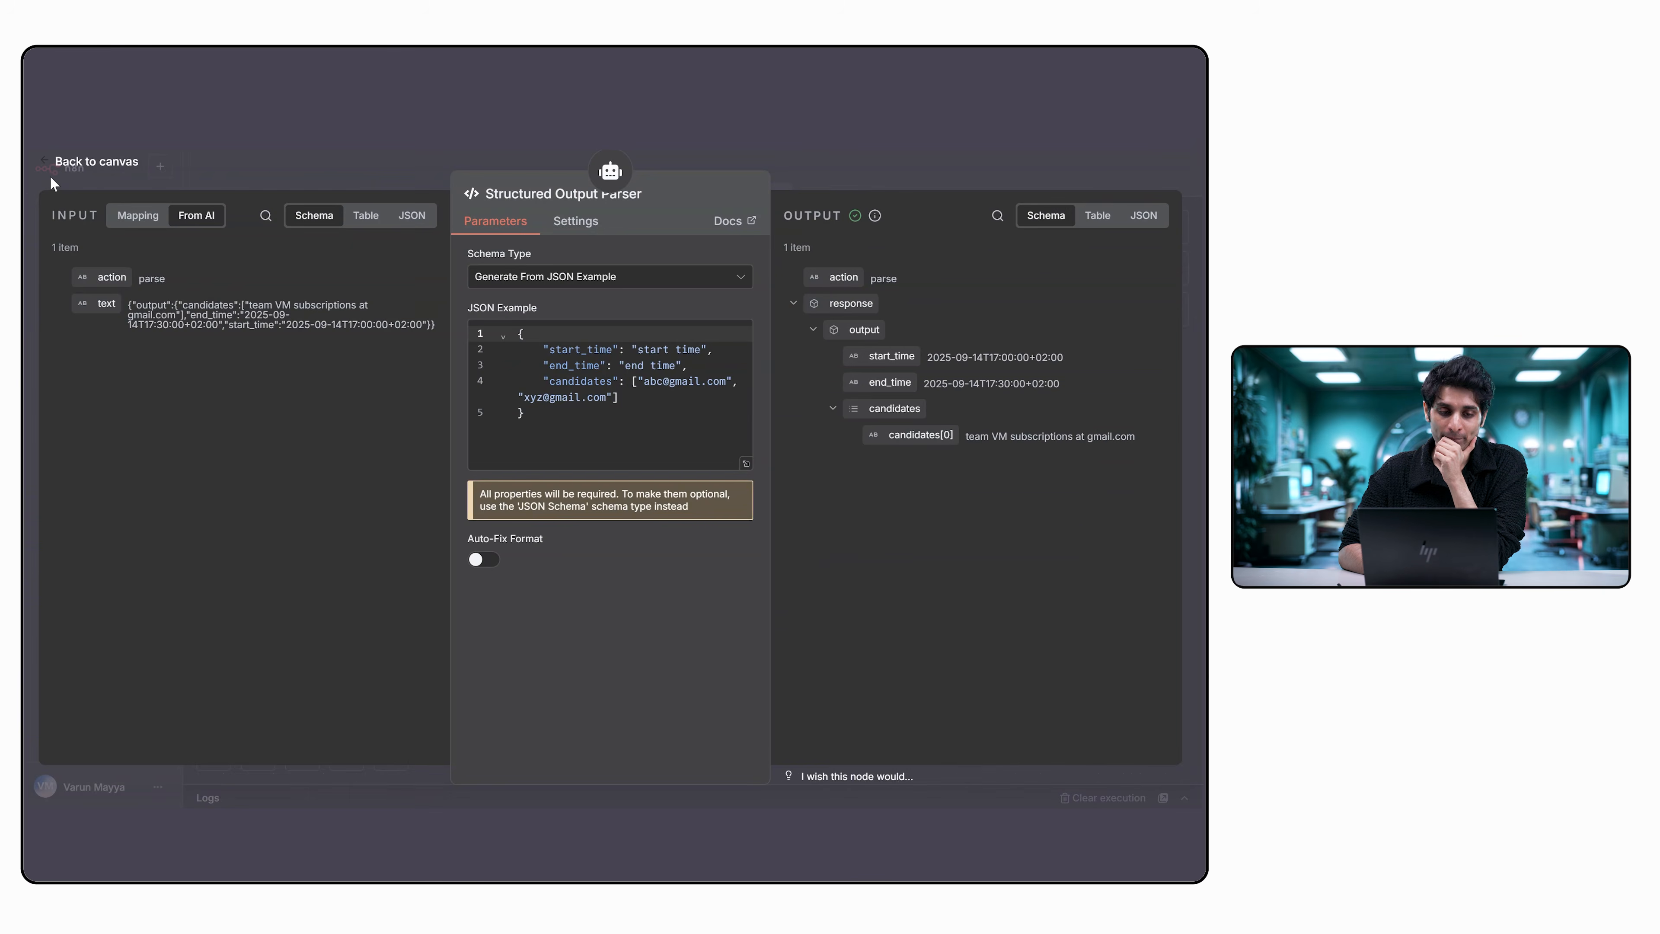
Leave the Structured Output Parser, open the Create an event node, and check its Google Calendar credential and Resource options.
left_click(52, 180)
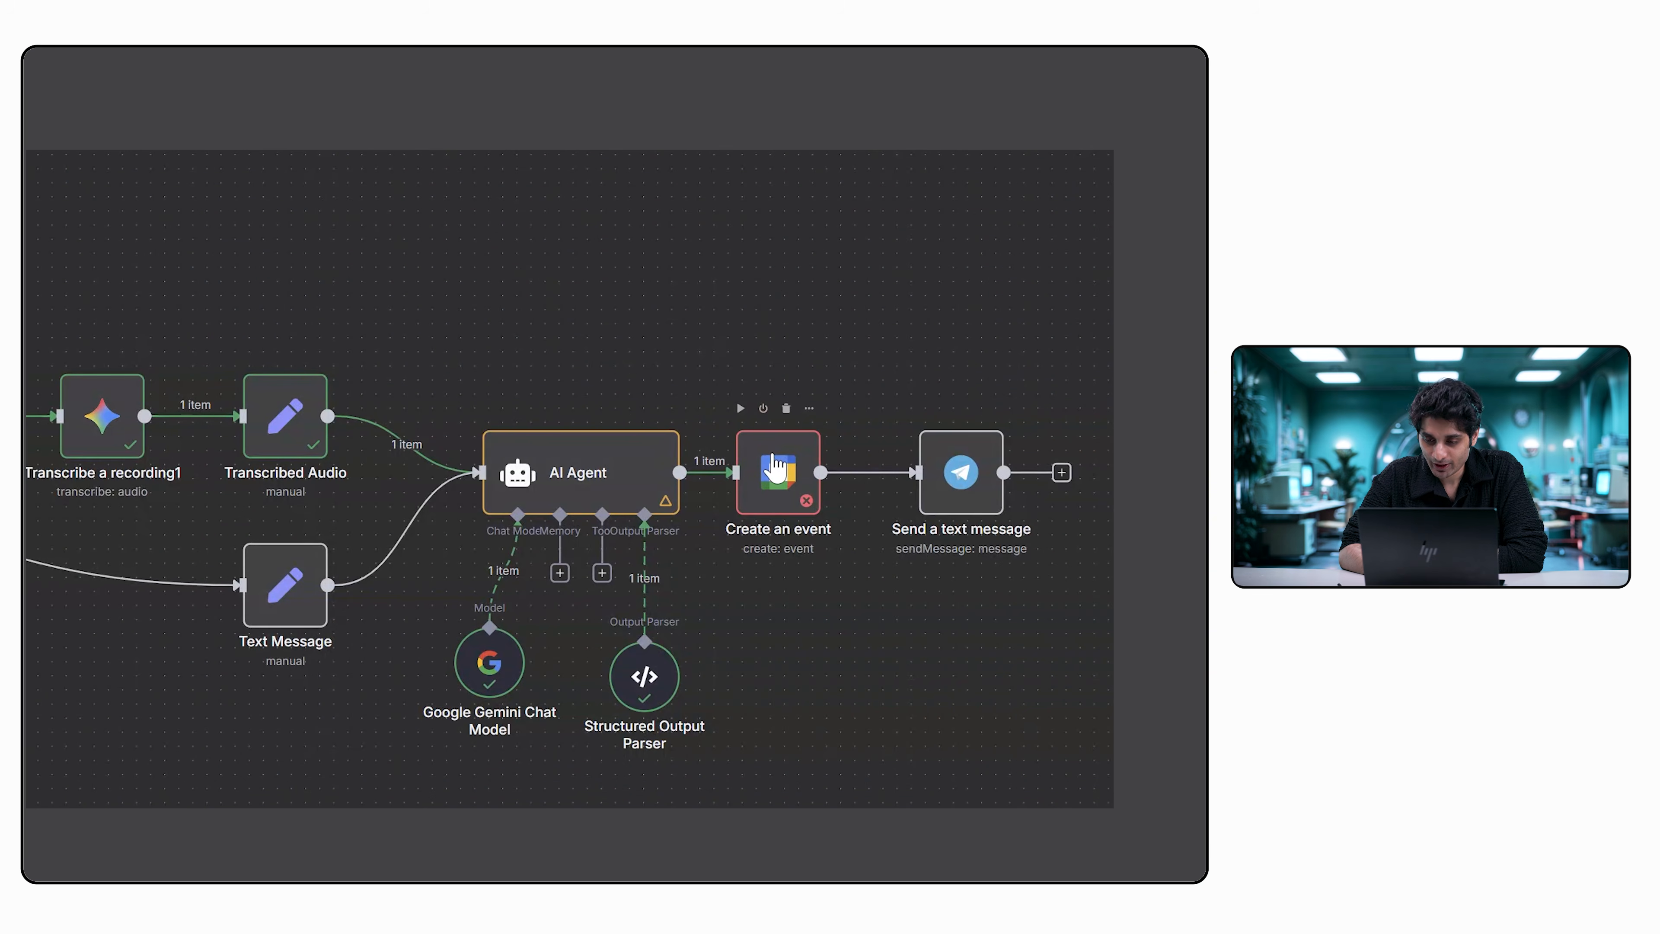
double_click(776, 467)
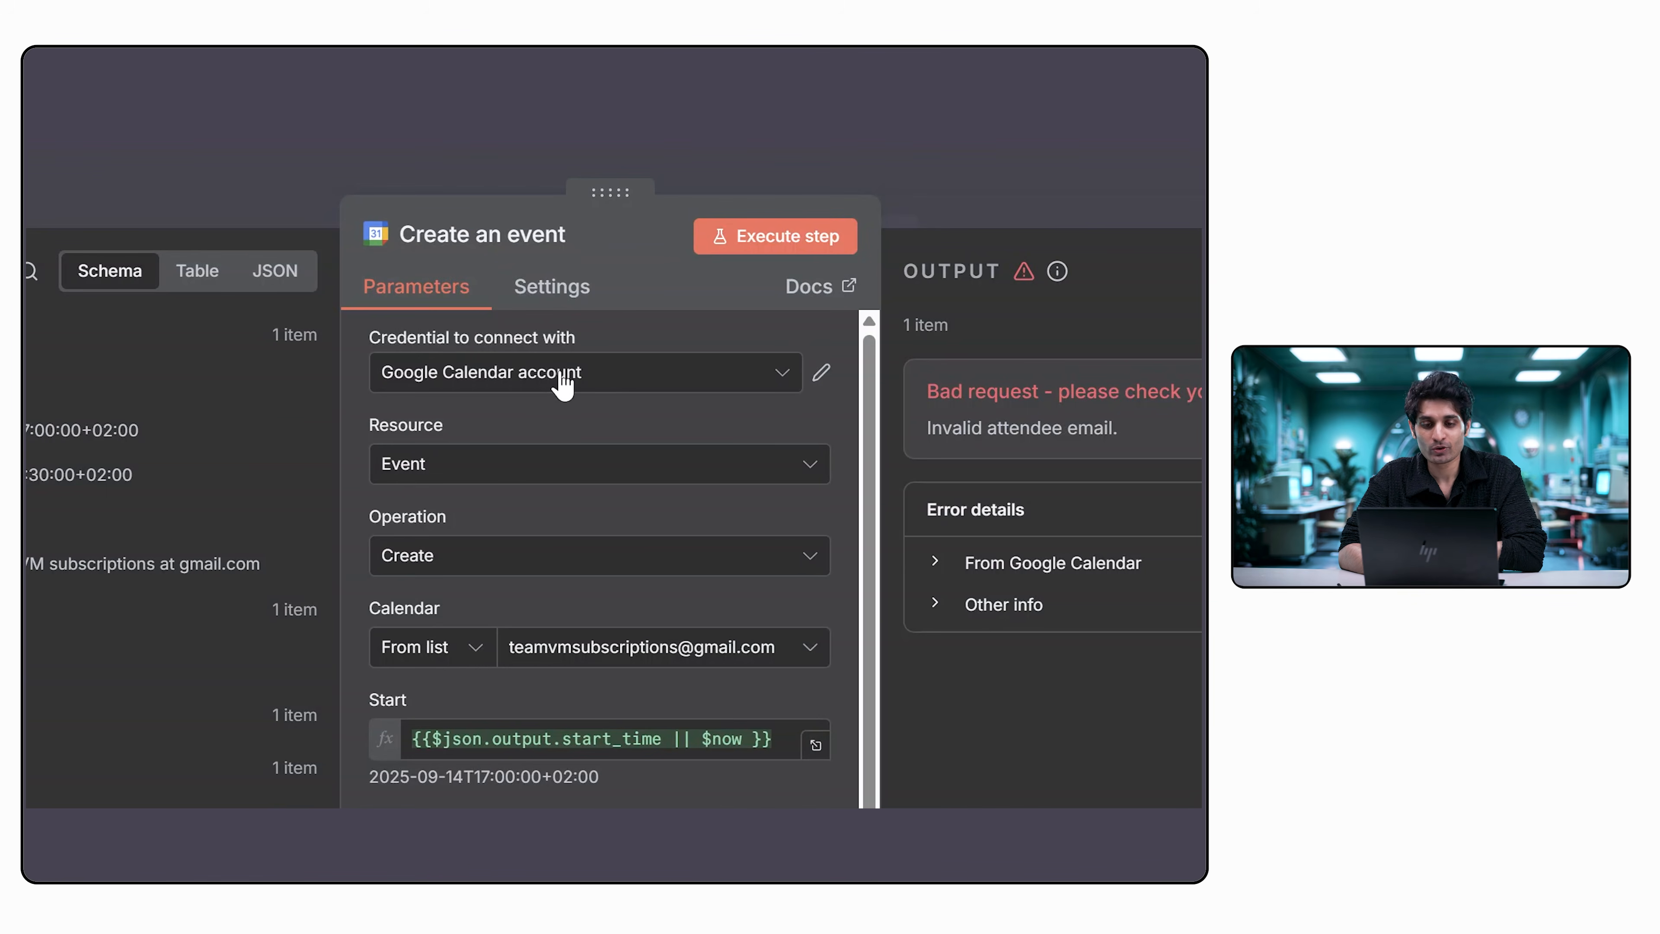
left_click(561, 379)
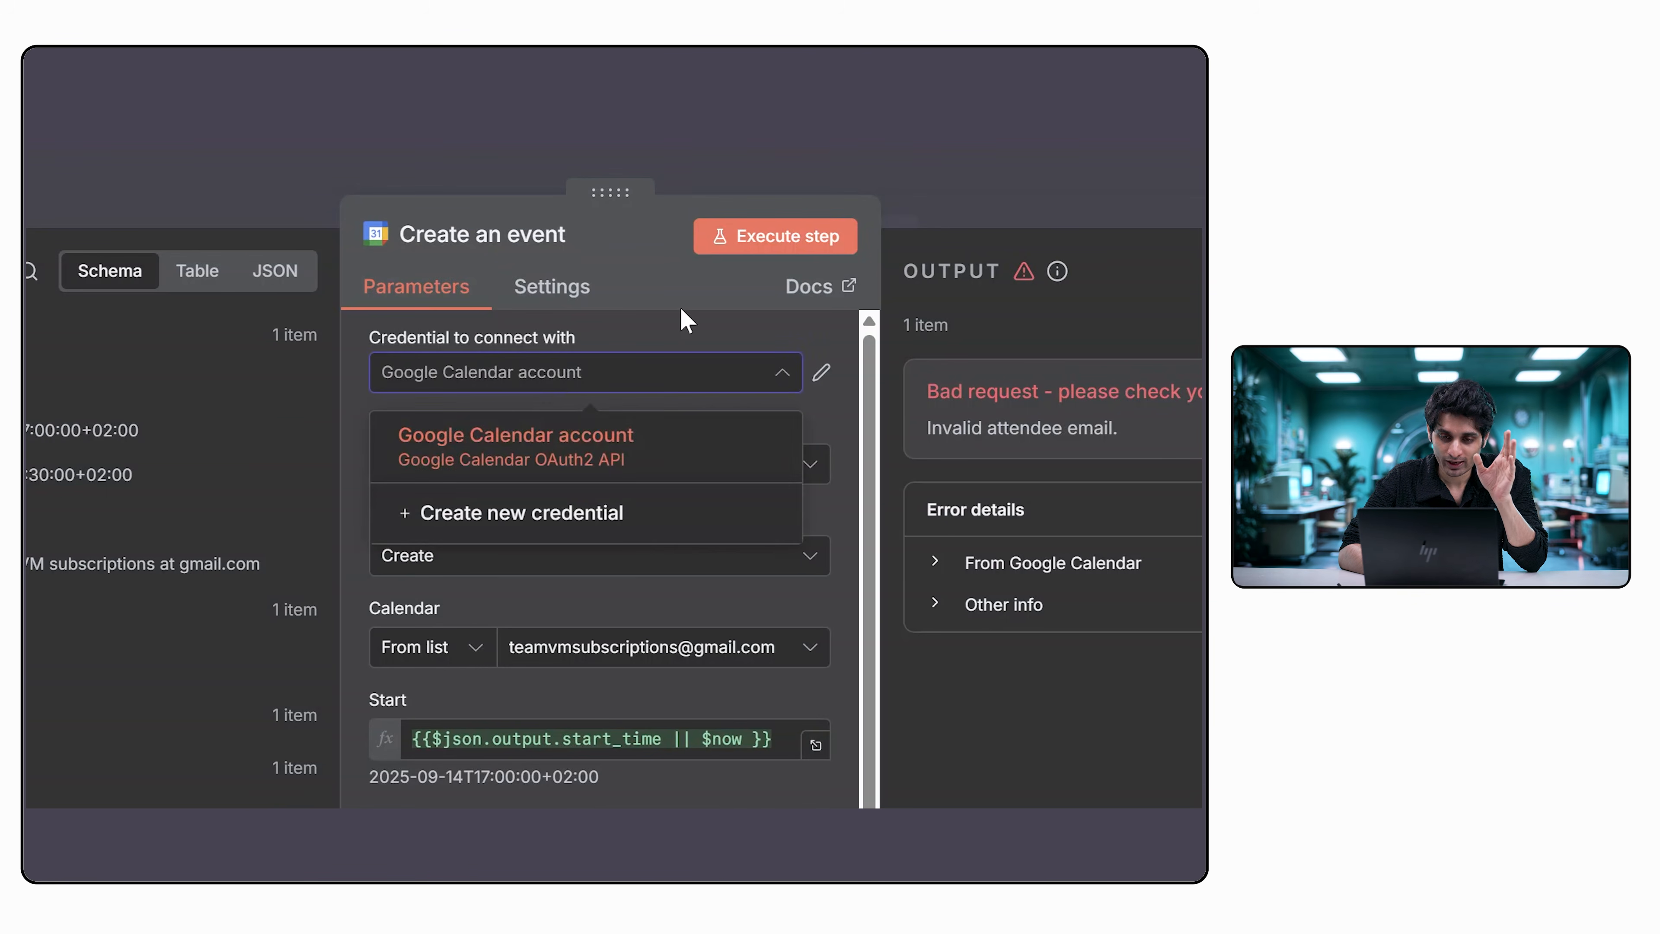
left_click(679, 306)
left_click(657, 461)
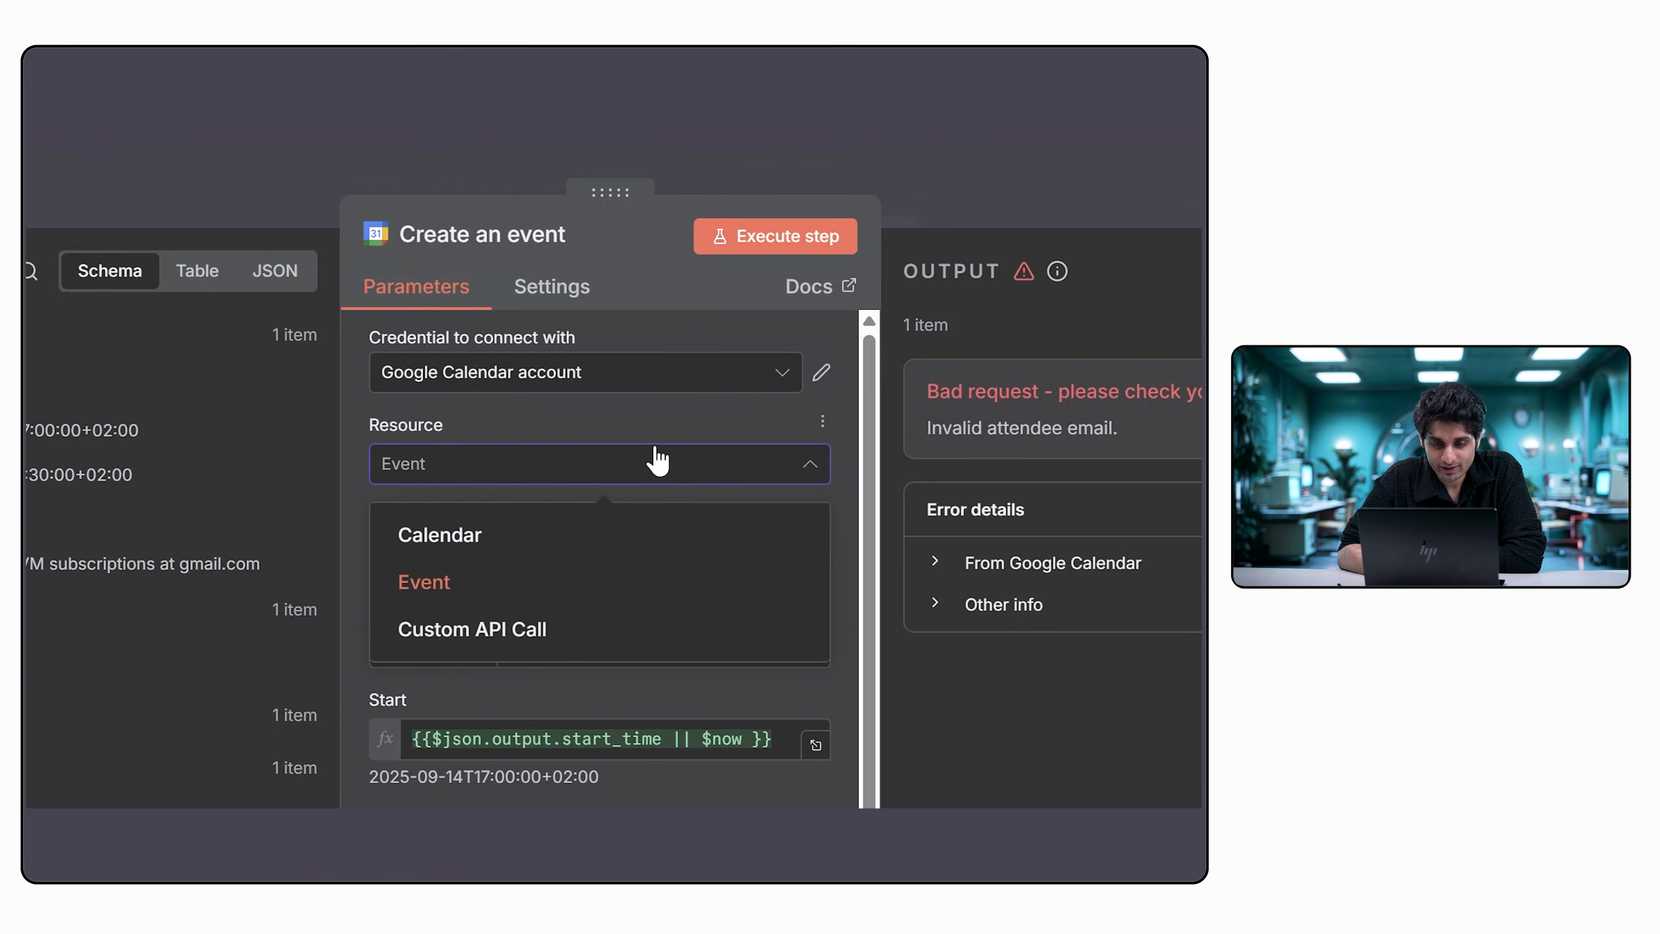
left_click(656, 469)
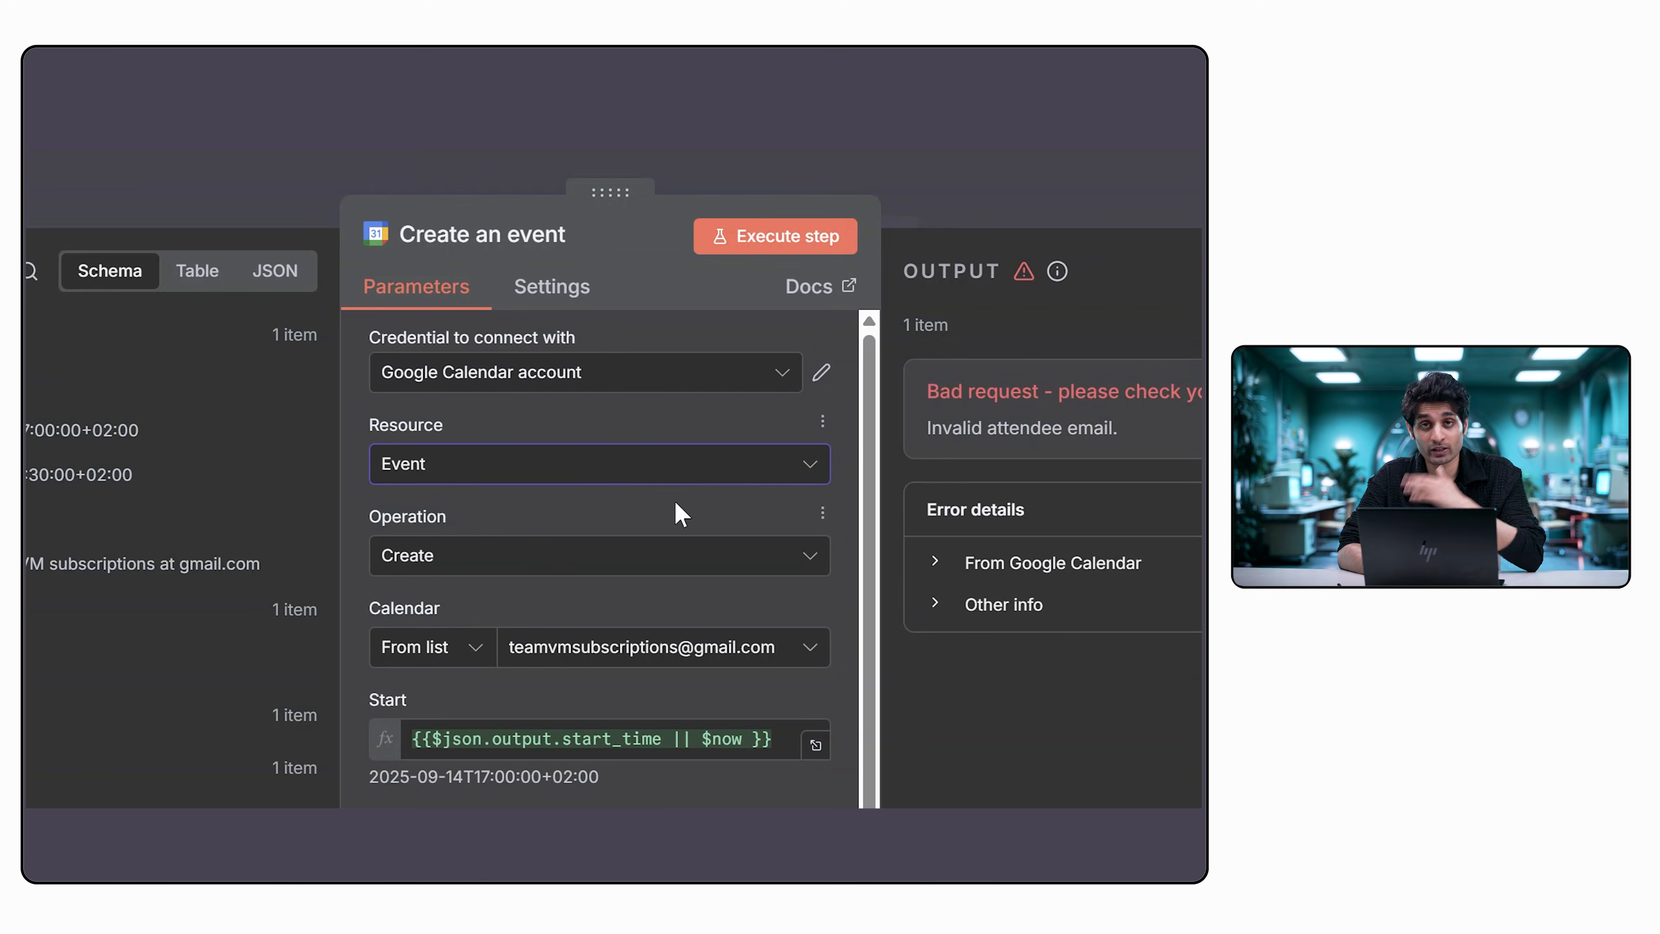
Review the Create an event node's calendar, start and end expressions, attendees, and conference data against the AI Agent's output.
scroll(678, 515, "down", 2)
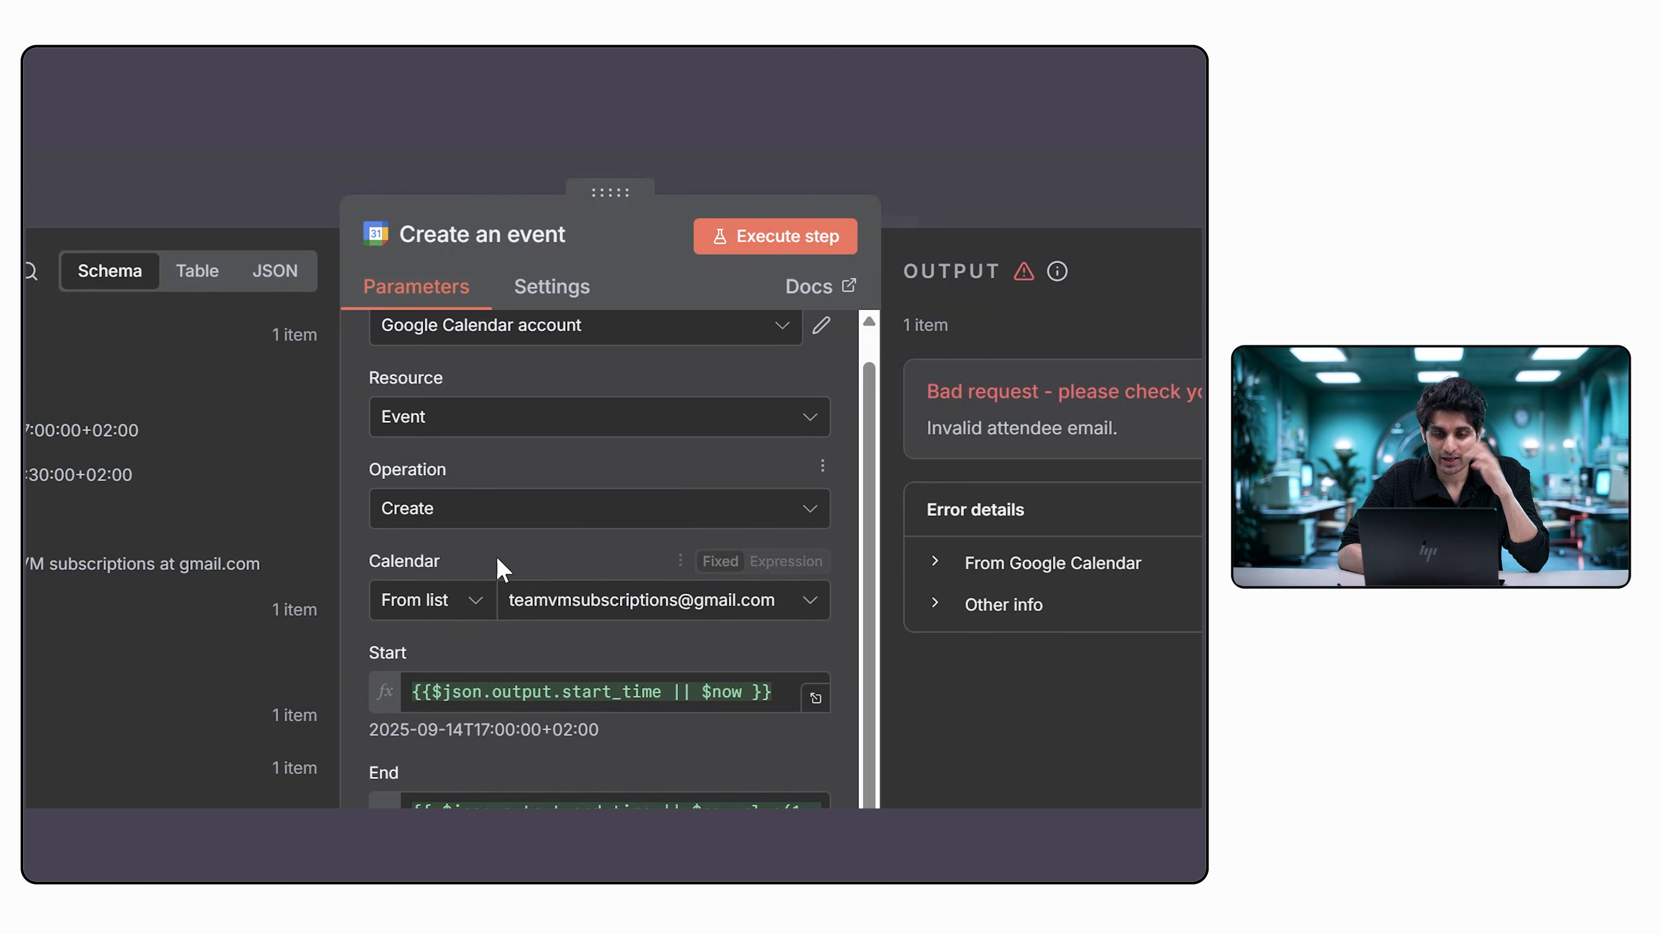
scroll(596, 550, "down", 1)
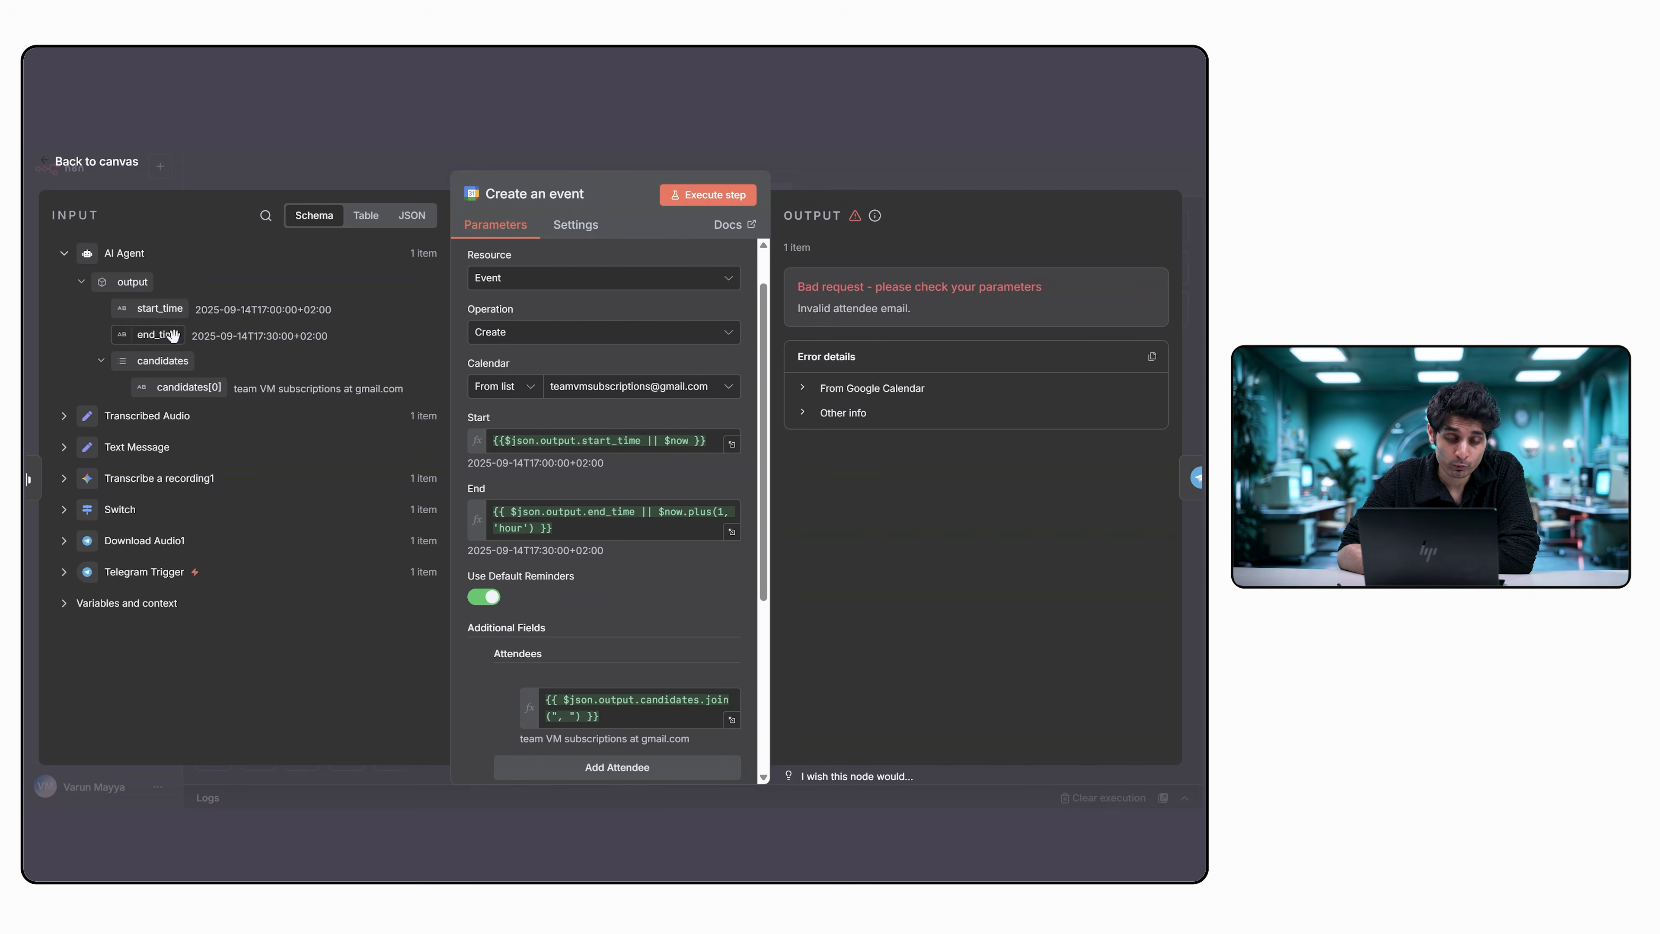
scroll(521, 499, "down", 3)
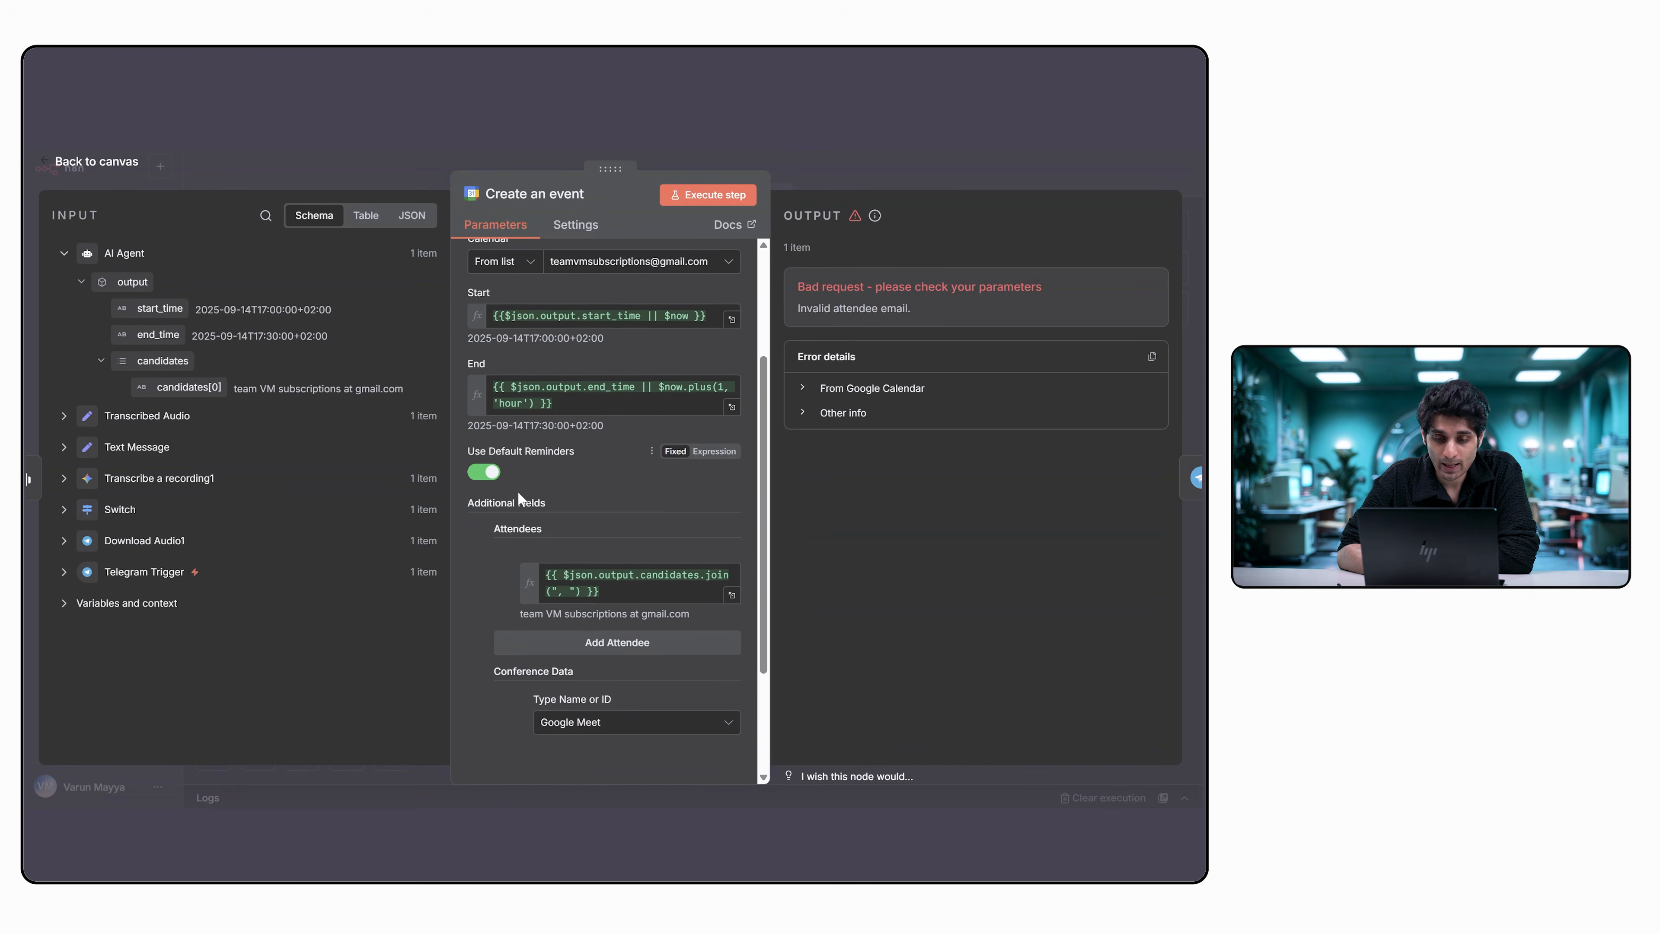
scroll(521, 498, "down", 2)
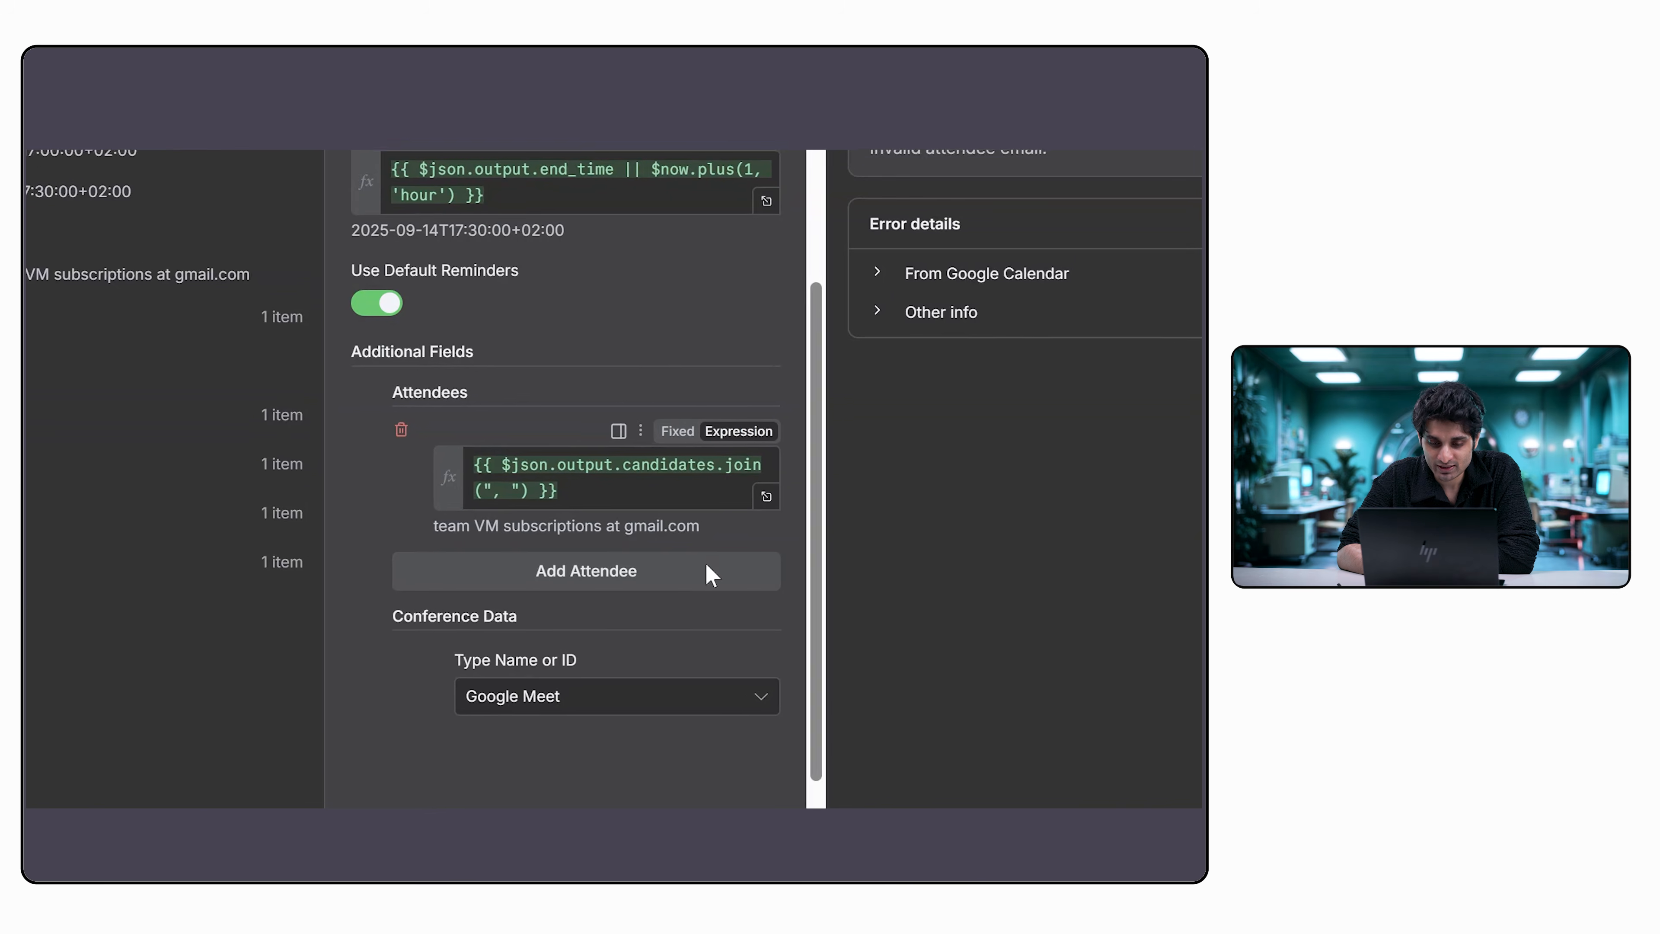
scroll(604, 451, "up", 5)
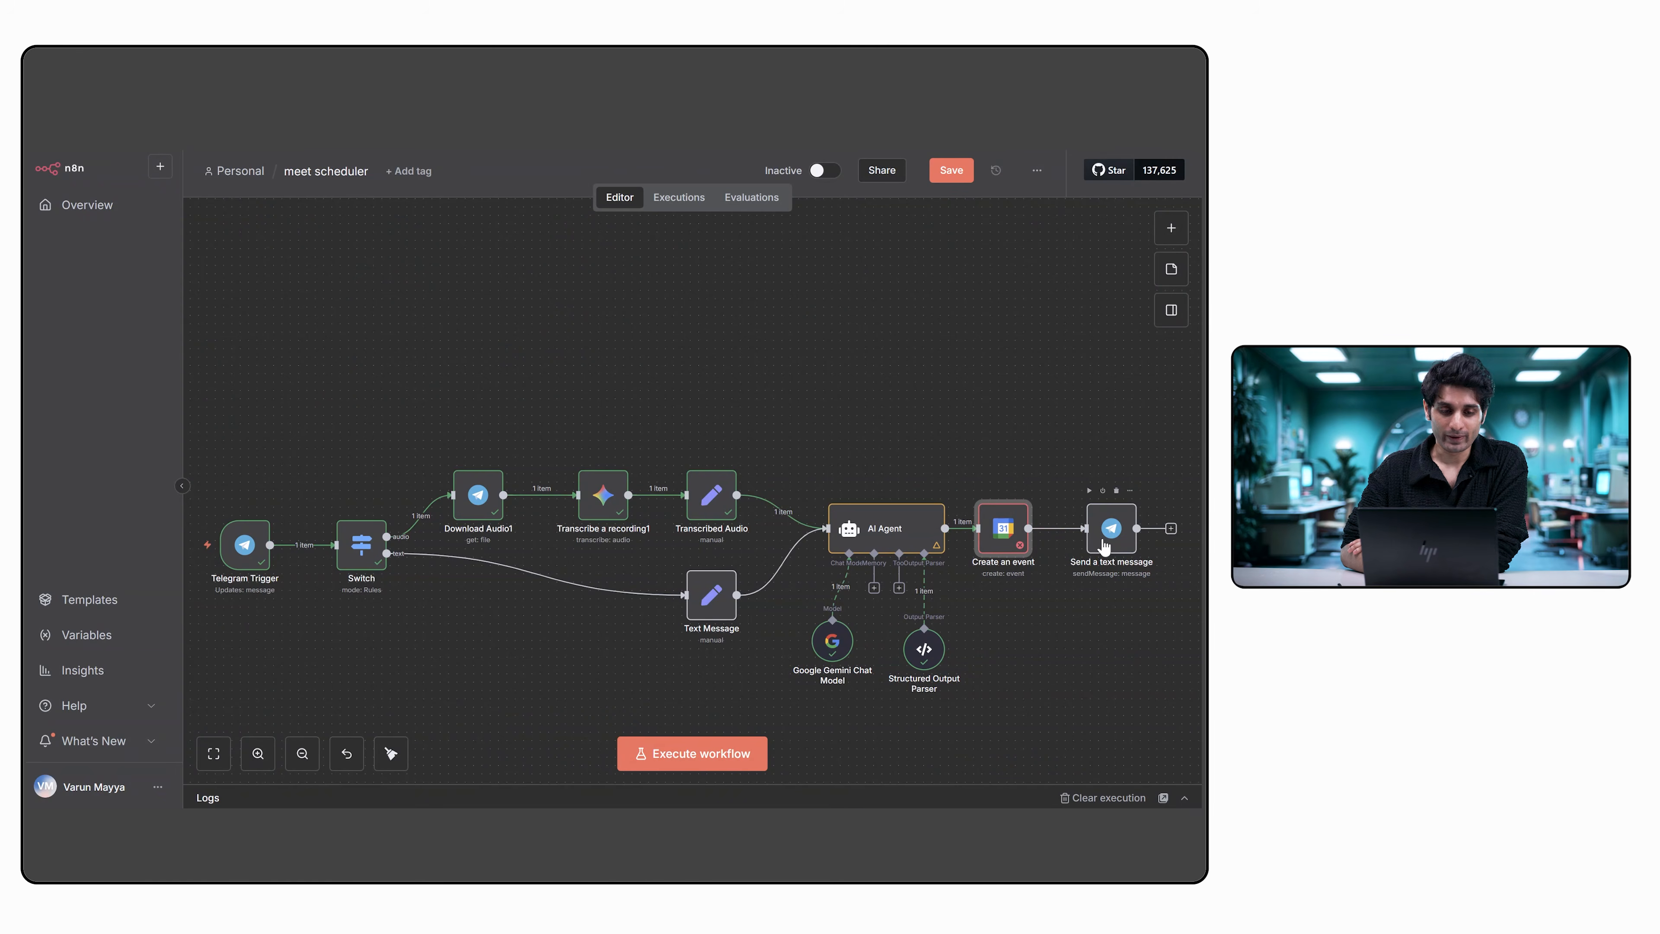
Open the Send a text message node, review its credential, resource, Chat ID and text expressions, and return to the canvas.
left_click(1103, 546)
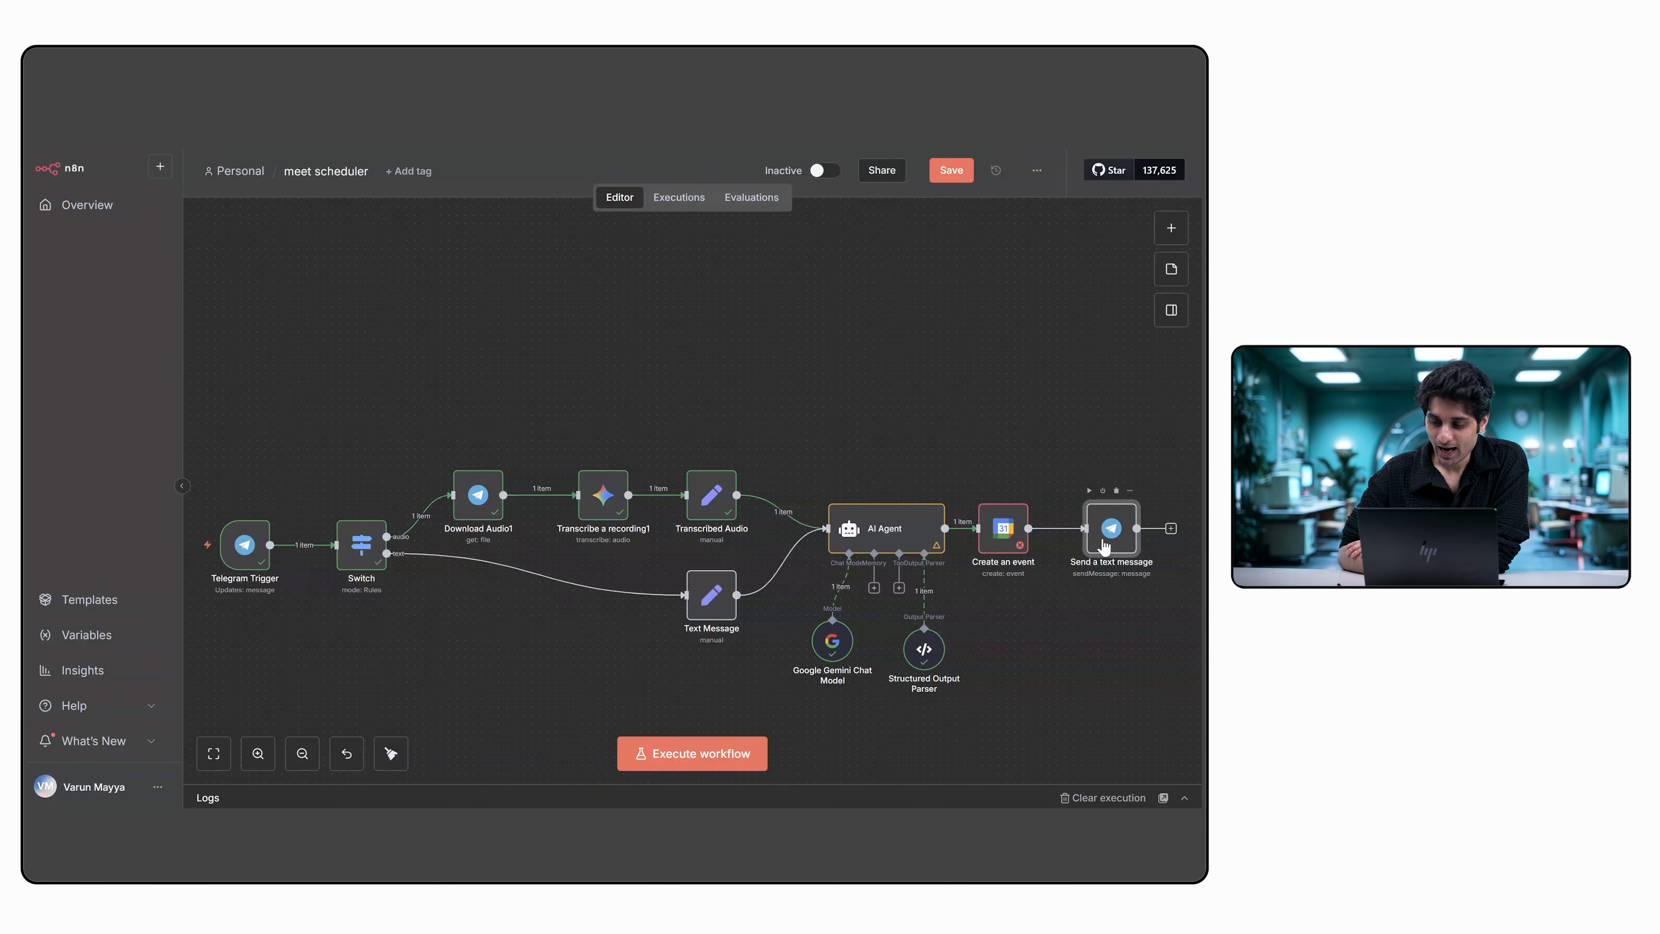
double_click(1103, 547)
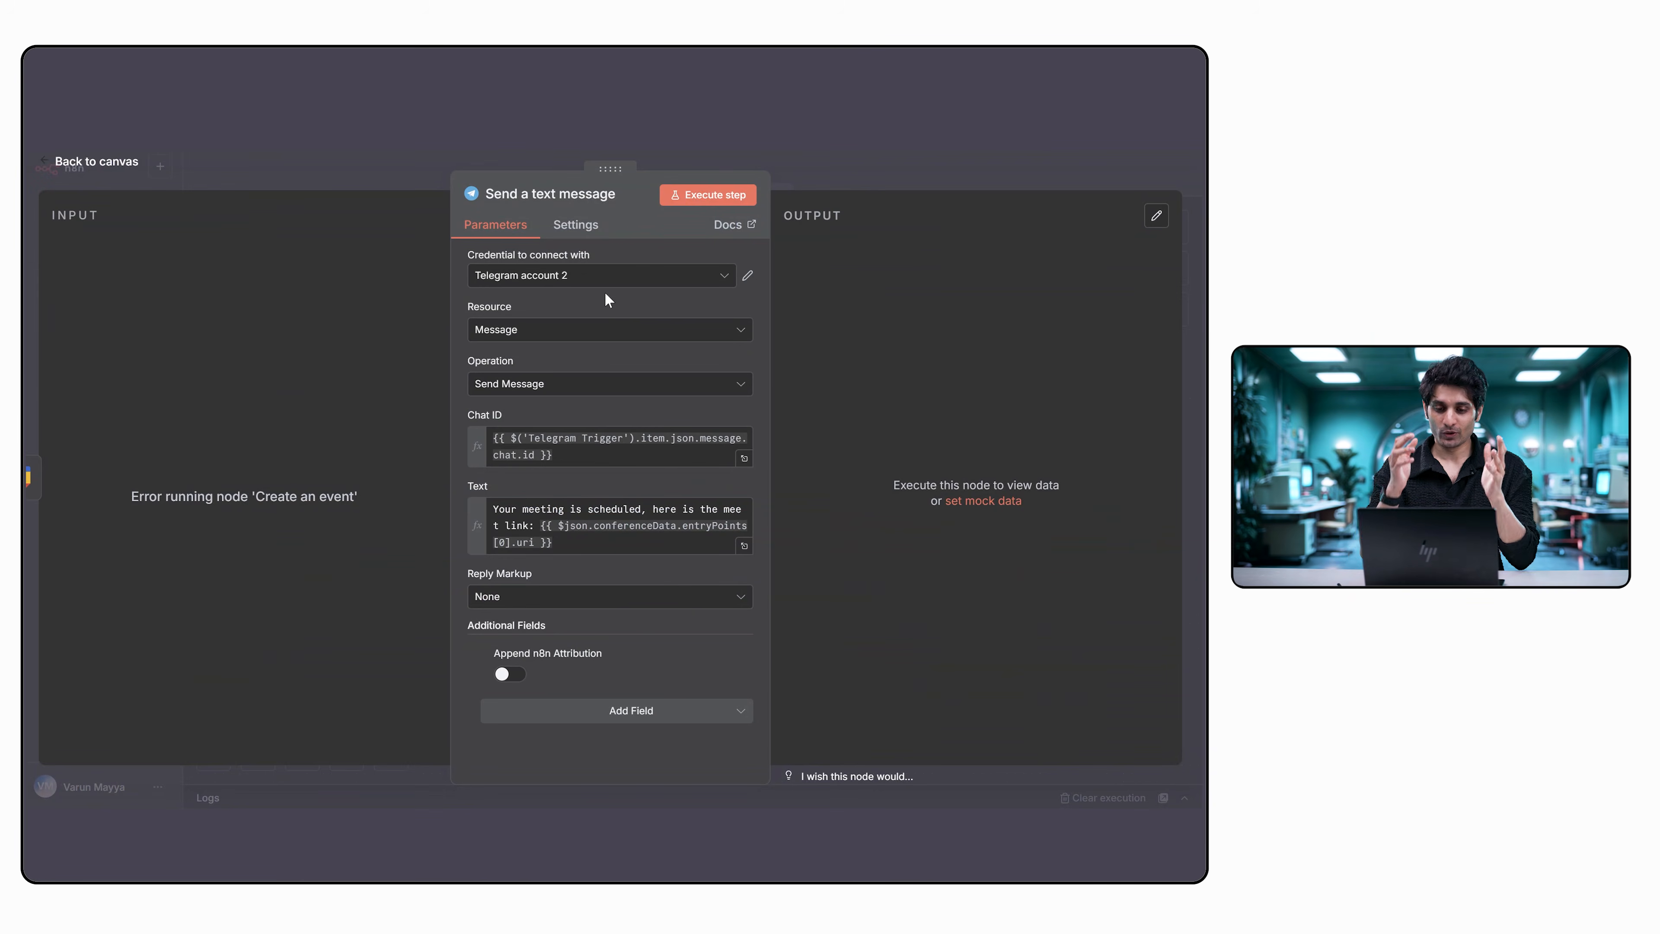
left_click(592, 335)
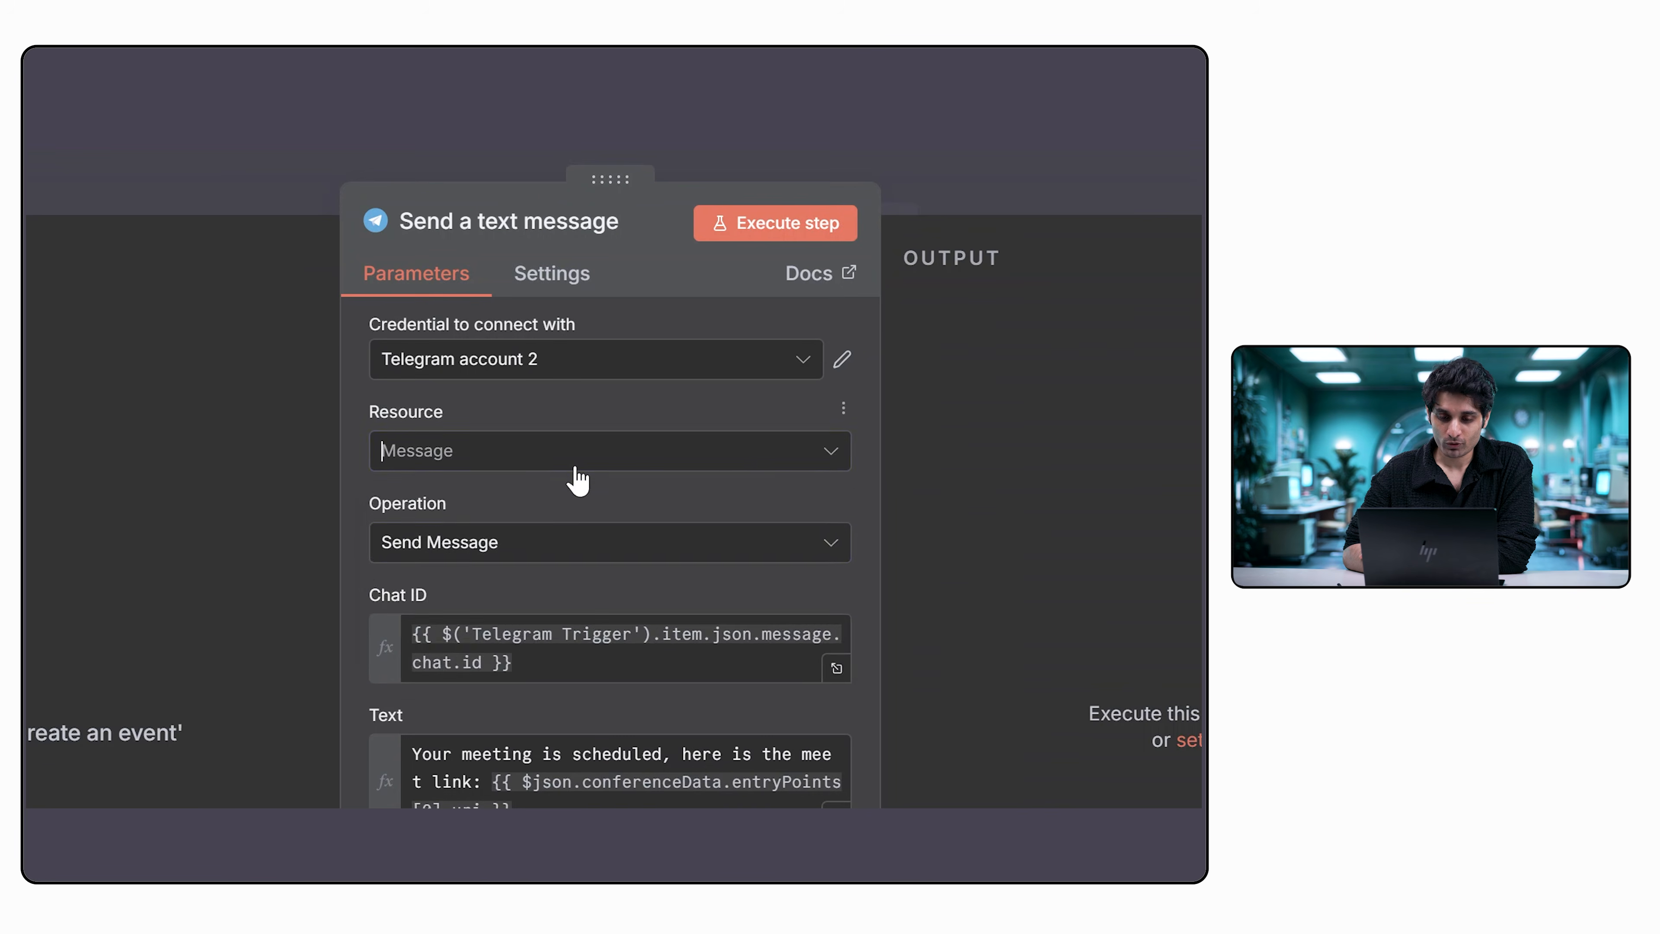
left_click(647, 409)
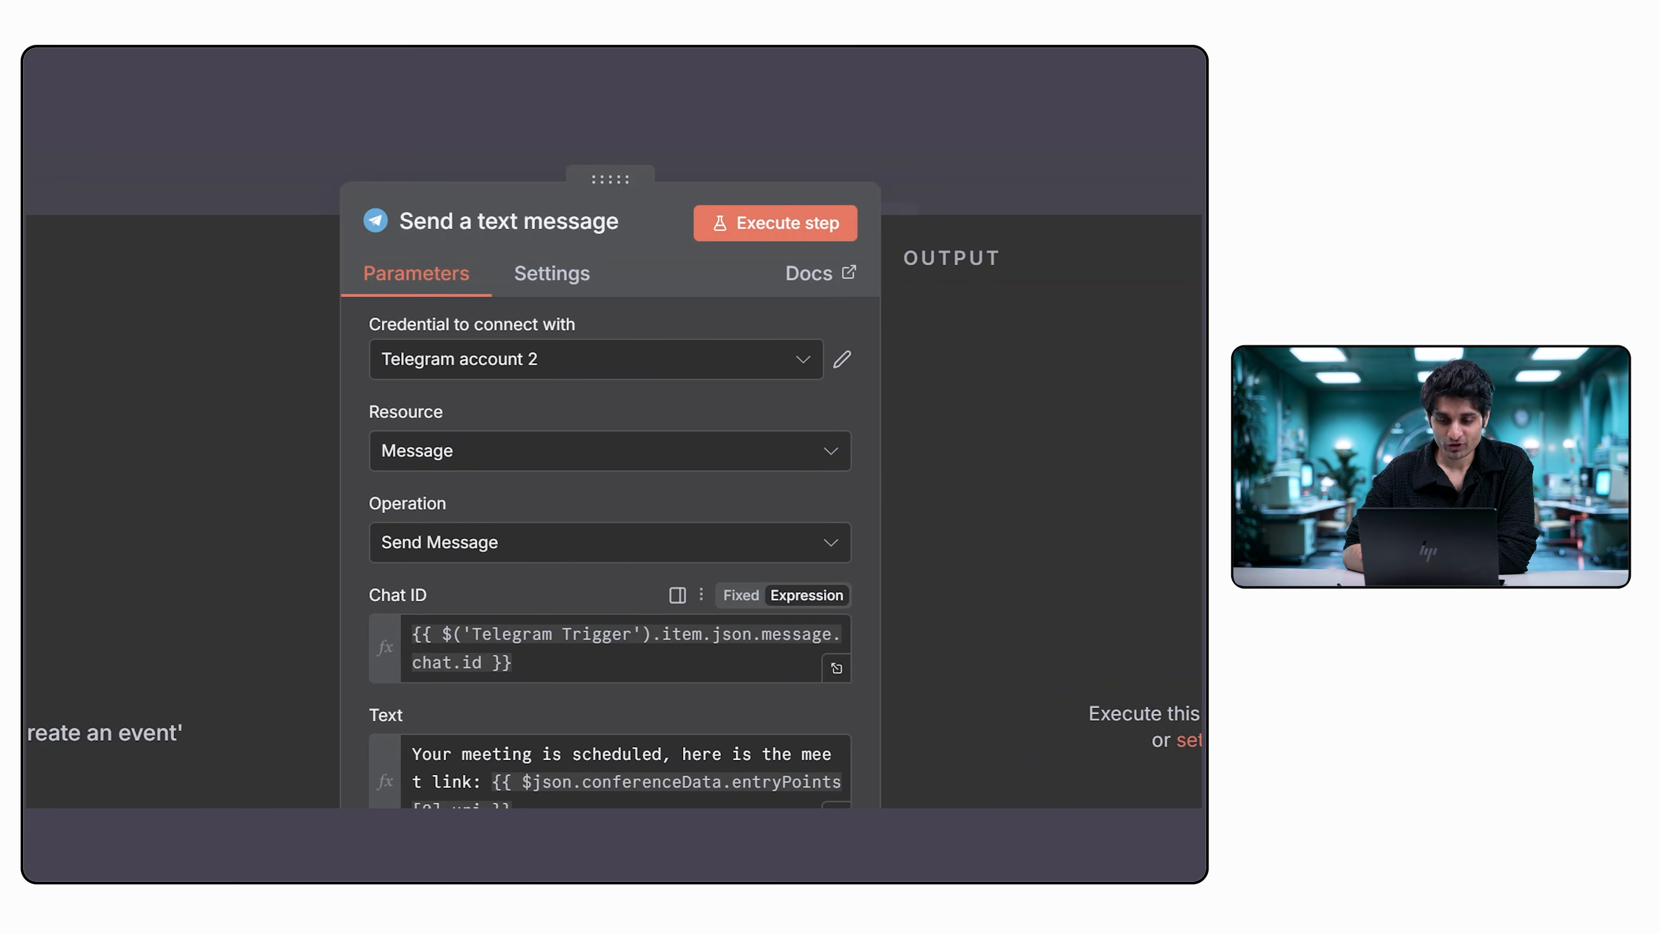
left_click(575, 662)
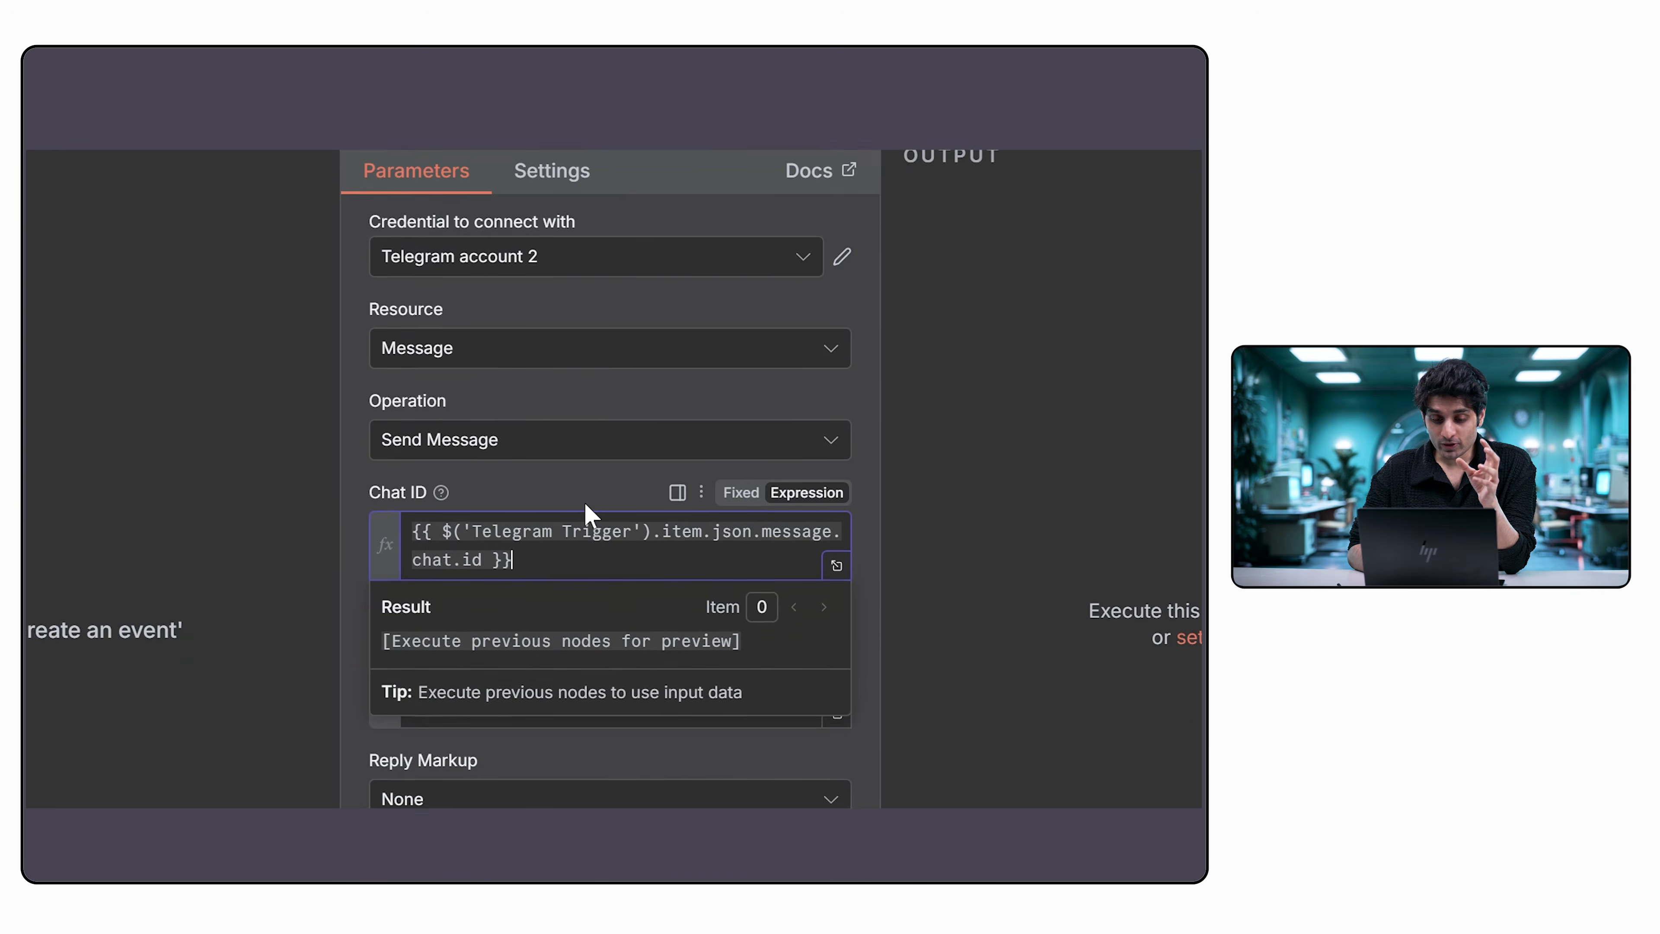
left_click(590, 494)
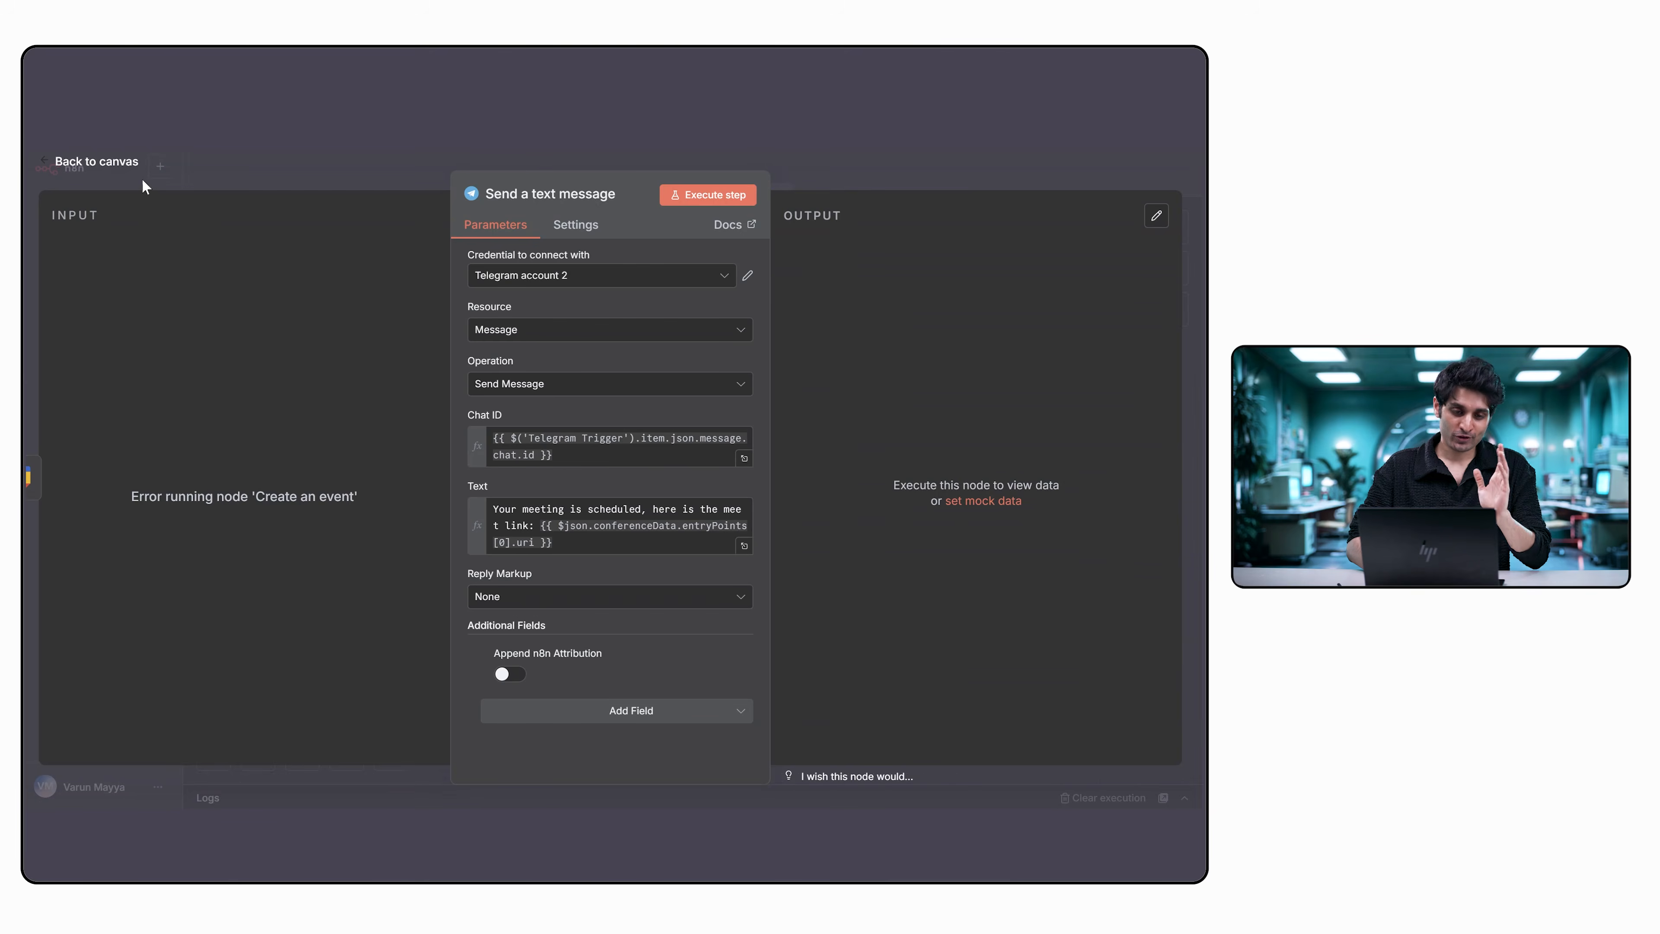
left_click(53, 165)
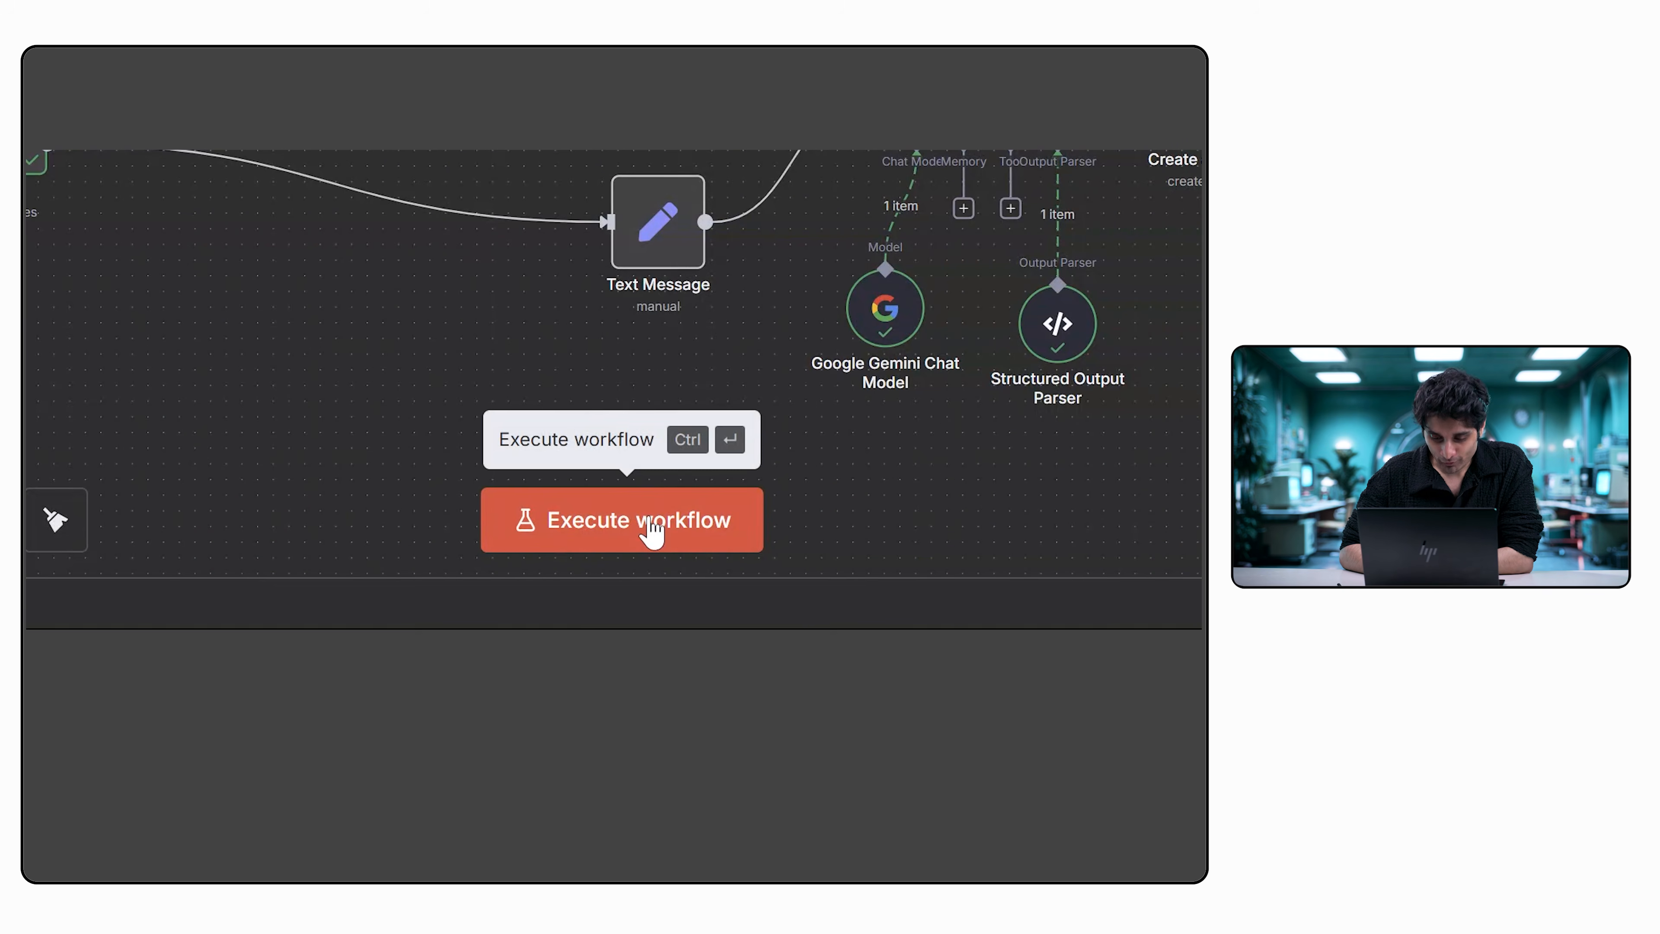
Execute the workflow and message the Telegram bot in text to schedule a meeting at 5pm Thursday, including the host's name and attendee's e-mail.
left_click(650, 523)
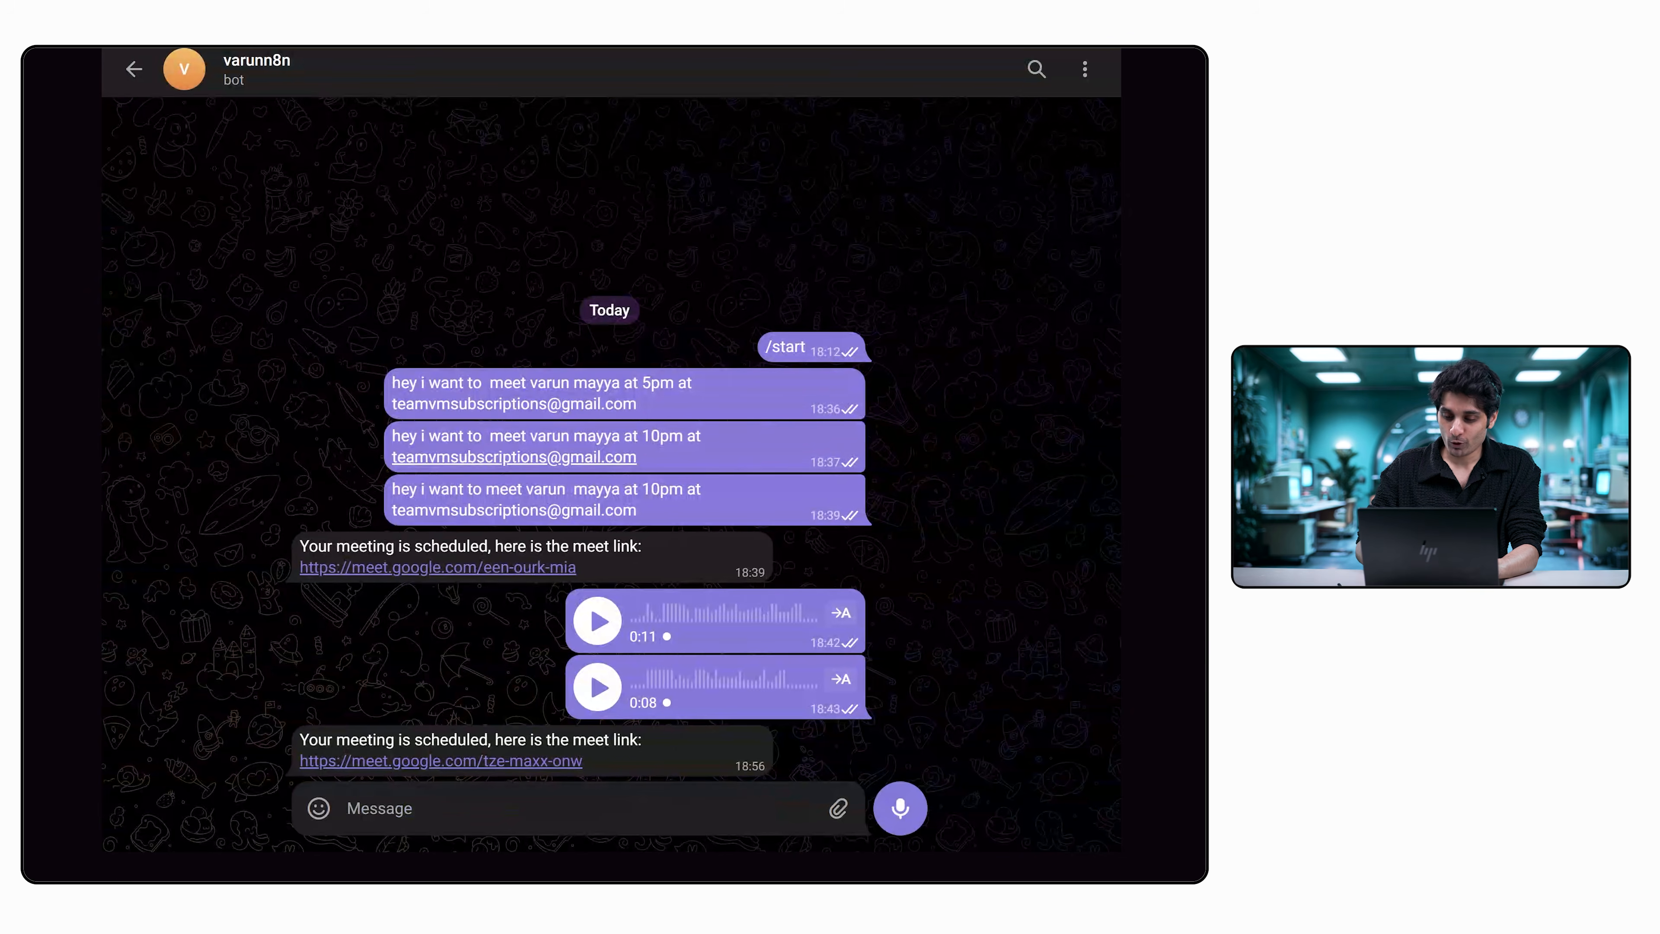
type("please schdule a t")
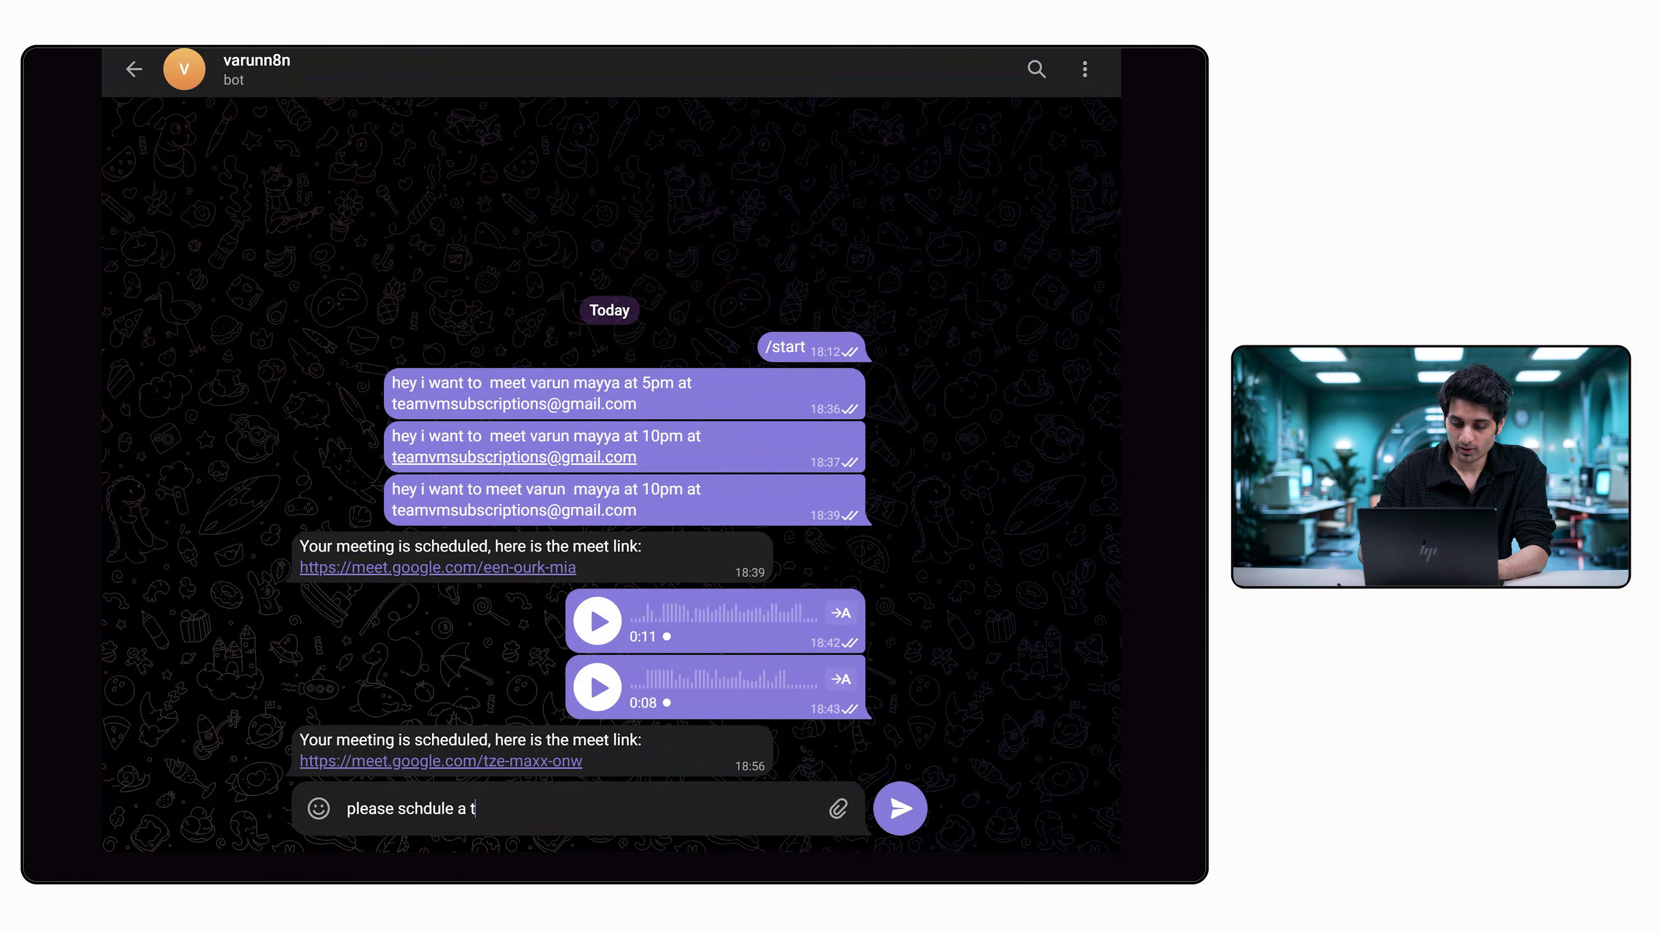
key("BackSpace")
type("meeting ")
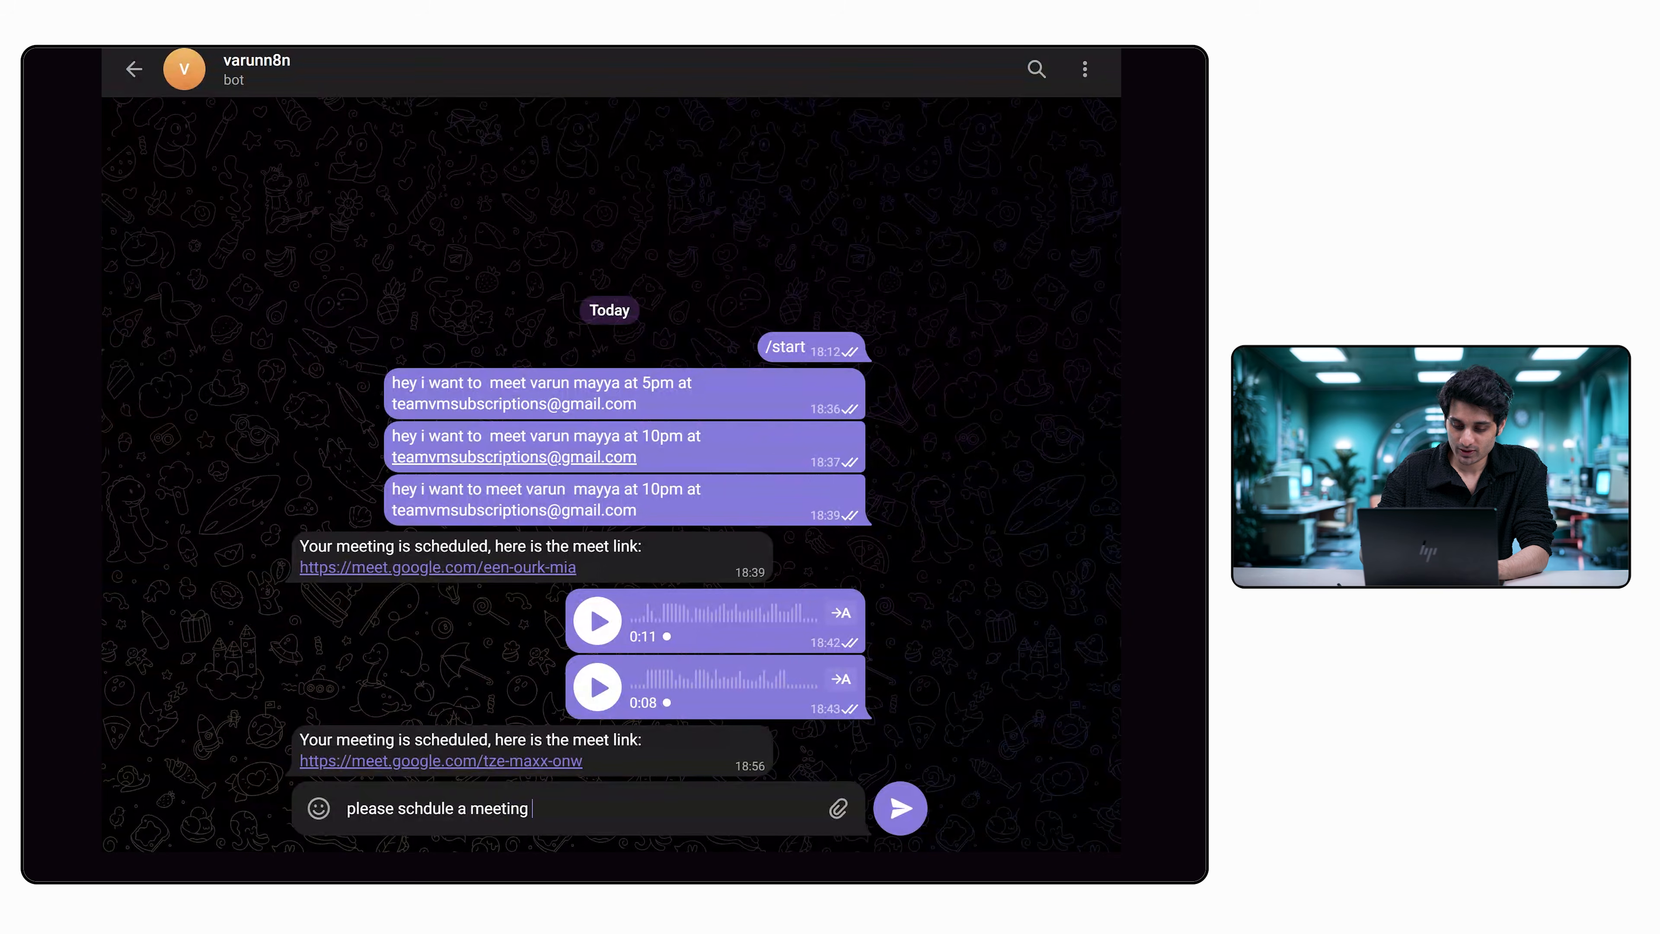
type("with varun mayya ")
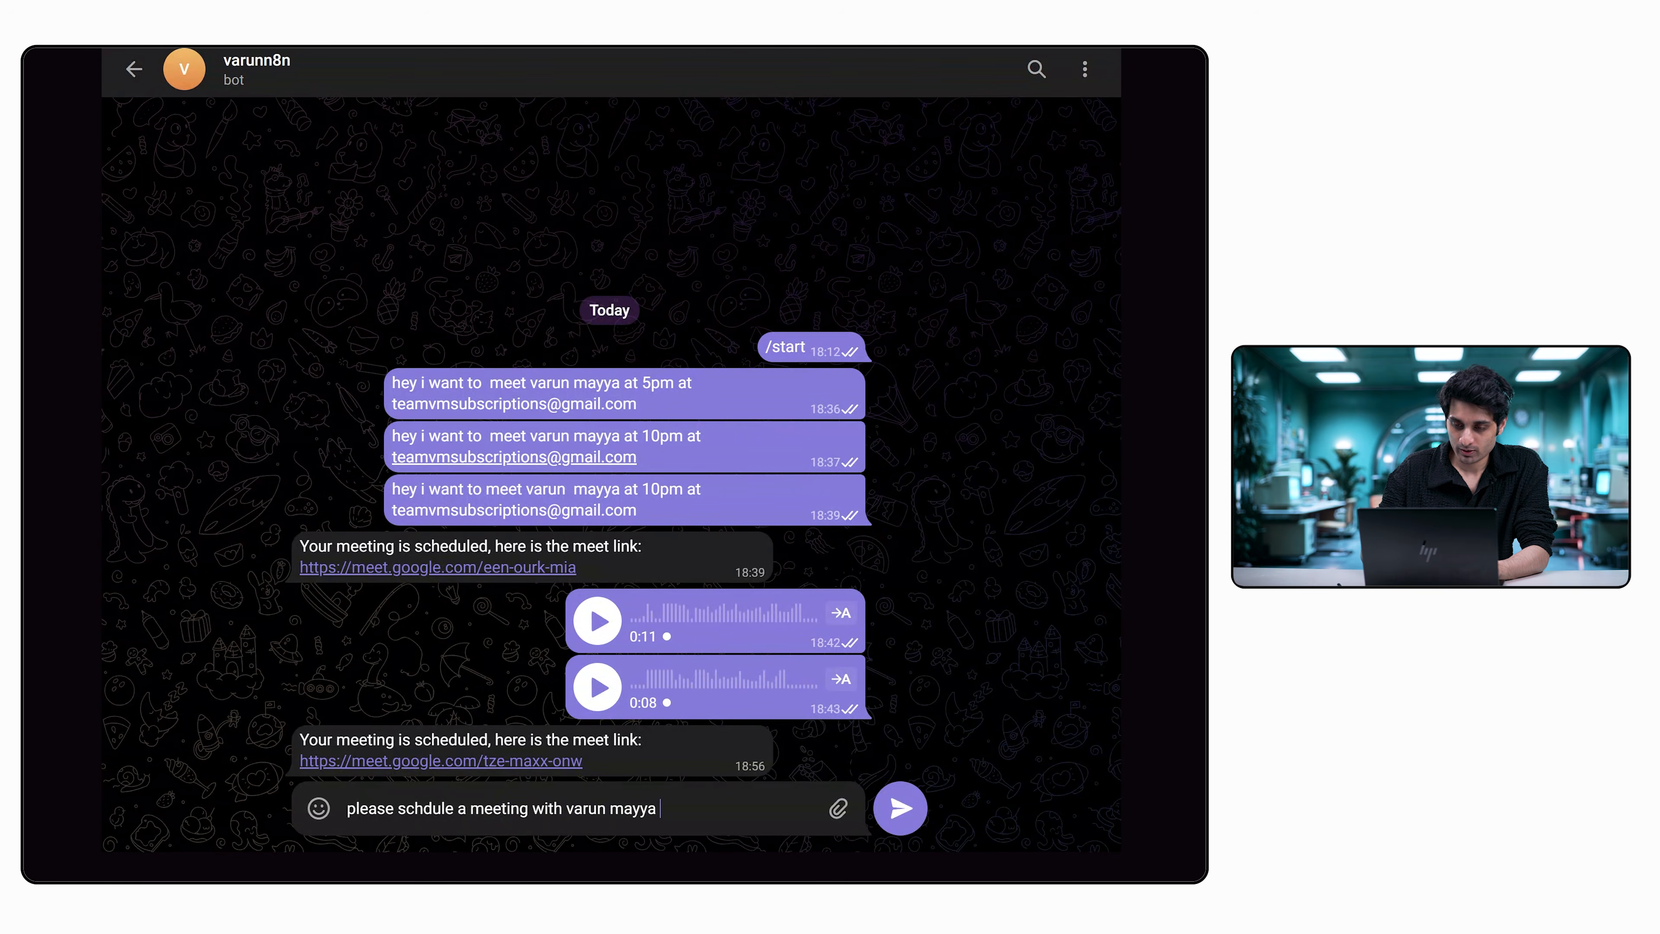
type("at 5pm thursday ")
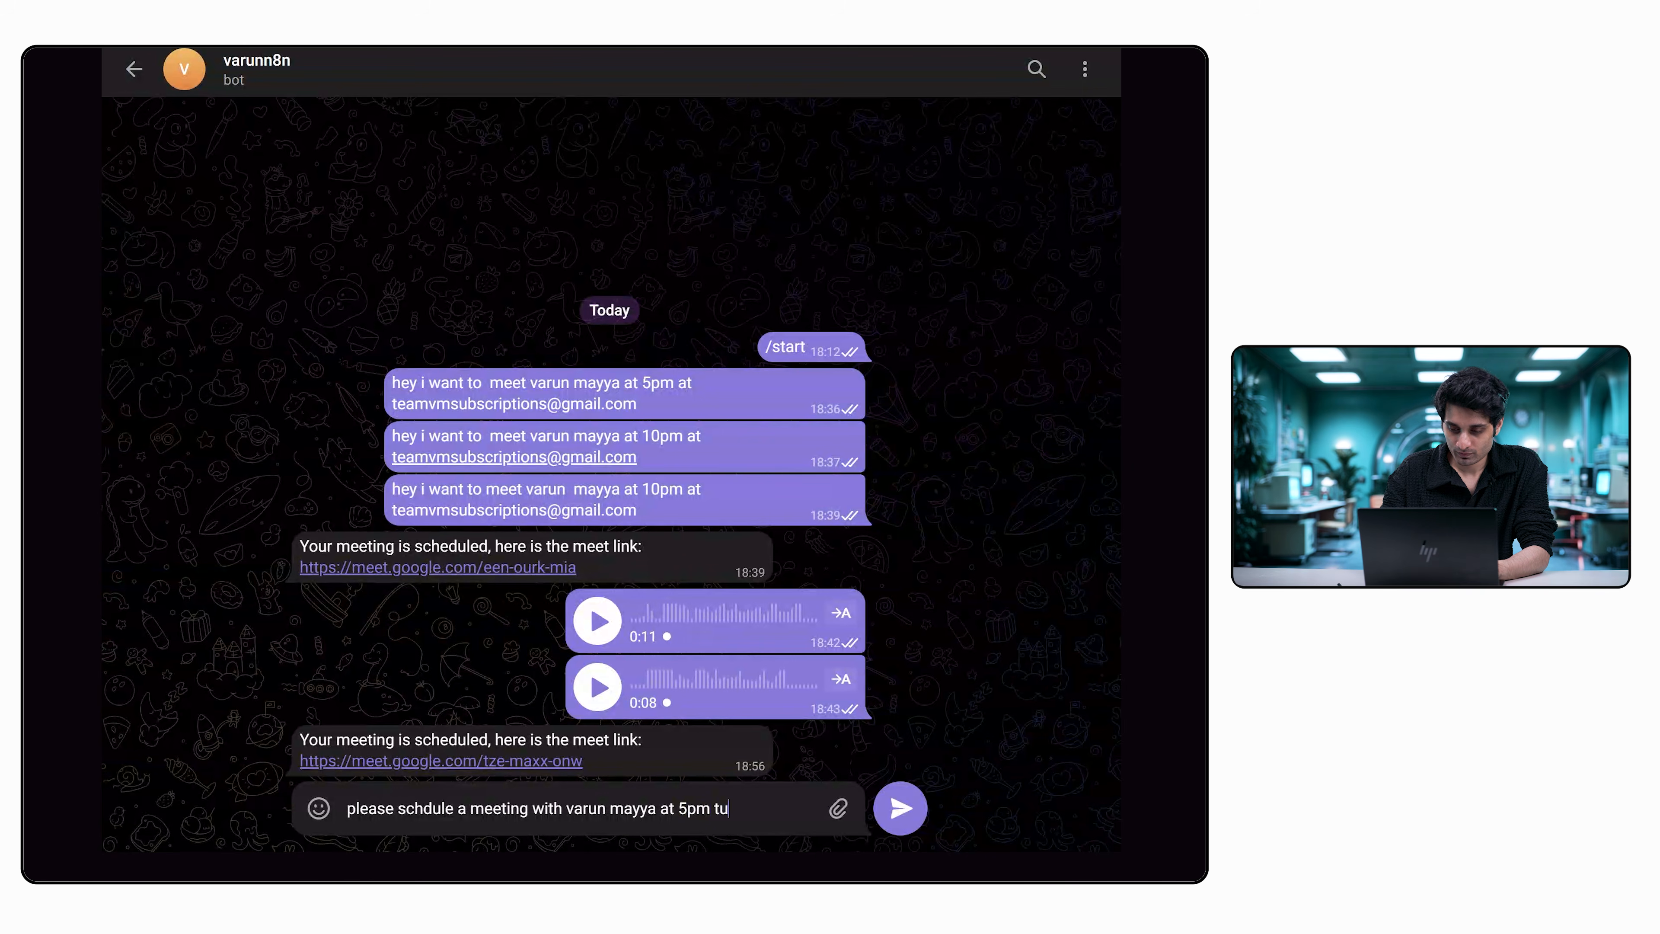
type("a")
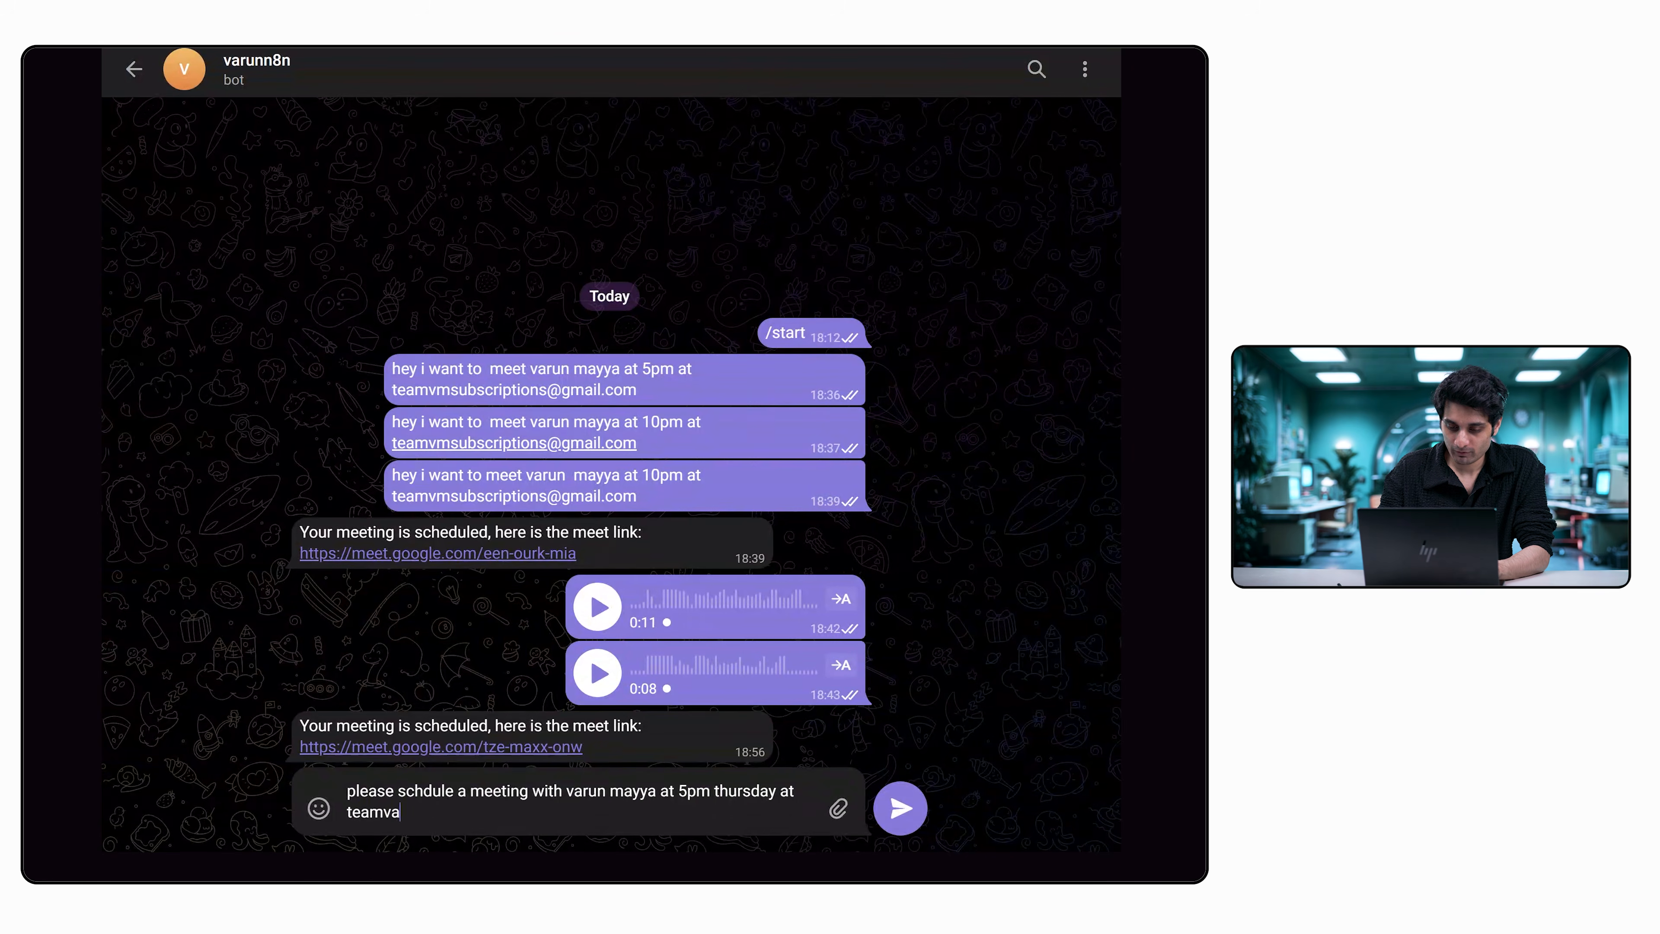
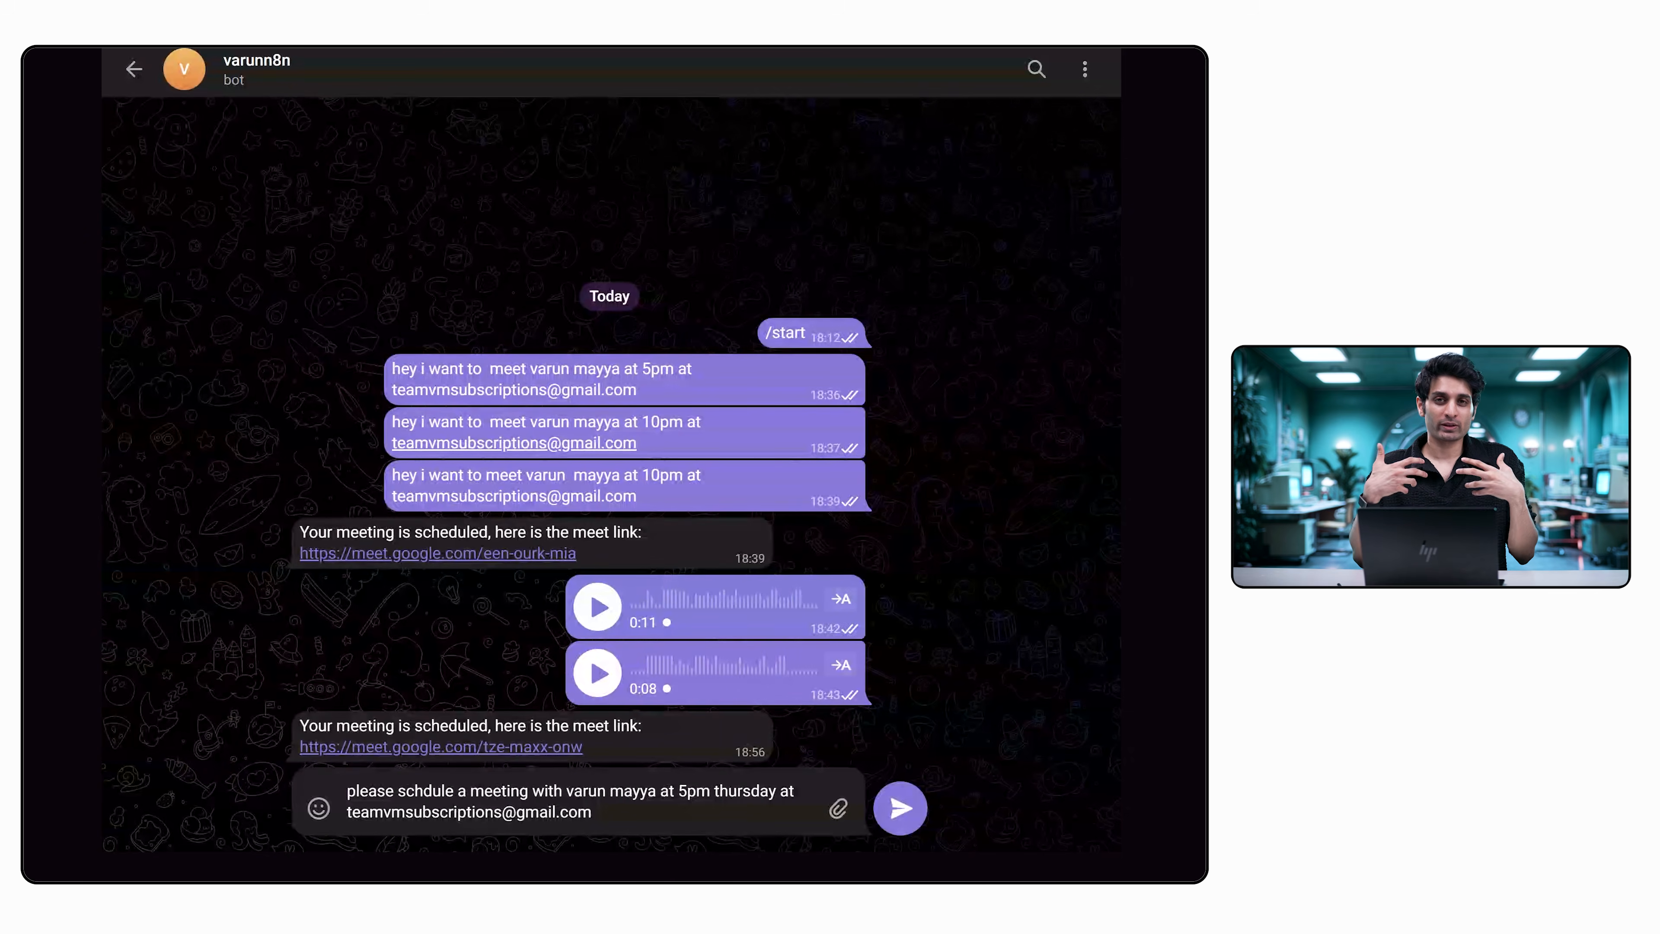
double_click(669, 760)
left_click(884, 814)
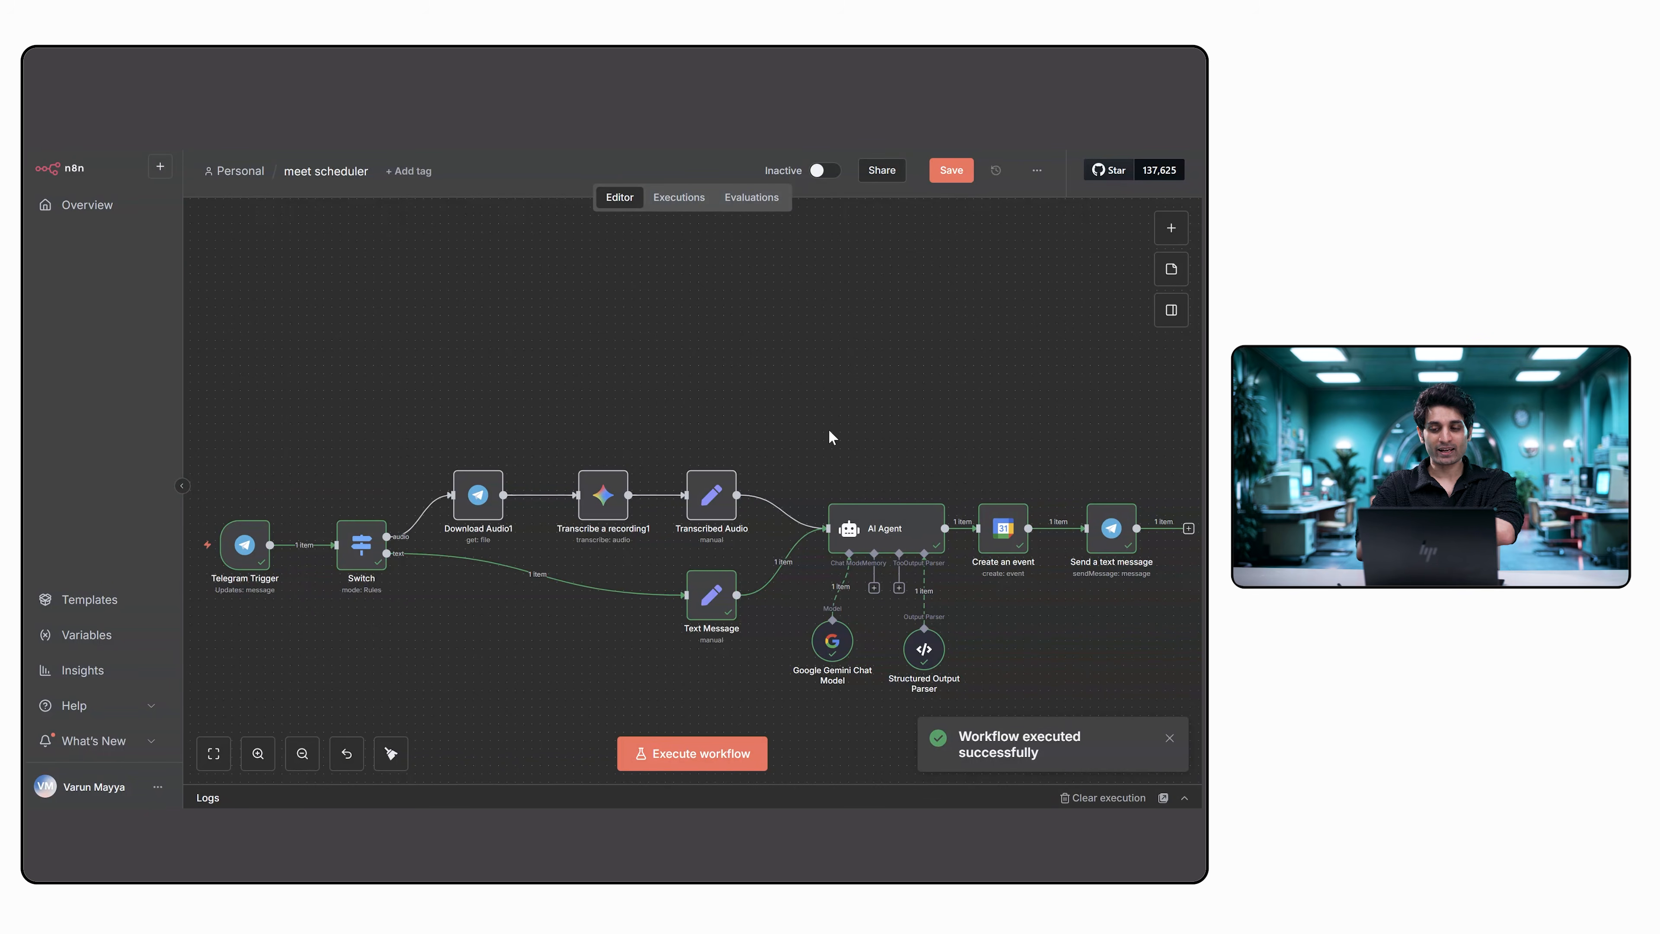
Examine the Send a text message node's output and its input data from Create an event and the Telegram Trigger, including the chat ID.
double_click(1118, 537)
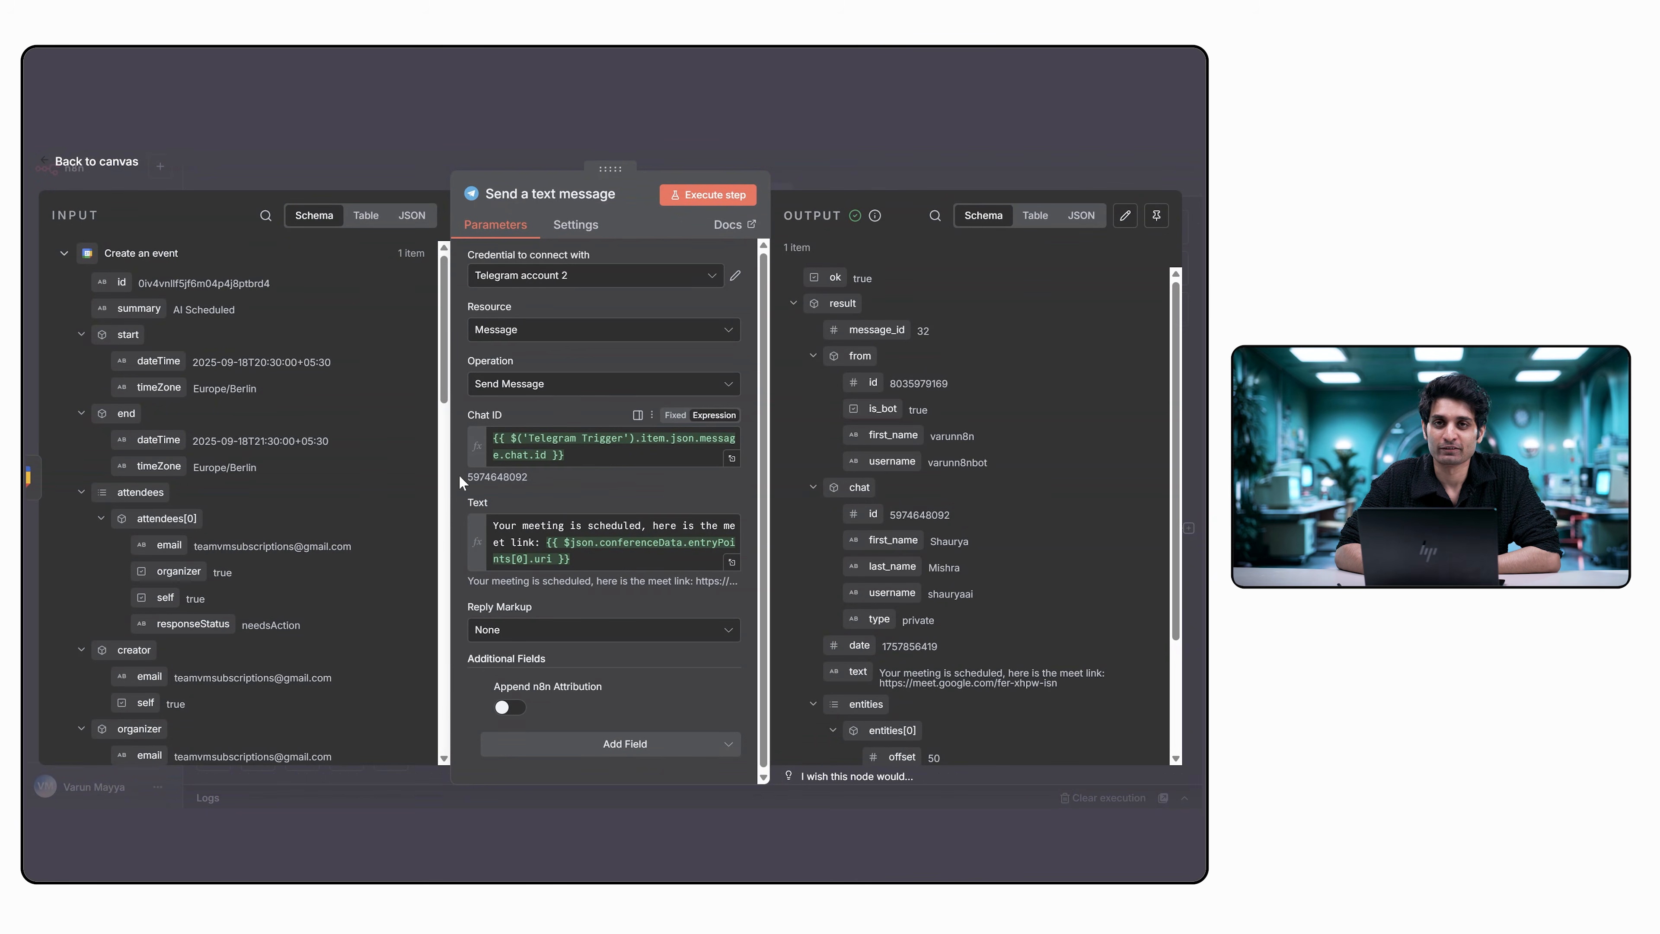
scroll(333, 521, "down", 5)
scroll(333, 521, "up", 5)
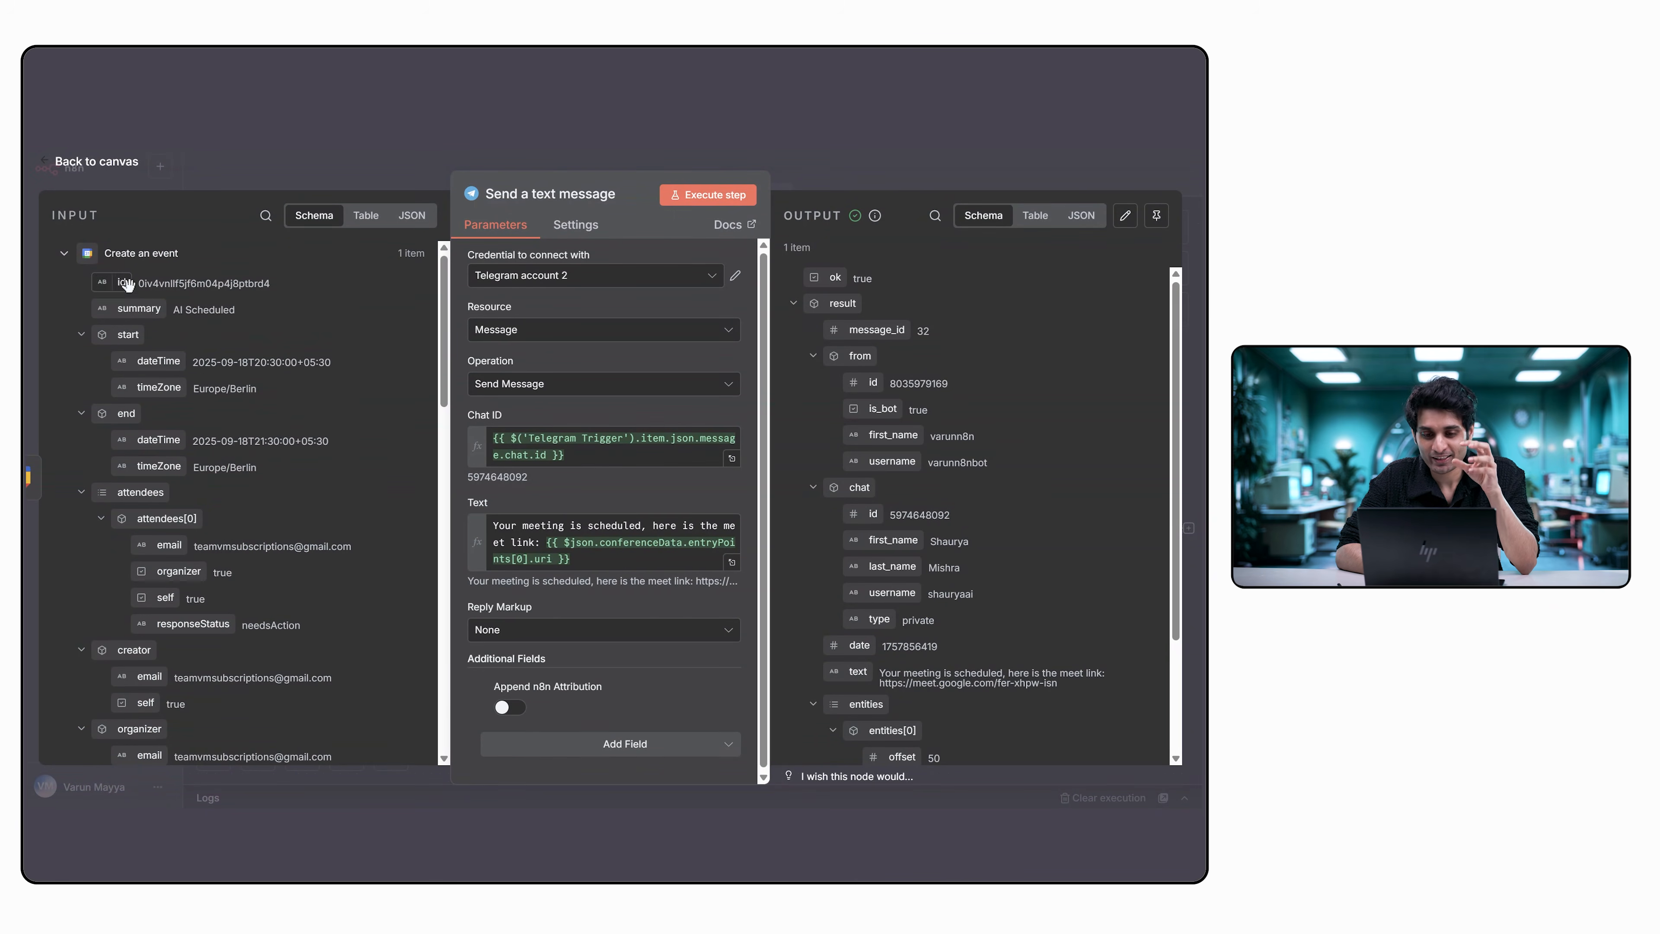
scroll(279, 448, "down", 10)
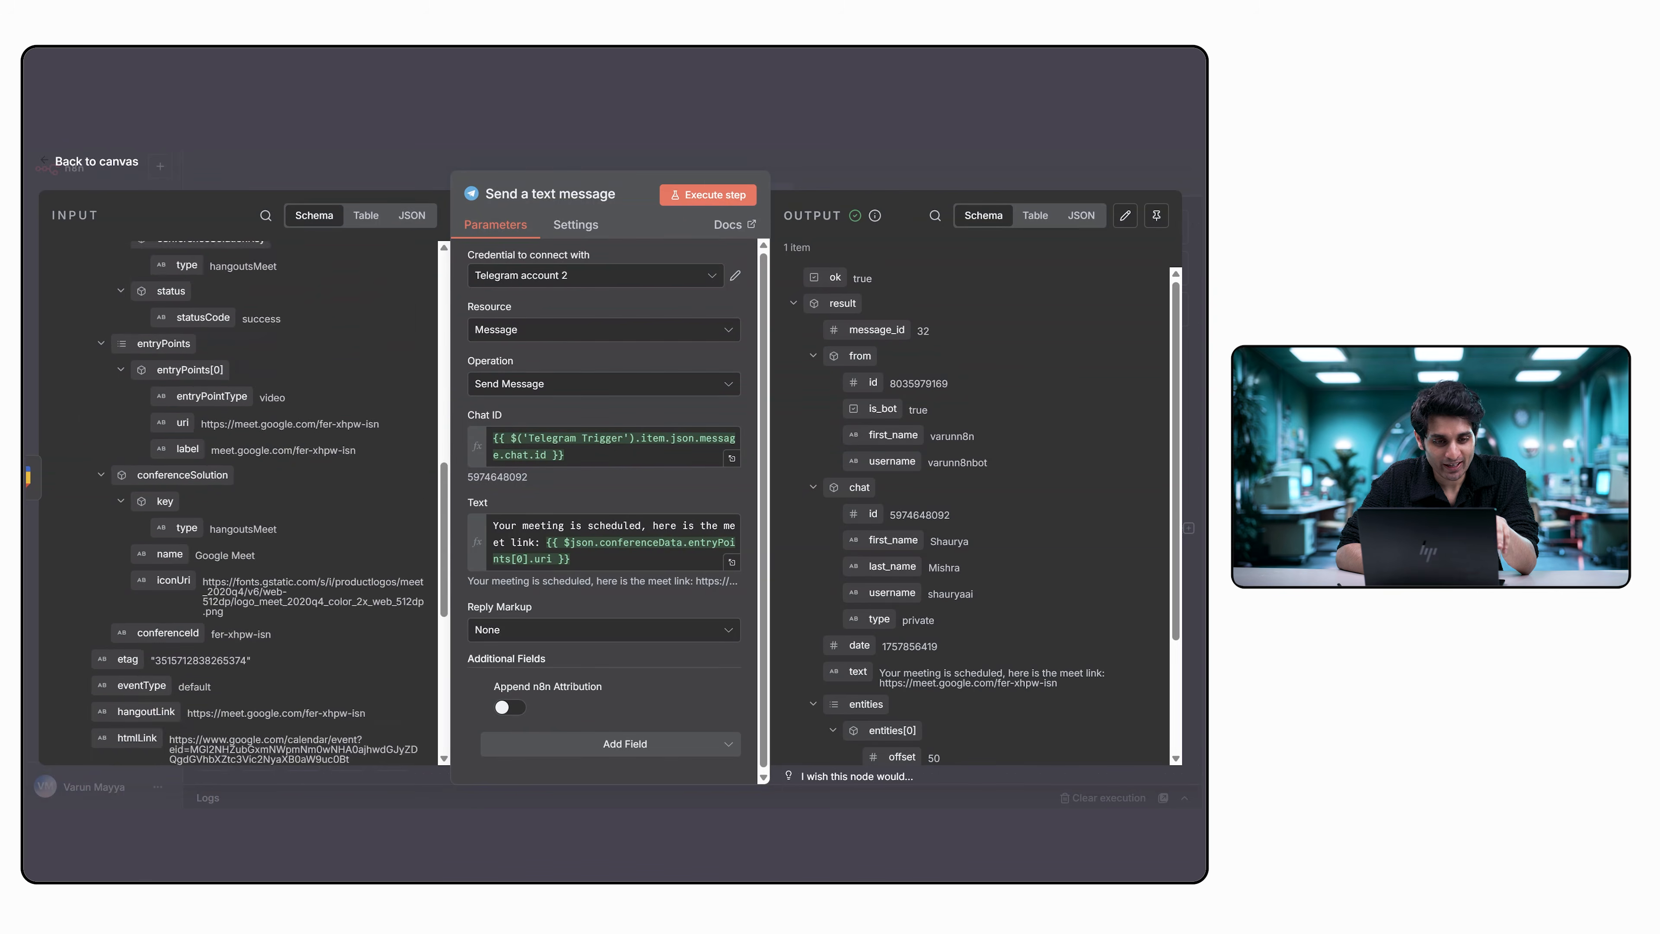
scroll(279, 448, "down", 5)
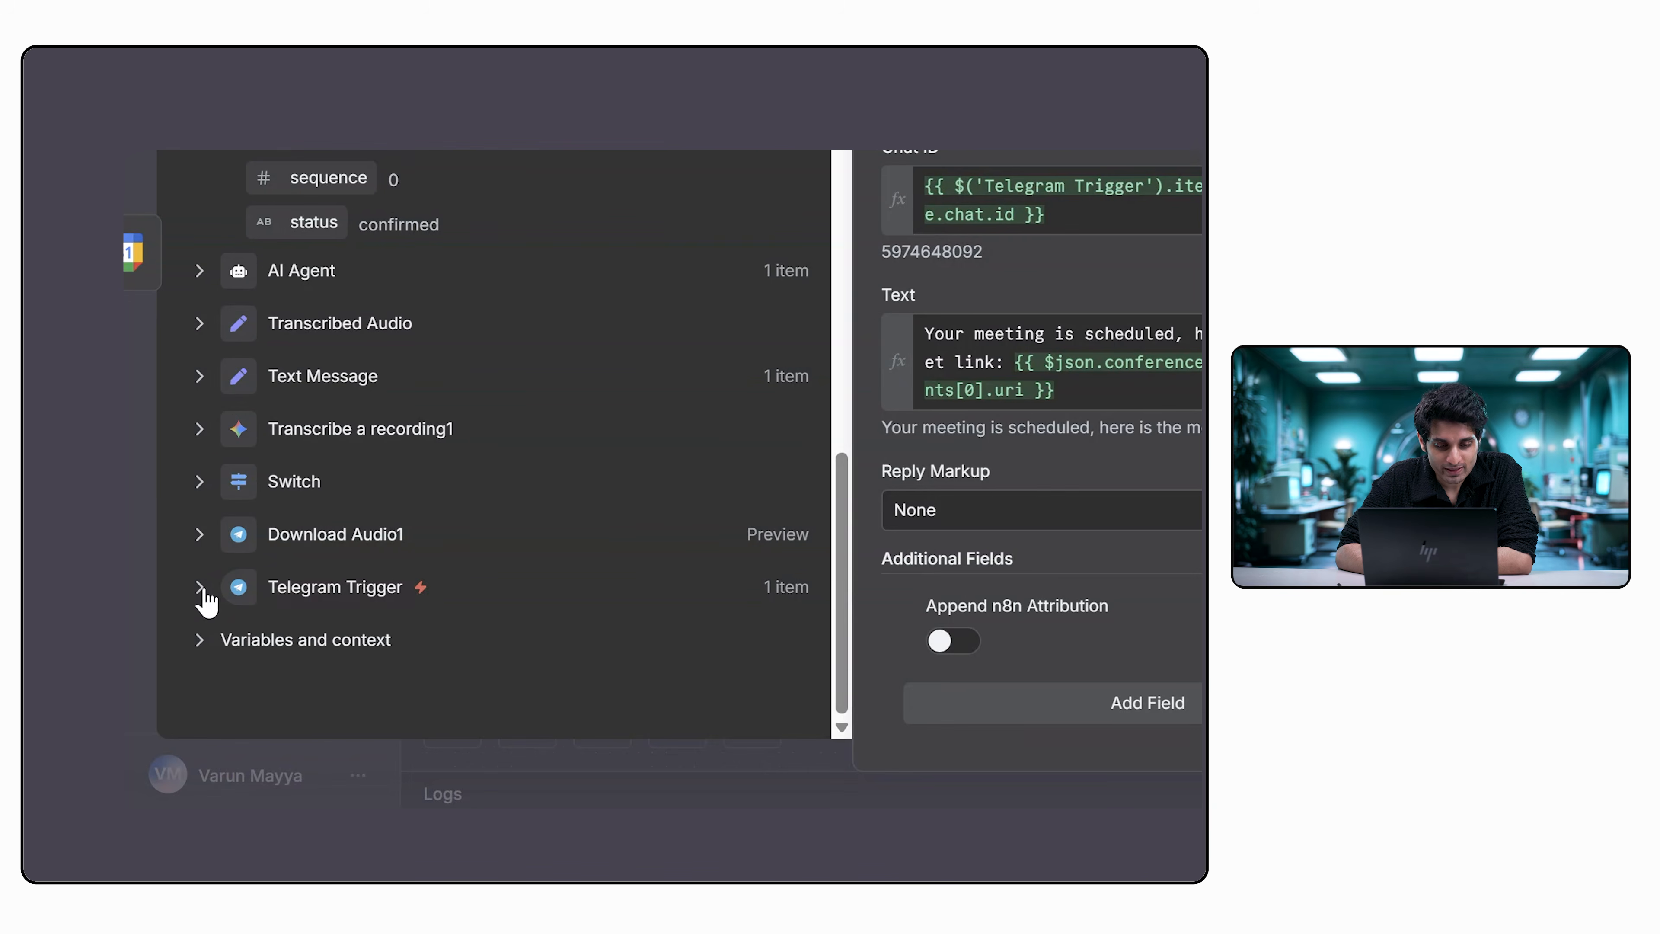
left_click(200, 588)
scroll(566, 612, "down", 5)
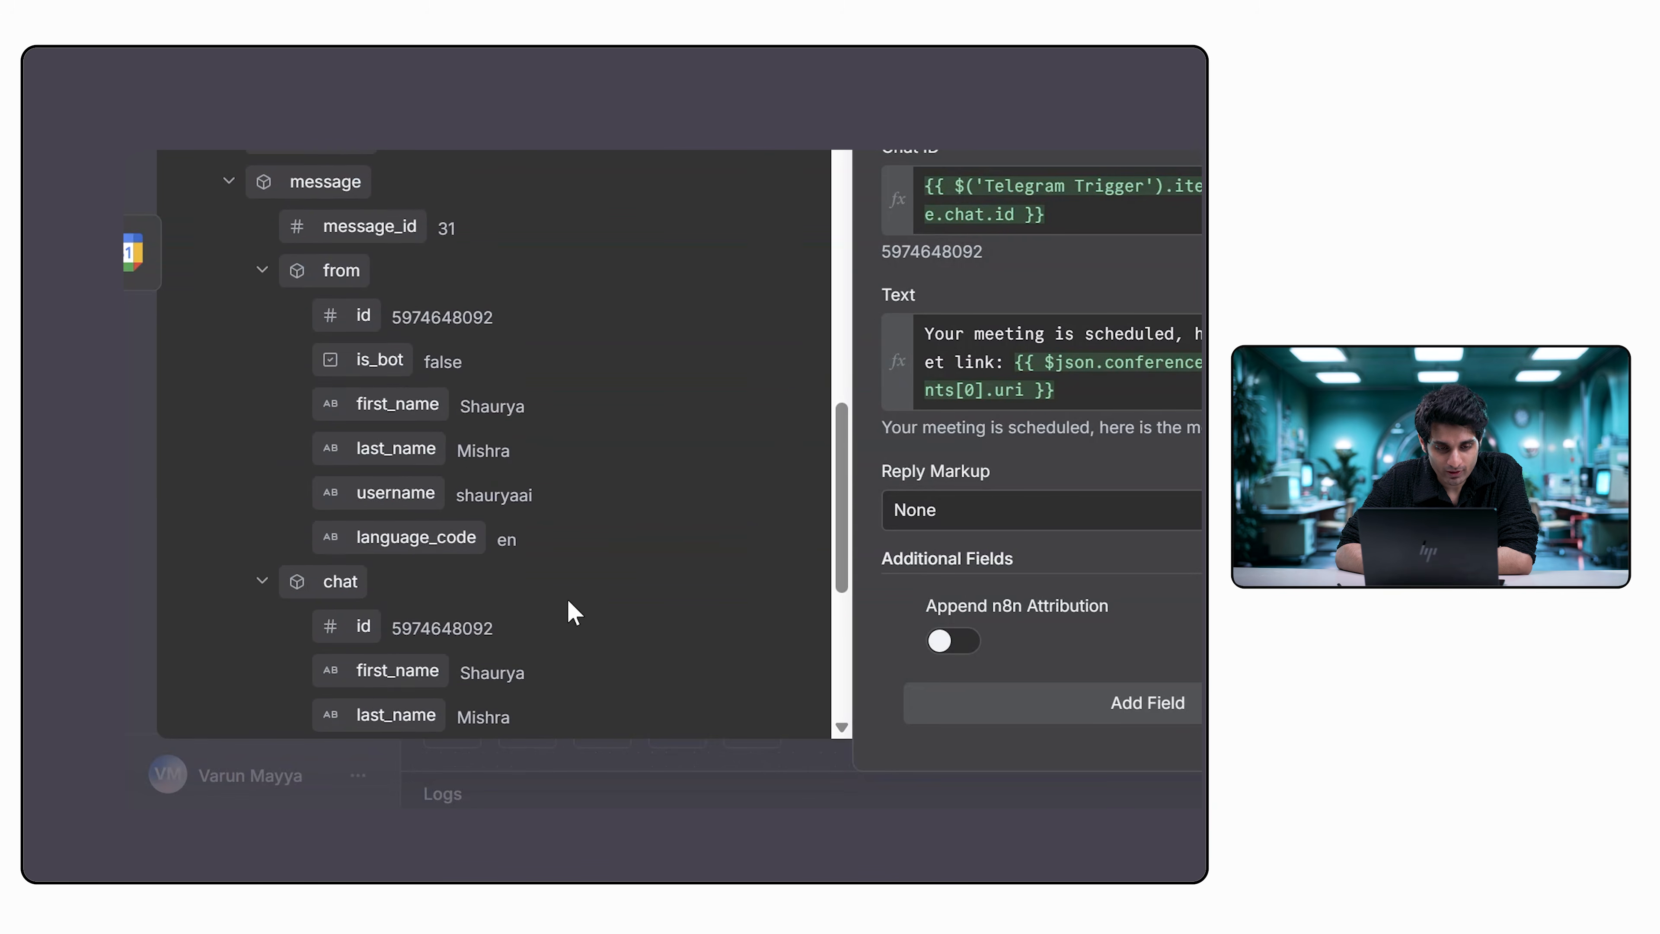
scroll(566, 599, "down", 3)
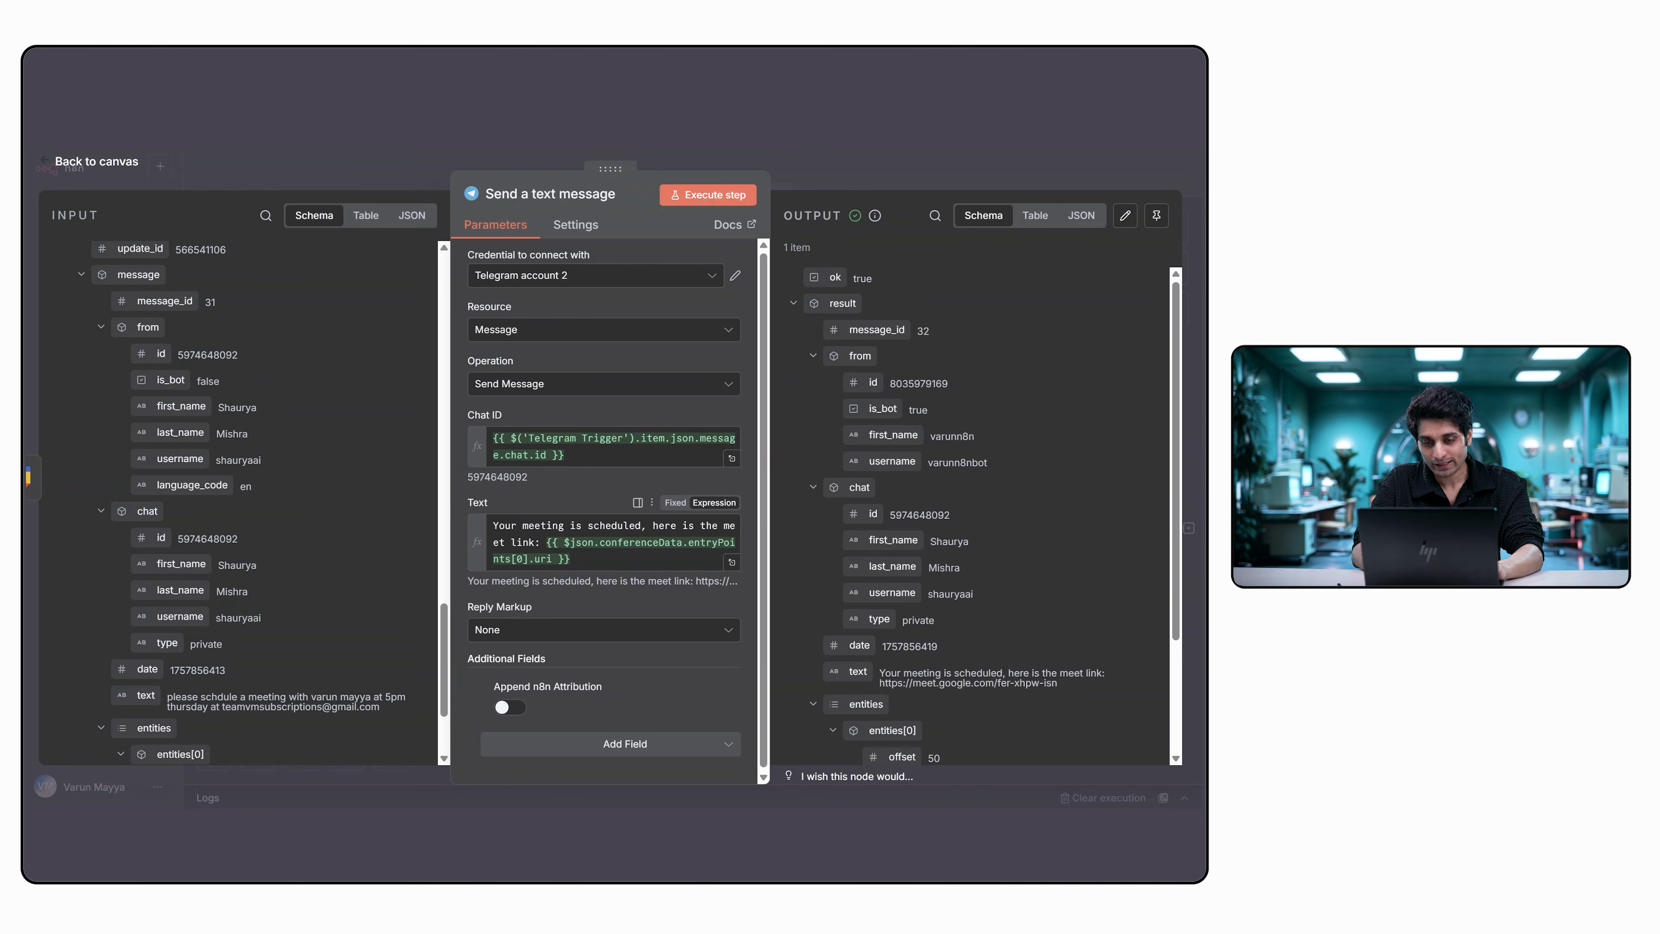
scroll(196, 403, "down", 15)
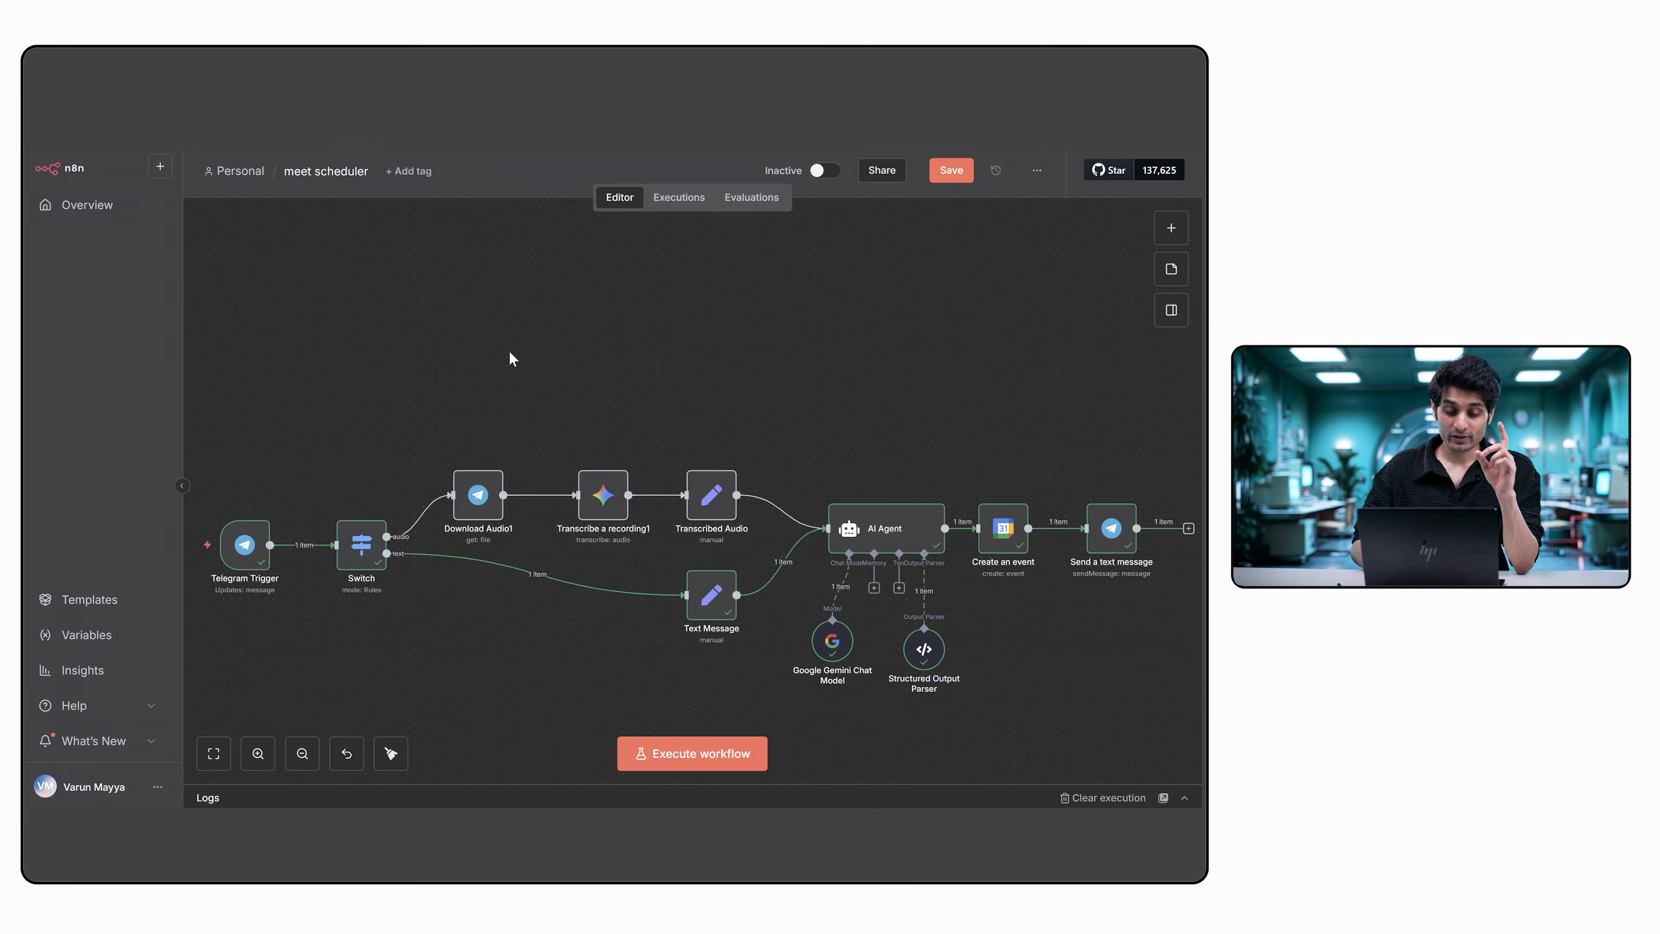
Open the Telegram Trigger node and start a new Telegram API credential.
double_click(552, 485)
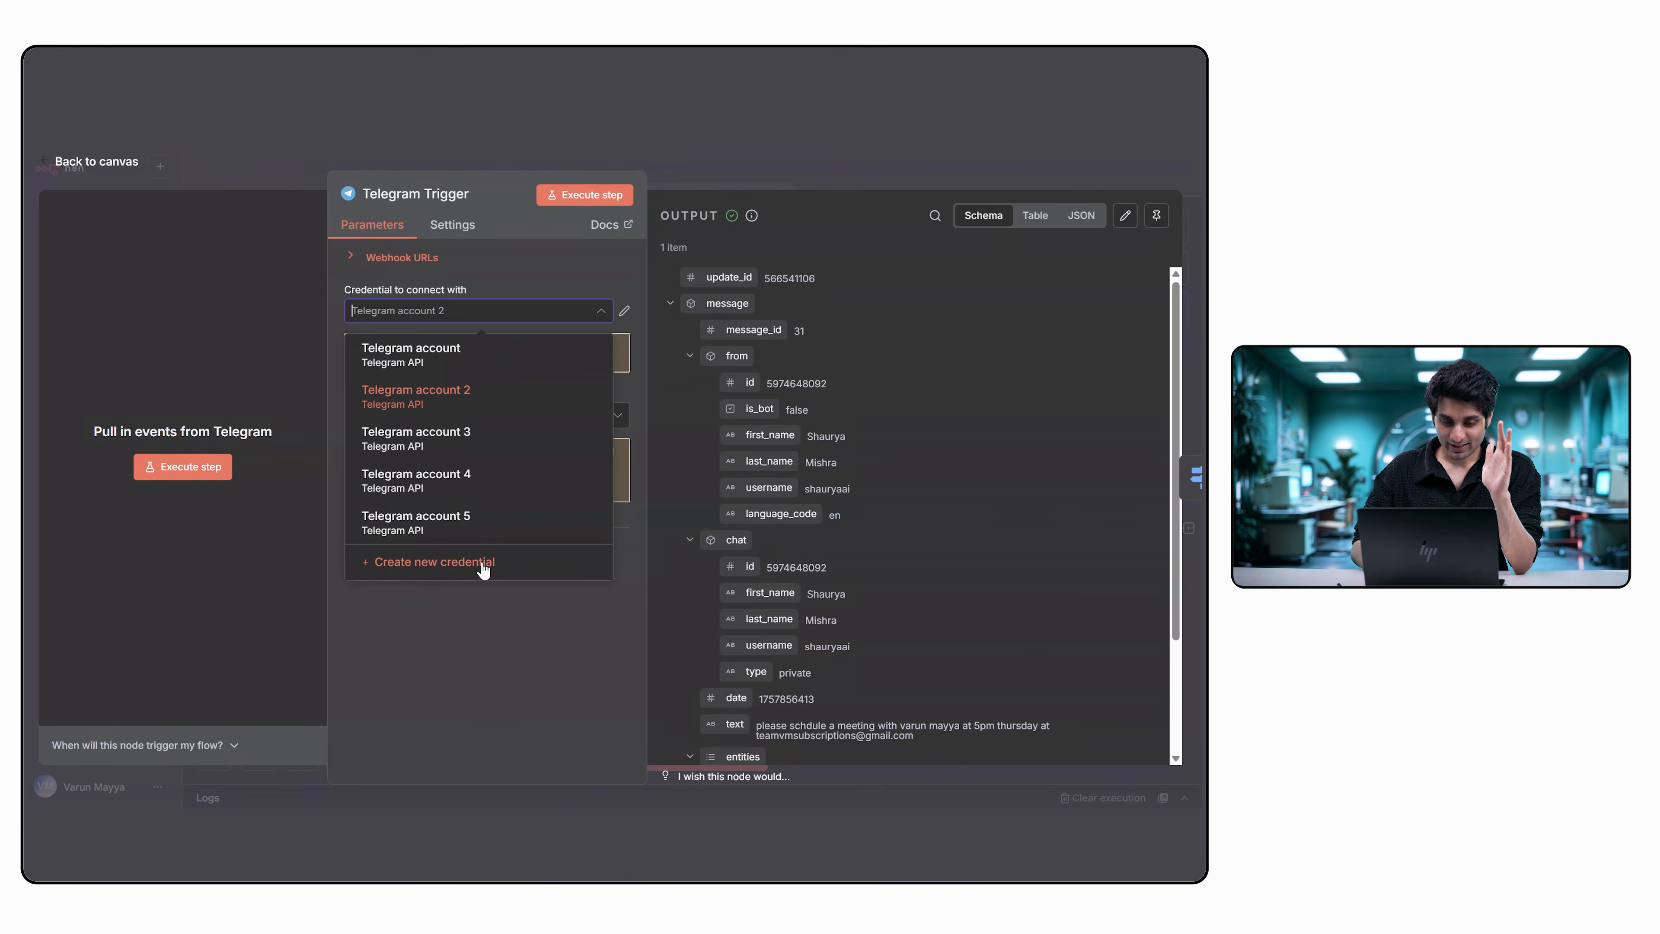
left_click(481, 563)
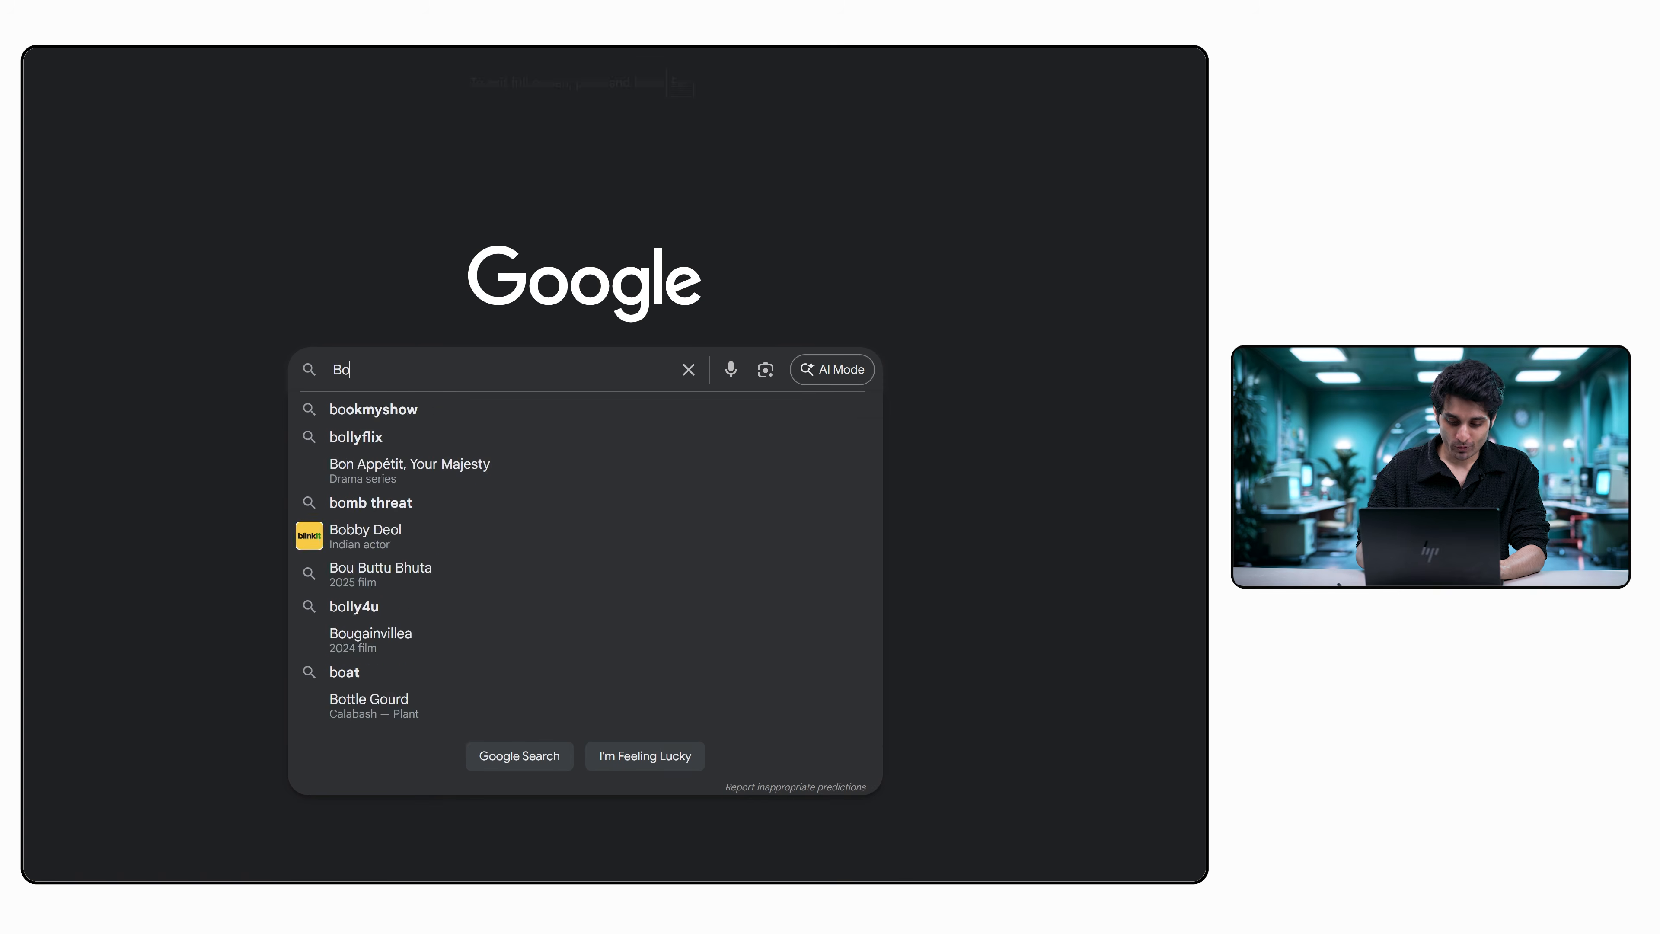
Search Google for "Botfather telegram", open the BotFather result, and launch its chat in Telegram.
type("tfather ")
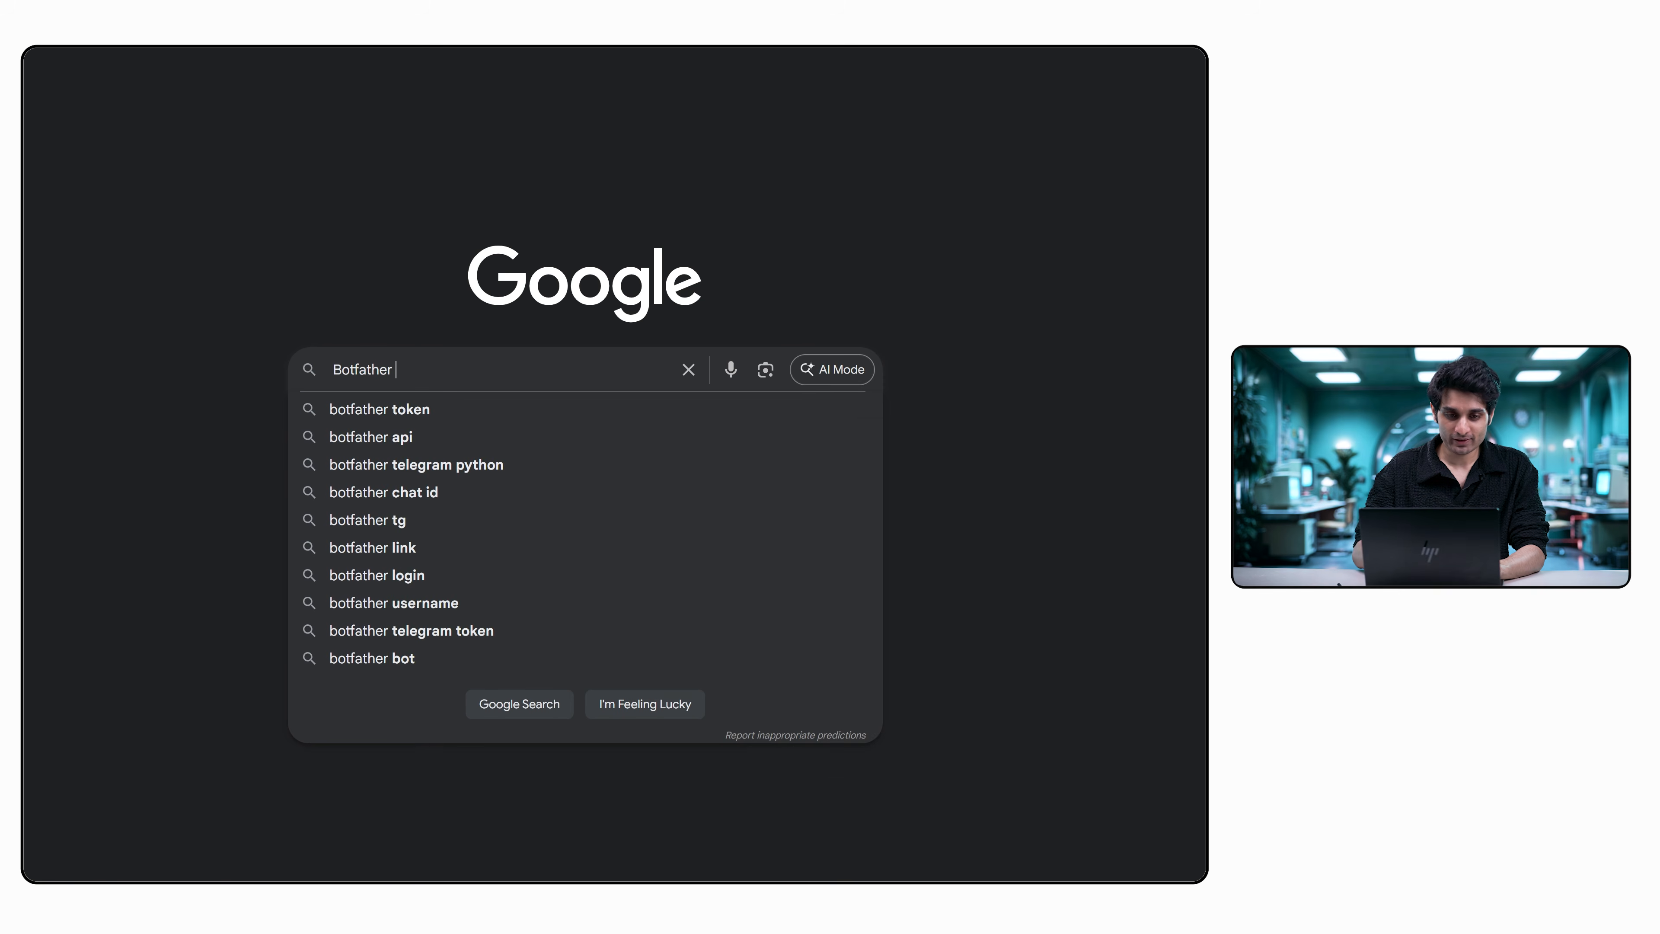
type("telegram")
key("Return")
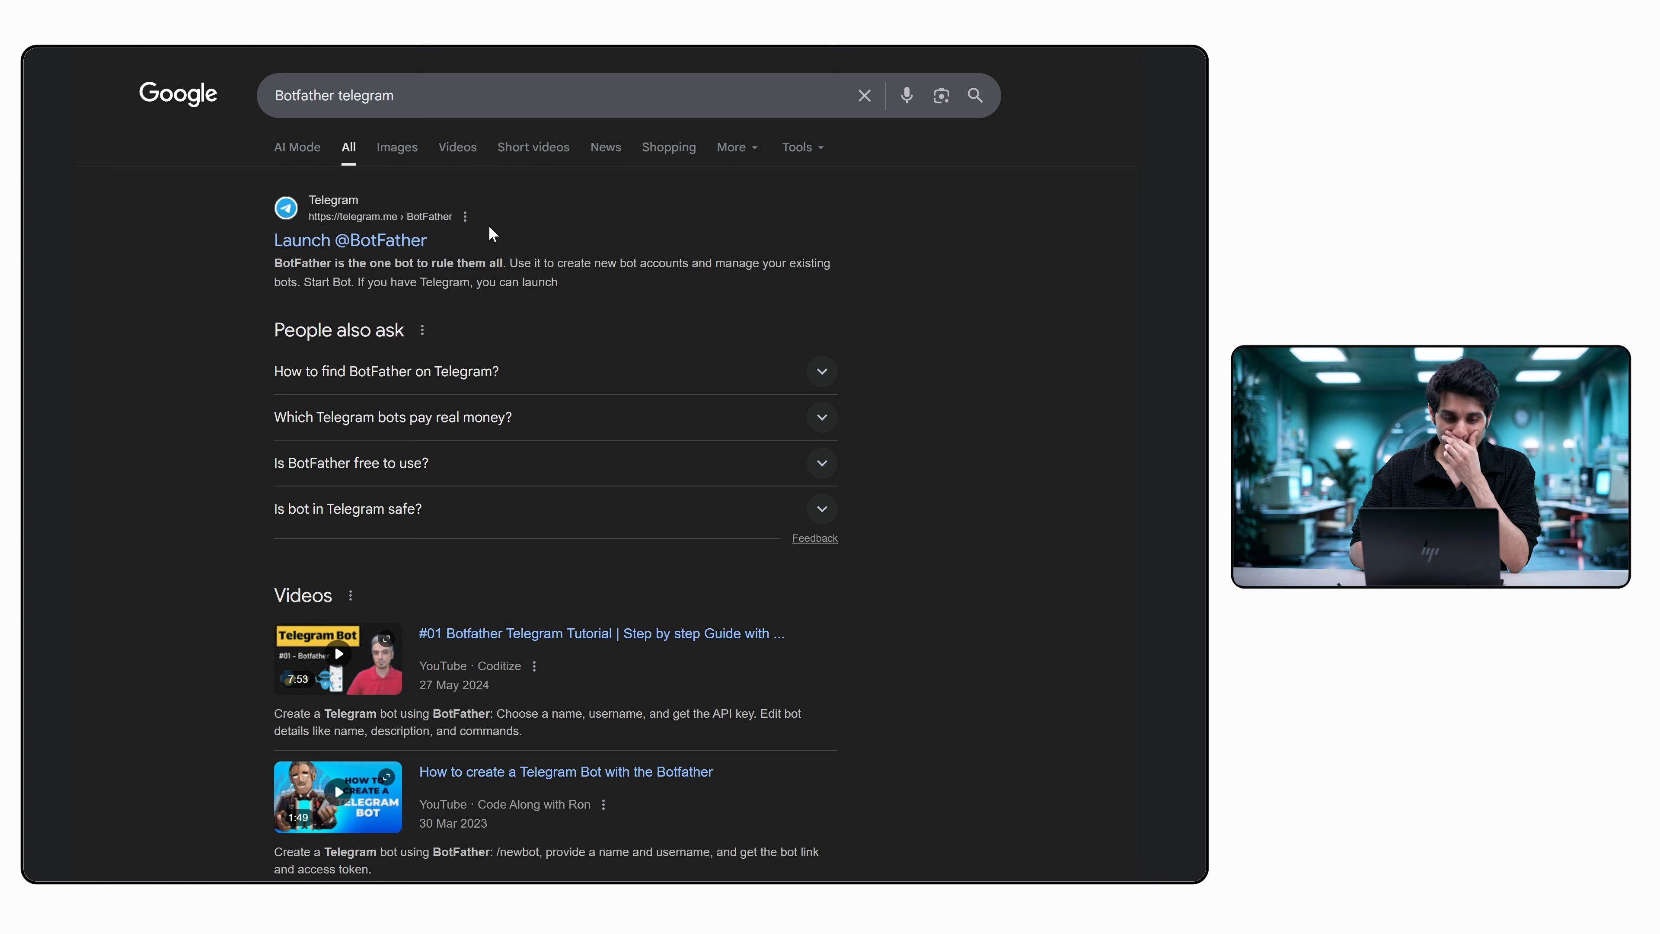
left_click(398, 240)
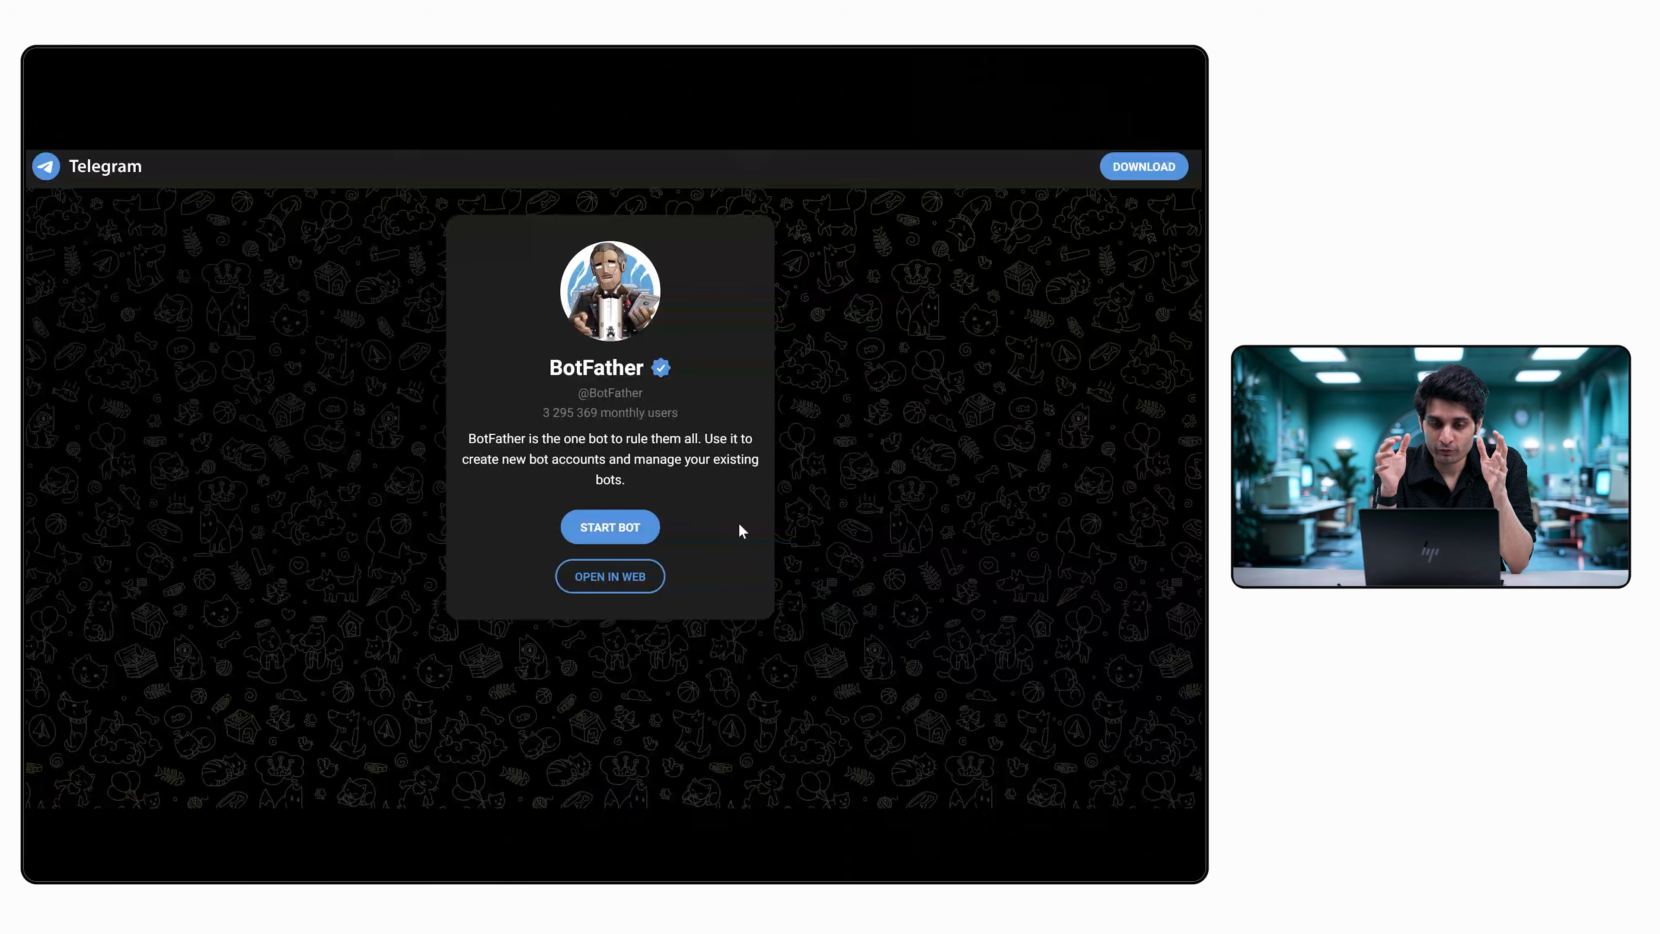
left_click(595, 517)
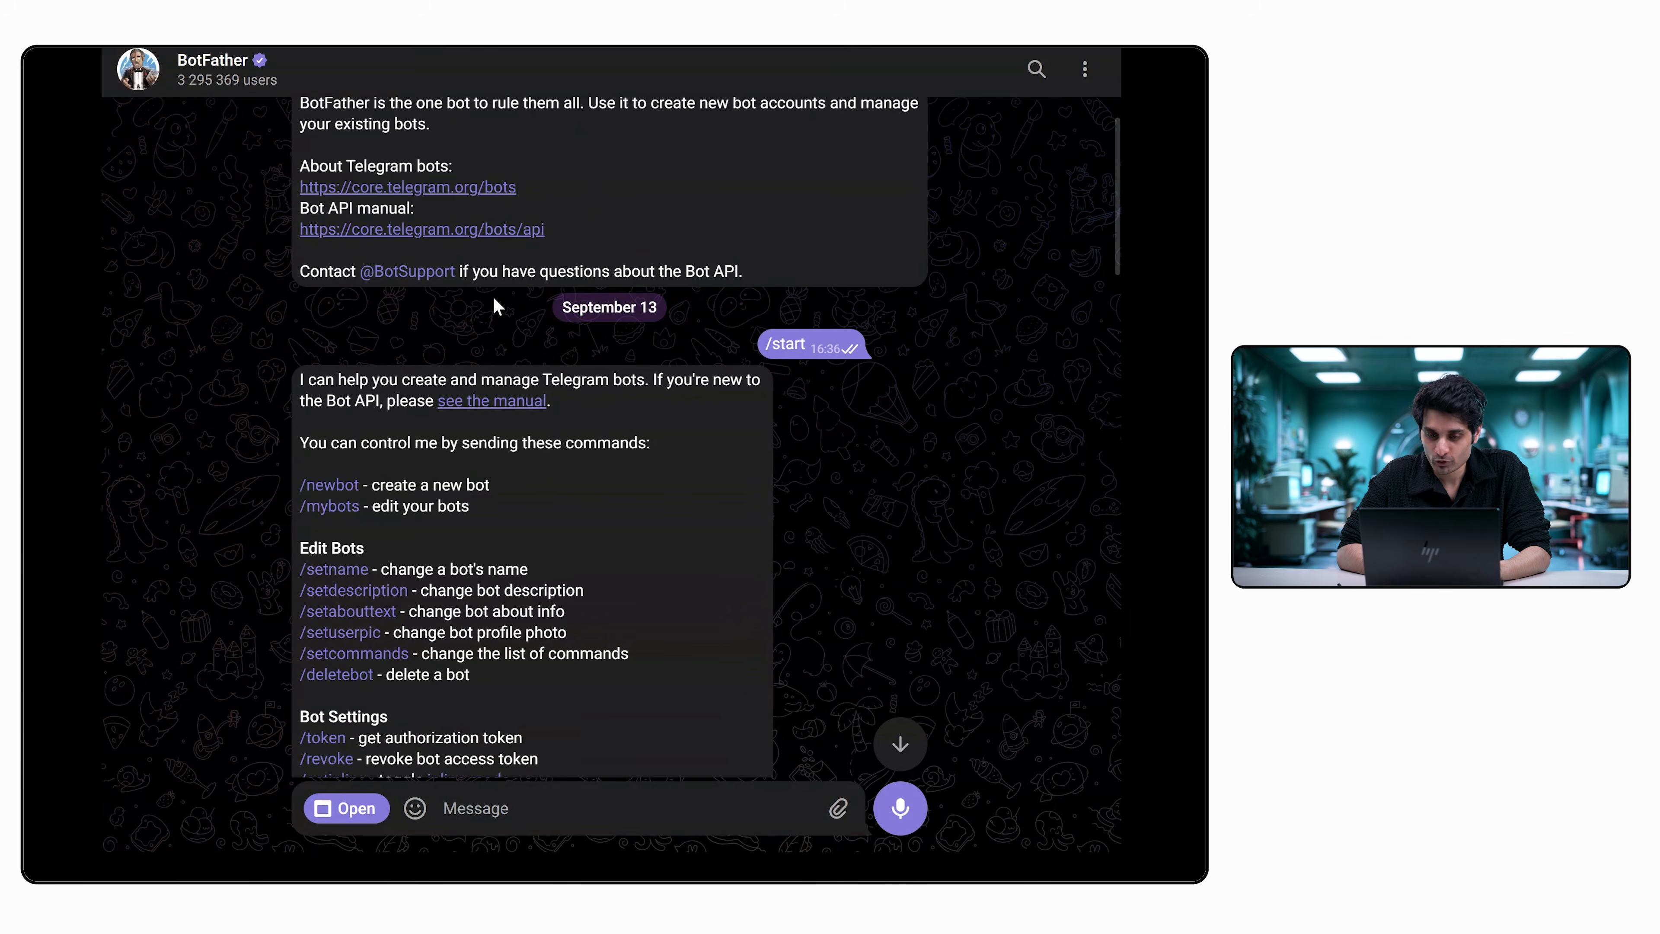
Review BotFather's command list and the earlier /newbot conversation, including the bot name, username and HTTP API token message.
scroll(494, 306, "up", 1)
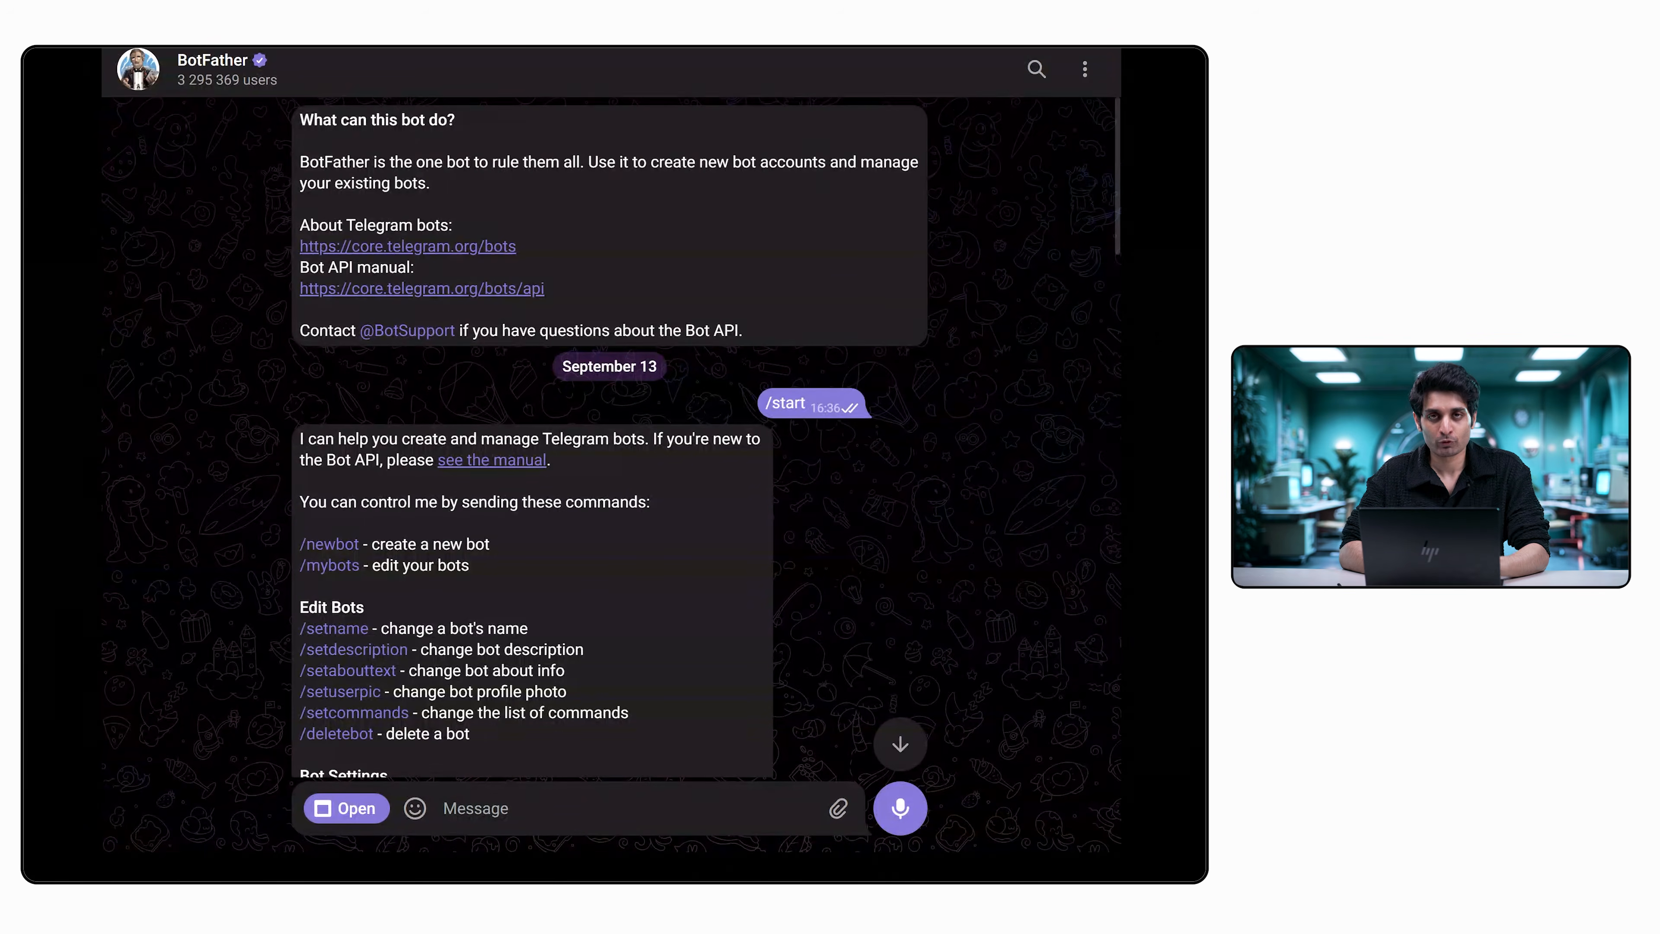
scroll(756, 444, "down", 2)
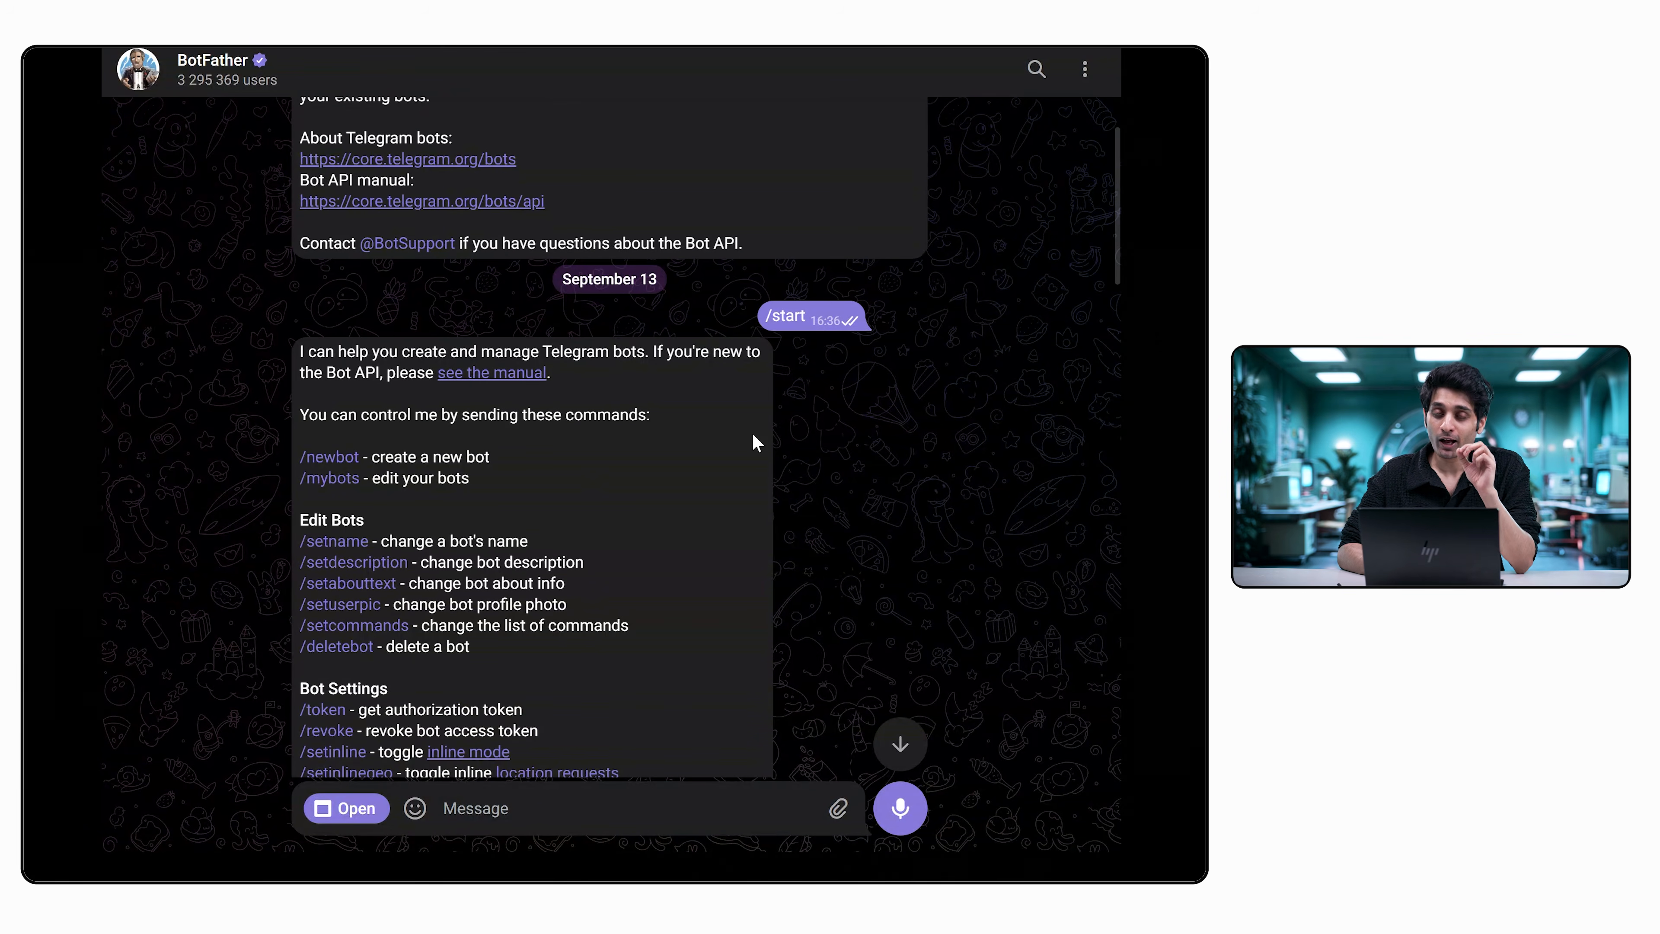
scroll(756, 444, "down", 18)
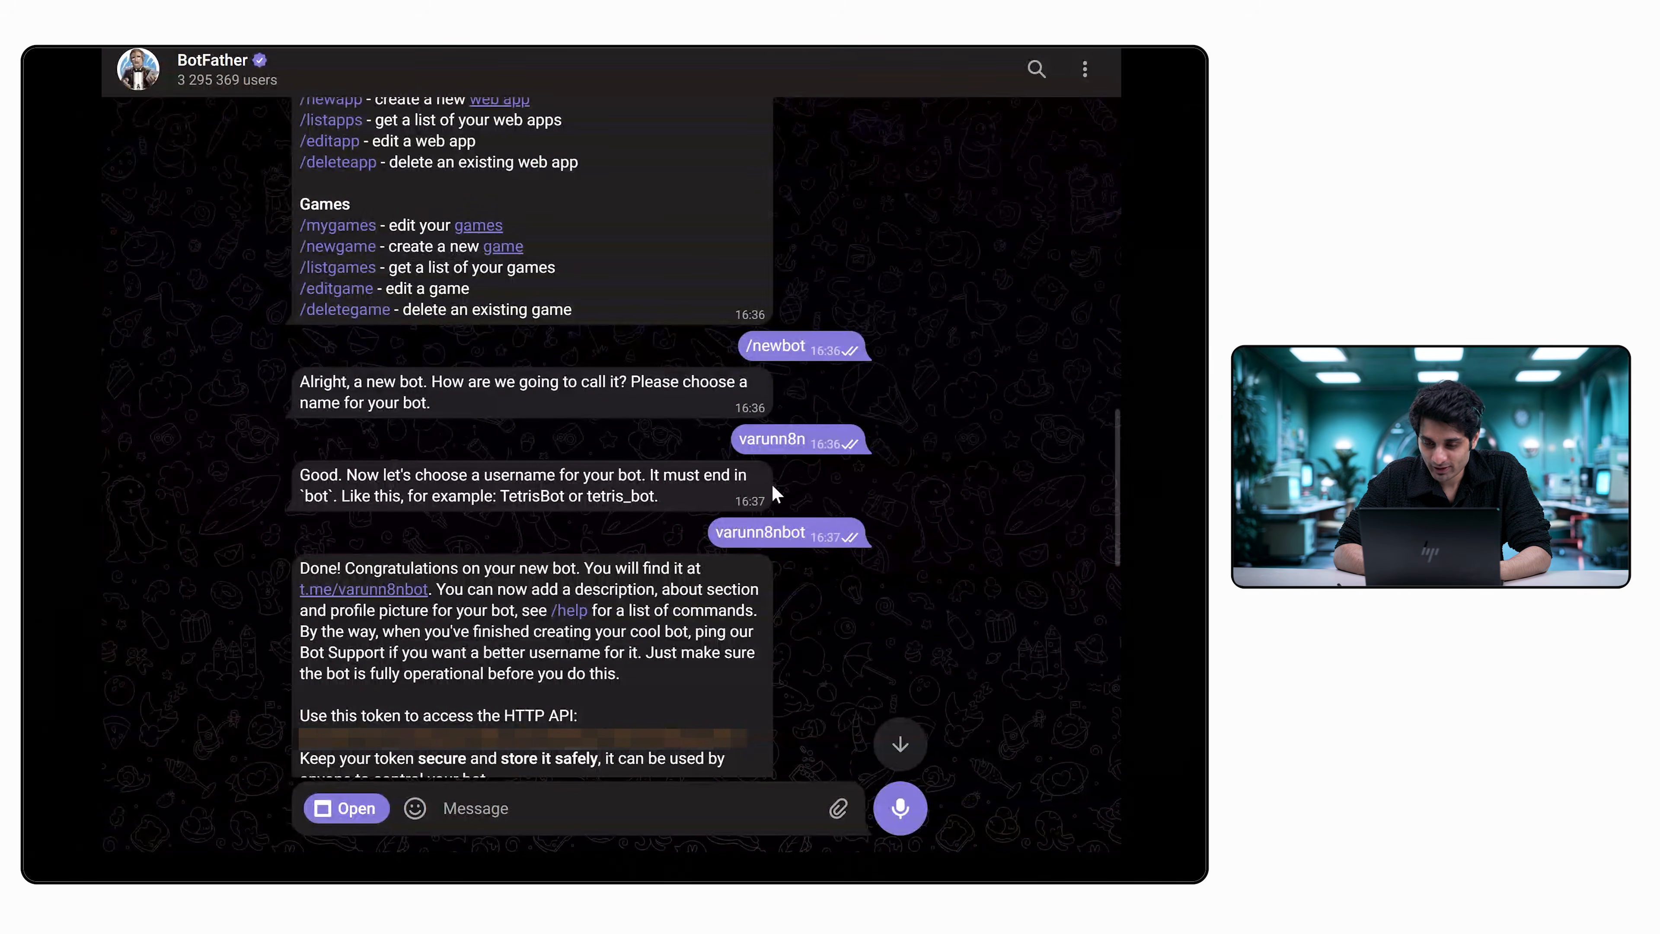
scroll(756, 444, "down", 6)
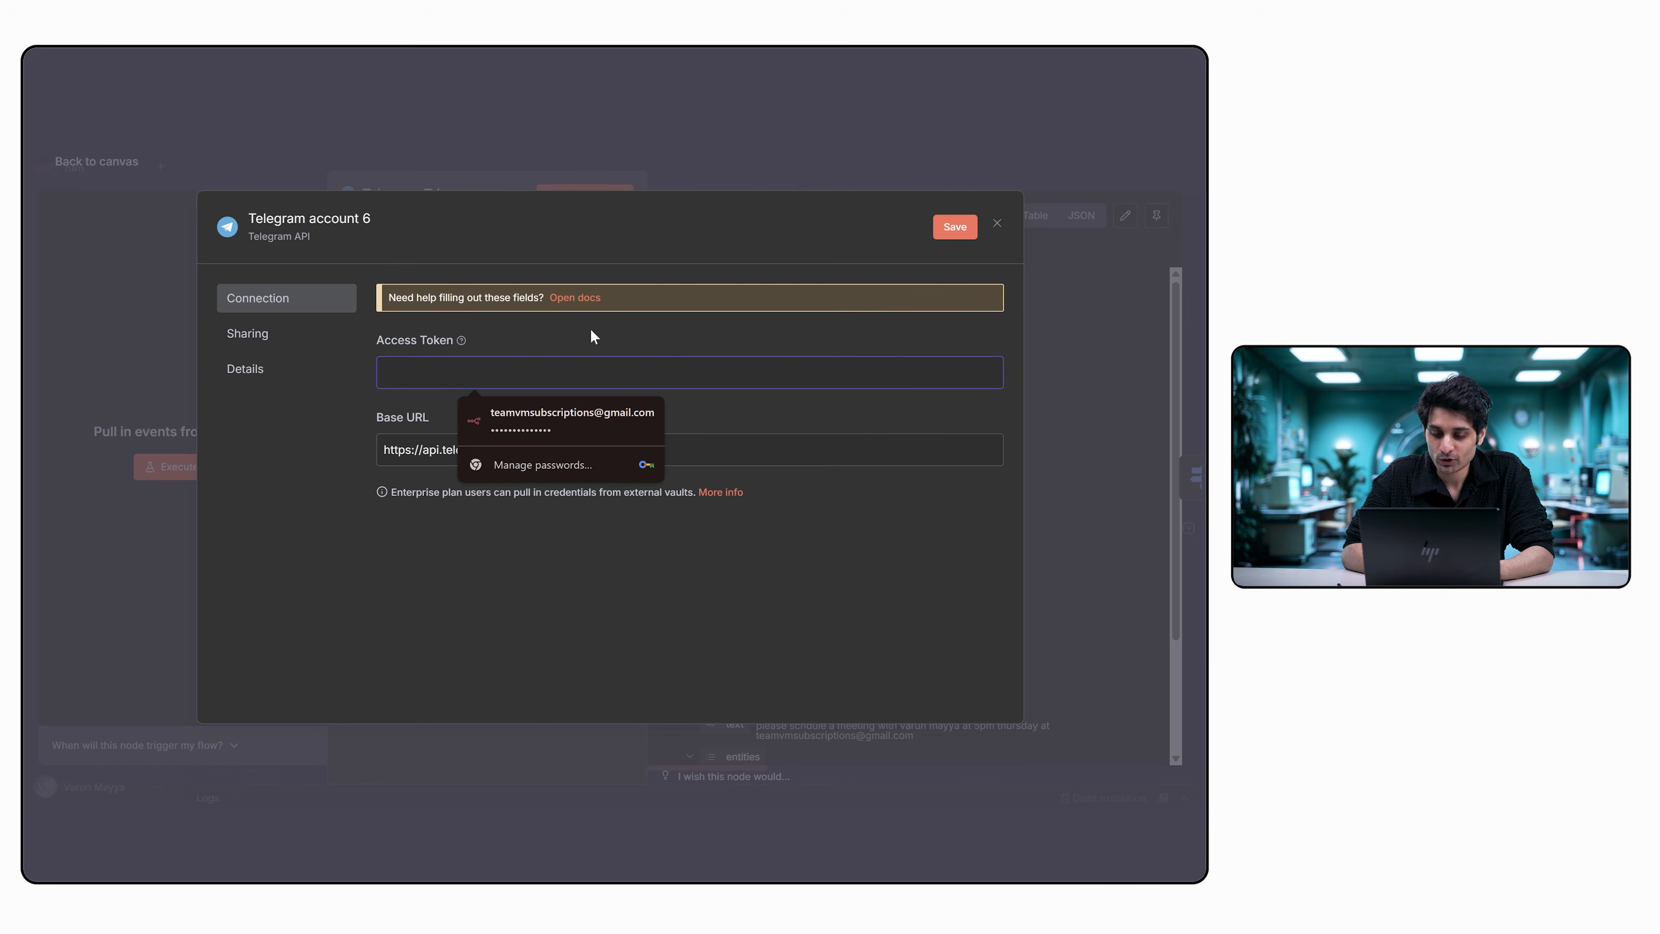
Switch back to n8n and close the new Telegram credential with its Access Token left empty, returning to the workflow canvas.
left_click(591, 329)
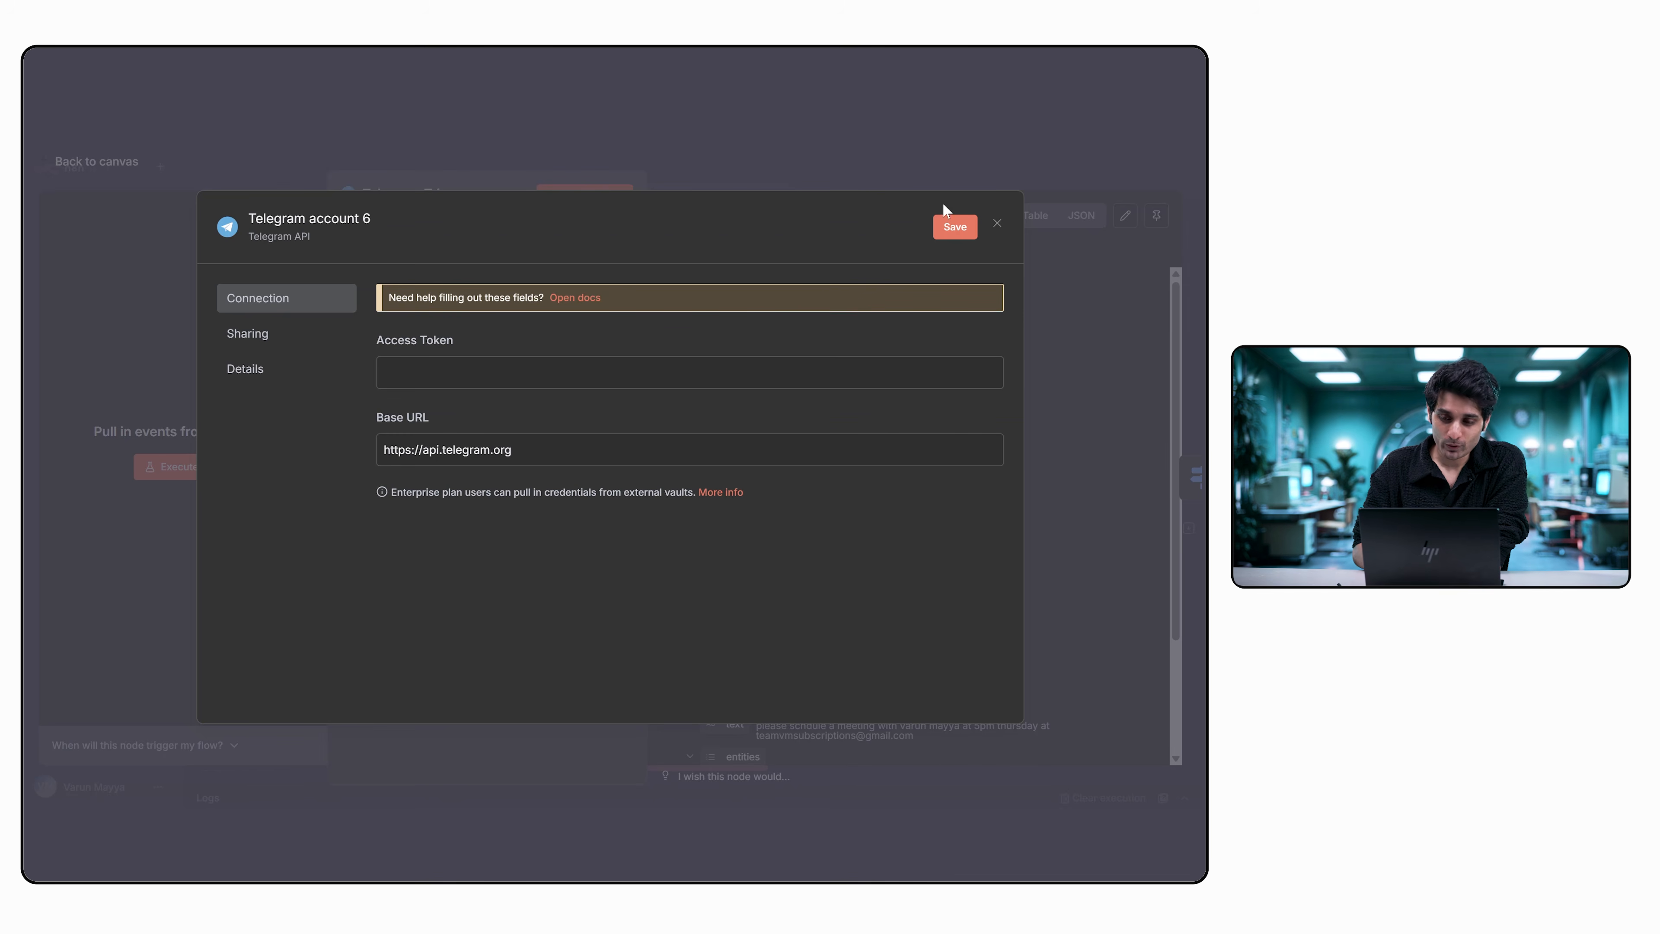
left_click(998, 223)
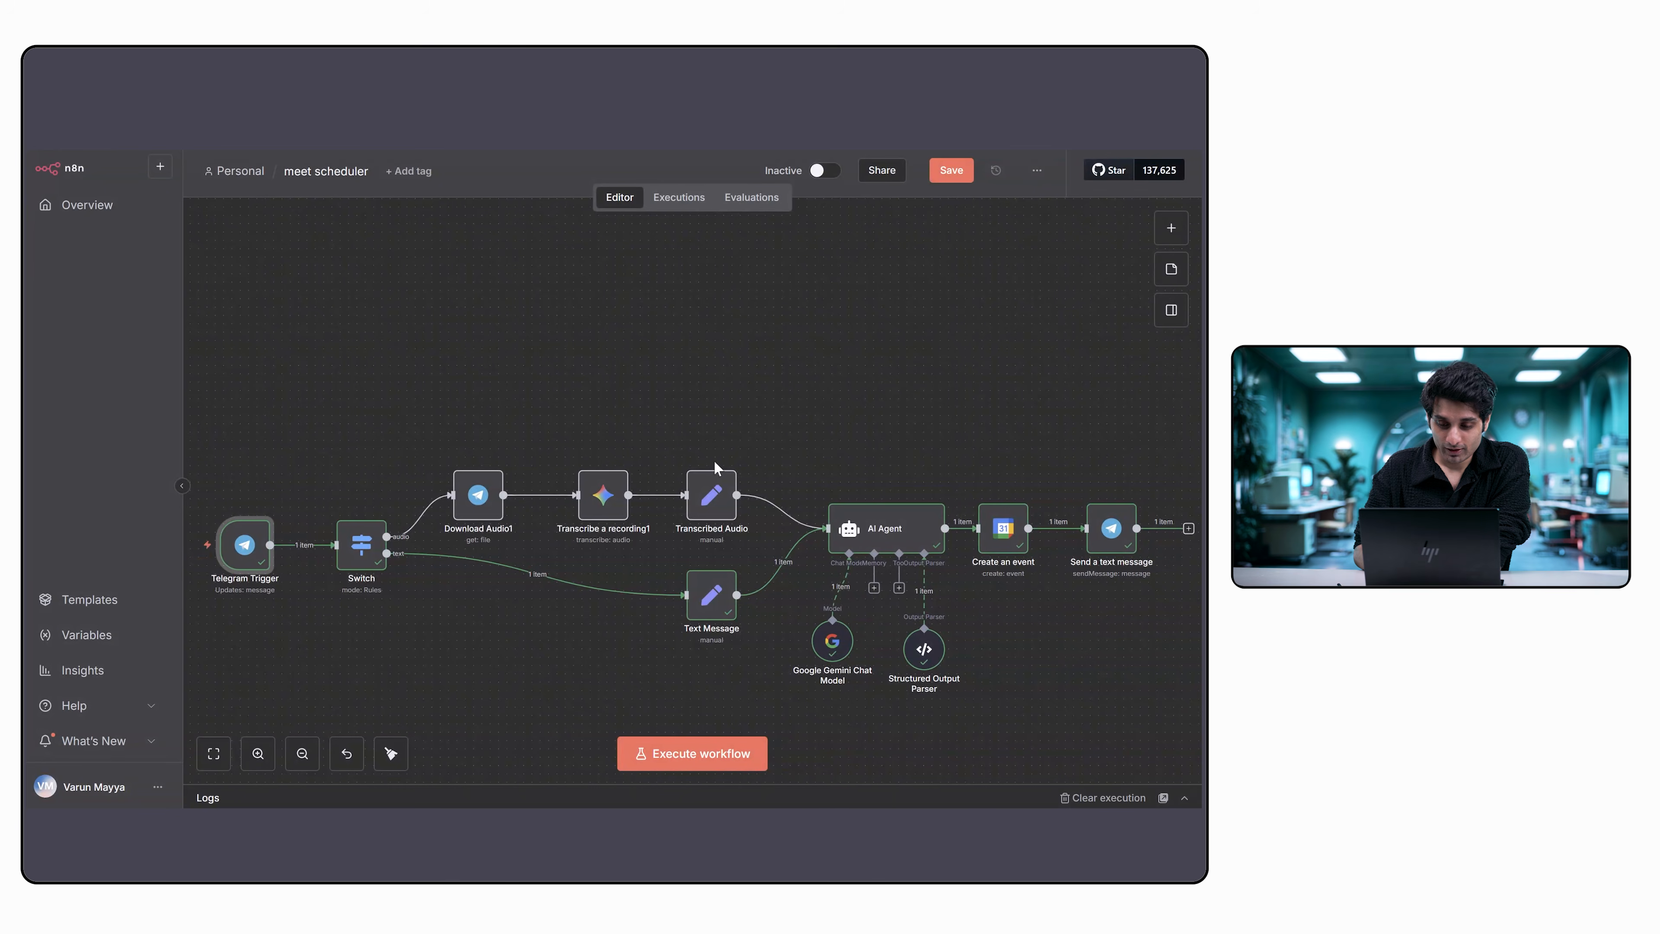
Open the Google Gemini Chat Model node, switch to Google AI Studio, and review its API Keys page and existing project key.
scroll(1019, 476, "right", 1)
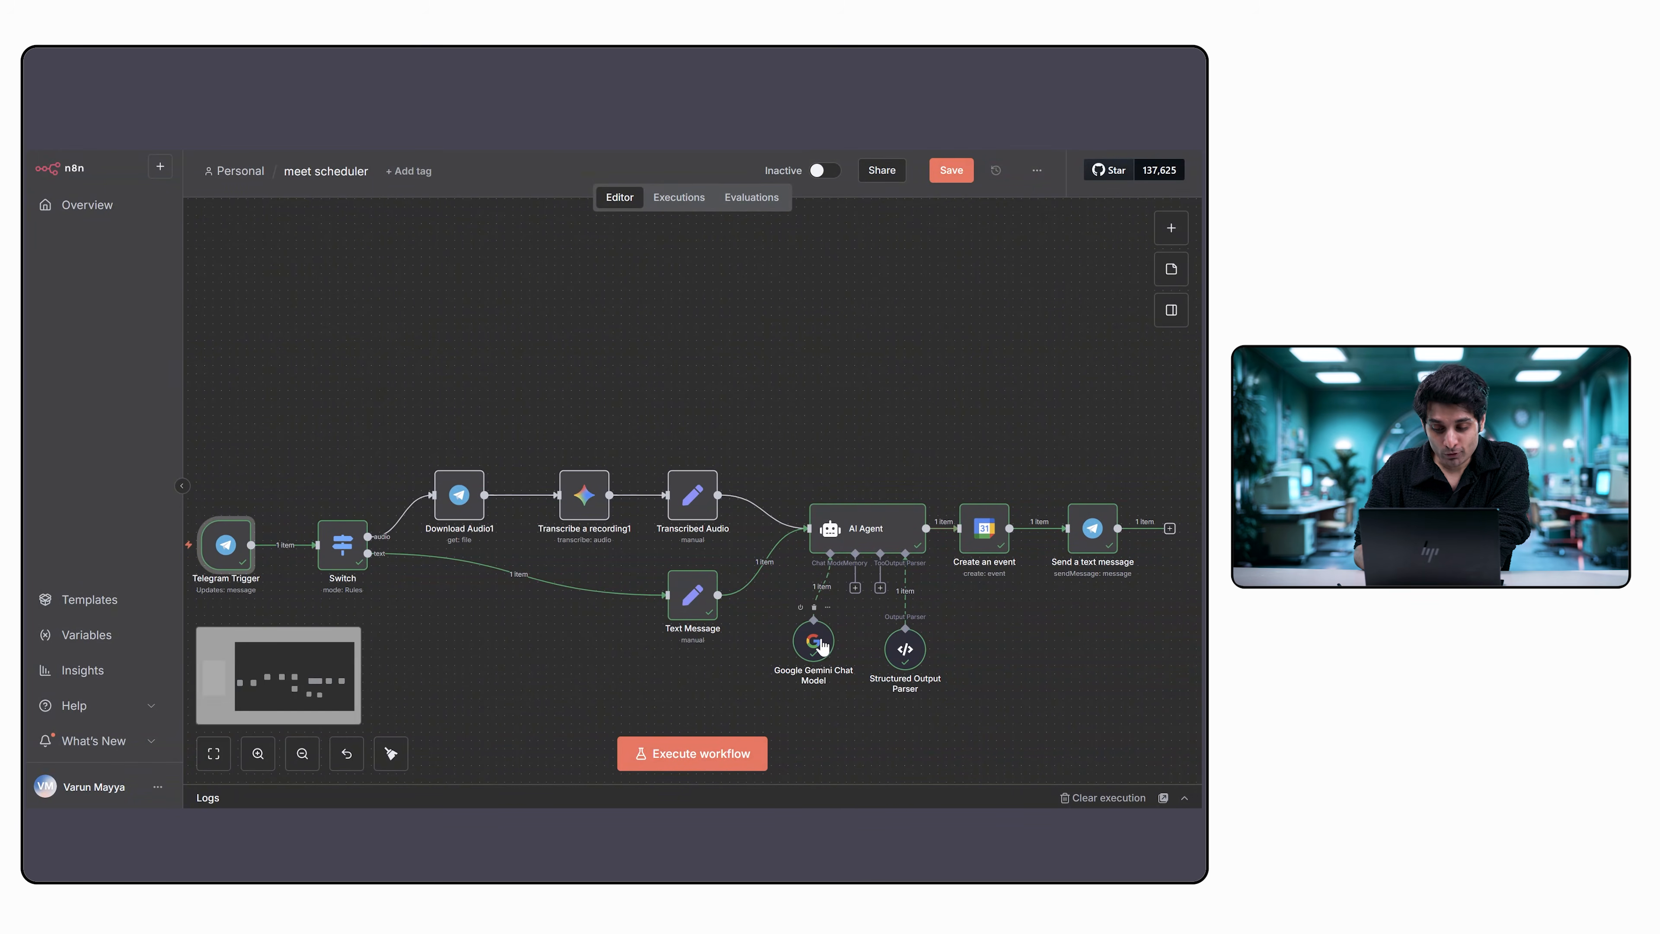
double_click(818, 642)
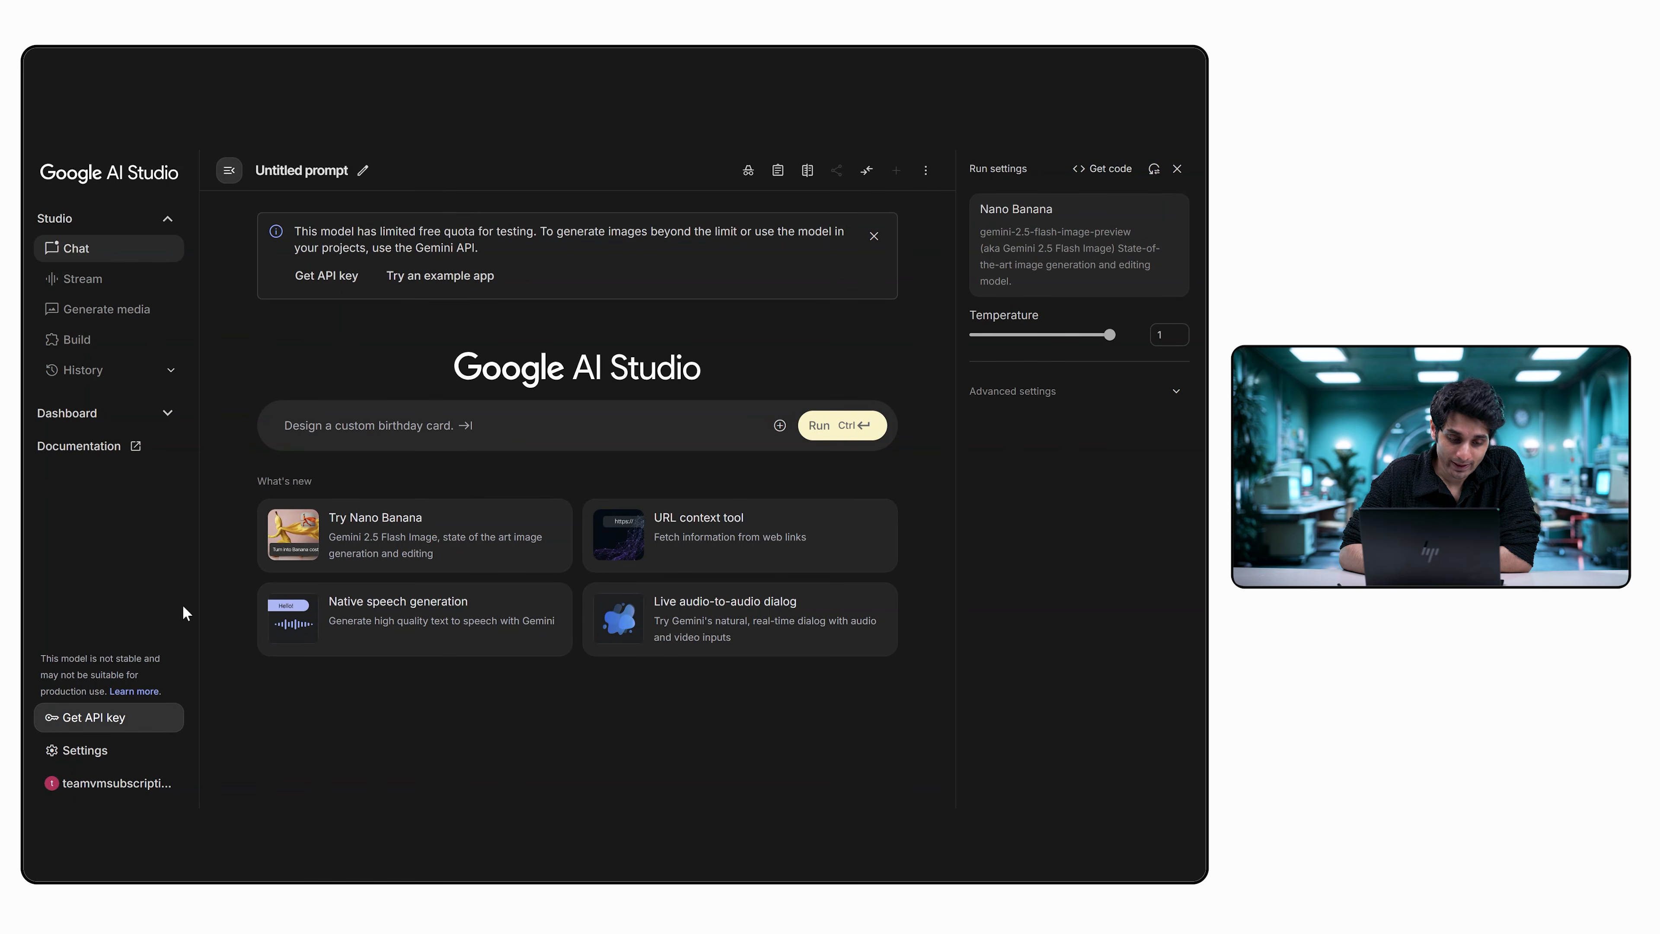
left_click(139, 719)
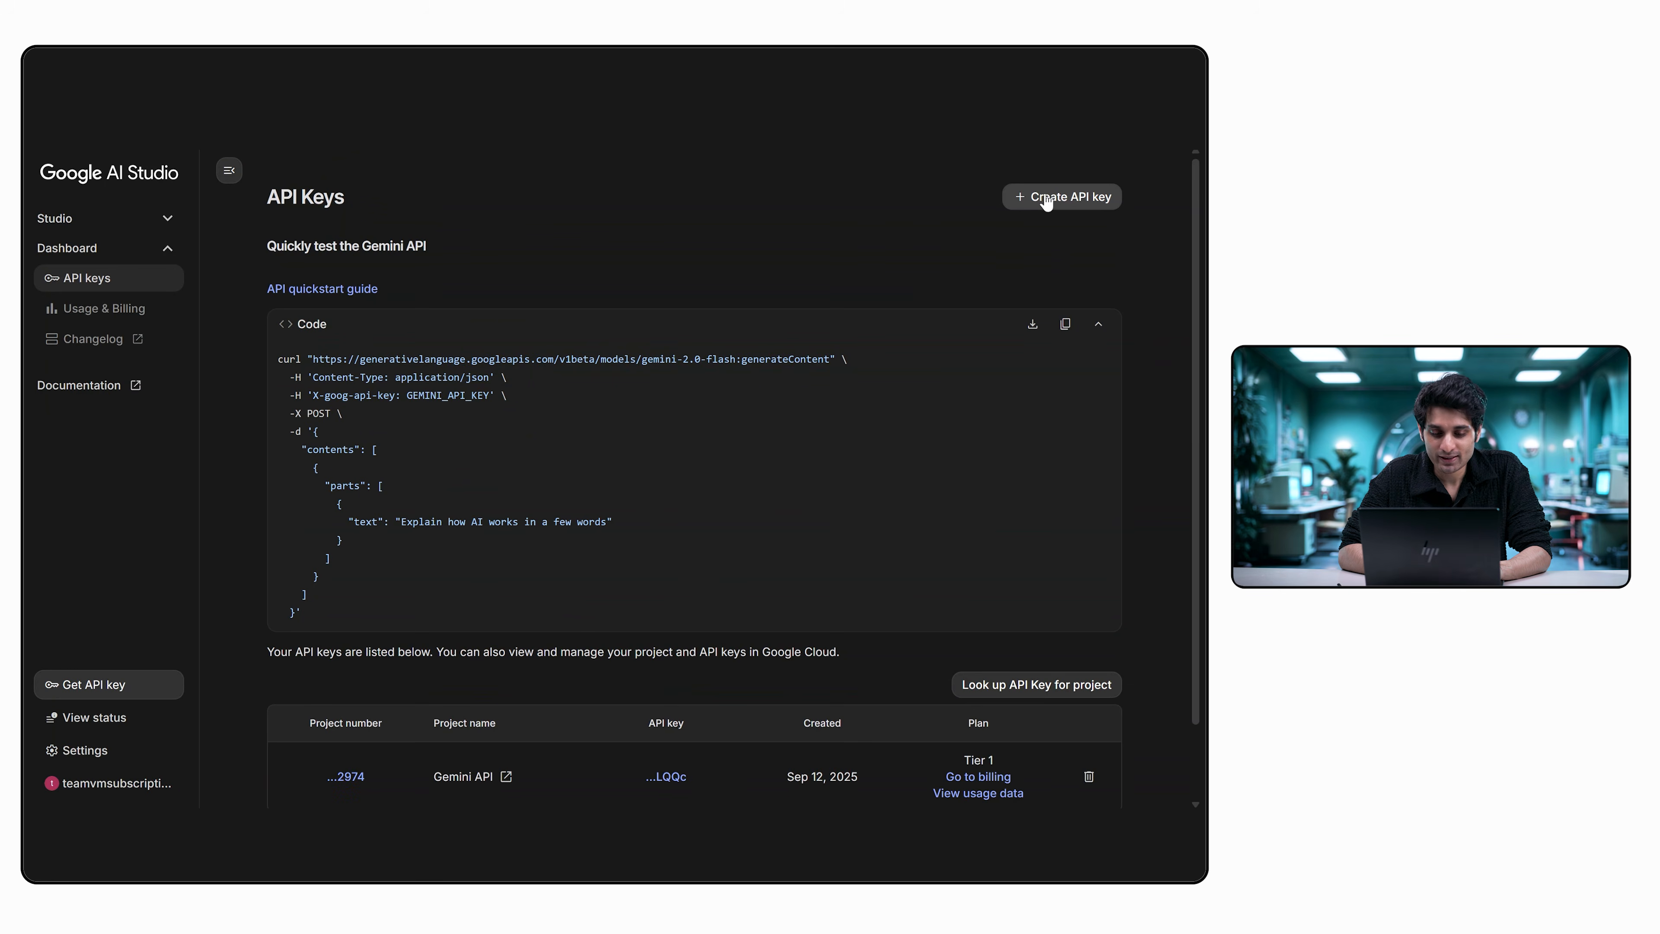
scroll(670, 425, "down", 2)
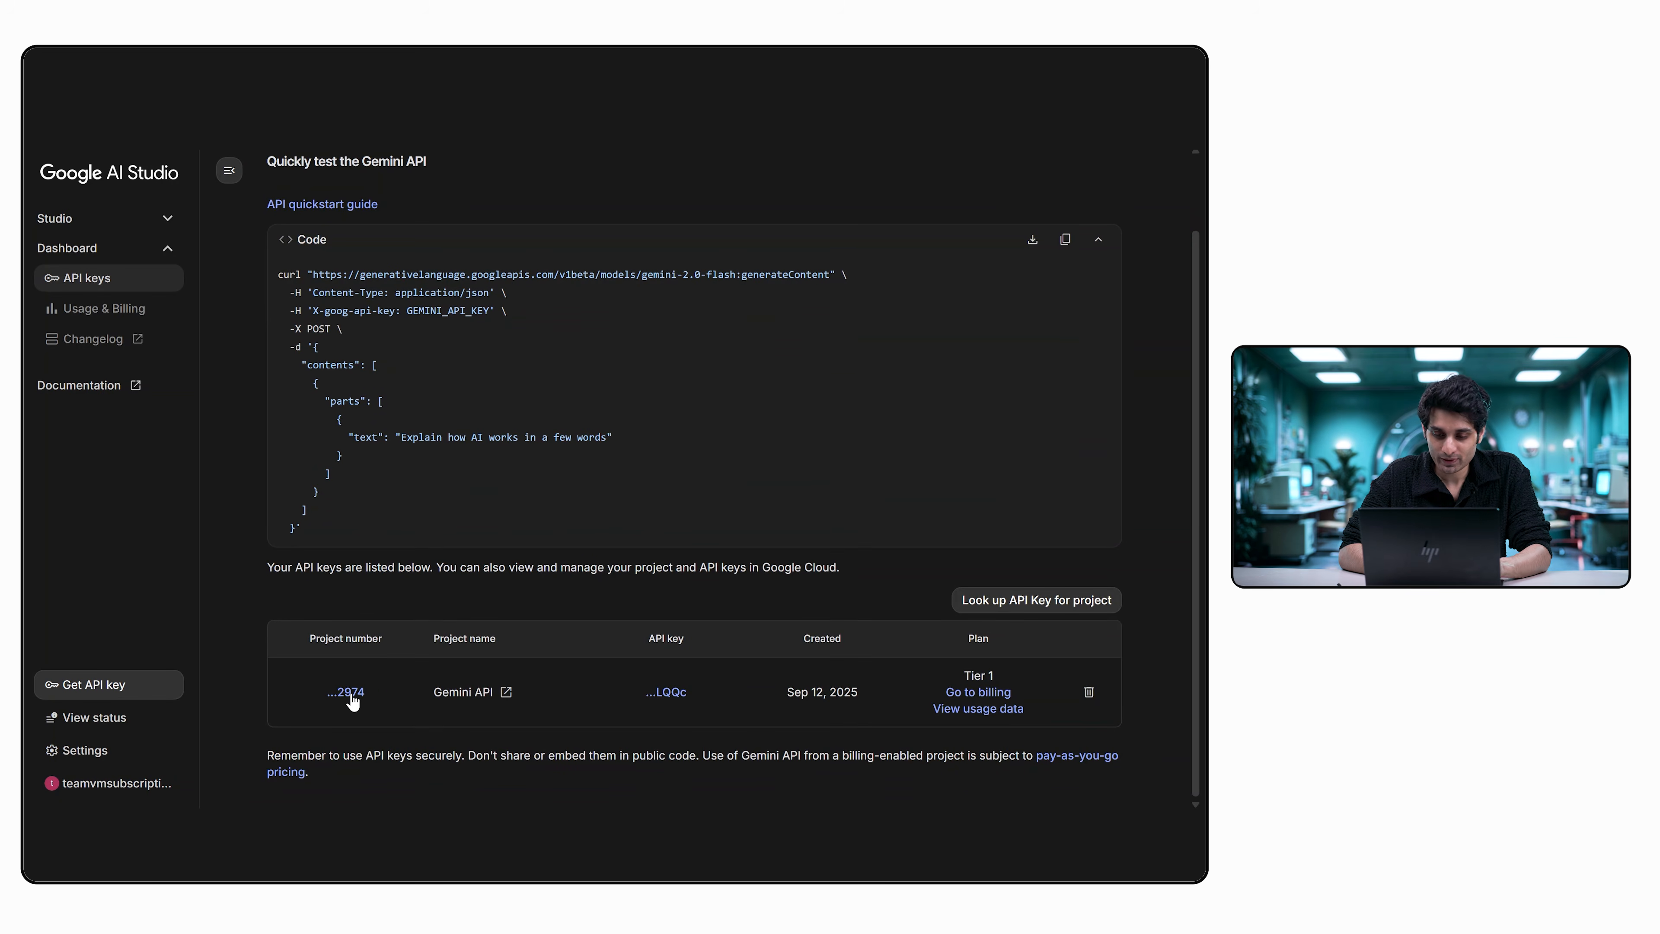
scroll(717, 593, "up", 2)
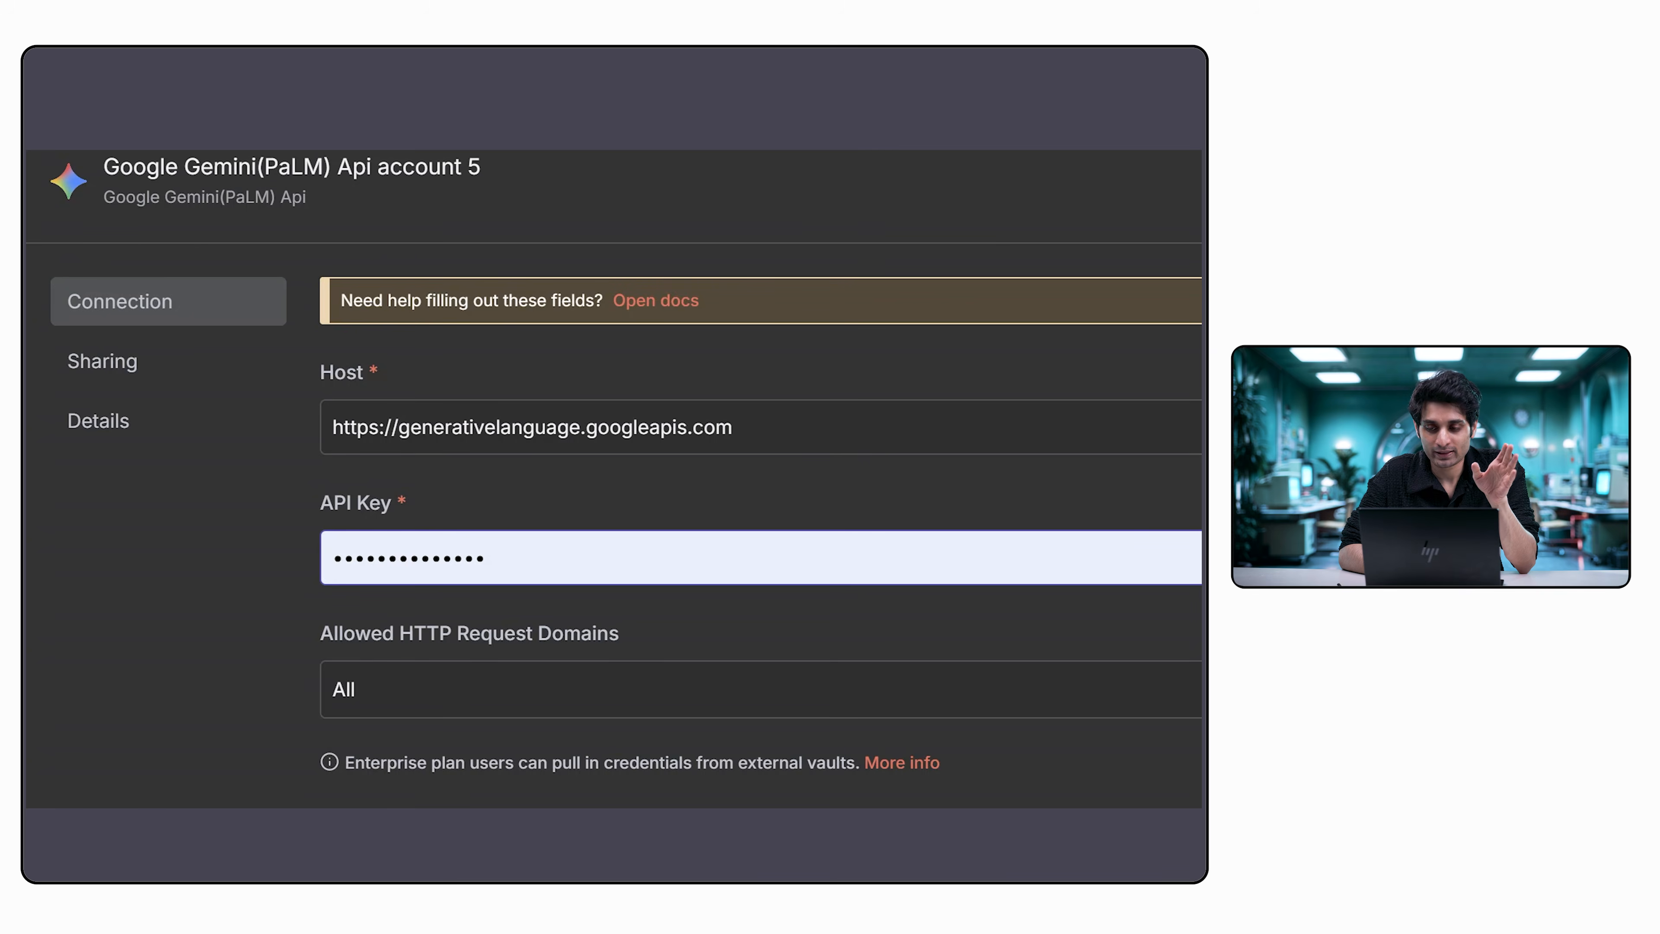
Discard the new Google Gemini(PaLM) Api credential without saving and return to the workflow canvas.
left_click(139, 178)
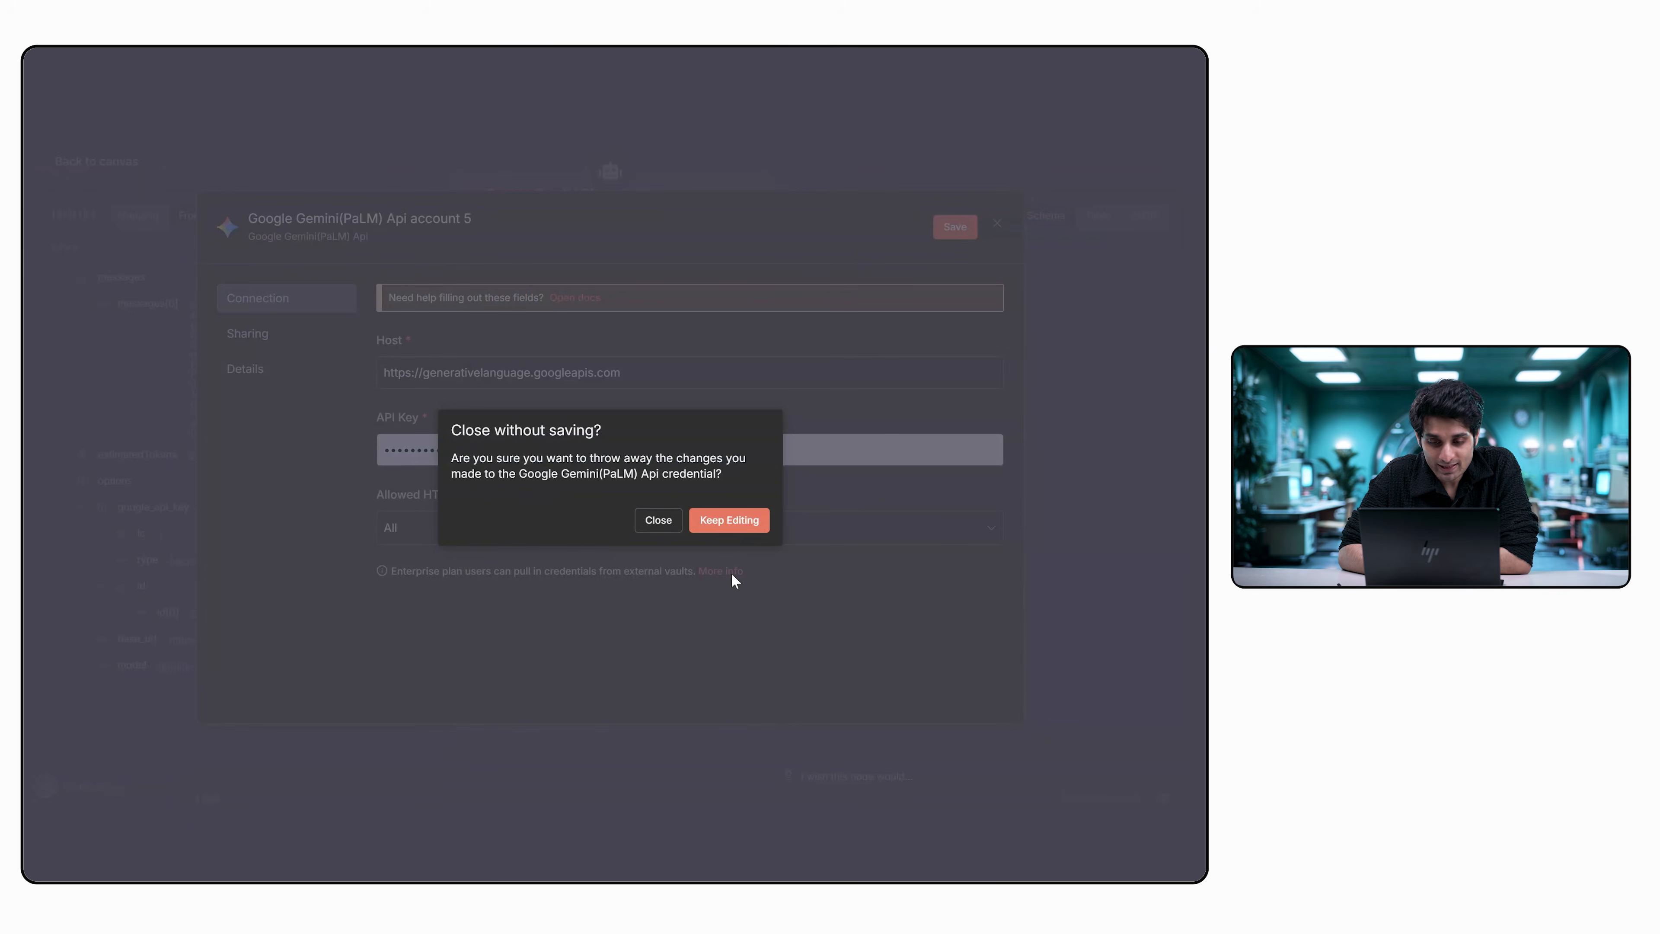
left_click(657, 520)
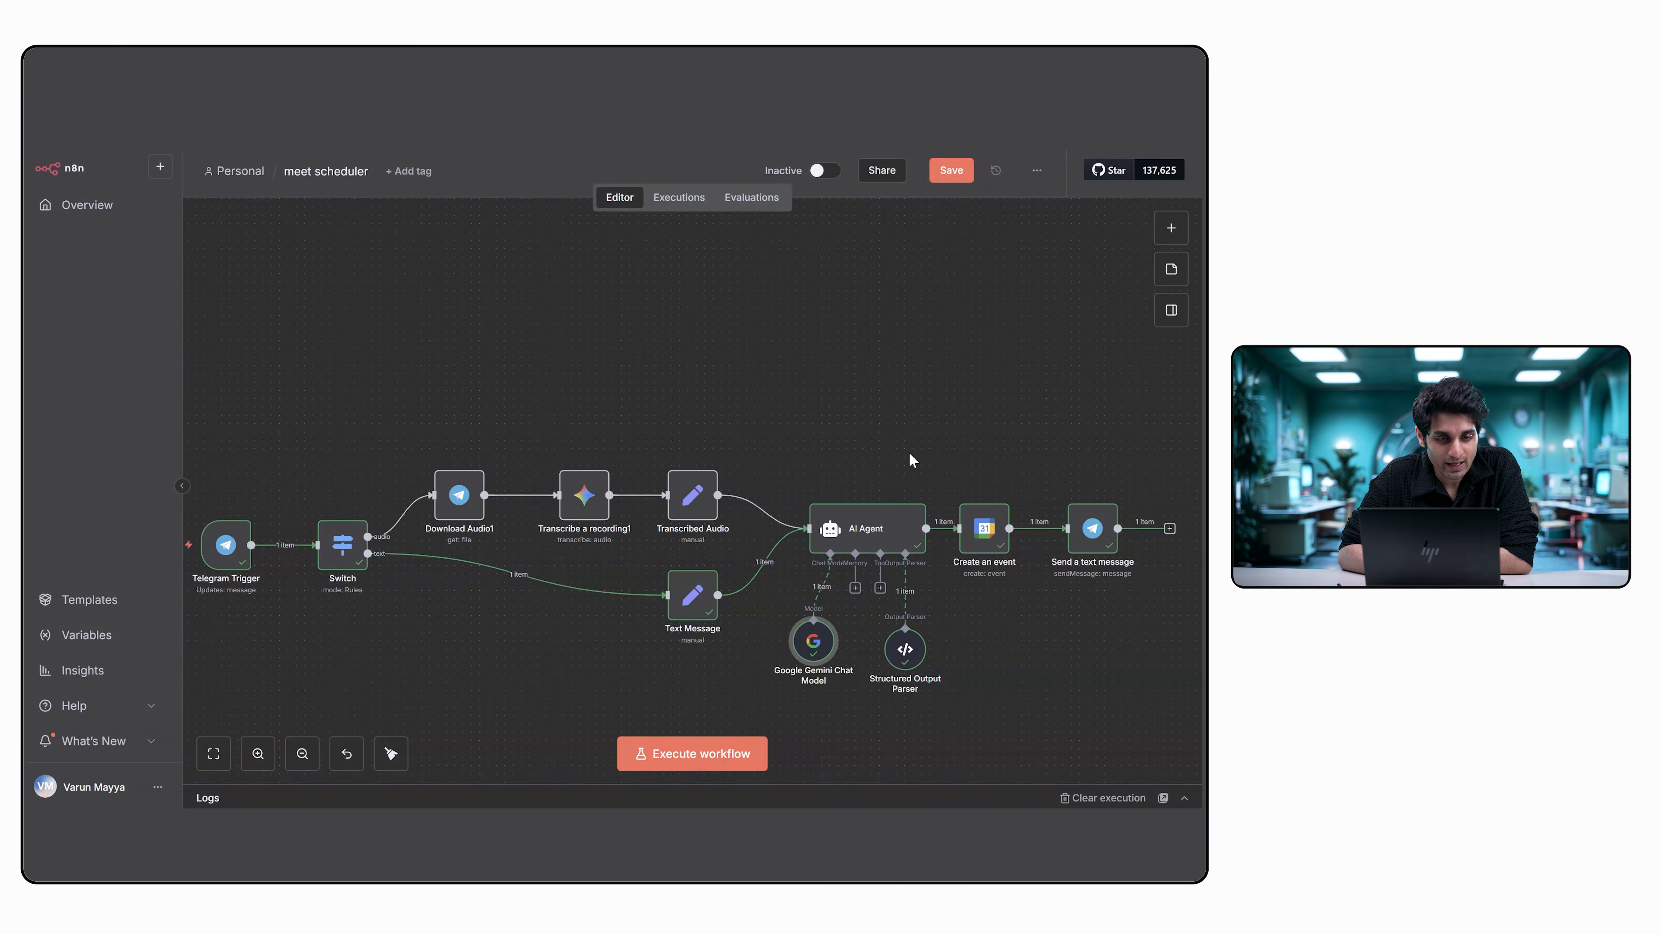
Open the Create an event node and start a new Google Calendar credential.
left_click(986, 538)
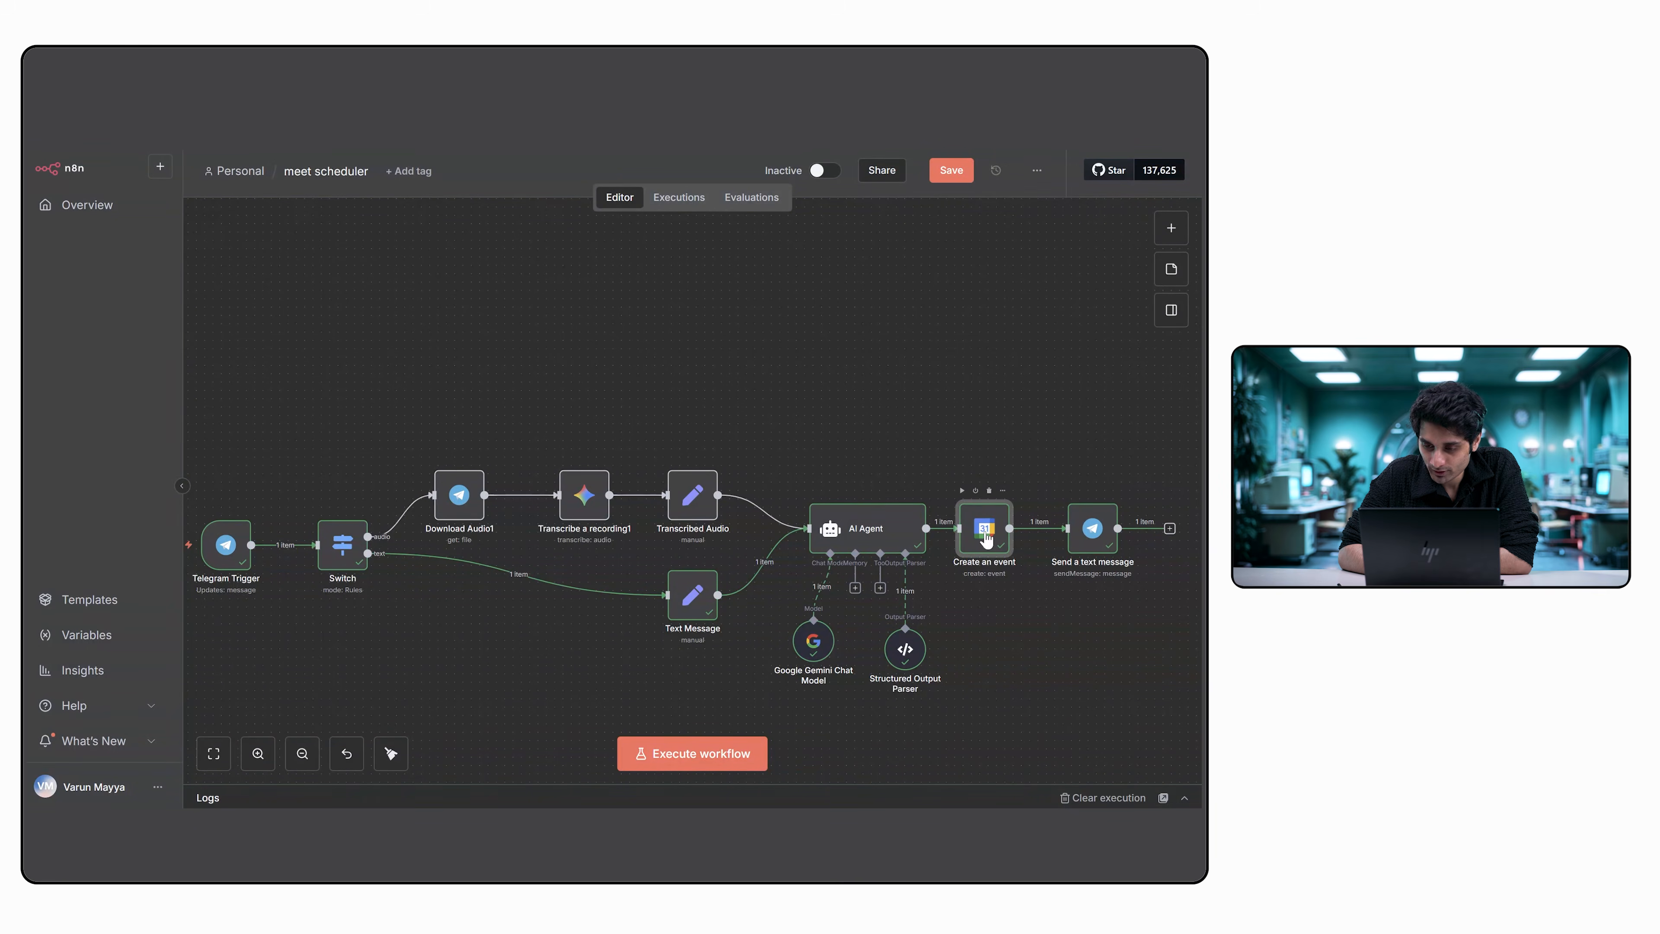
double_click(986, 537)
left_click(686, 291)
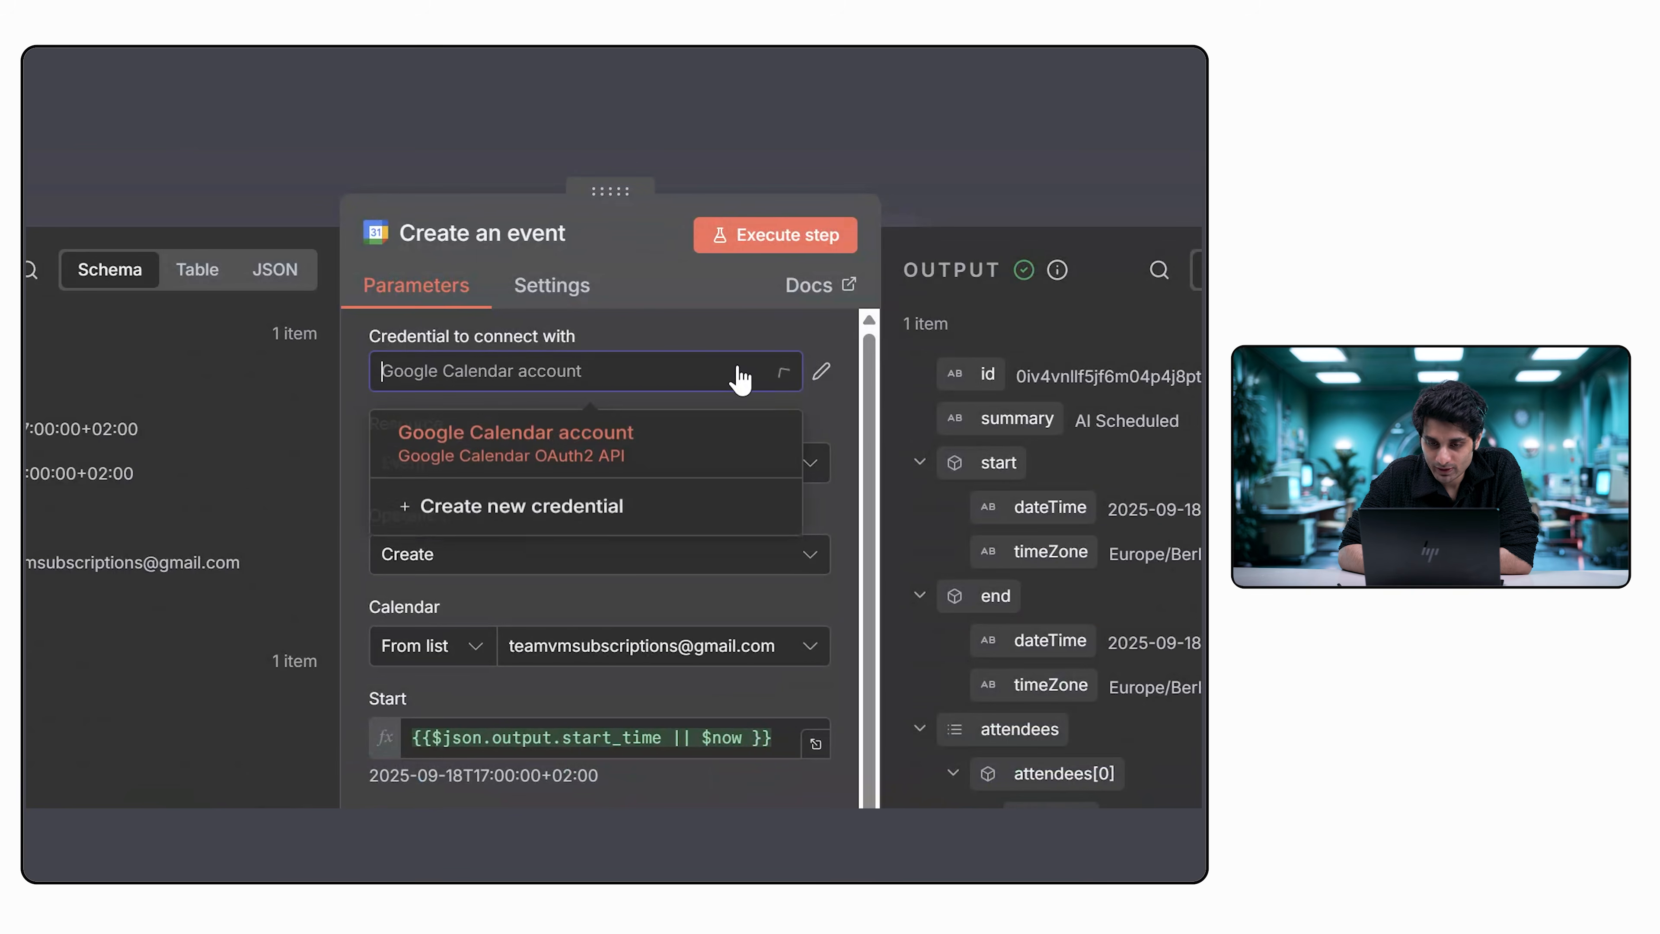
left_click(678, 504)
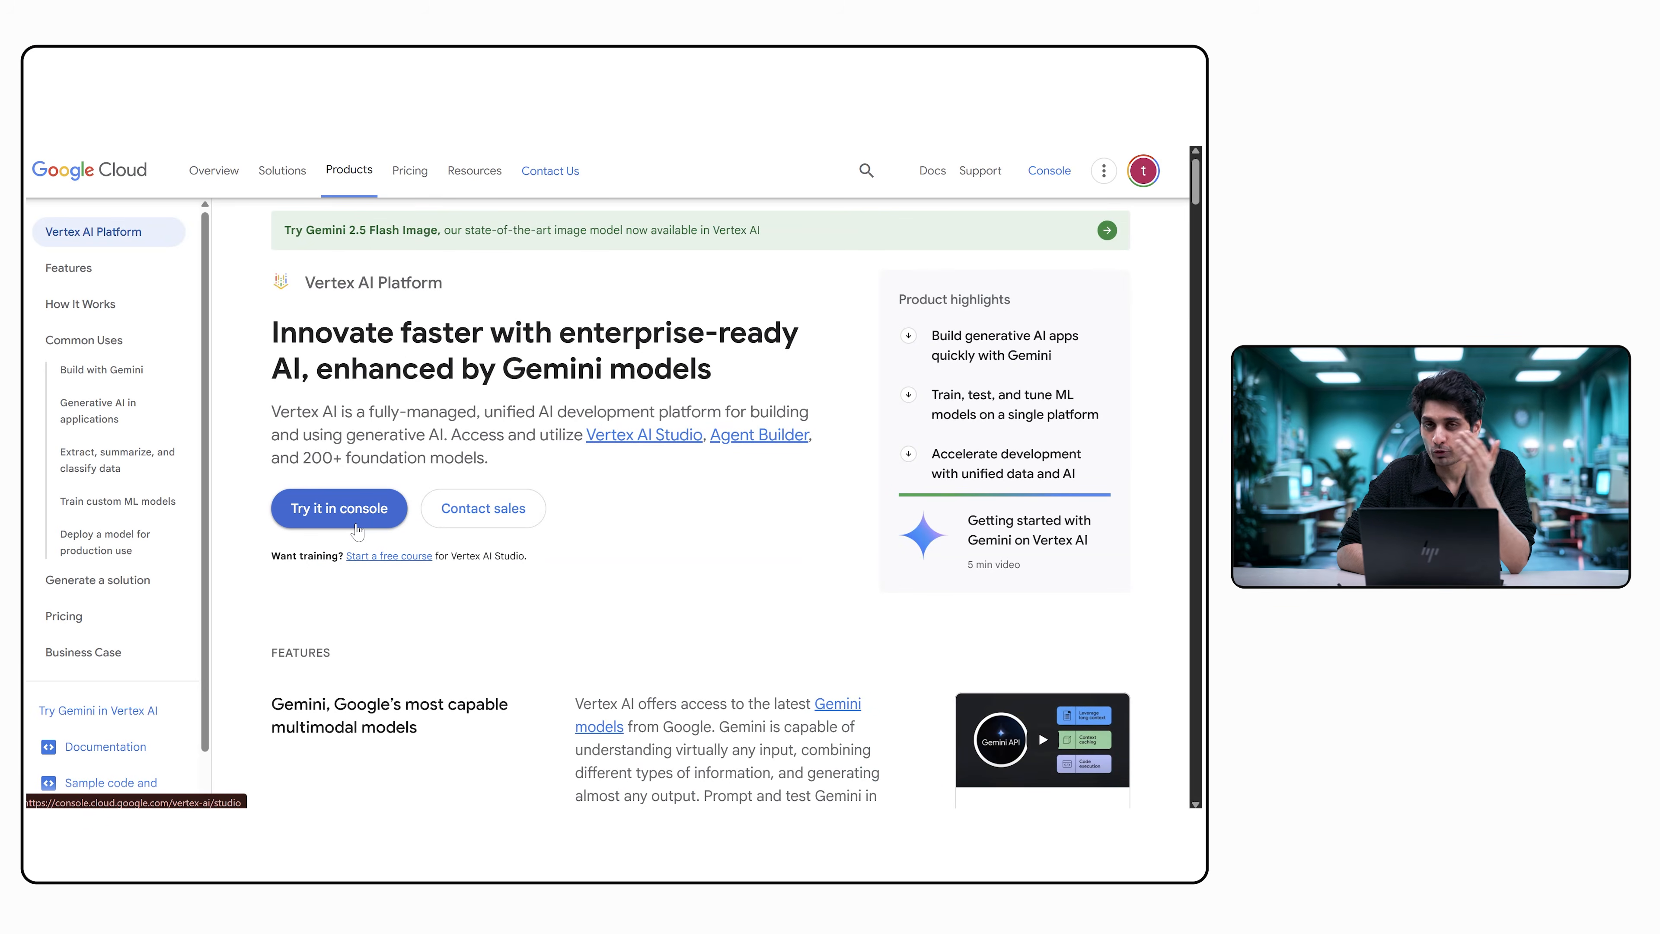
Search Google Cloud for "api keys" and examine the Create an API key section of the Manage API keys guide.
left_click(872, 179)
type("api keys")
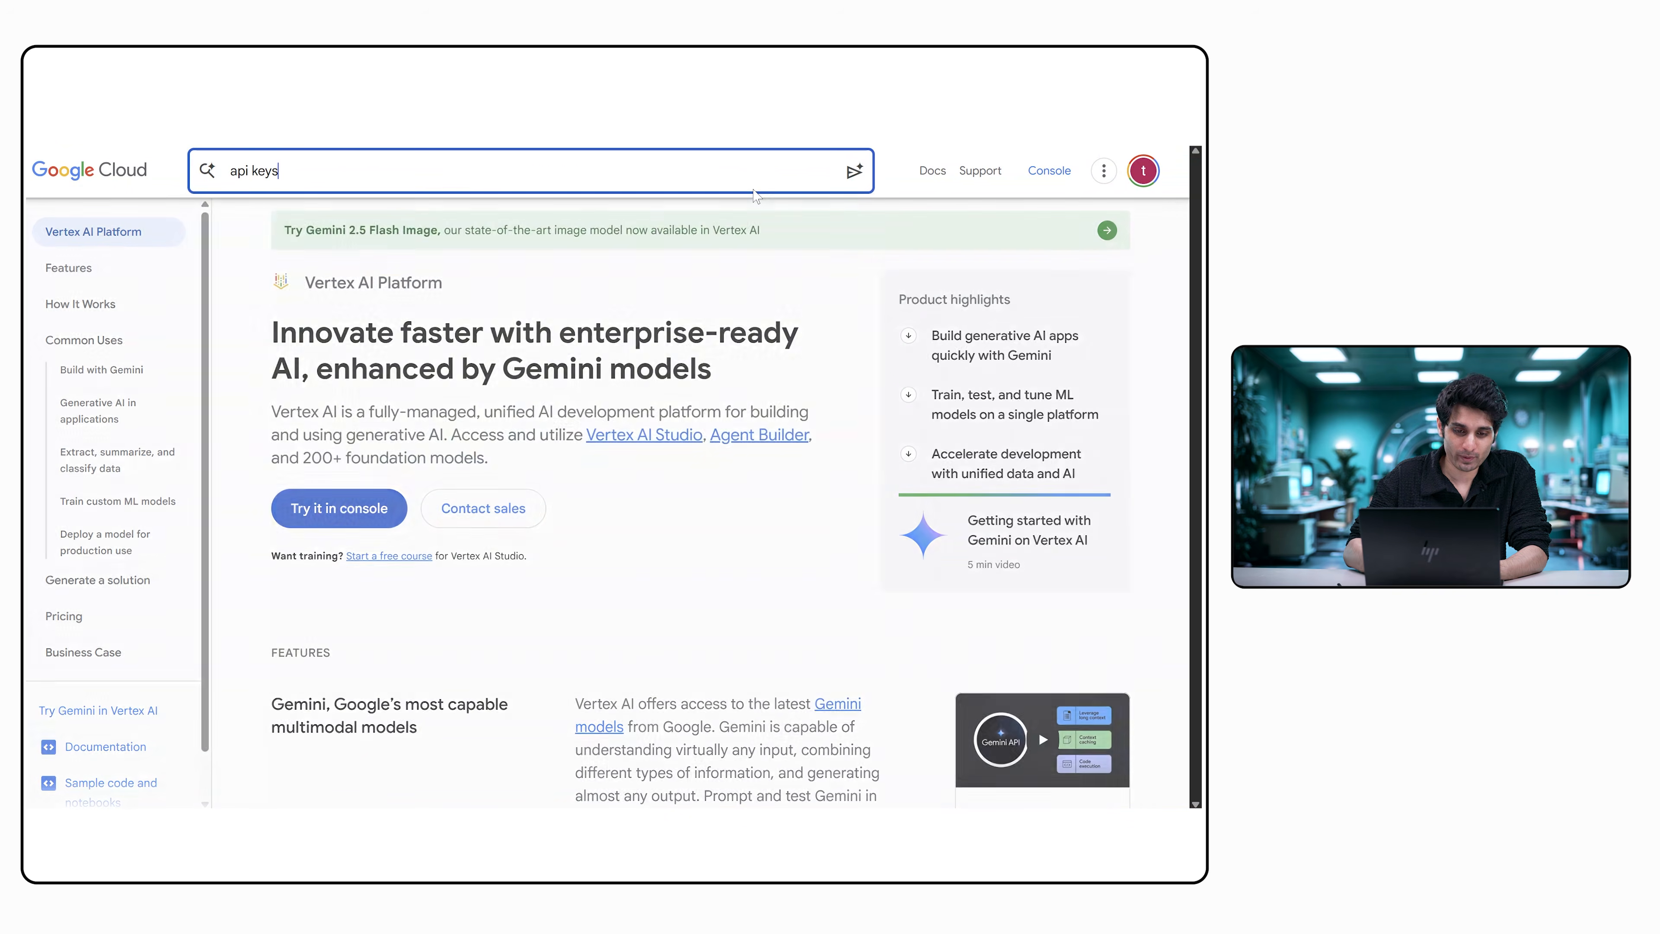
key("Return")
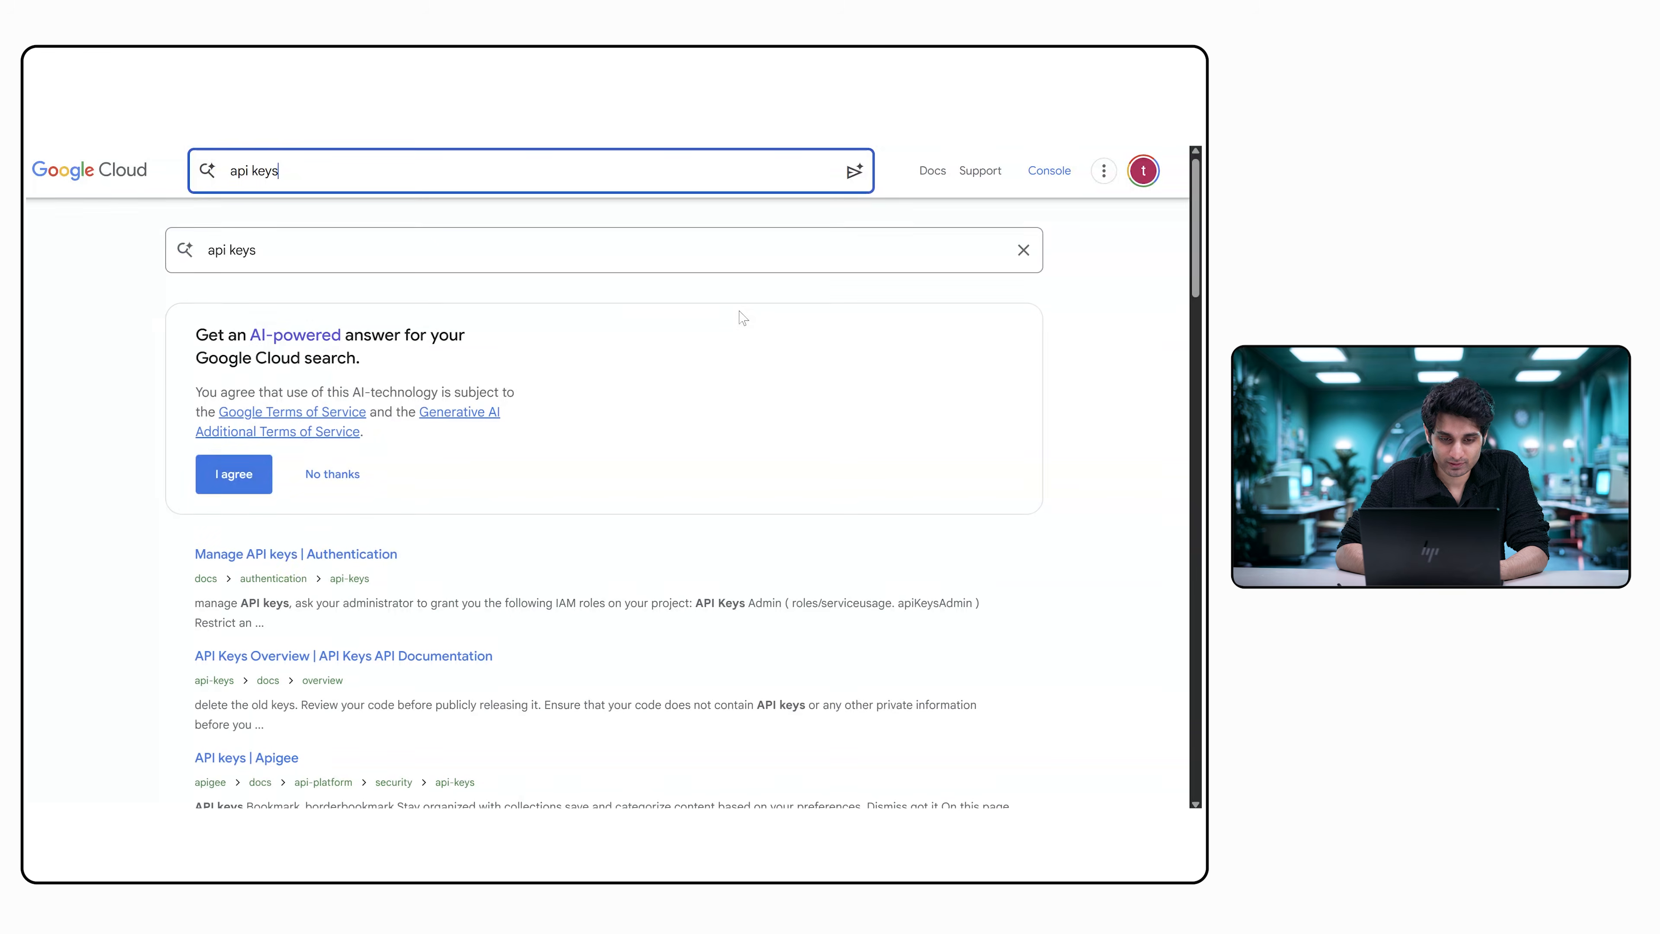
left_click(383, 555)
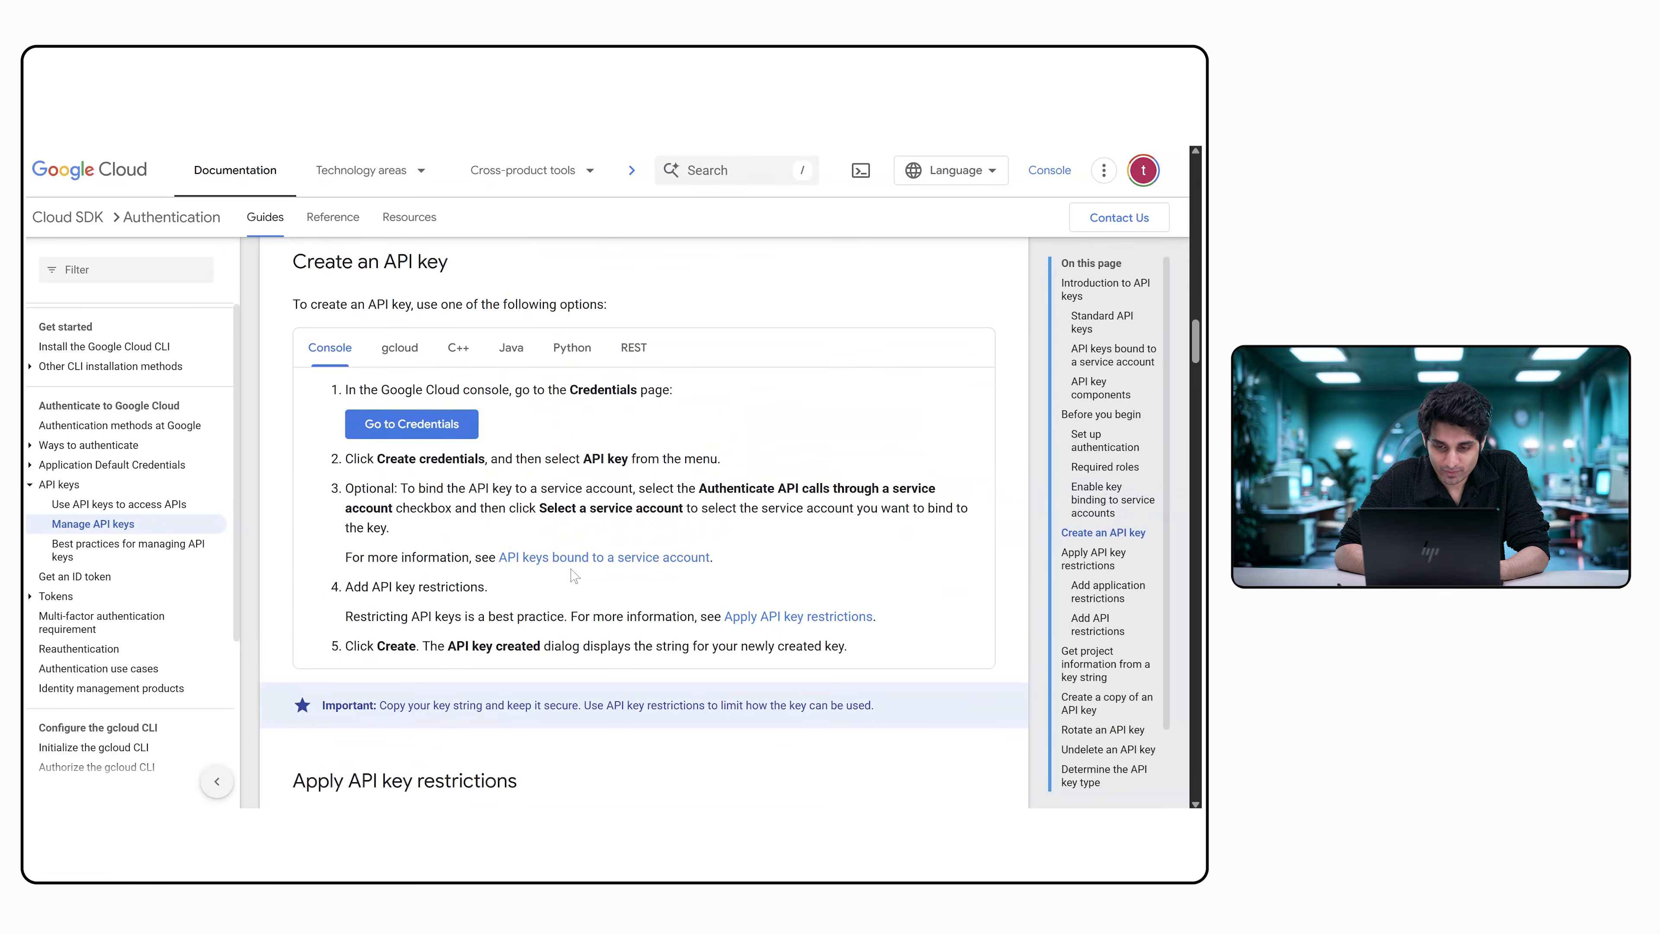
scroll(525, 364, "up", 1)
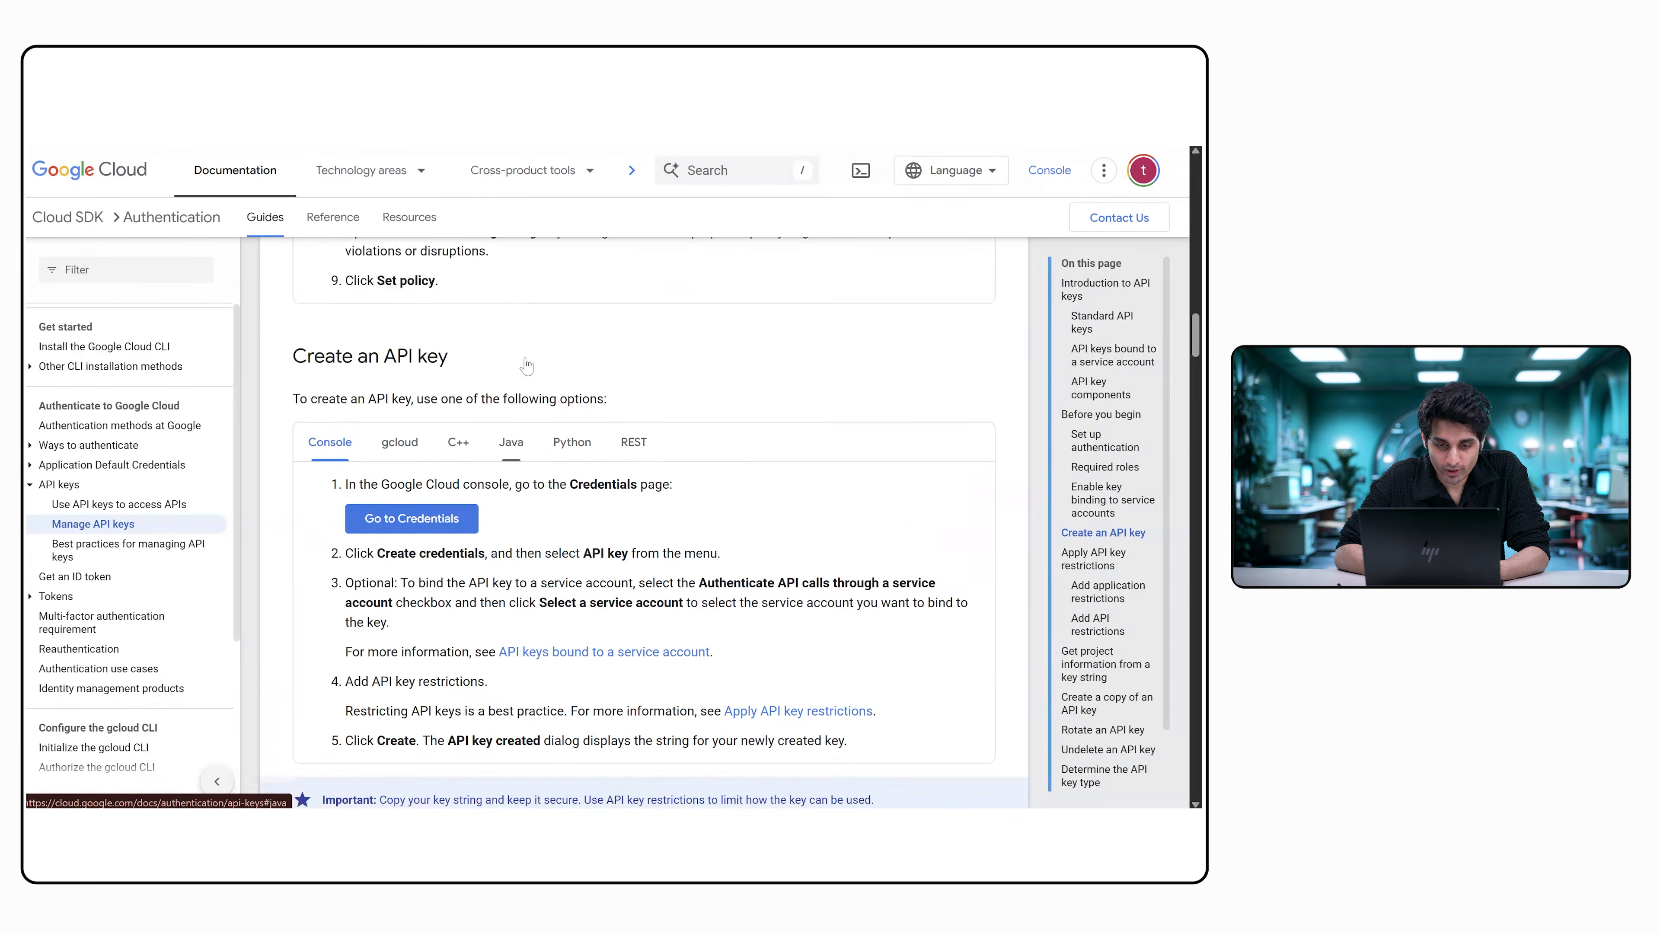